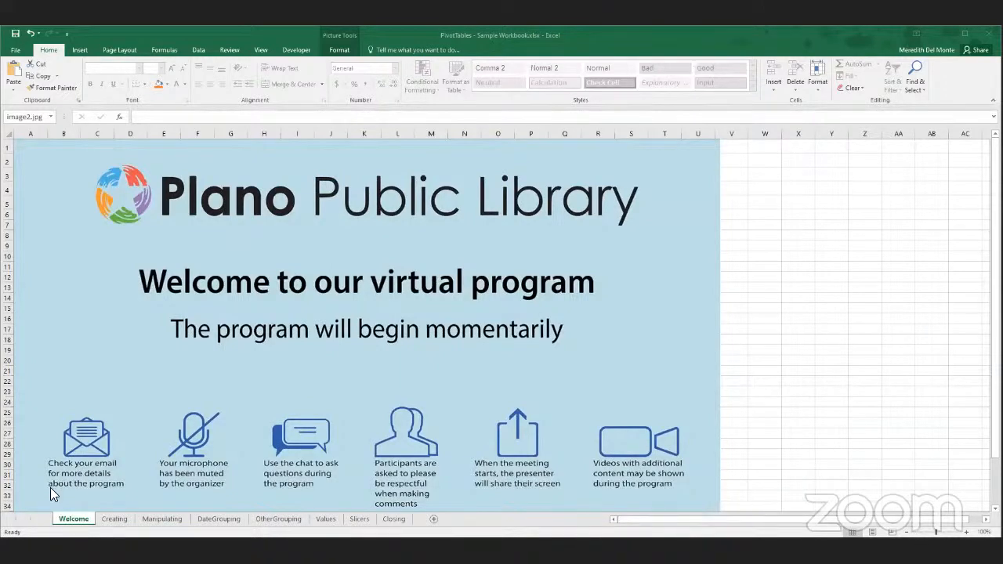
- Open the Creating sheet and look through the sales records from Salesperson to Total Cost
click(113, 517)
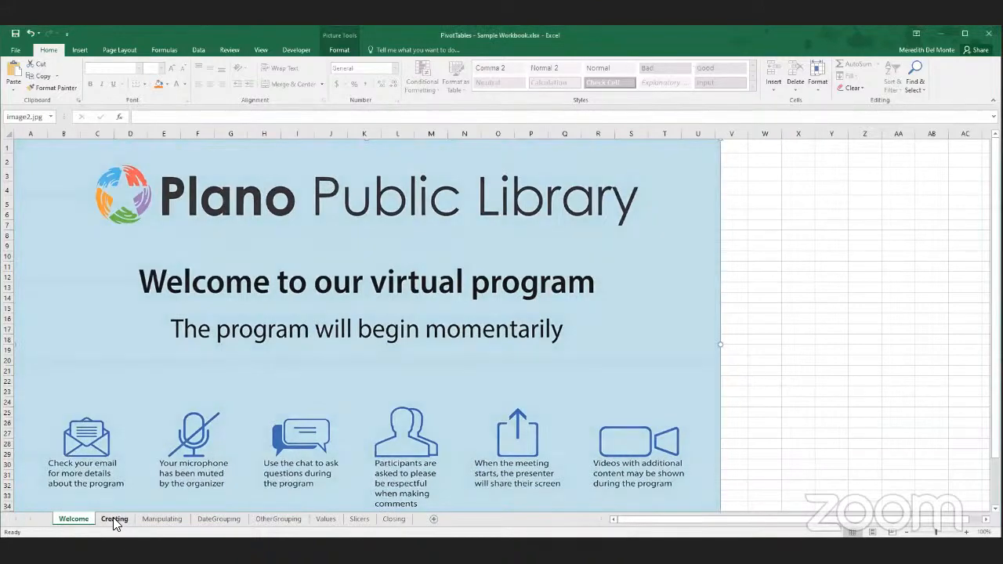
click(113, 517)
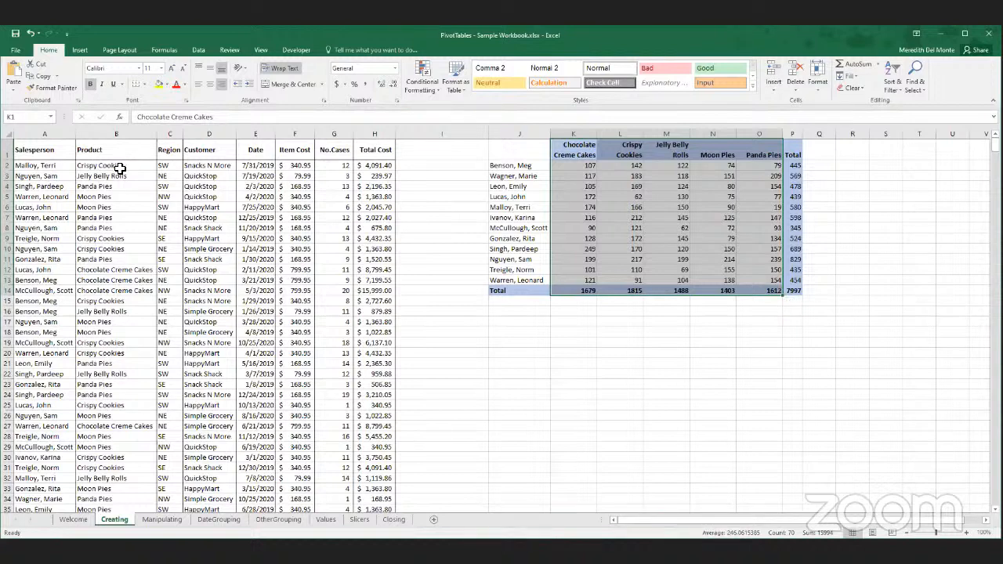
scroll(83, 262, down, 7)
scroll(83, 269, up, 7)
scroll(259, 235, down, 15)
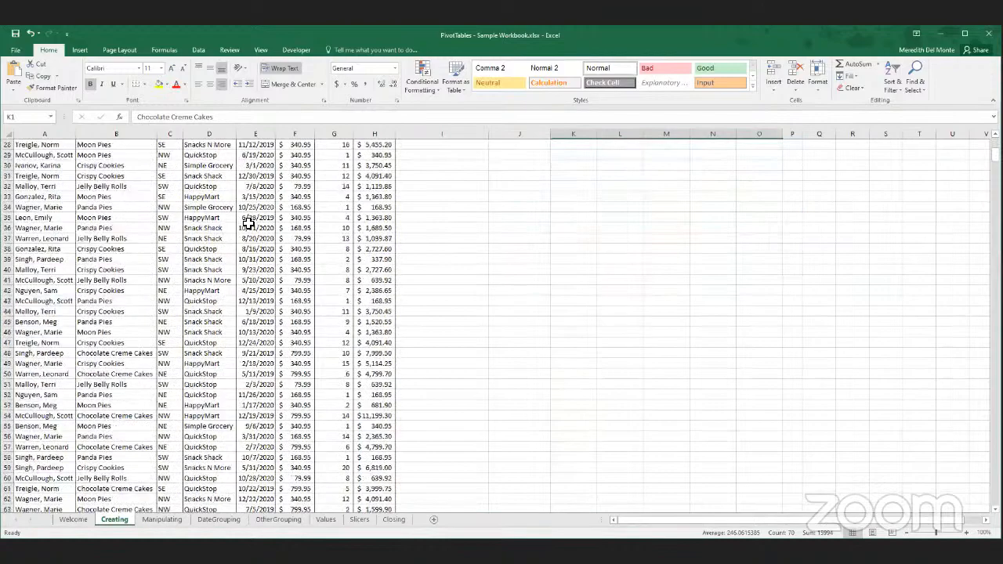
scroll(249, 225, down, 17)
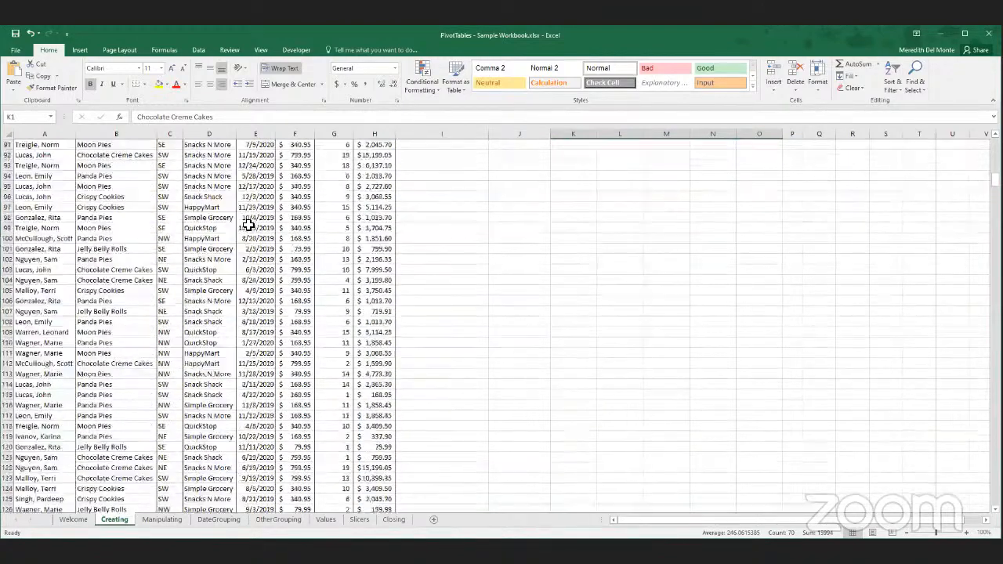
scroll(249, 225, down, 12)
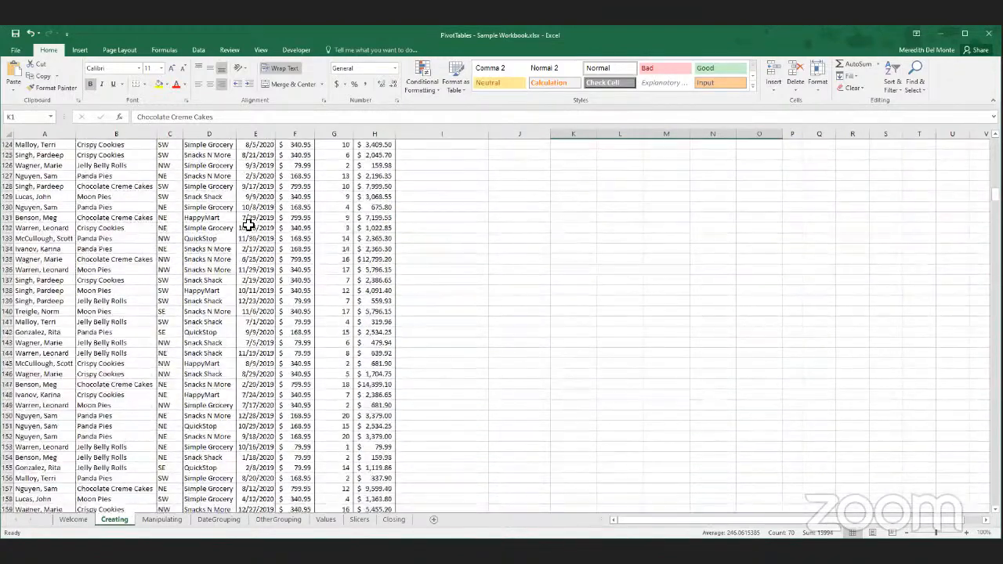
scroll(245, 229, down, 9)
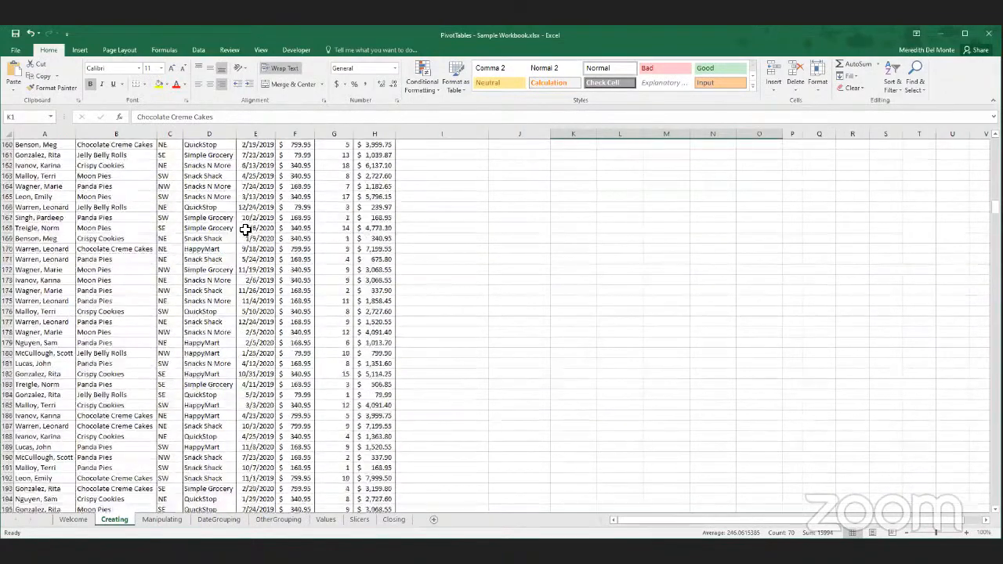
scroll(245, 229, down, 5)
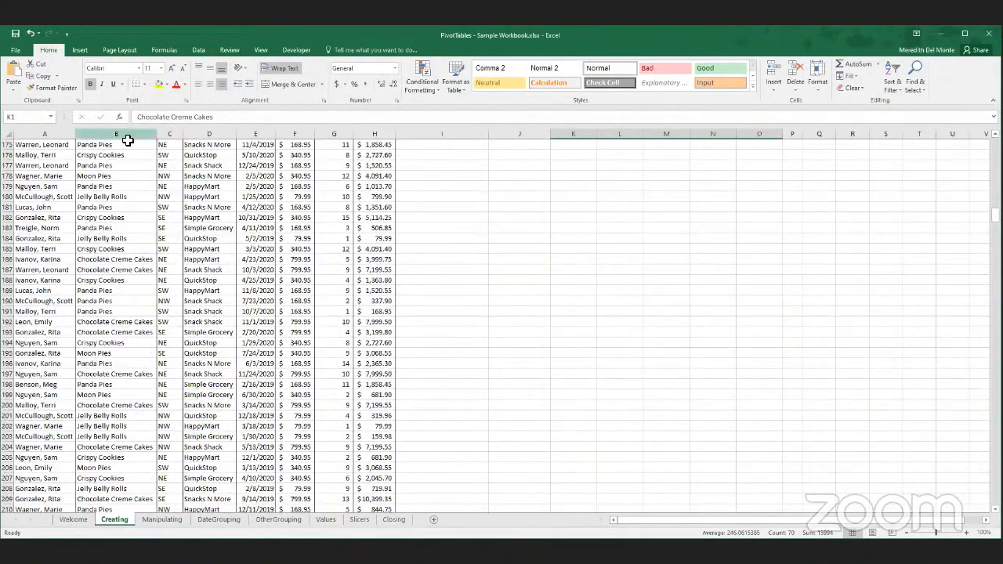
scroll(139, 200, up, 20)
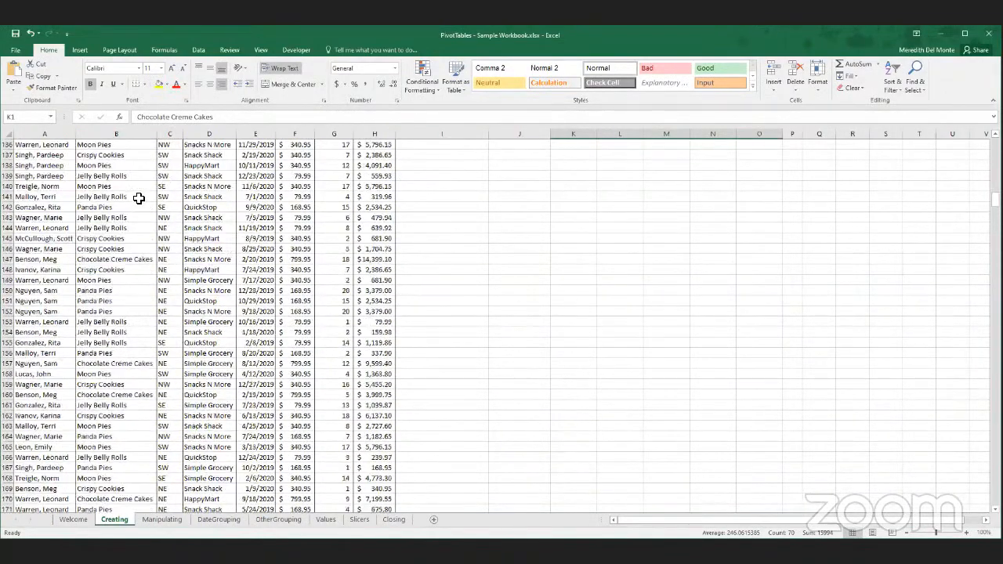
scroll(139, 200, up, 20)
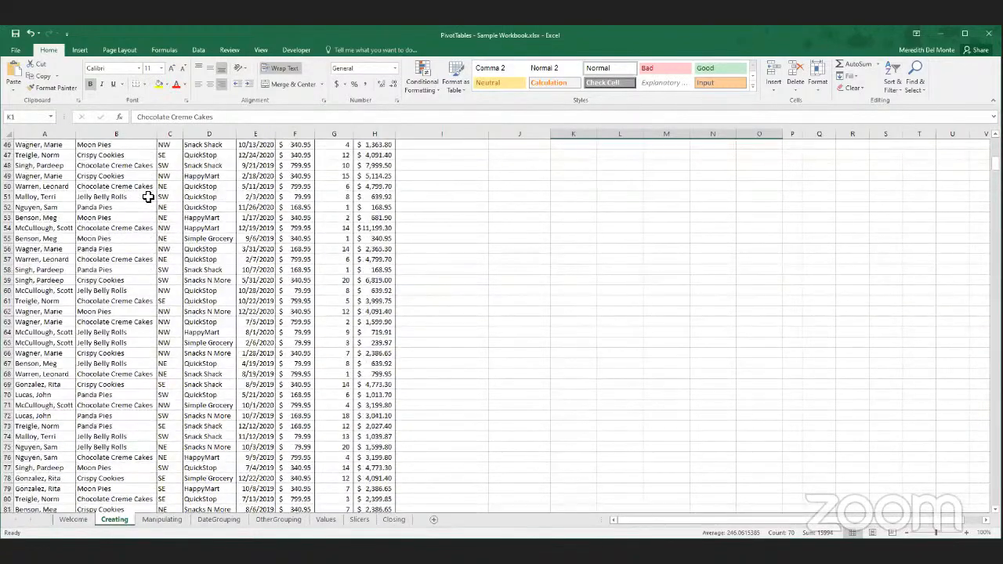
scroll(148, 195, up, 10)
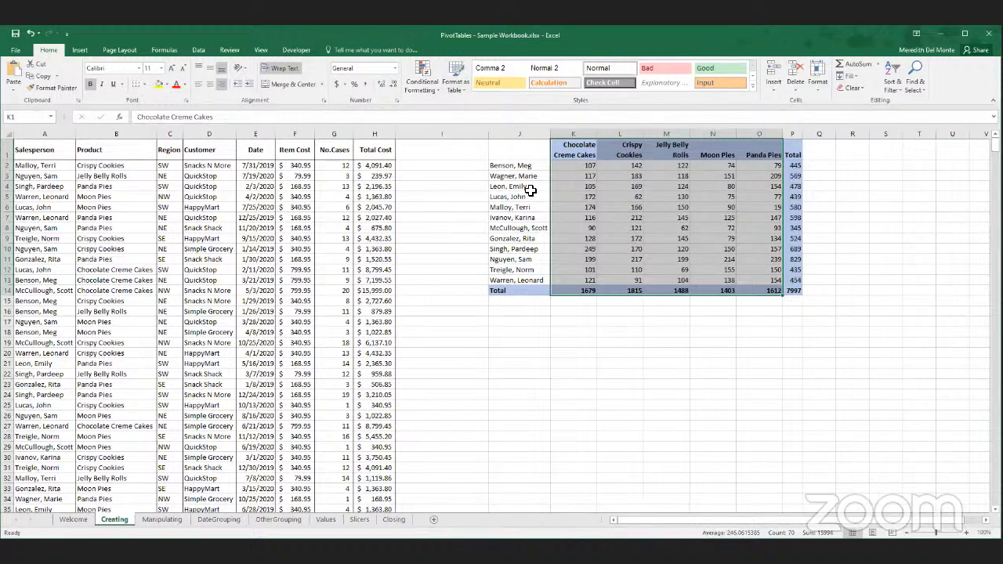
- Inspect the SUMIFS formulas in the summary table of cases by salesperson and product
click(522, 174)
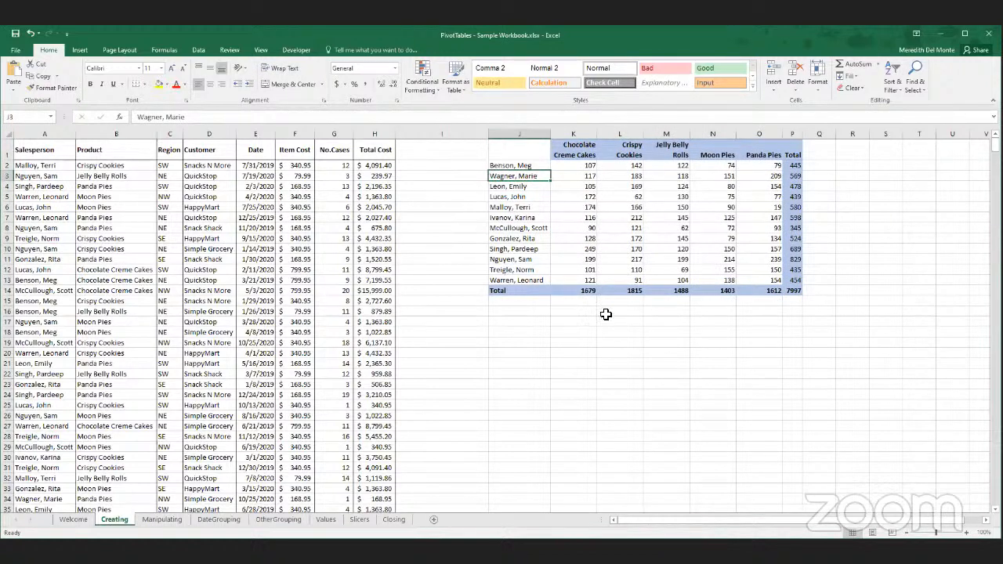
click(570, 165)
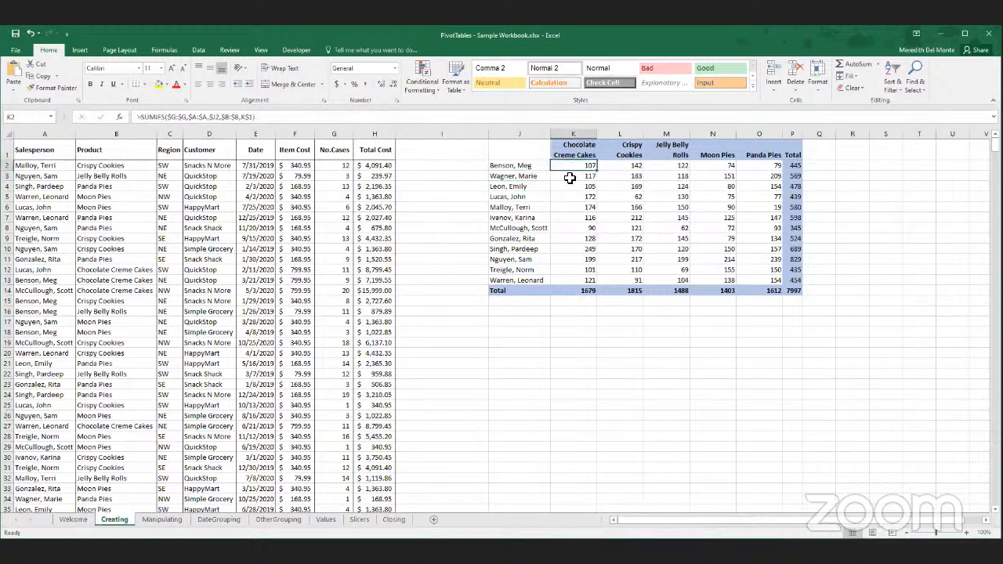
click(571, 175)
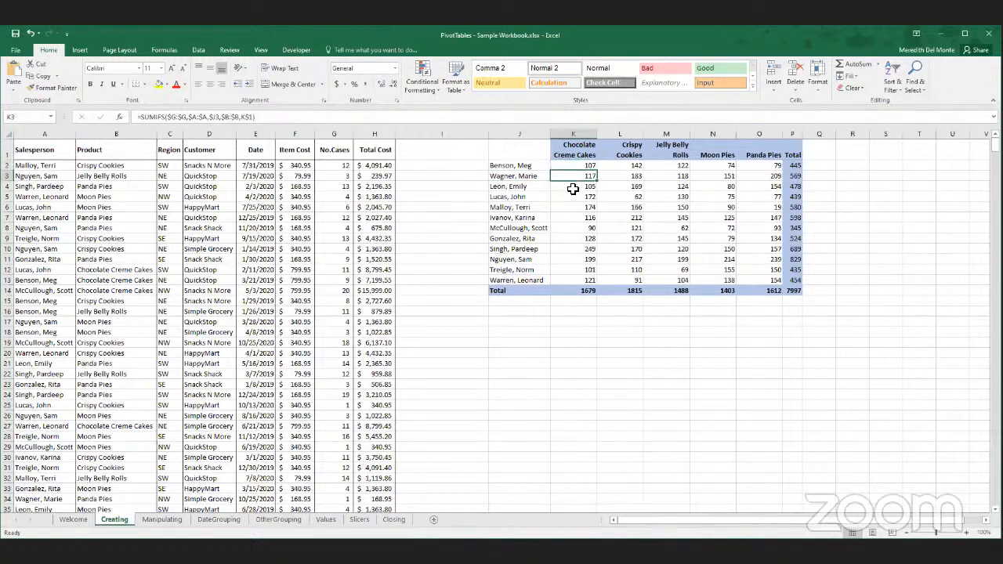
click(573, 188)
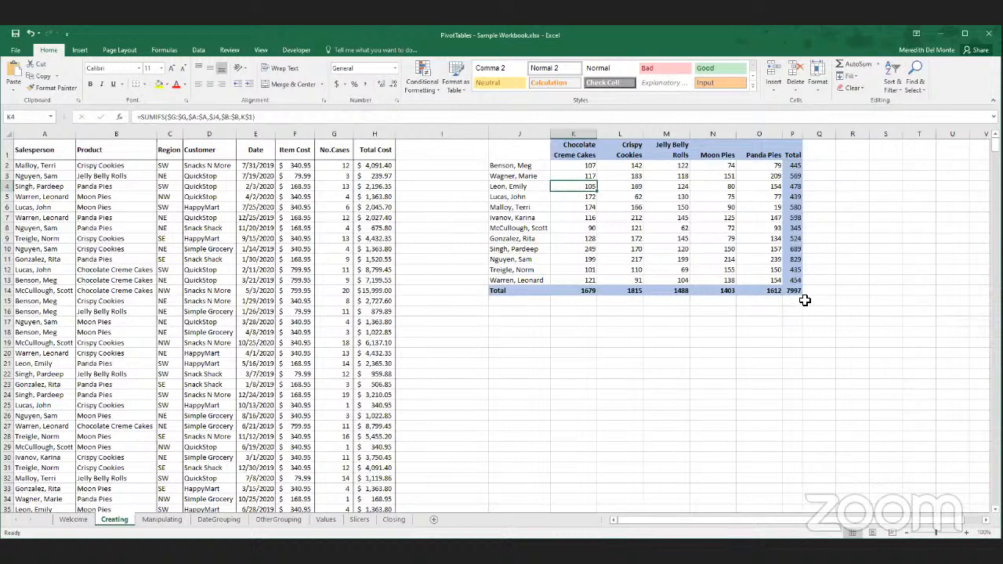
click(590, 198)
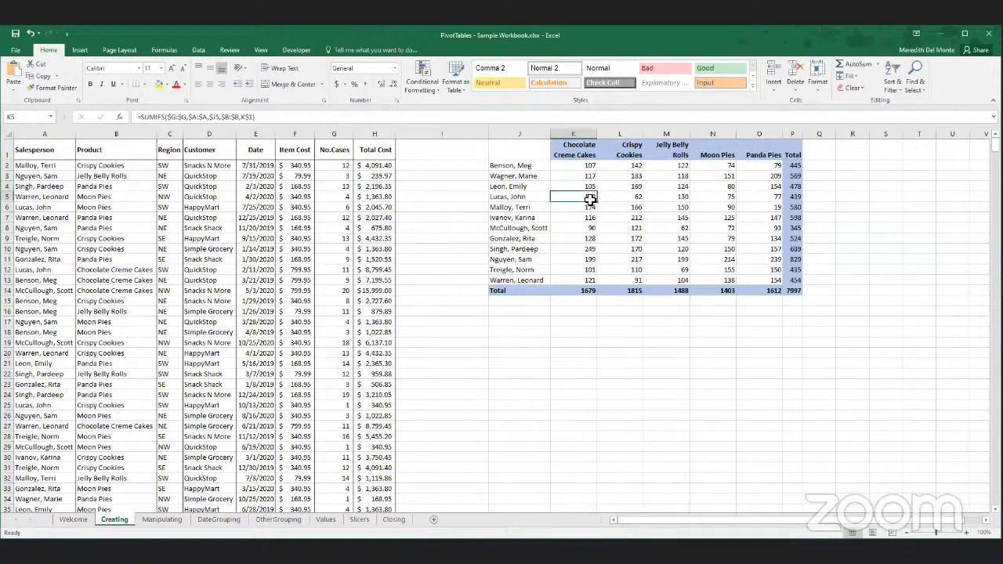
click(588, 217)
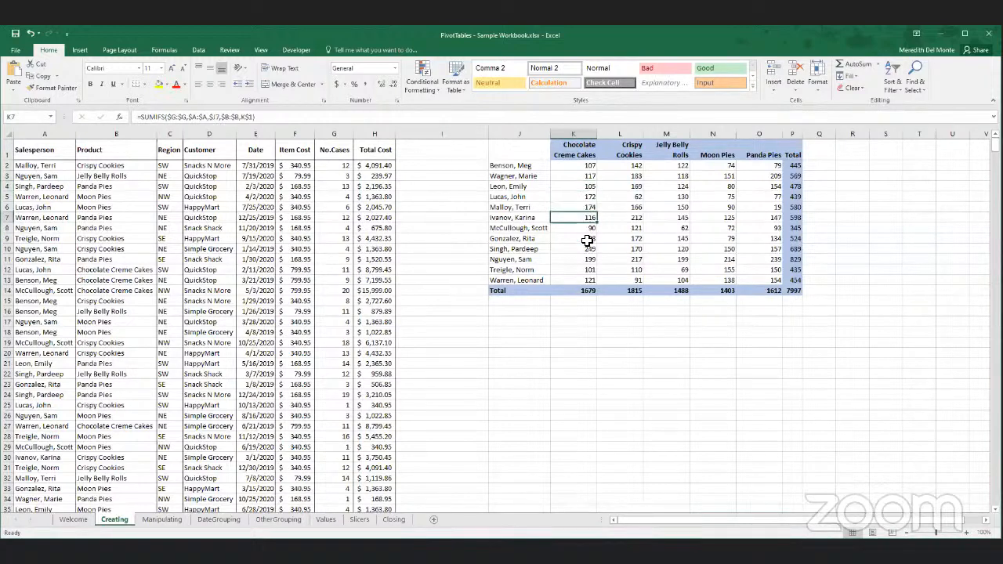
click(635, 207)
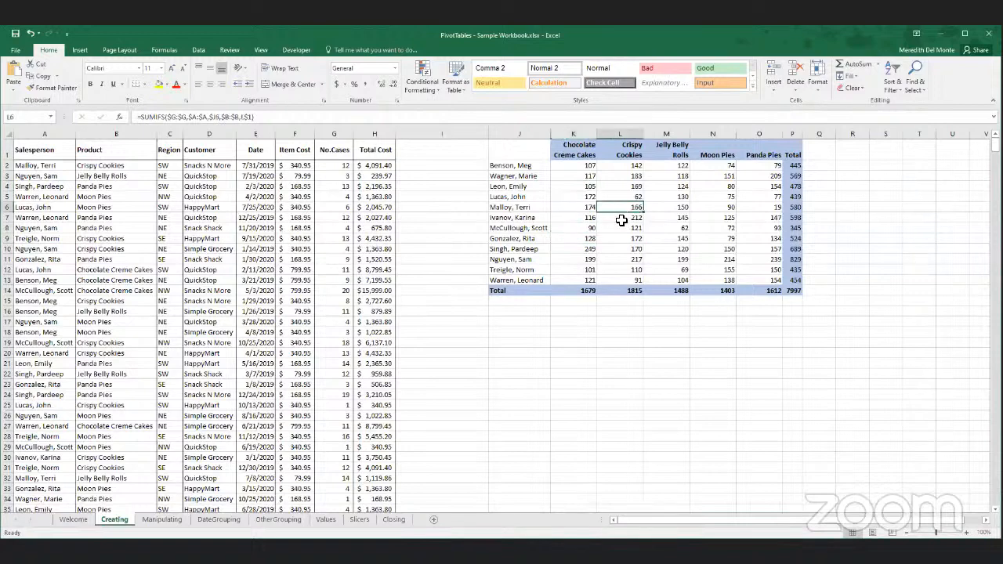
click(671, 222)
drag(716, 225, 717, 222)
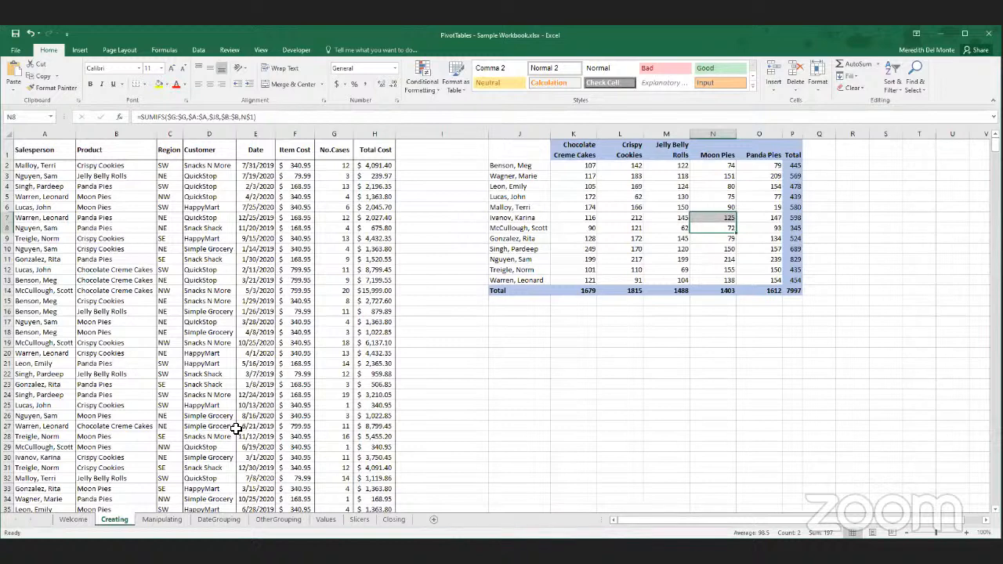
- Select the entire sales data range and check its corner cells to verify its extent, returning to the first rows
click(227, 333)
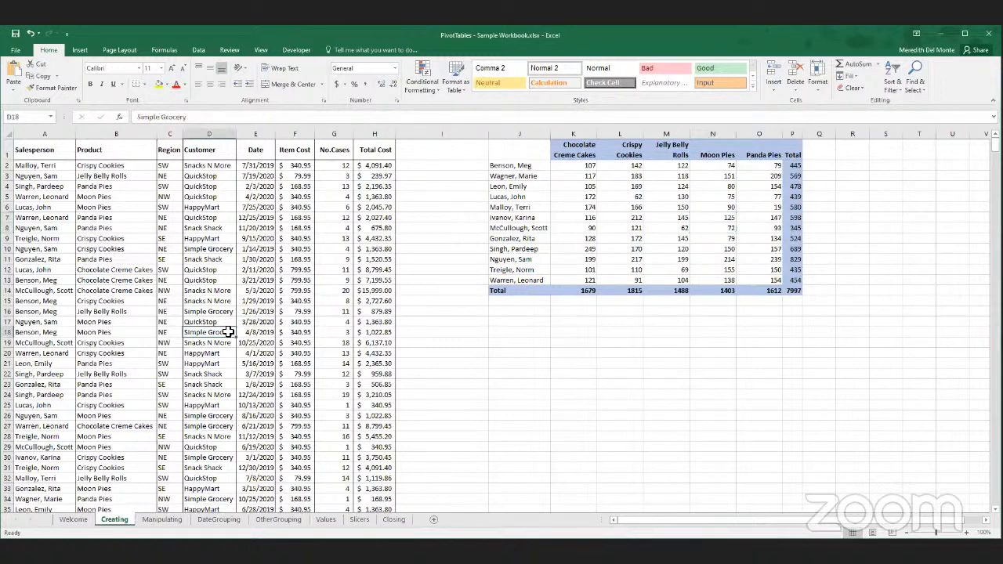
key(ctrl+a)
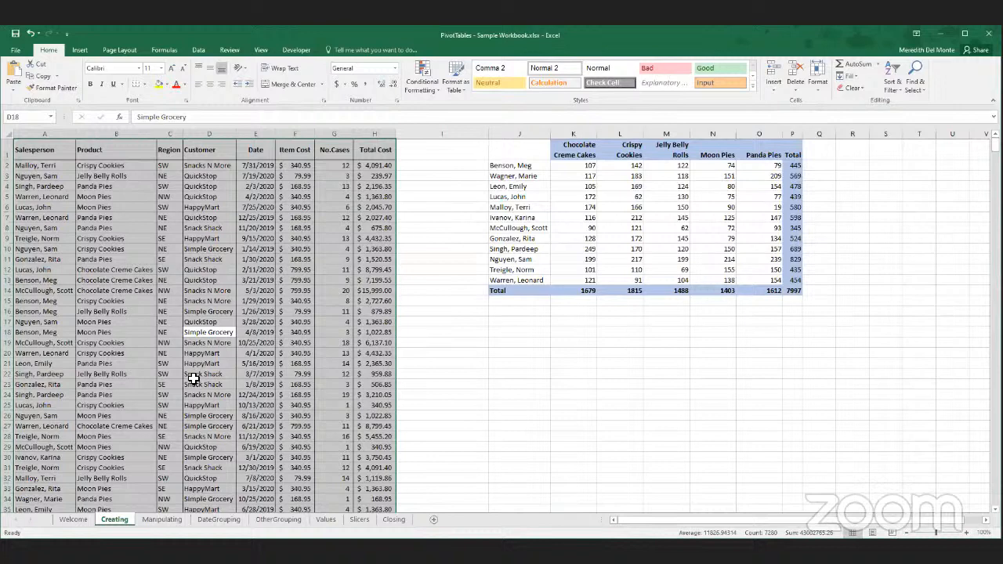
key(ctrl+period)
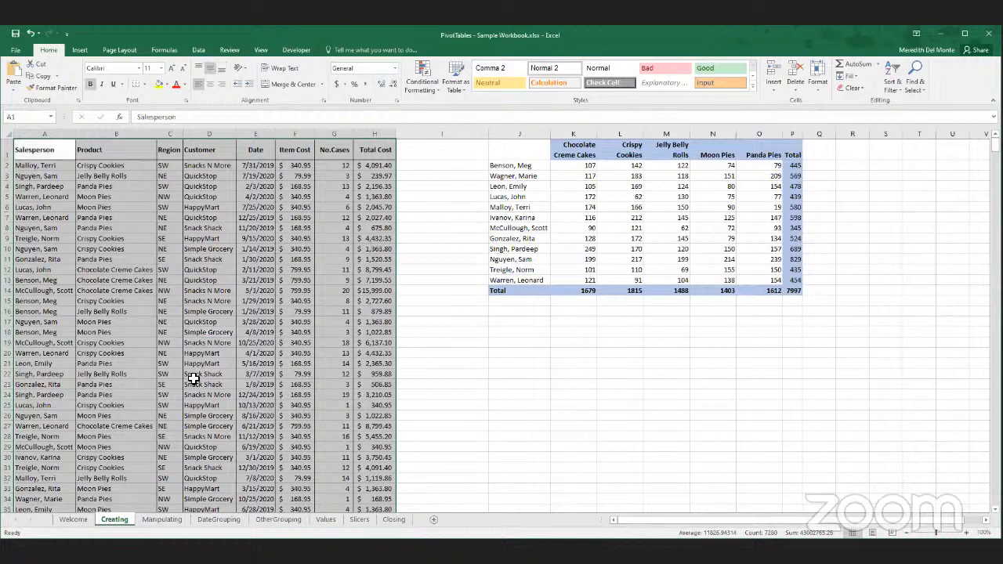
key(ctrl+period)
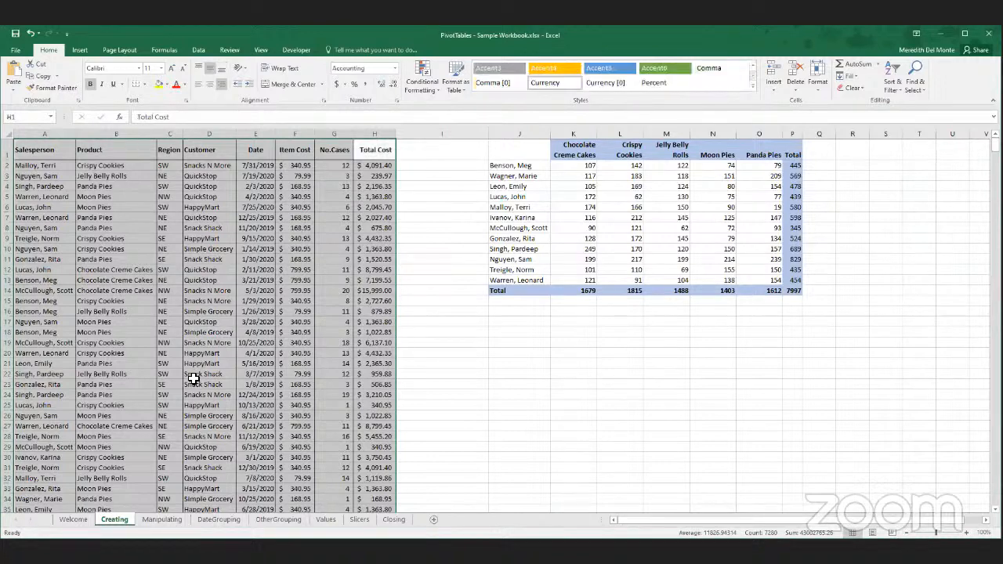
key(ctrl+period)
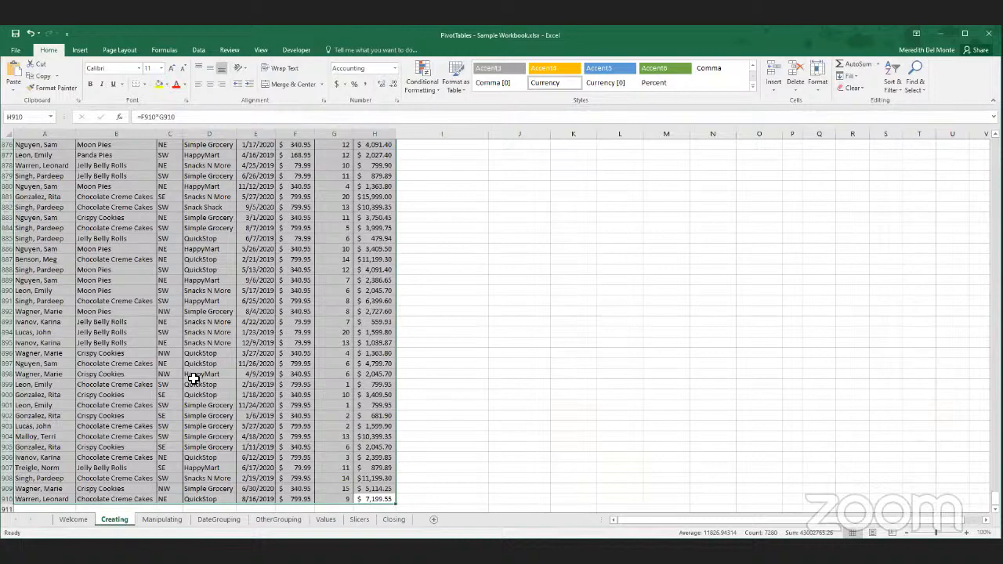
key(ctrl+period)
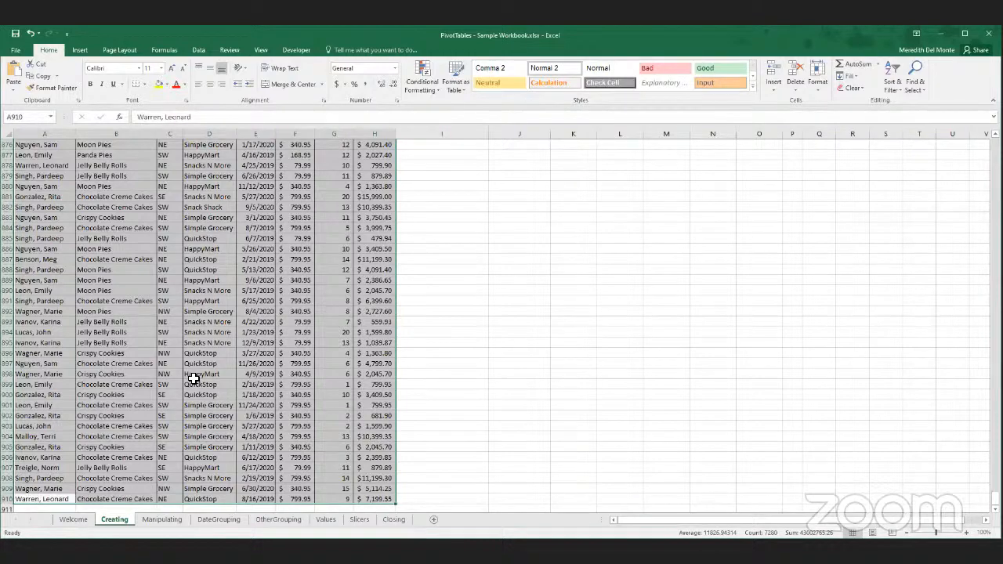
scroll(206, 376, up, 20)
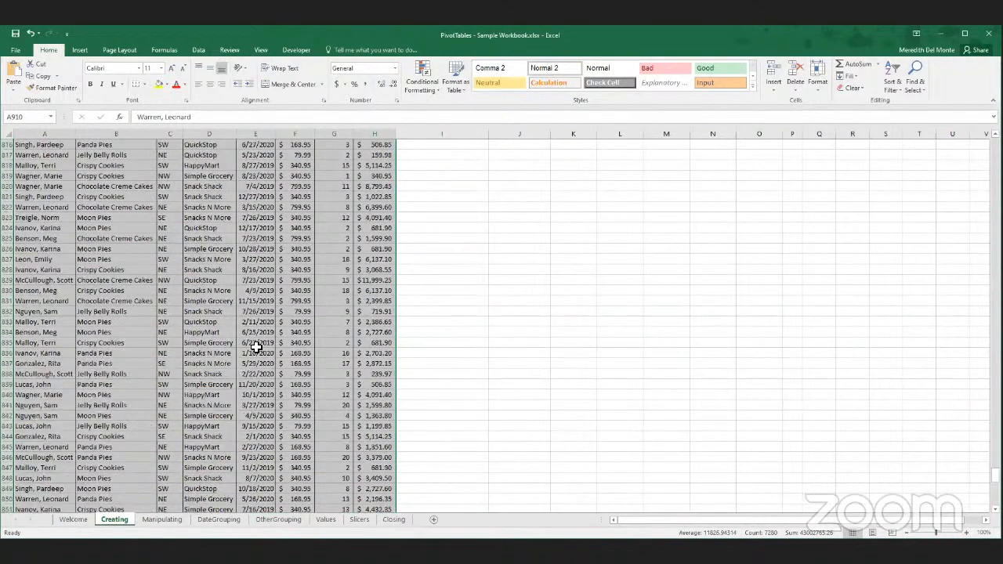
scroll(256, 347, up, 14)
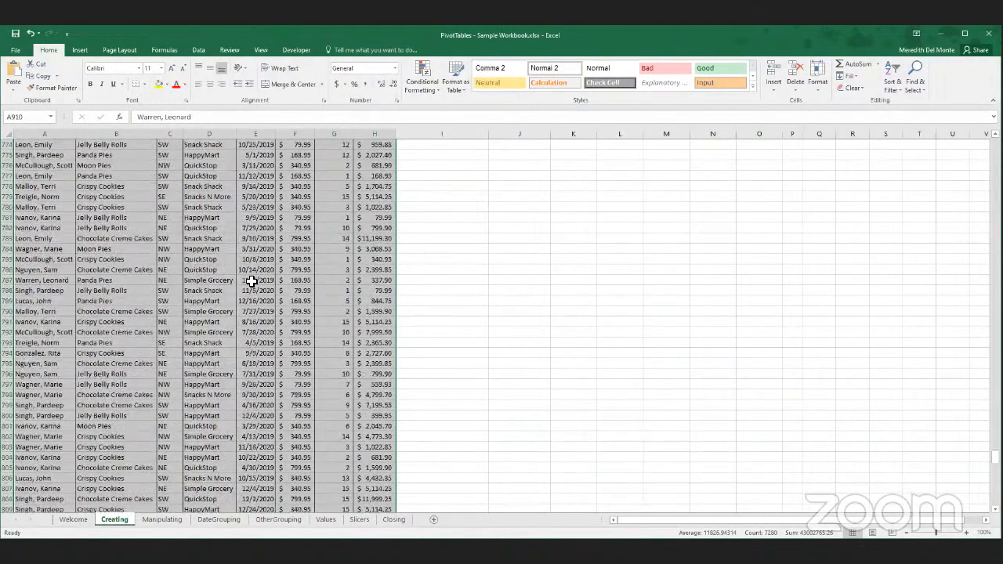
scroll(251, 281, up, 6)
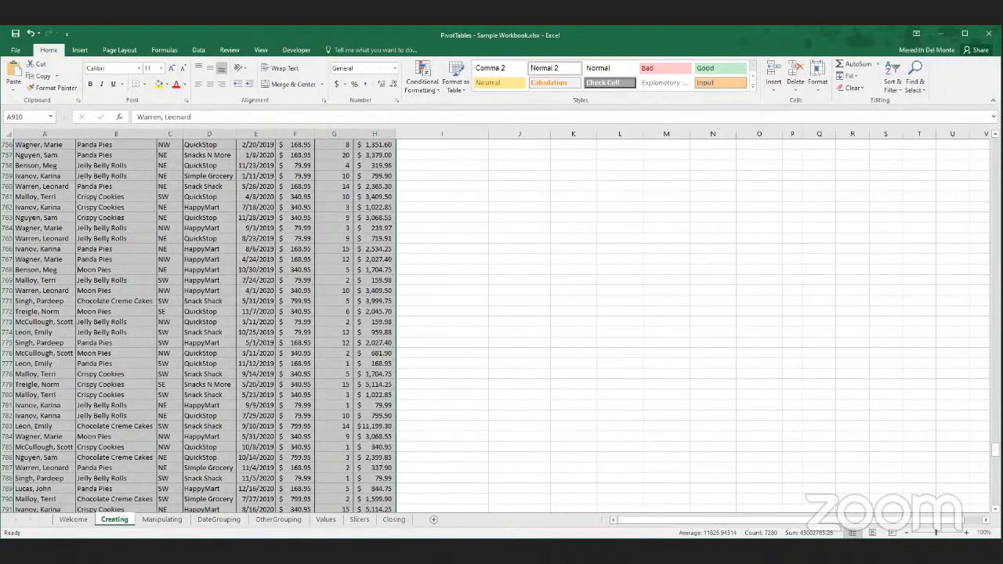
drag(996, 450, 953, 190)
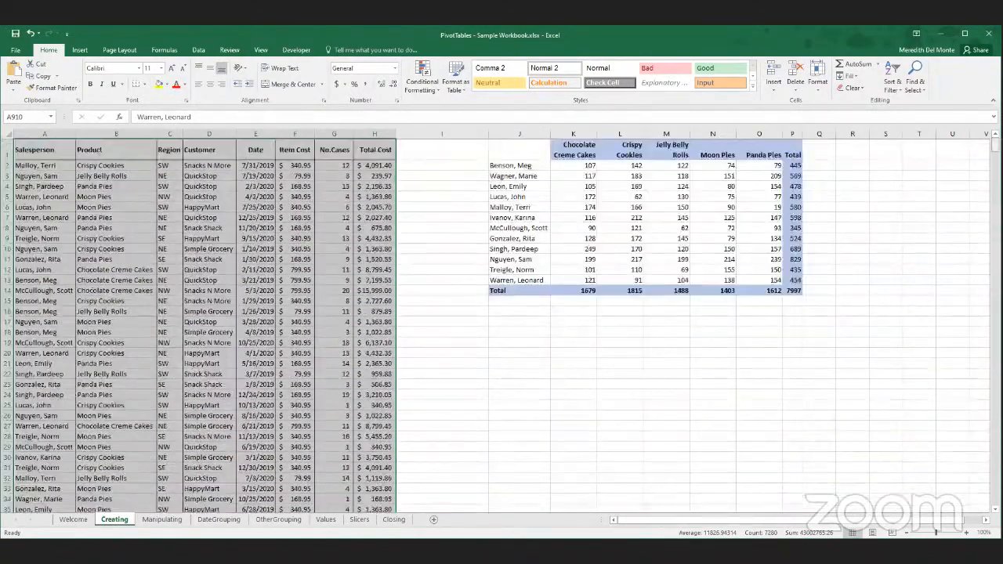
- Convert the sales data range A1:H910 into a table with headers
click(228, 186)
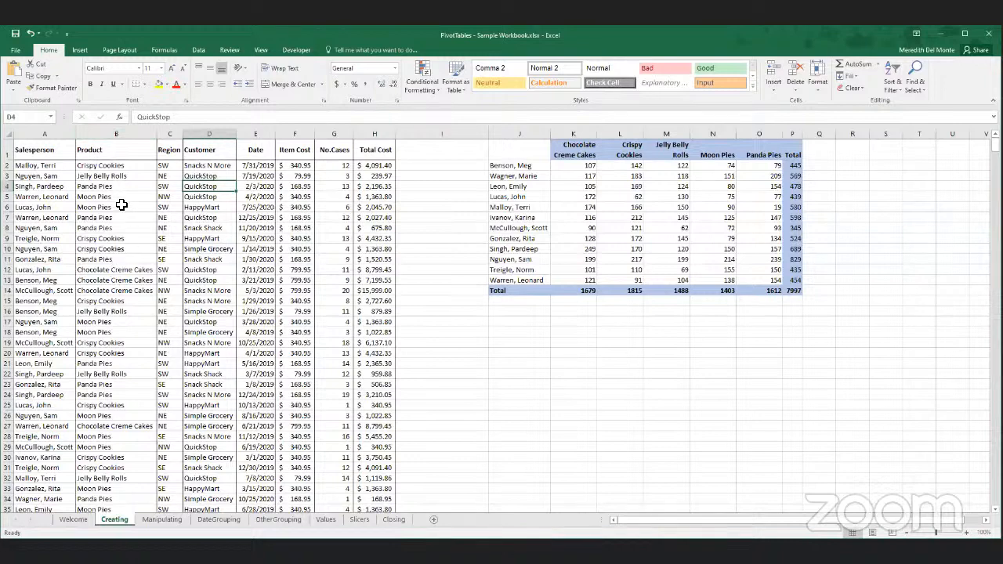
click(83, 50)
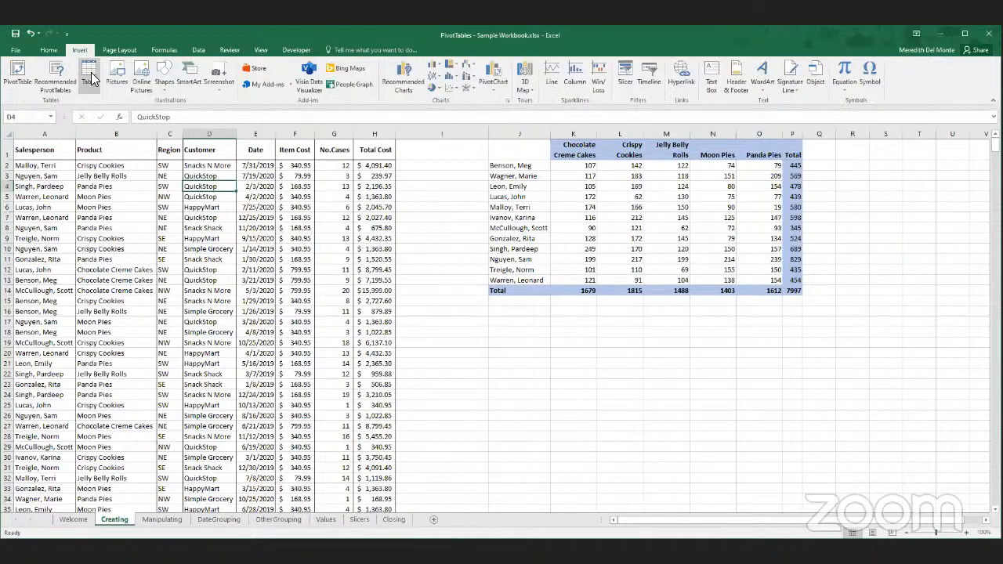
click(88, 76)
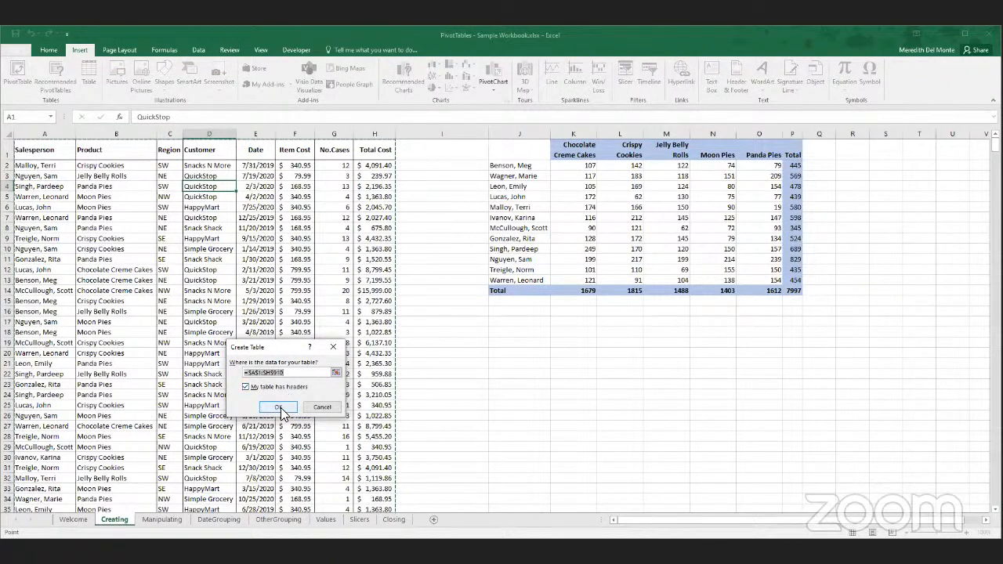
click(279, 409)
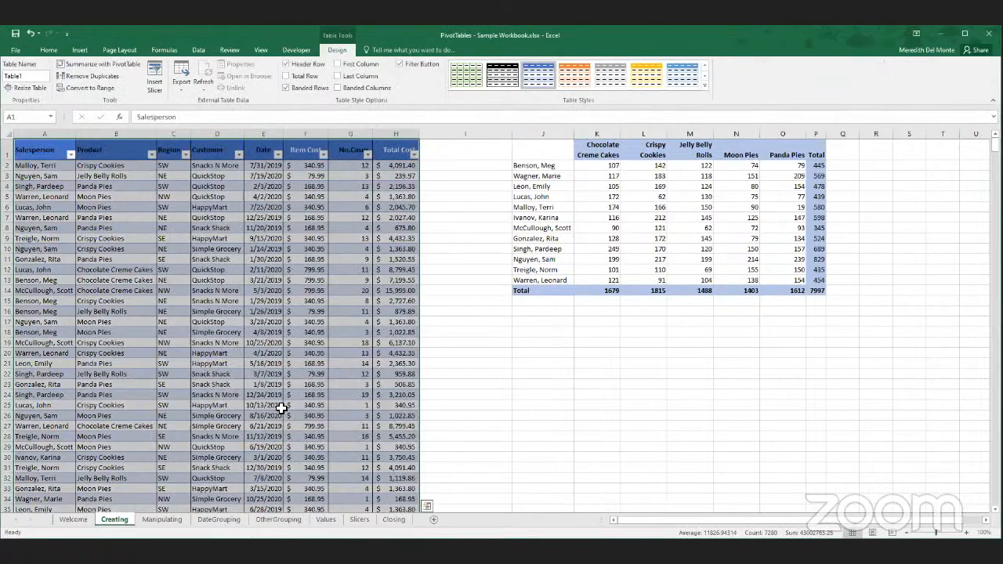
click(177, 259)
- Set the font colour of the table's header row, from Salesperson to Total Cost, to Automatic
click(69, 155)
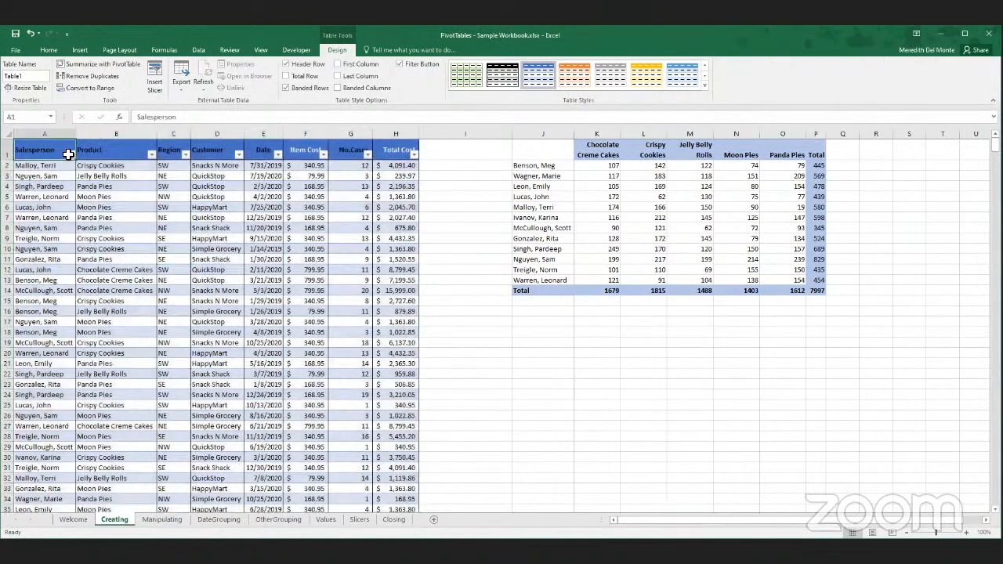
drag(69, 154, 394, 152)
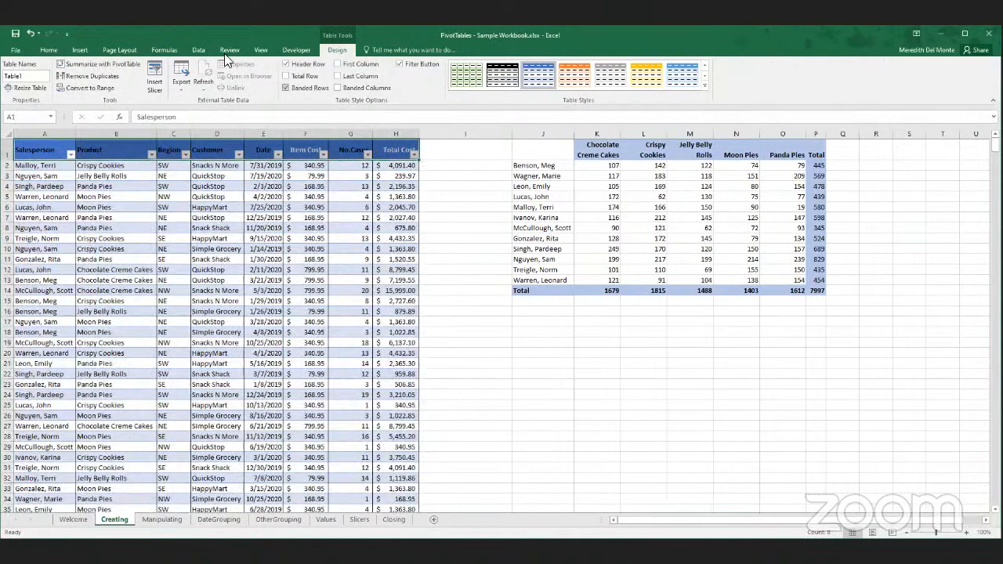
click(50, 50)
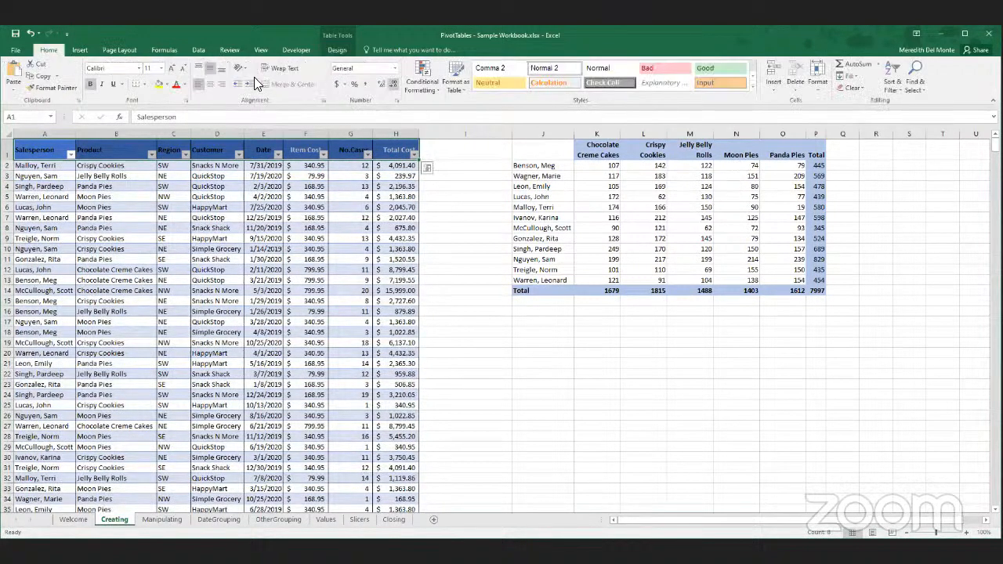
click(184, 86)
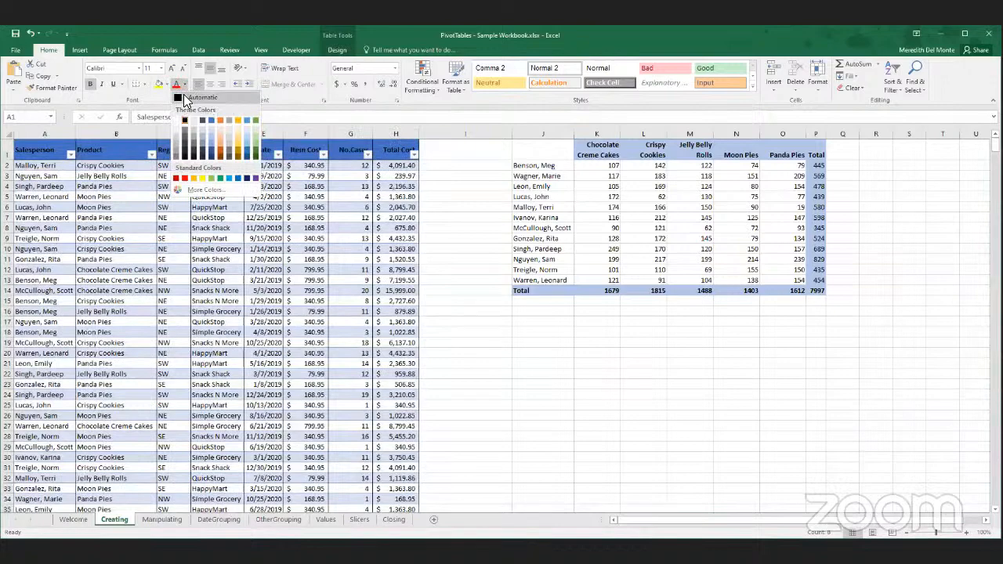
click(219, 269)
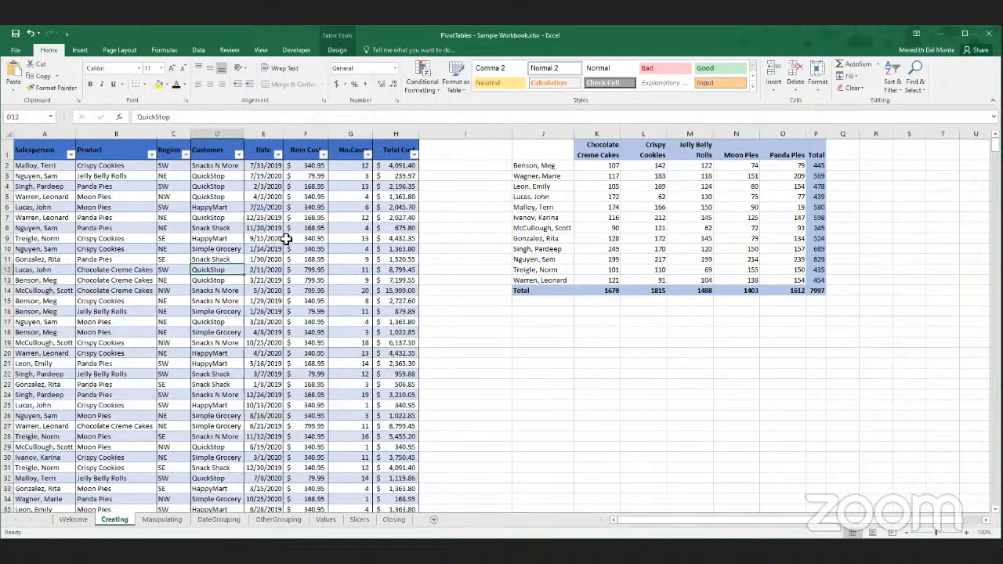
- Check the table headings while moving through the records, and inspect the filter lists of the Salesperson and Region columns
scroll(168, 186, down, 6)
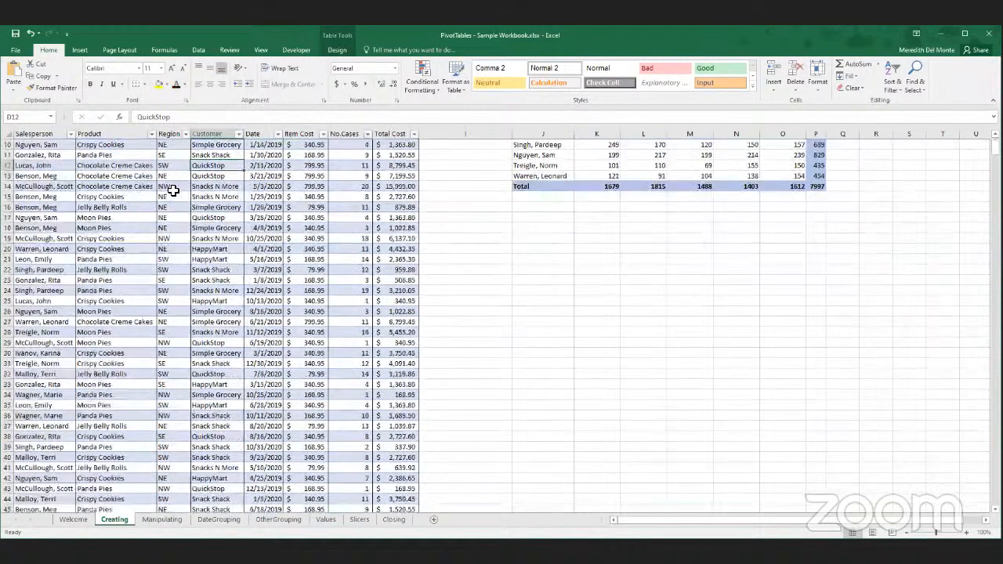
scroll(167, 186, up, 6)
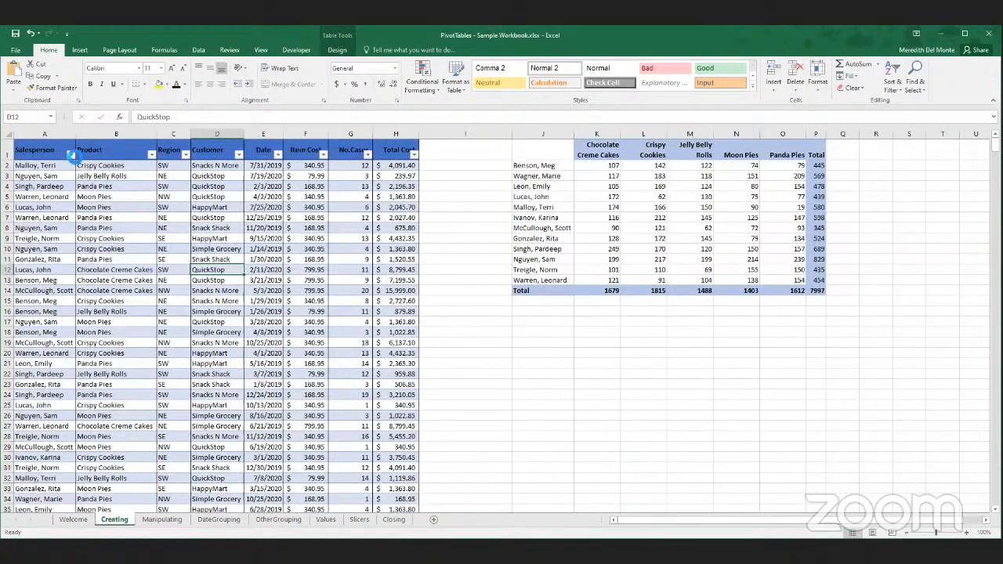
click(70, 155)
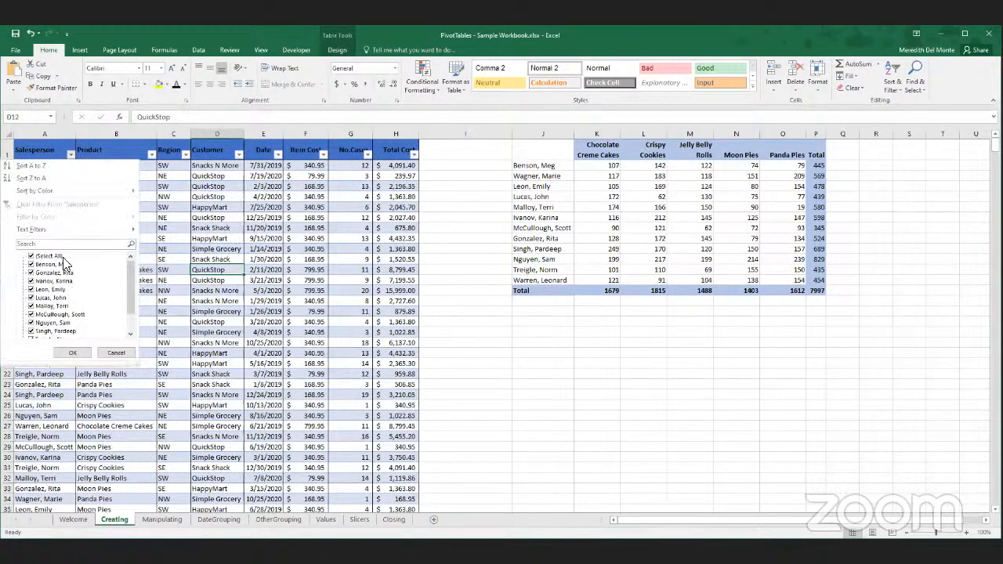
click(71, 154)
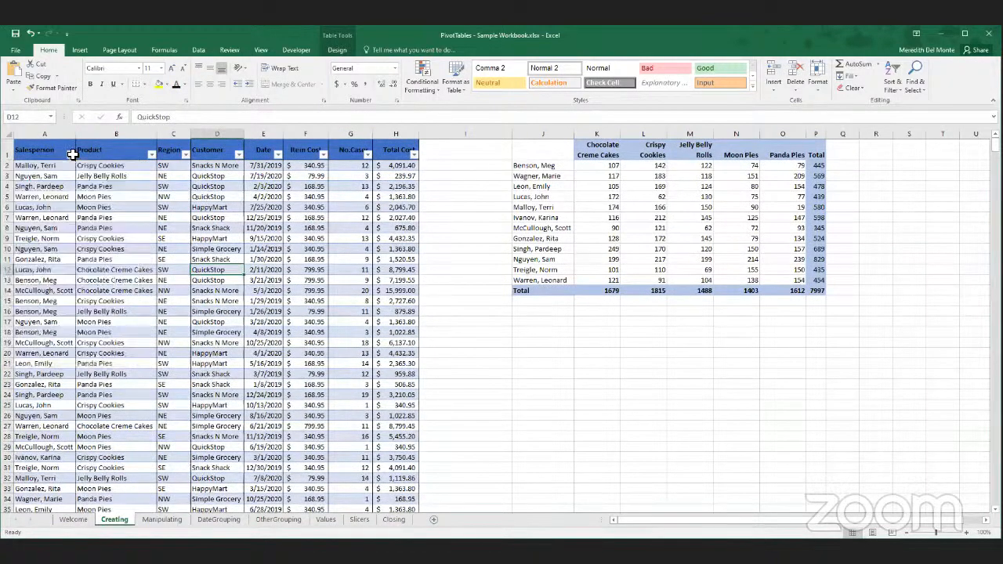
click(184, 154)
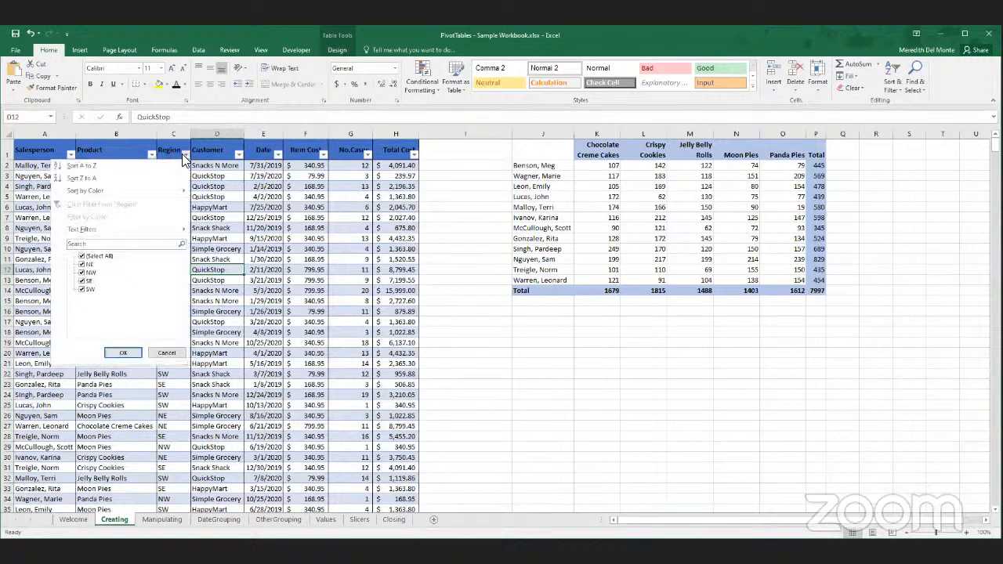
click(524, 217)
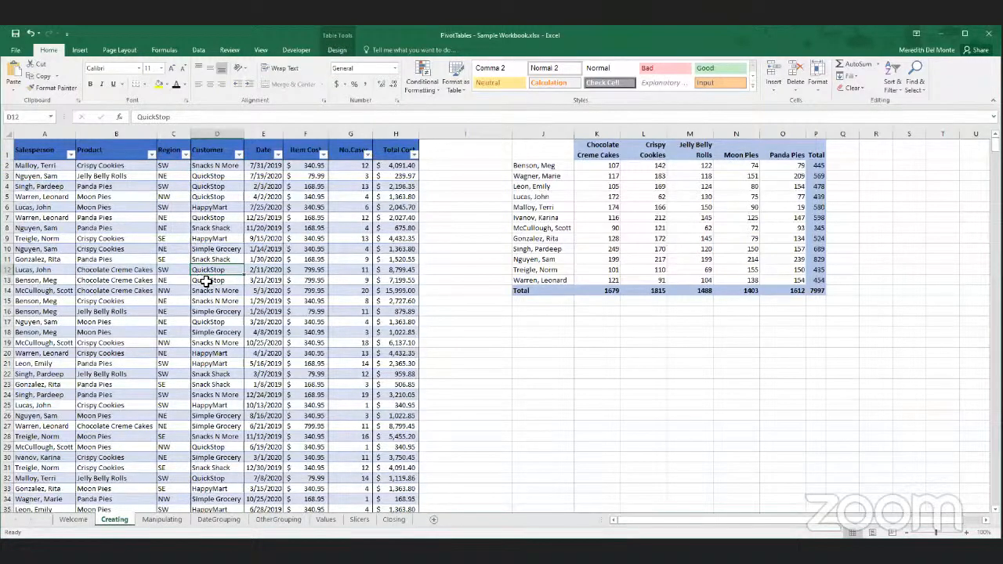
- From a cell inside the table, review the Create PivotTable options for source data and report location, and cancel the dialog
click(149, 228)
click(44, 238)
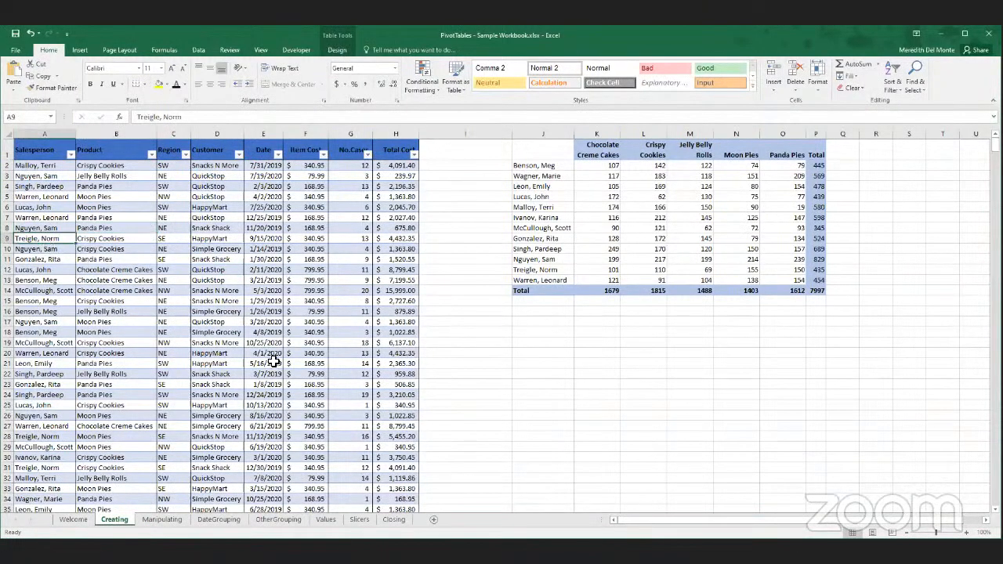
click(213, 274)
click(164, 239)
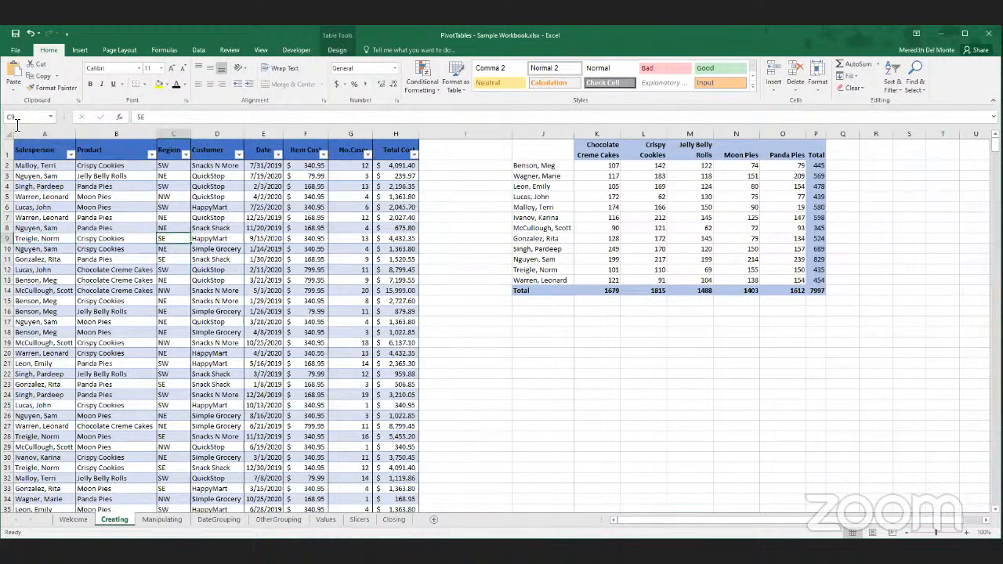
click(80, 52)
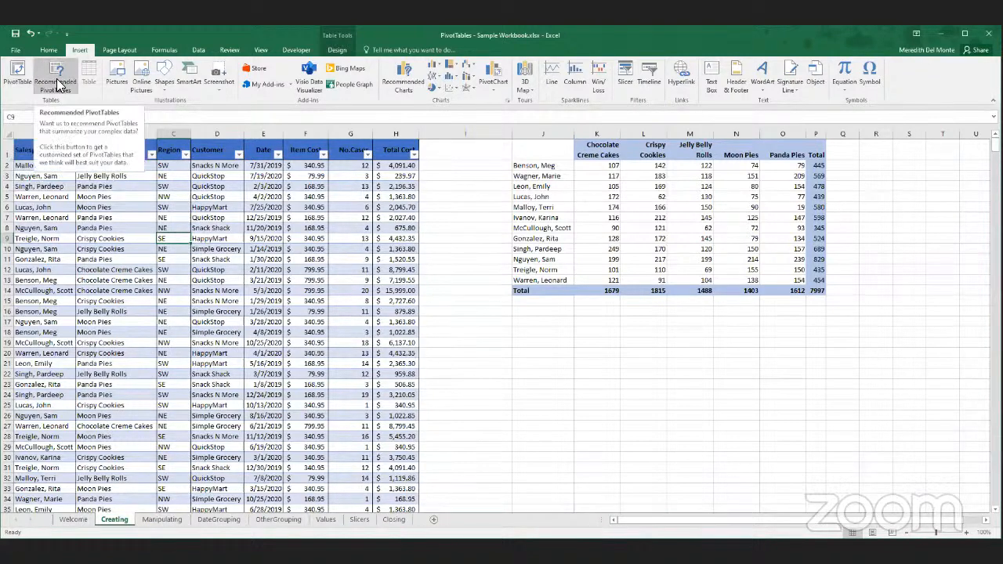
click(17, 78)
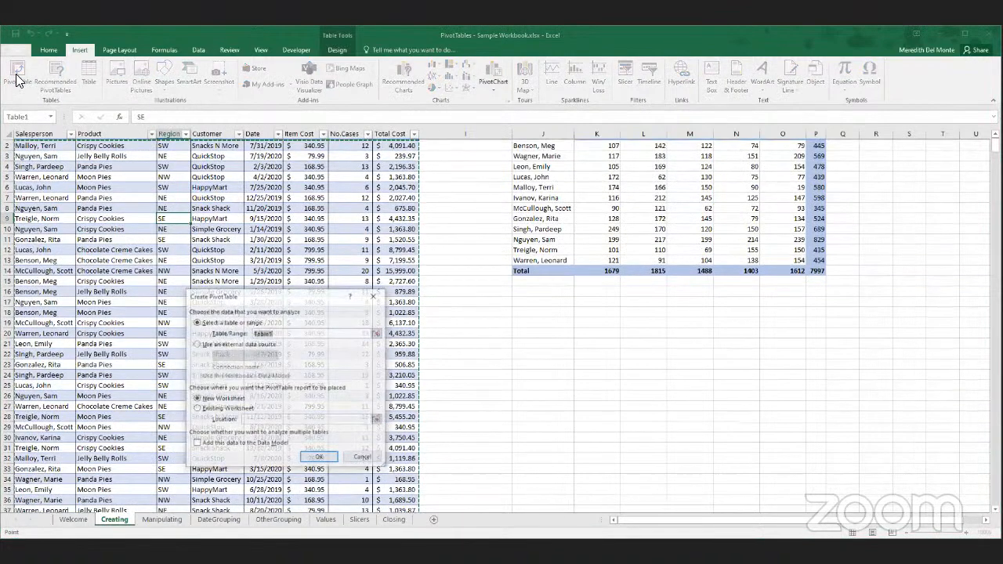
click(364, 458)
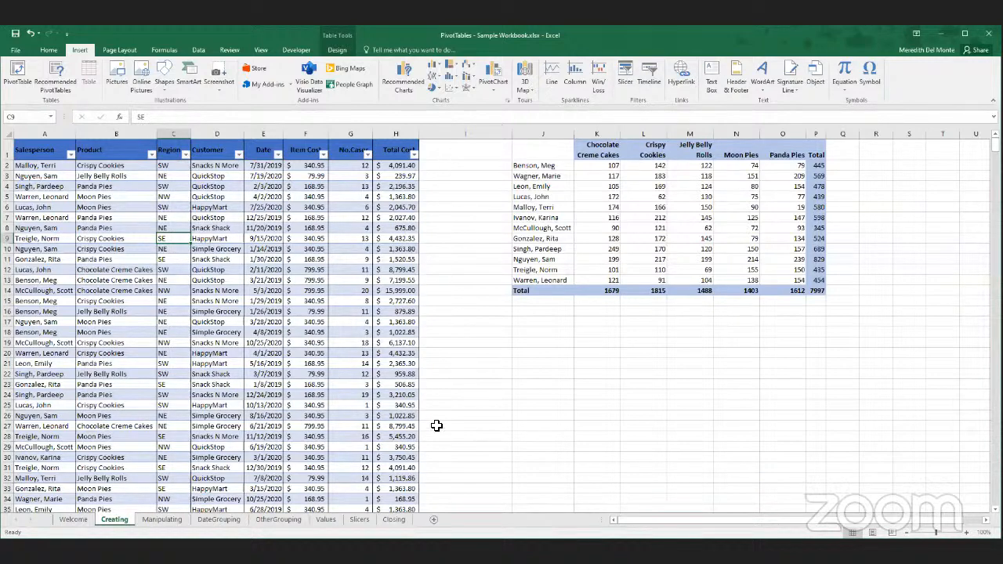
- Undo the header font colour change and the table conversion to restore the plain sales data range
click(102, 217)
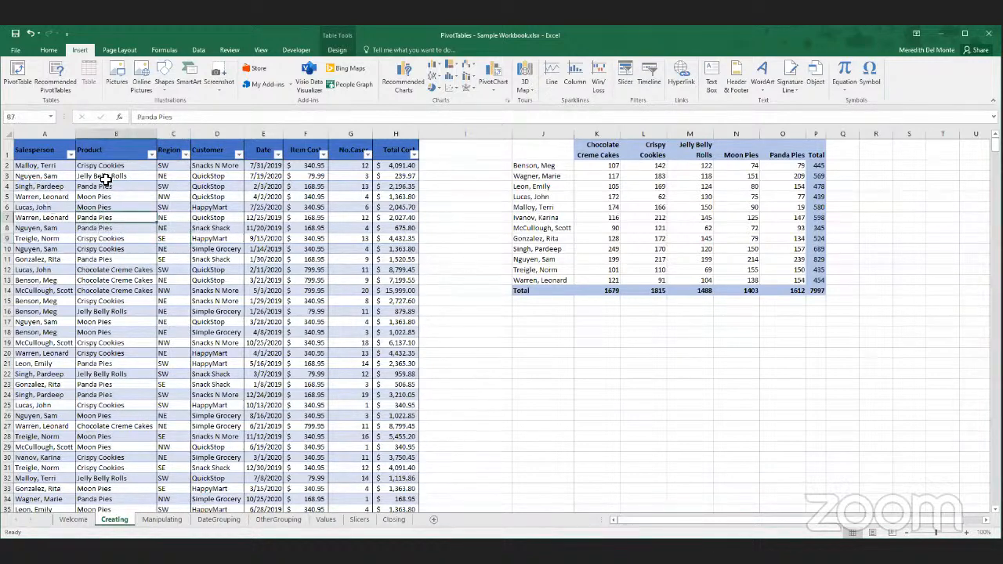
key(ctrl+a)
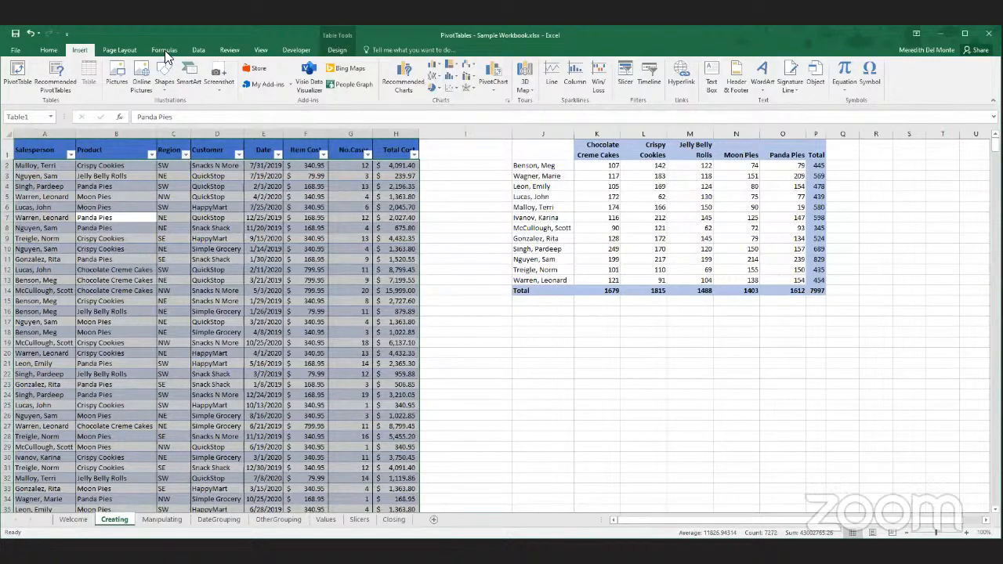
click(30, 34)
click(30, 34)
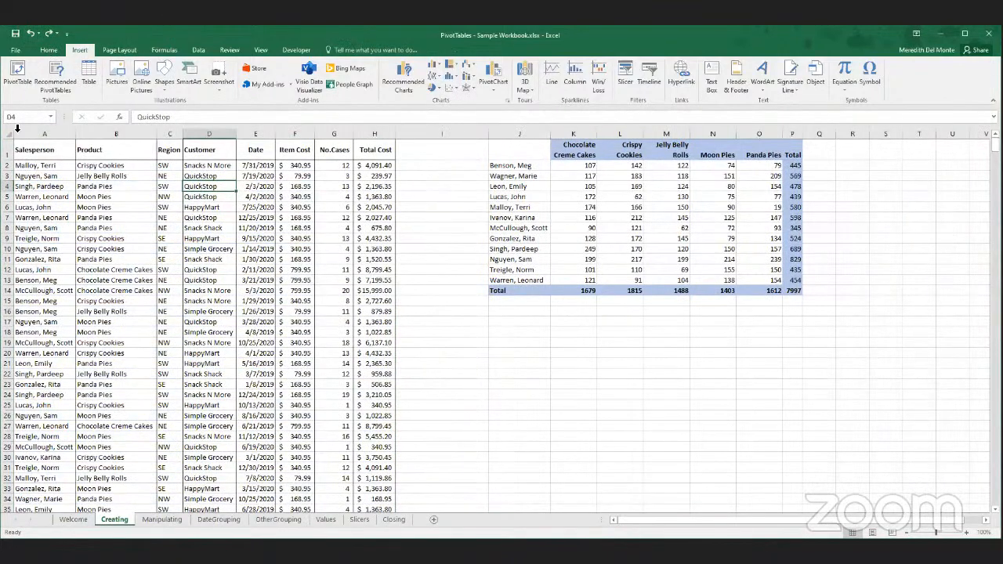
- Select the entire plain sales data range and check how its header row behaves when moving down the records
key(ctrl+a)
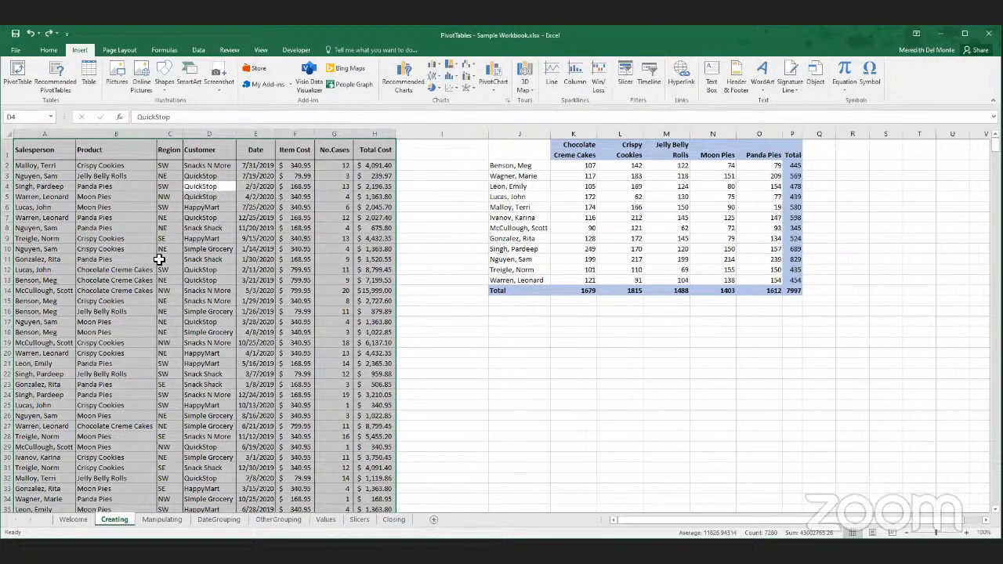
scroll(157, 290, down, 4)
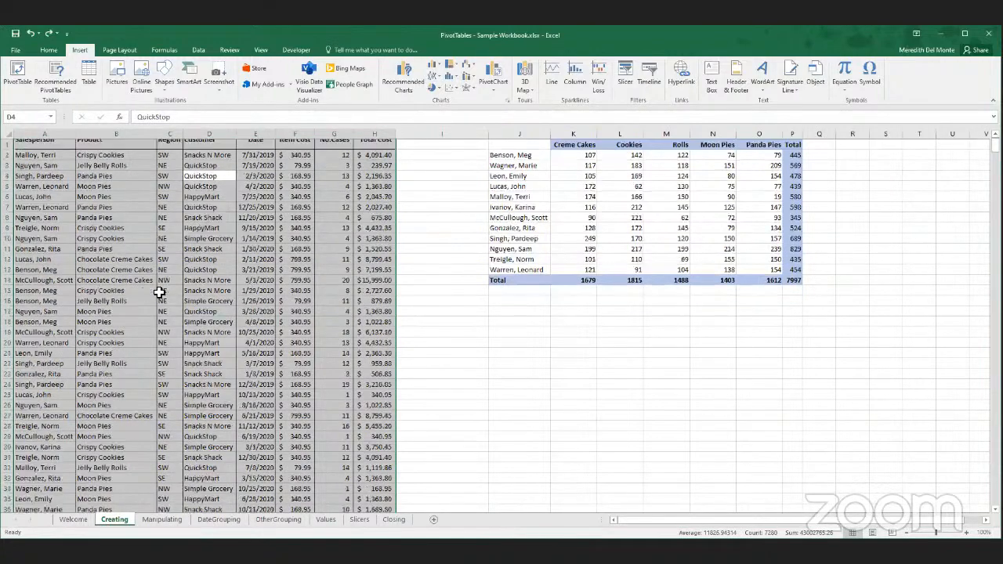
scroll(160, 290, up, 4)
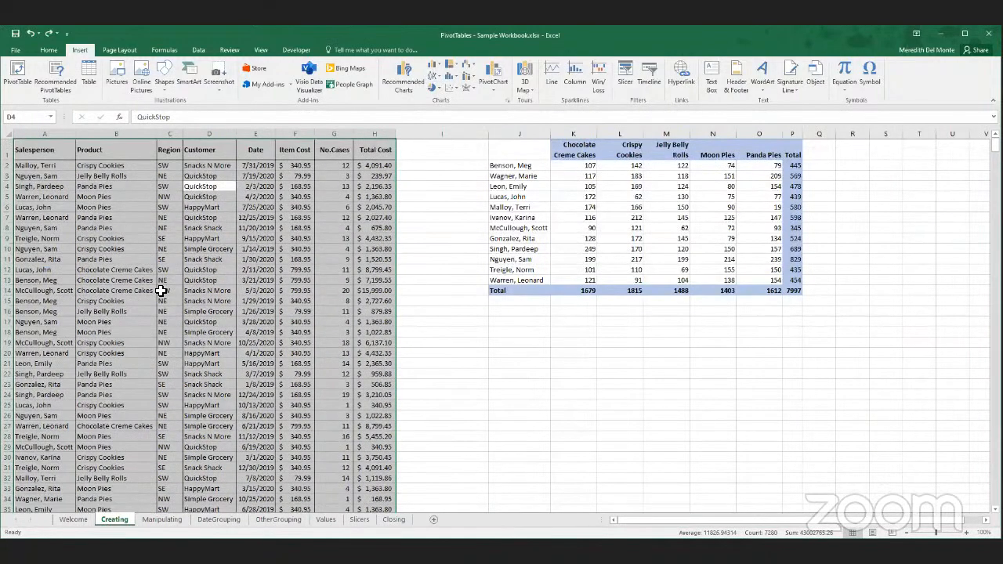
- From a single cell in the sales data, check the range proposed for a new table and cancel the dialog
click(119, 238)
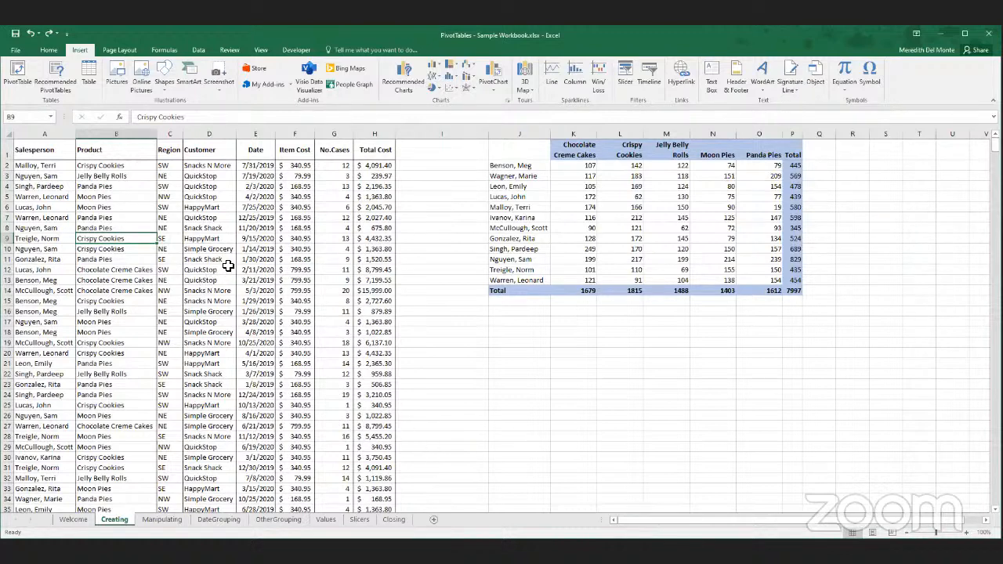
click(94, 75)
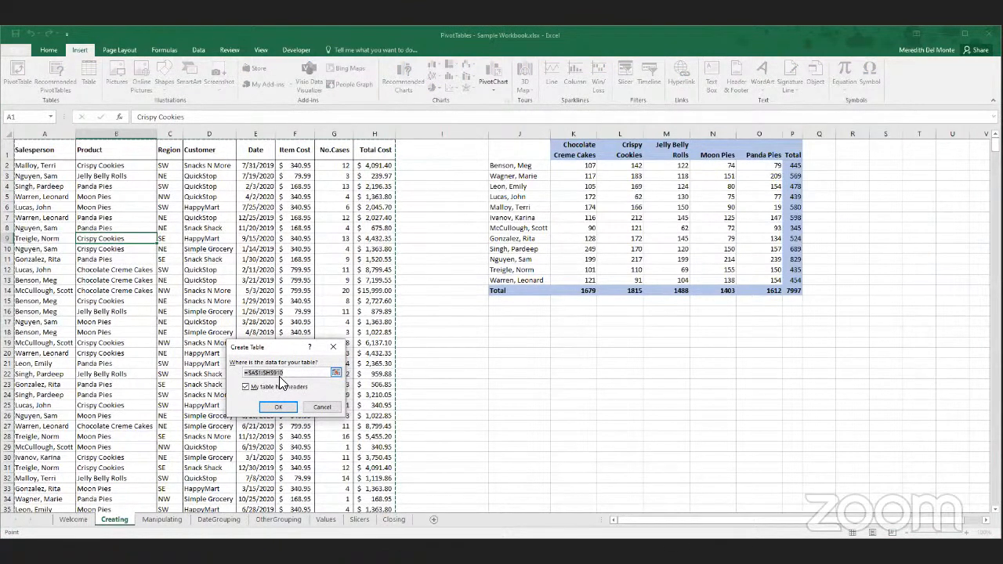
click(308, 408)
- Try to create a table from empty cell I11, selecting its range from A1 to the last used cell, and cancel it
click(430, 257)
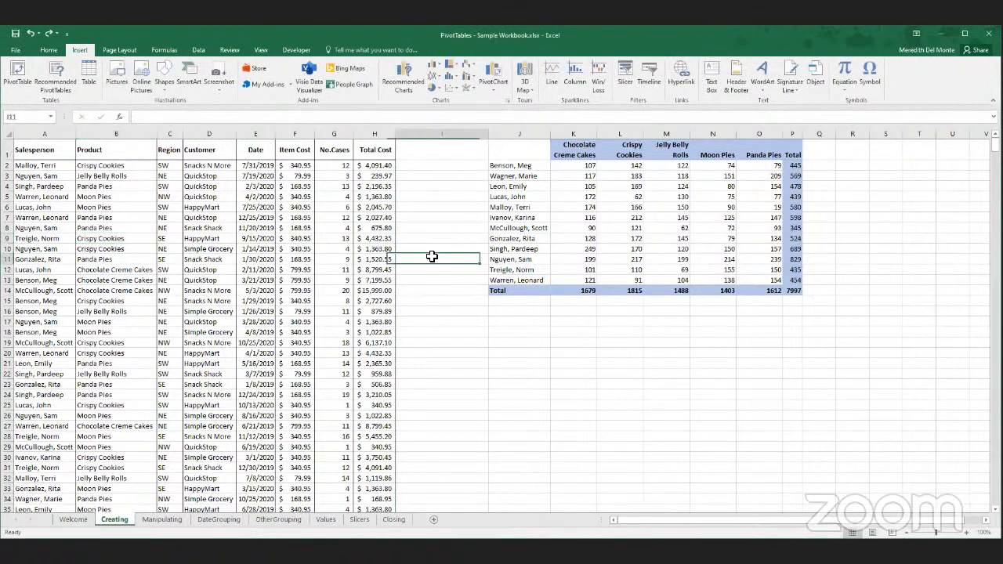
click(88, 74)
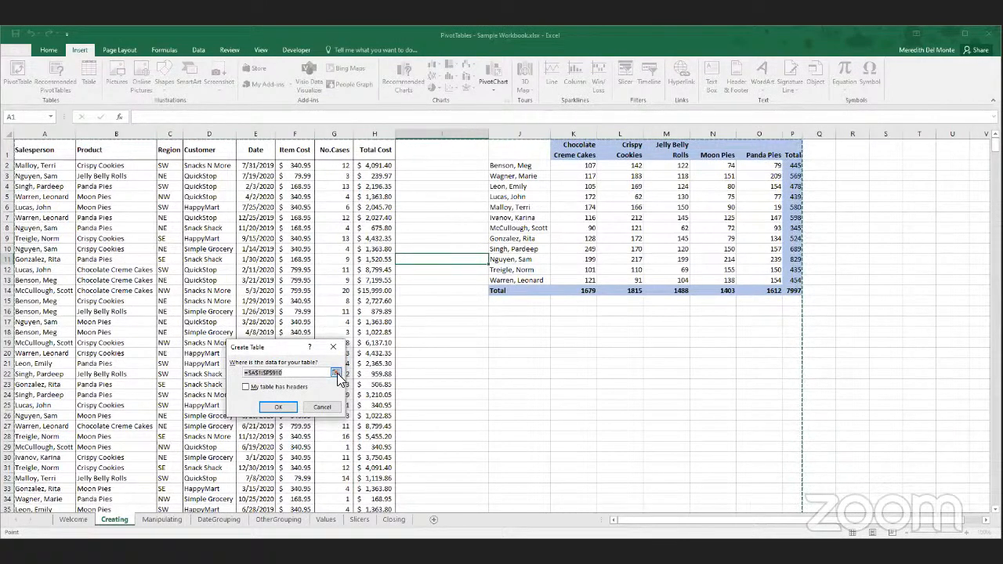
click(337, 374)
click(337, 373)
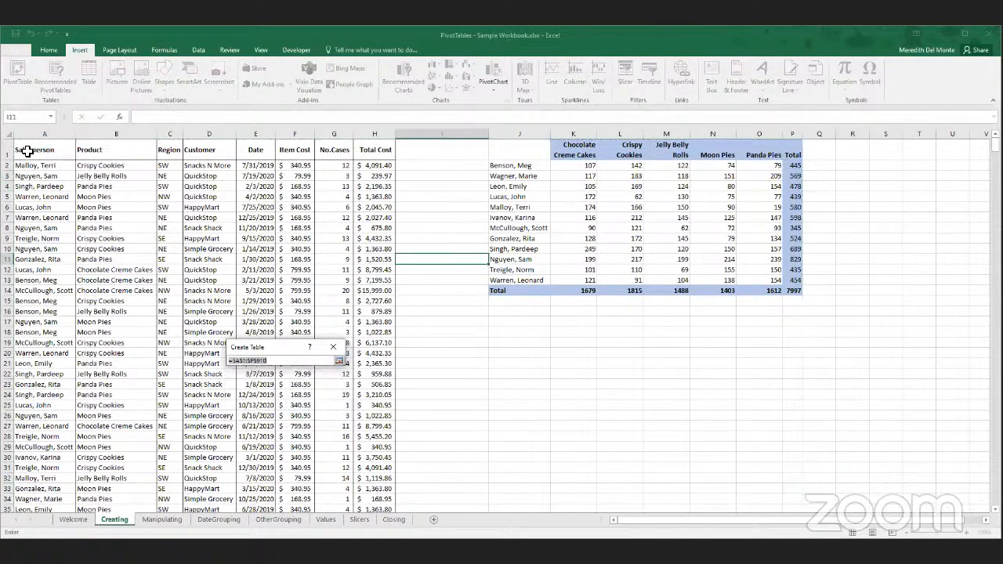
click(35, 152)
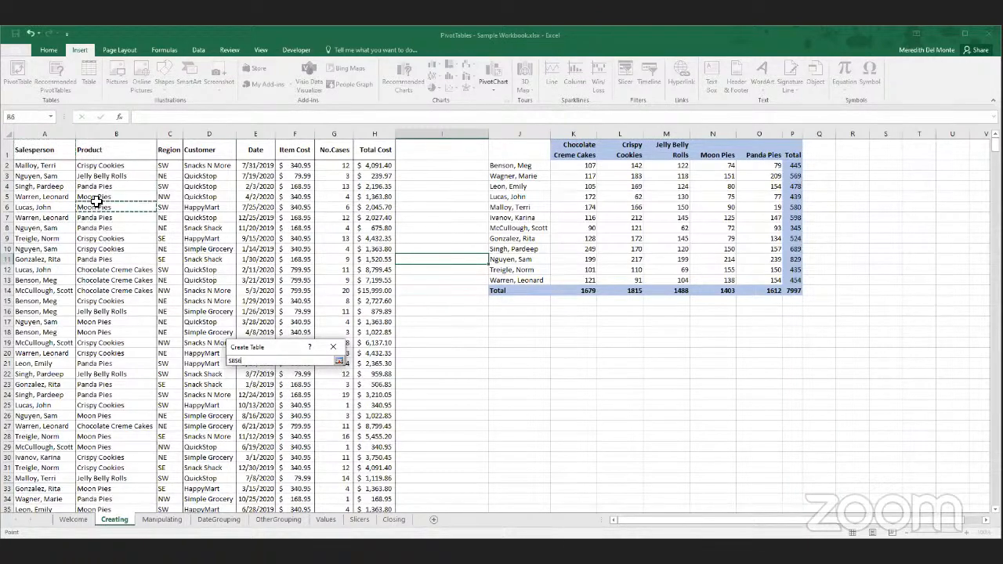
click(49, 154)
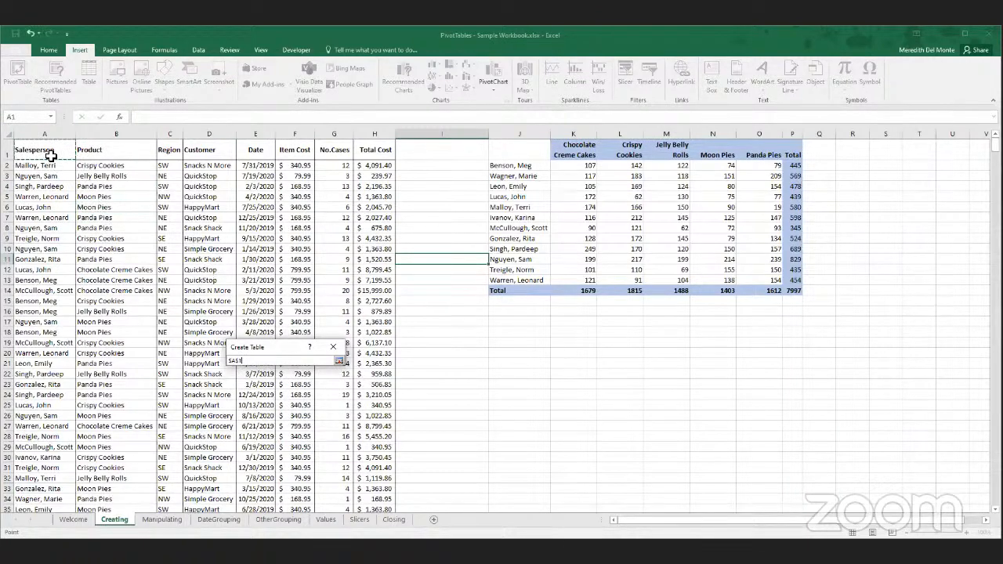
key(ctrl+shift+End)
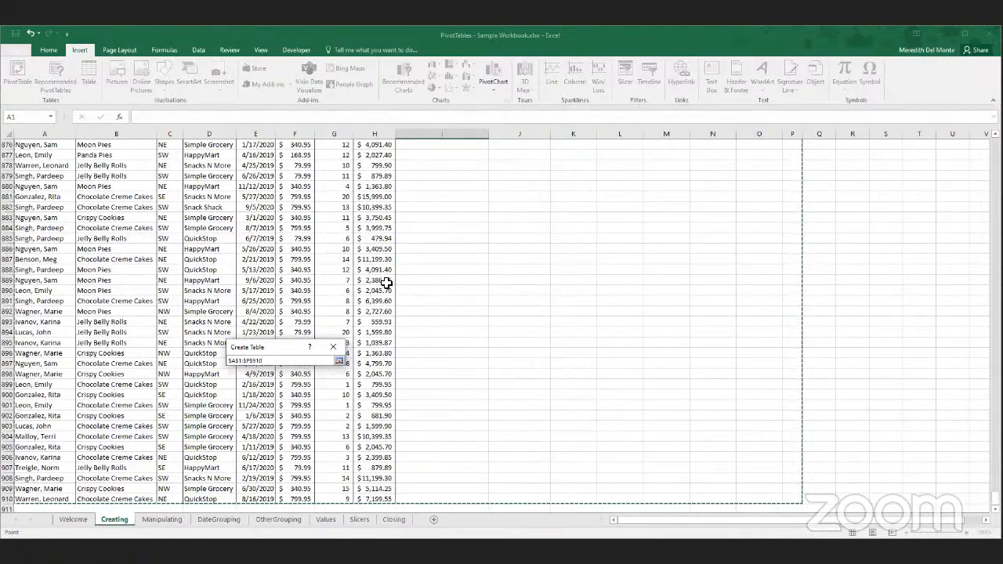
scroll(396, 285, up, 14)
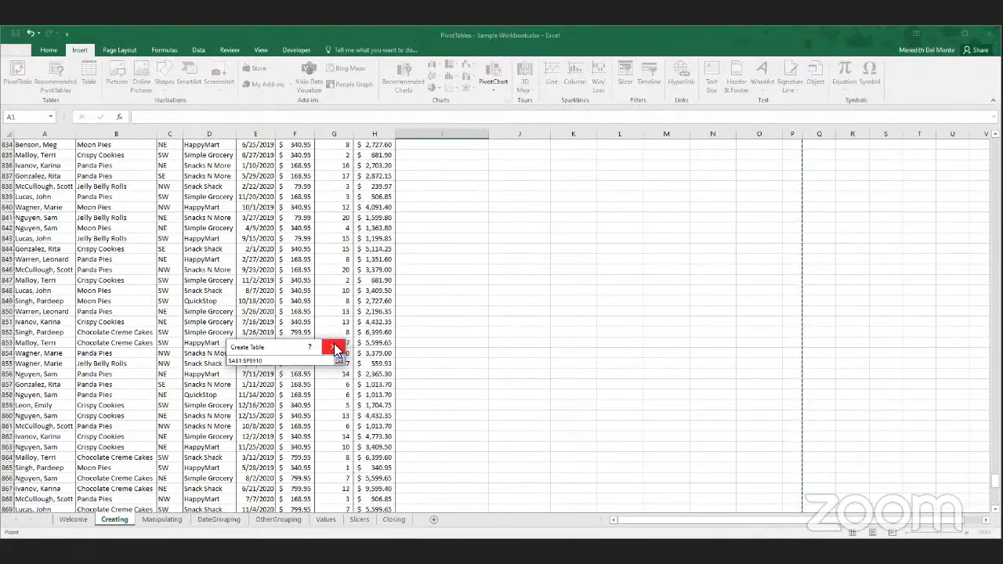
click(334, 348)
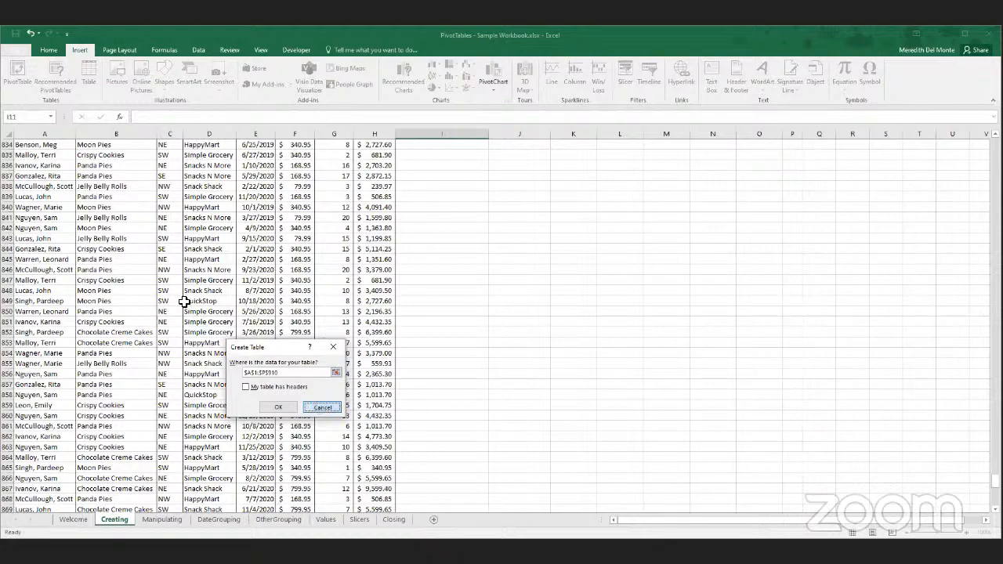
key(Escape)
- Create a table with headers from the sales data A1:H910, starting from a single cell inside the data
scroll(143, 254, up, 20)
click(102, 187)
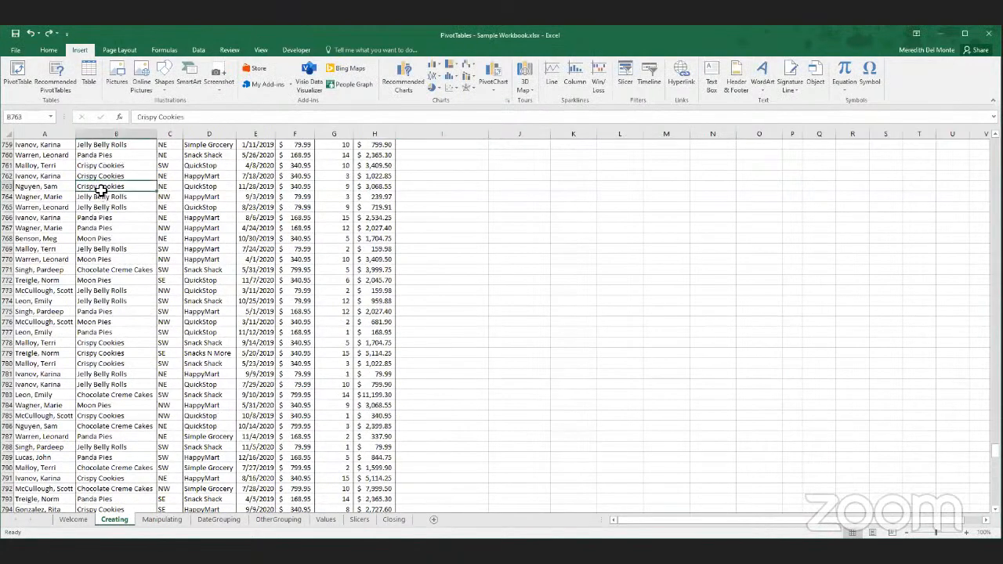
click(89, 76)
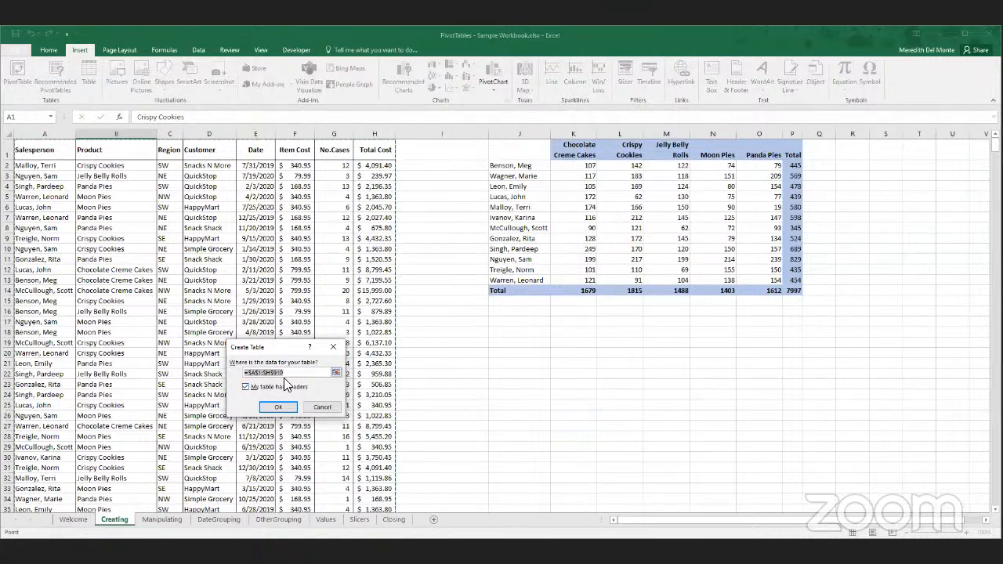
click(276, 408)
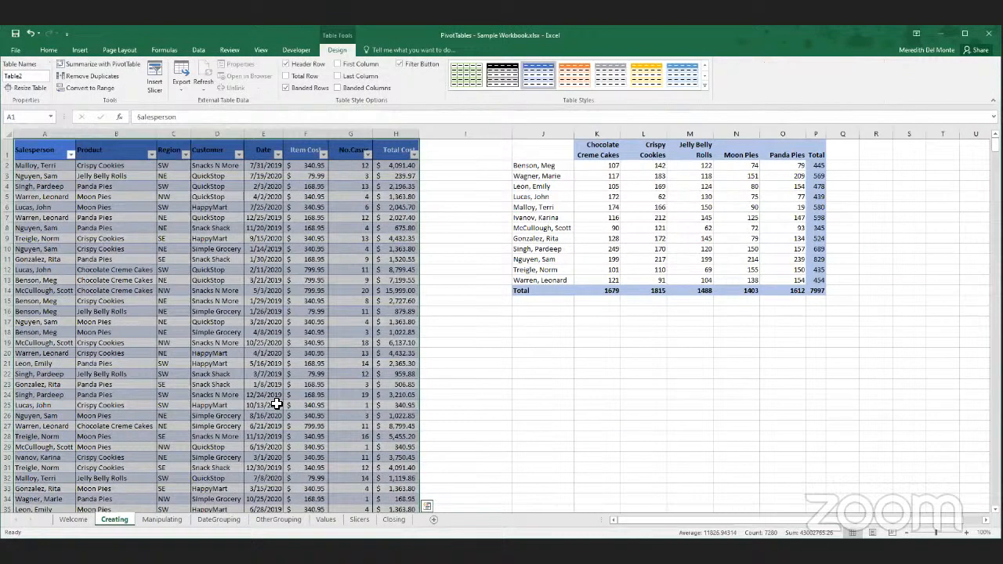
- Finish creating the table with headers from the sales data and clear the old formatting from its header row
click(276, 404)
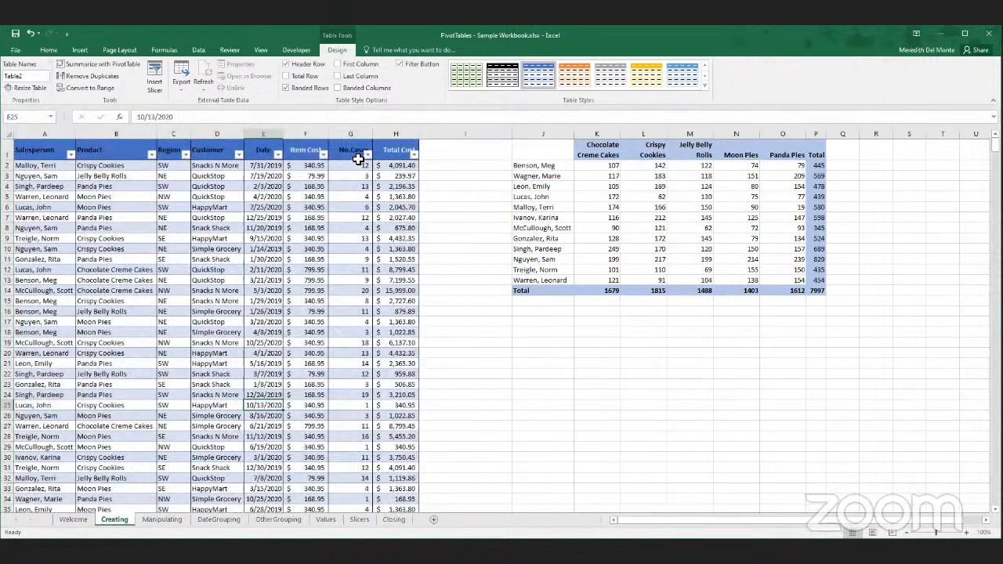
drag(233, 145, 60, 145)
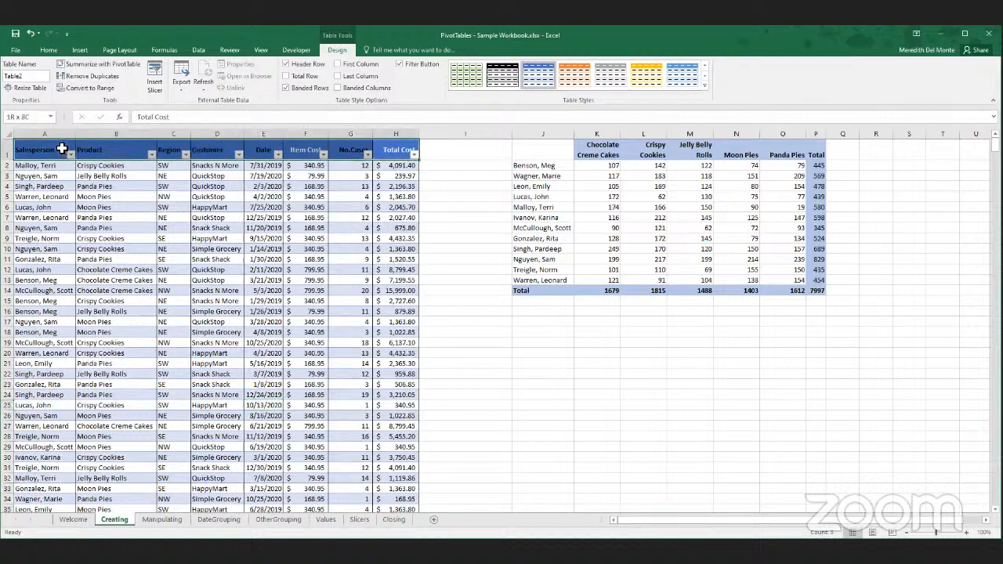
click(49, 49)
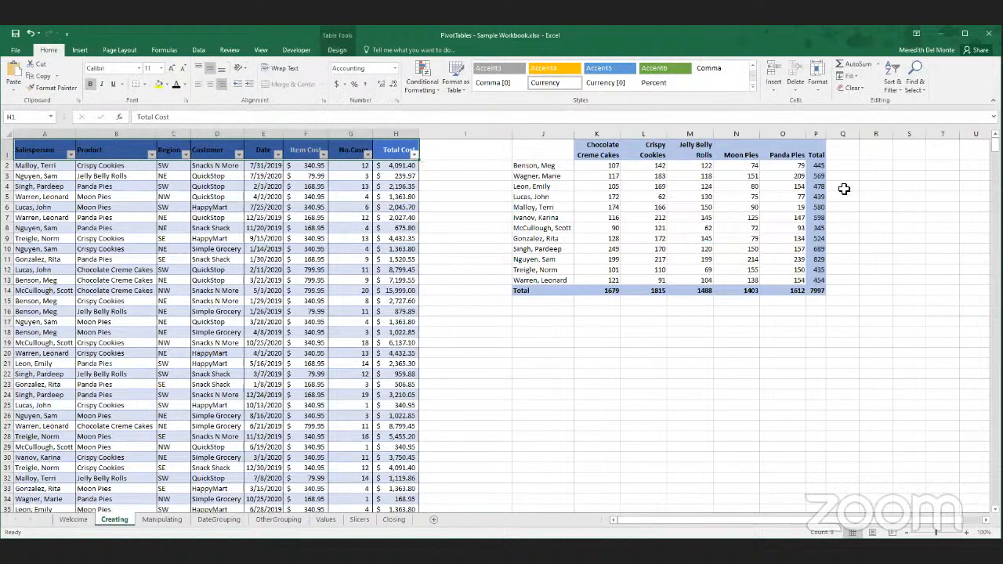
click(822, 80)
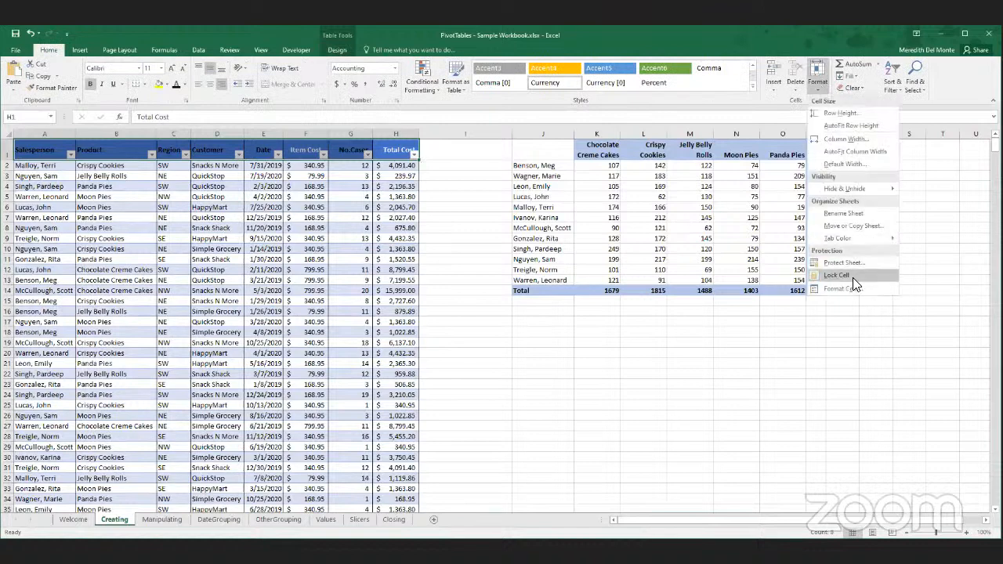
click(820, 75)
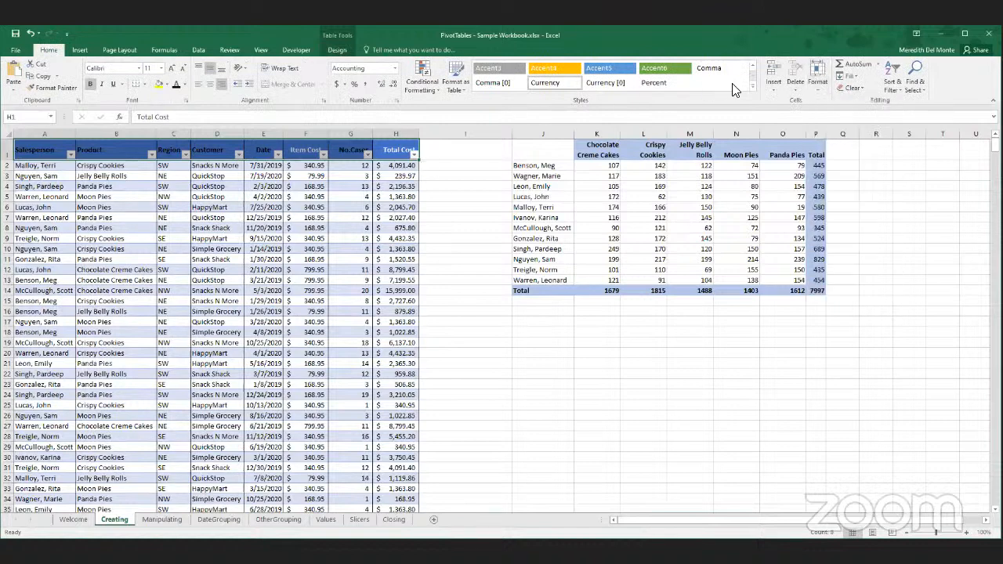
click(853, 88)
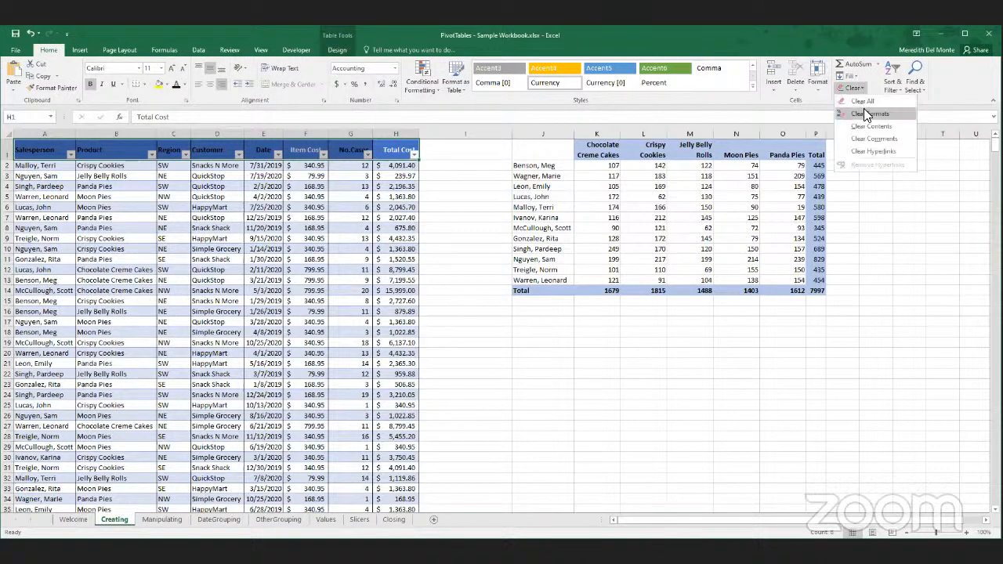
click(866, 114)
drag(126, 290, 126, 302)
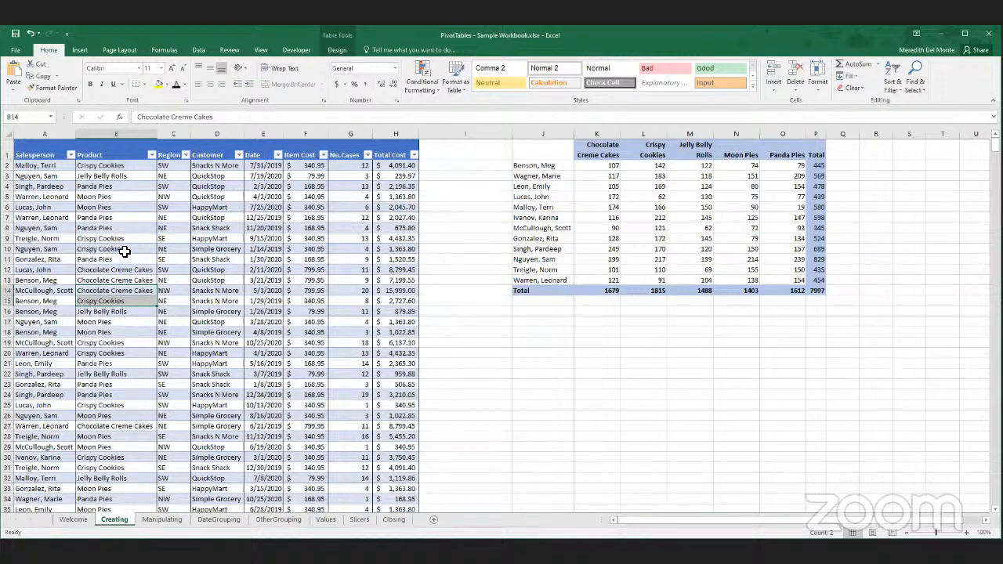
- Create a PivotTable from the sales table Table2 on a new worksheet
click(82, 52)
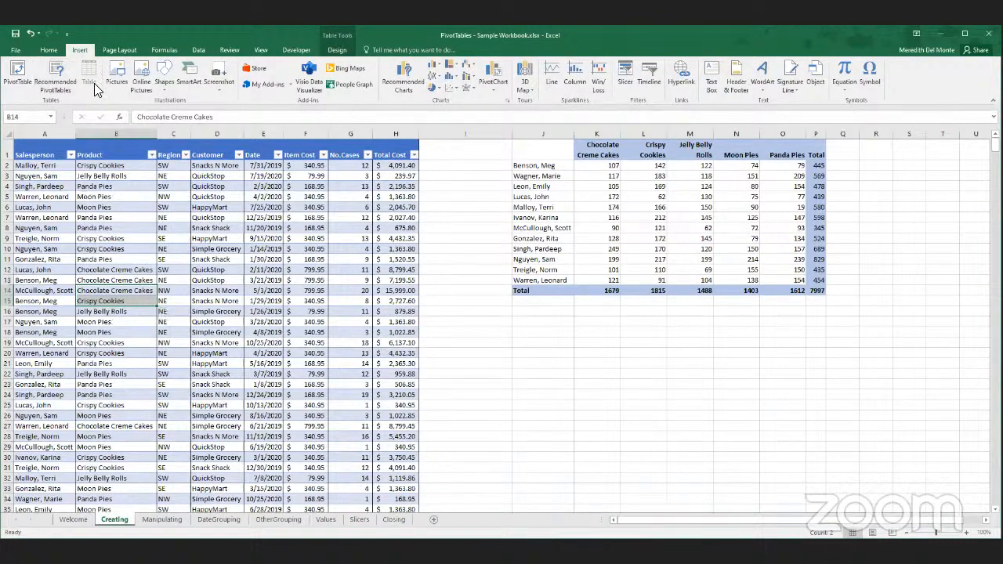
click(22, 77)
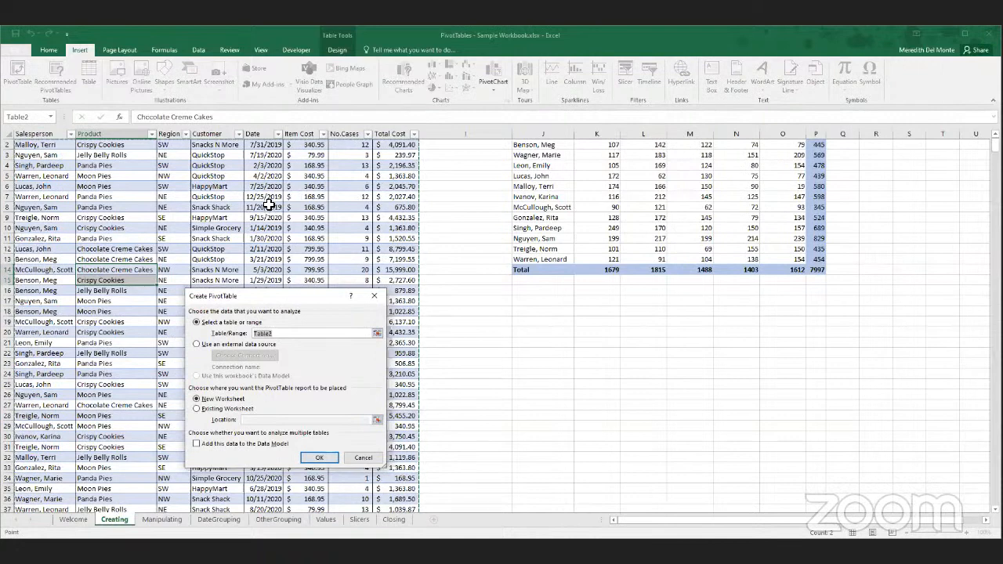
click(318, 463)
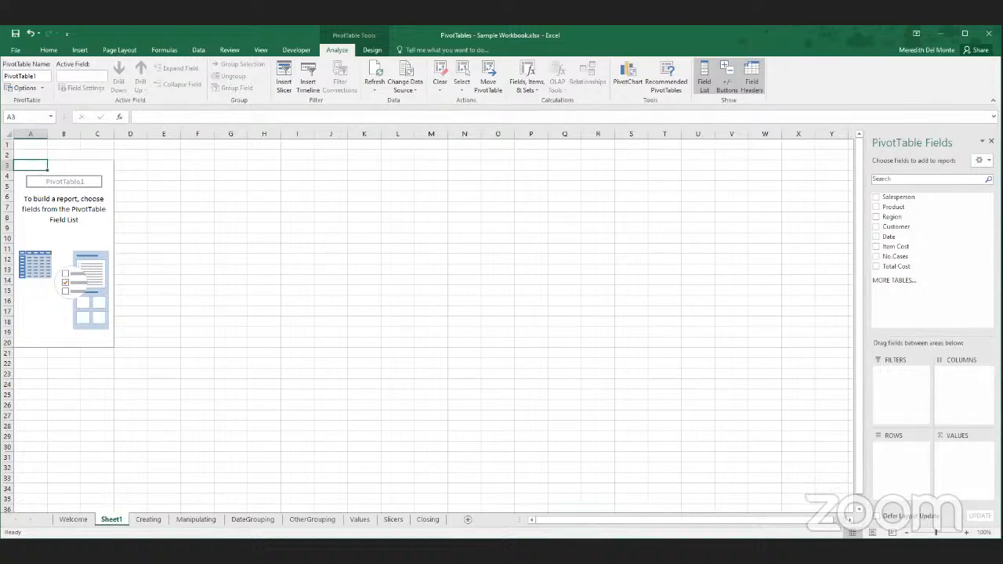
scroll(427, 325, down, 2)
scroll(427, 325, up, 2)
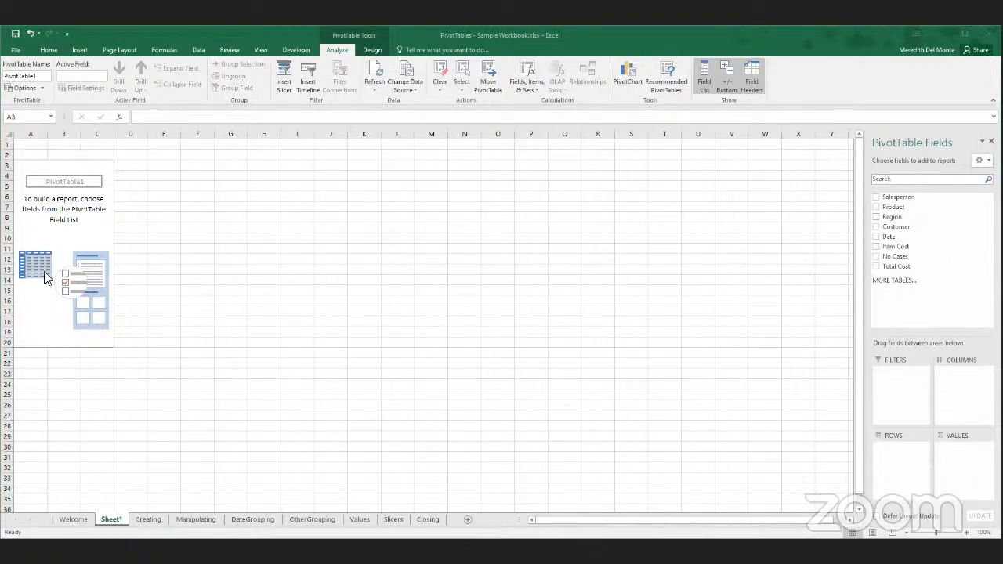
click(242, 254)
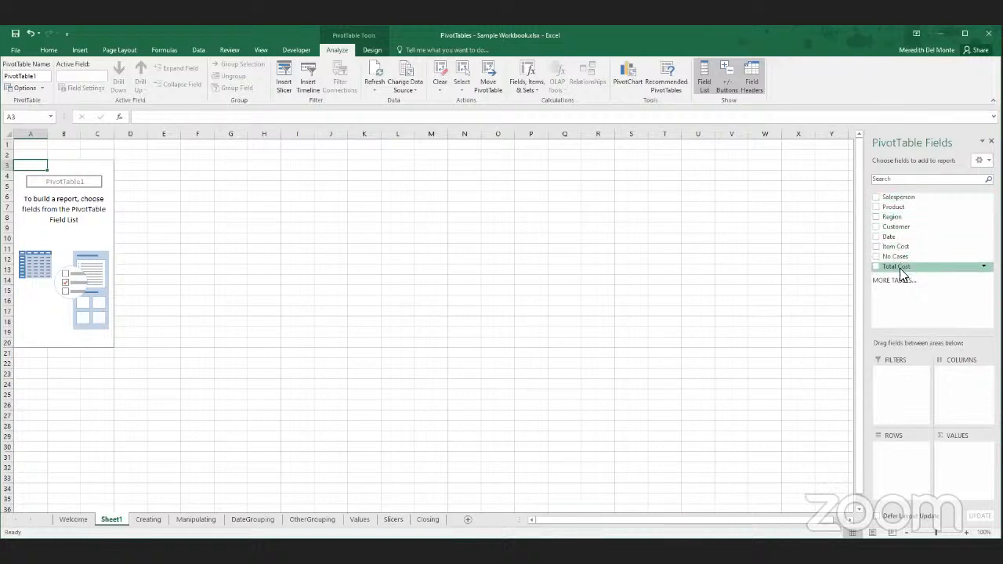
- Compare the PivotTable's field list with the column headers on the Creating sheet, and view the Product column's filter choices without filtering
click(144, 519)
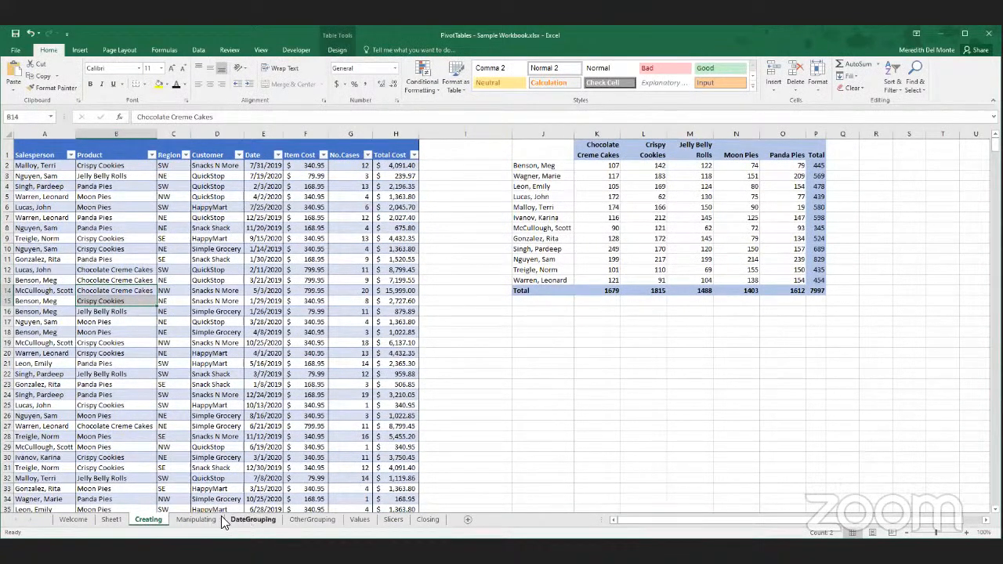
click(111, 519)
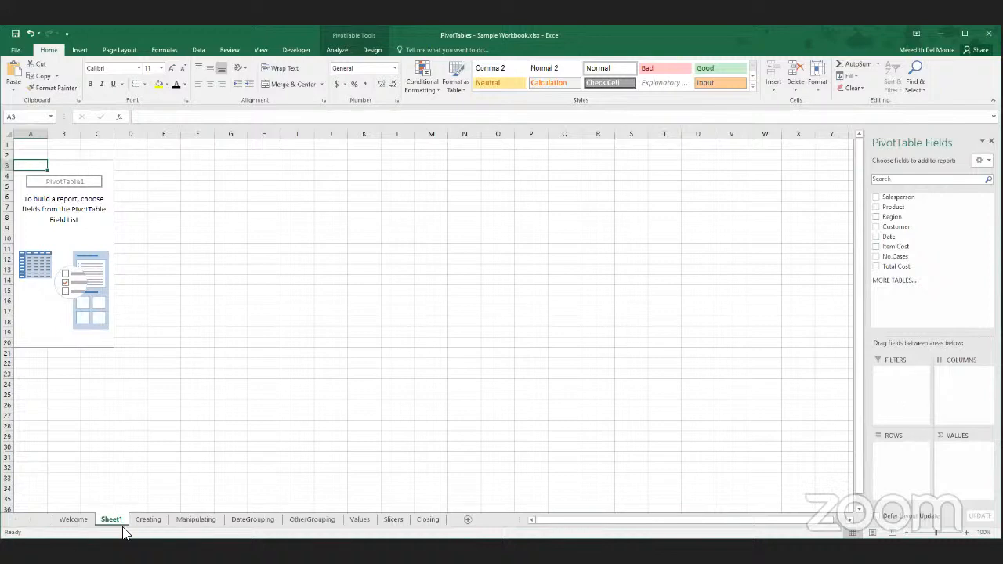
click(146, 522)
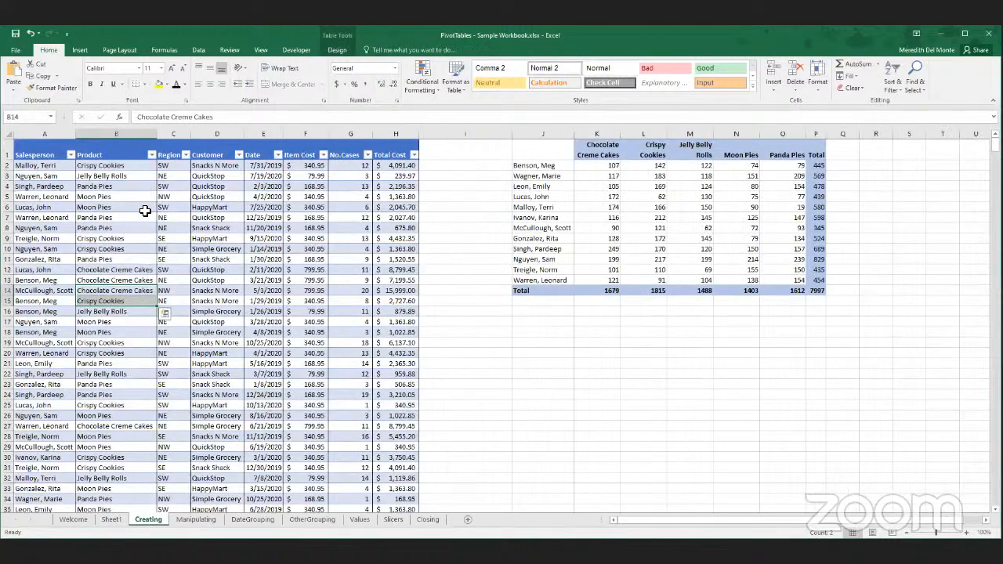
click(152, 156)
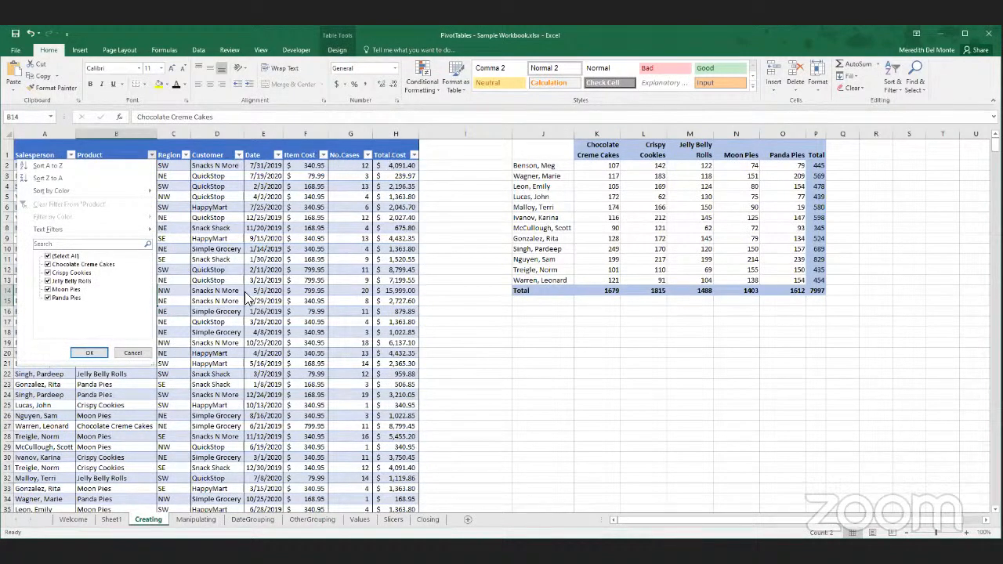
click(133, 353)
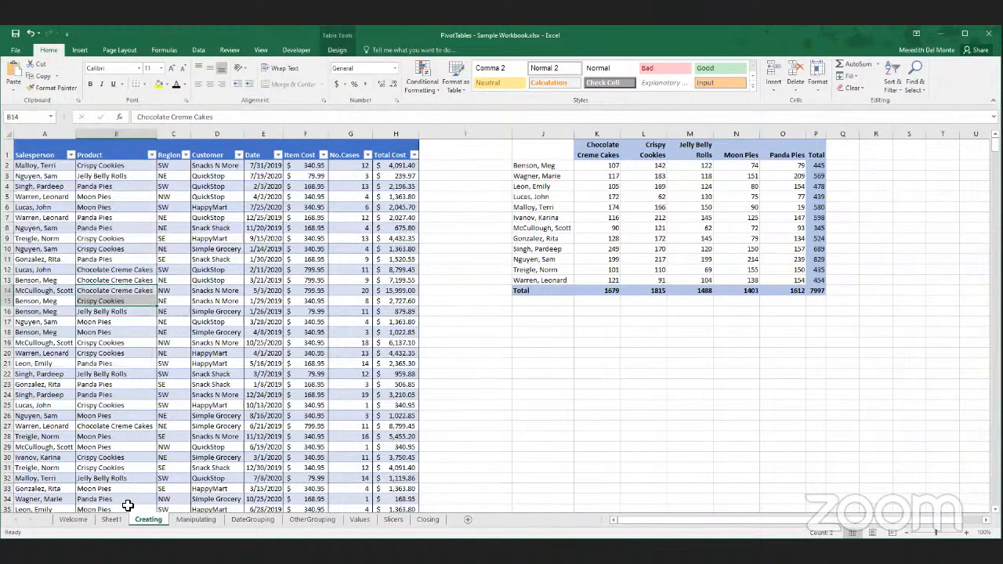
click(111, 519)
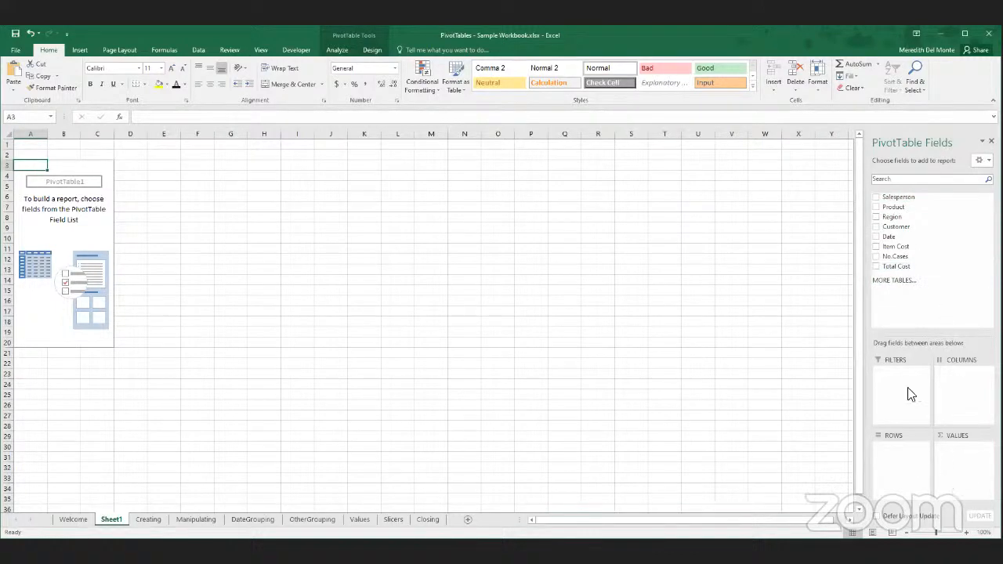
- Add the Salesperson field as rows of the PivotTable and compare them with the manual summary on the Creating sheet
click(877, 197)
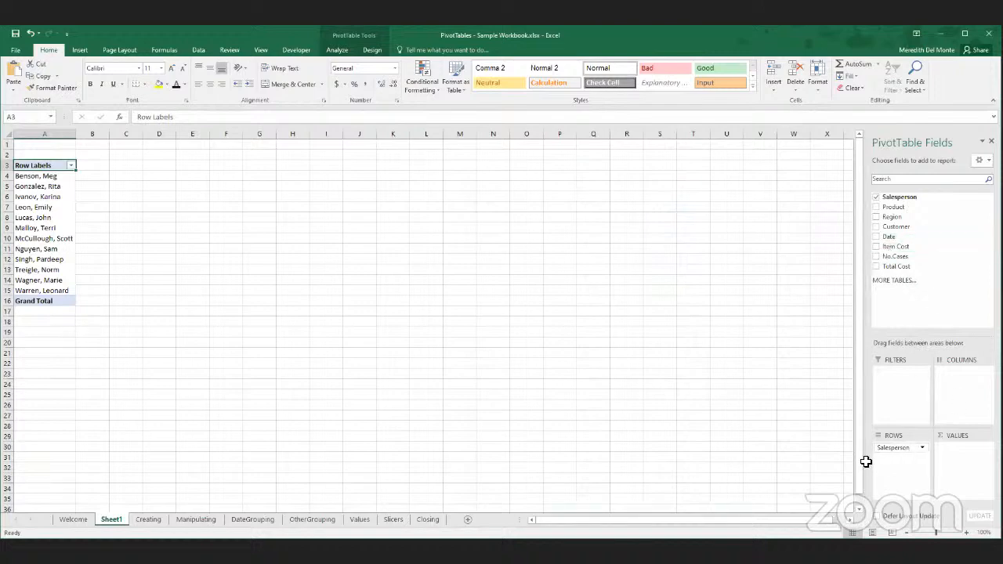
click(147, 517)
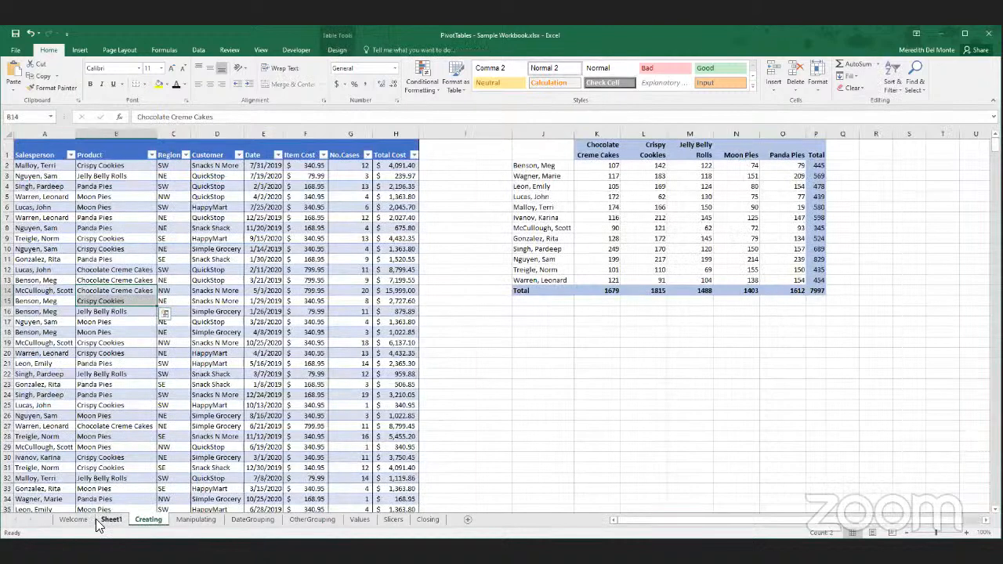
click(120, 520)
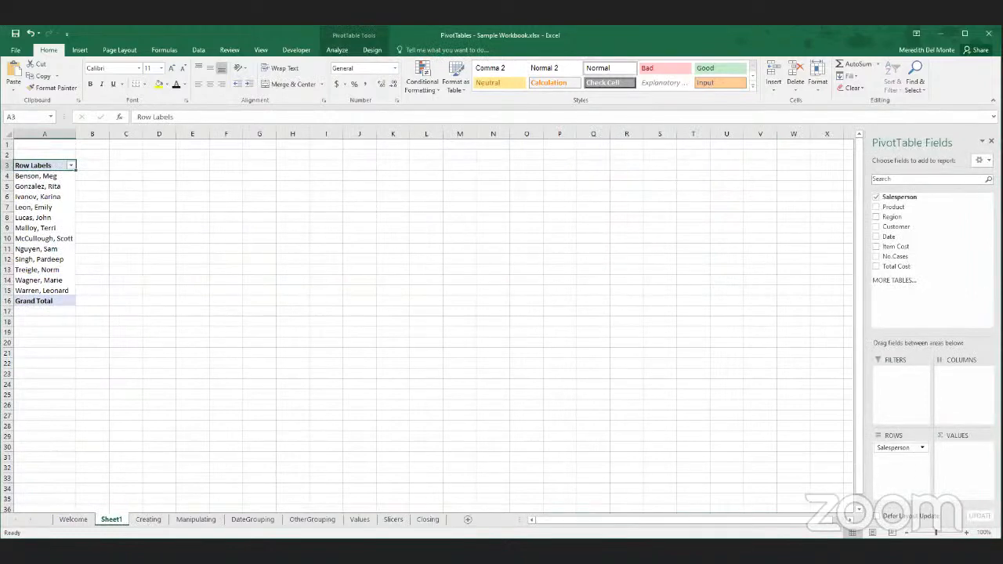
click(141, 521)
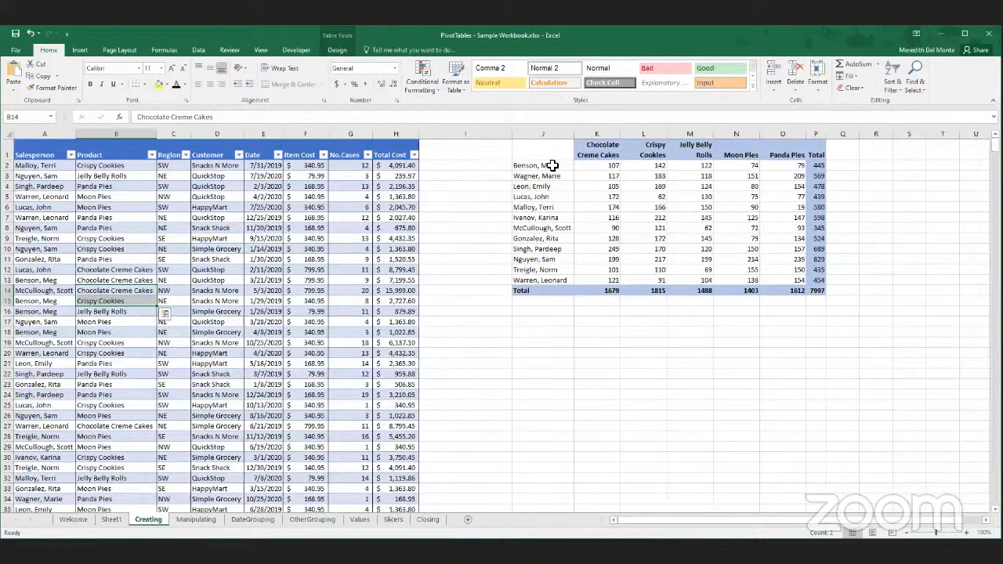
click(111, 519)
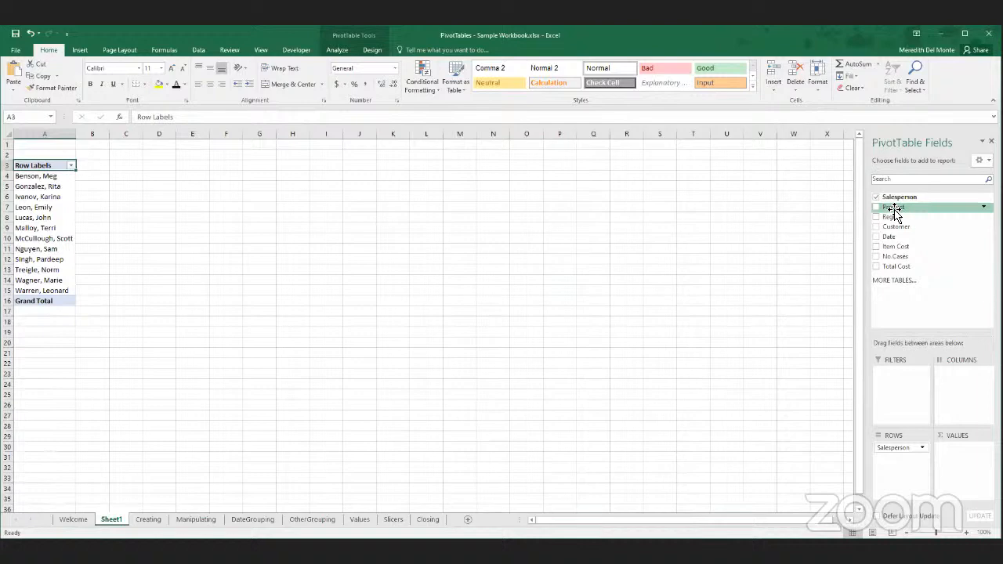
- Place the Product field in the PivotTable's columns and compare the layout with the manual summary on the Creating sheet
drag(895, 208, 974, 379)
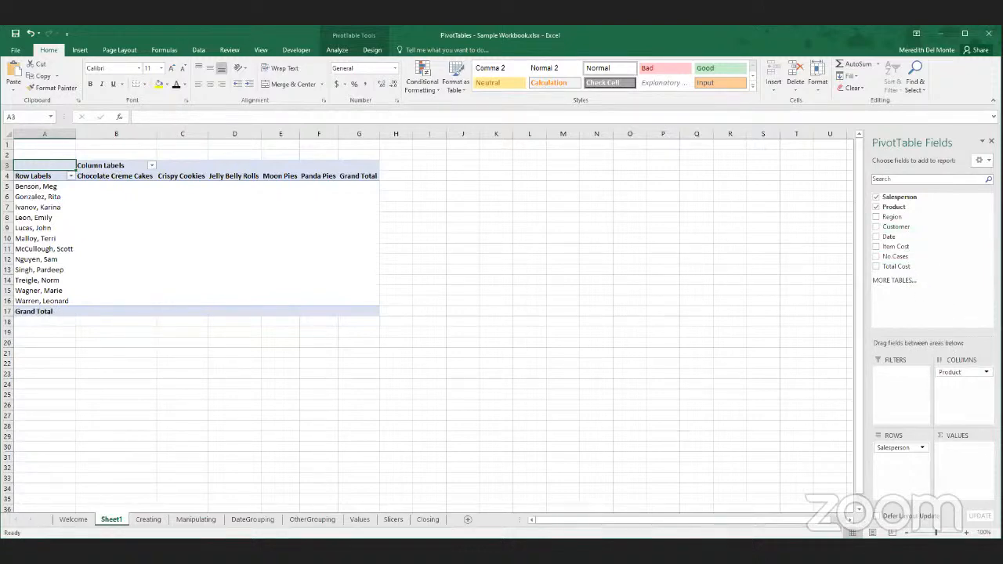
click(146, 520)
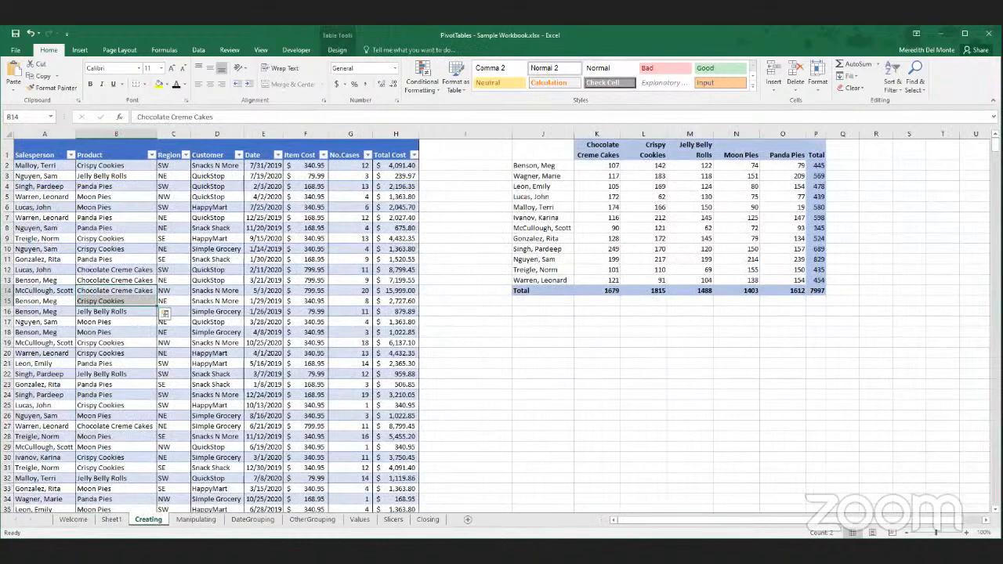
click(111, 520)
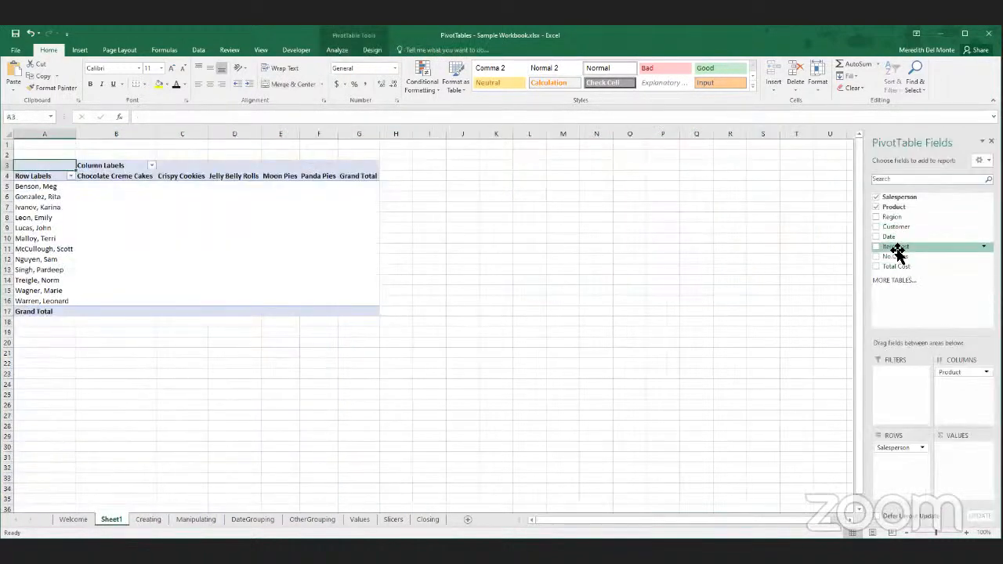
- Add No.Cases to the PivotTable's values as a sum and check it against the manual summary on the Creating sheet
drag(896, 258, 970, 456)
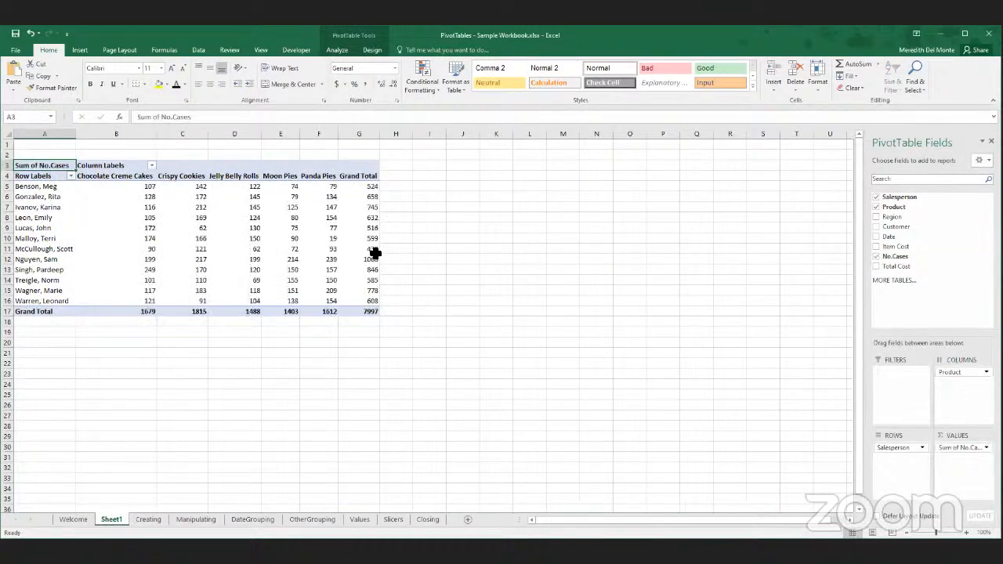
click(150, 517)
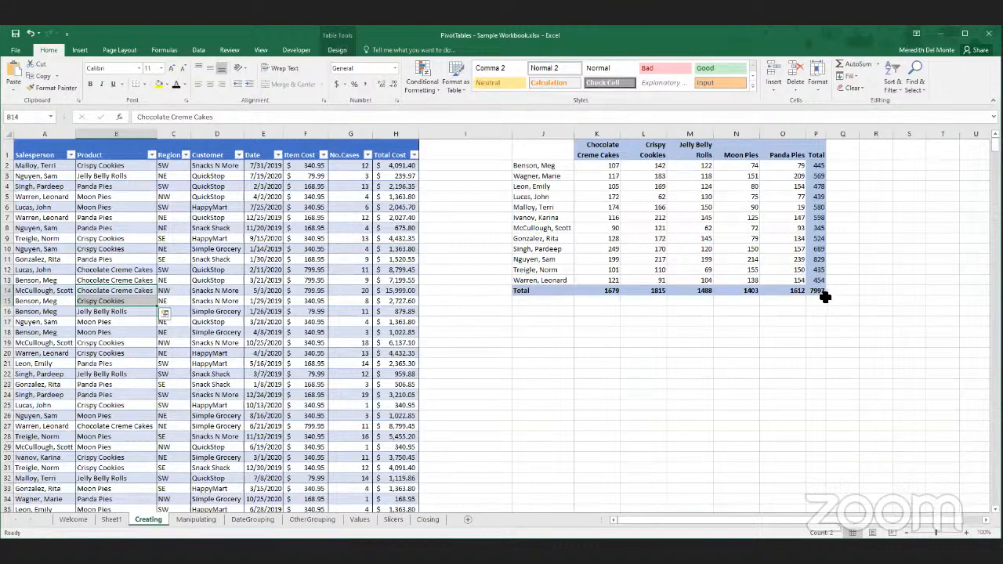
click(194, 518)
click(110, 520)
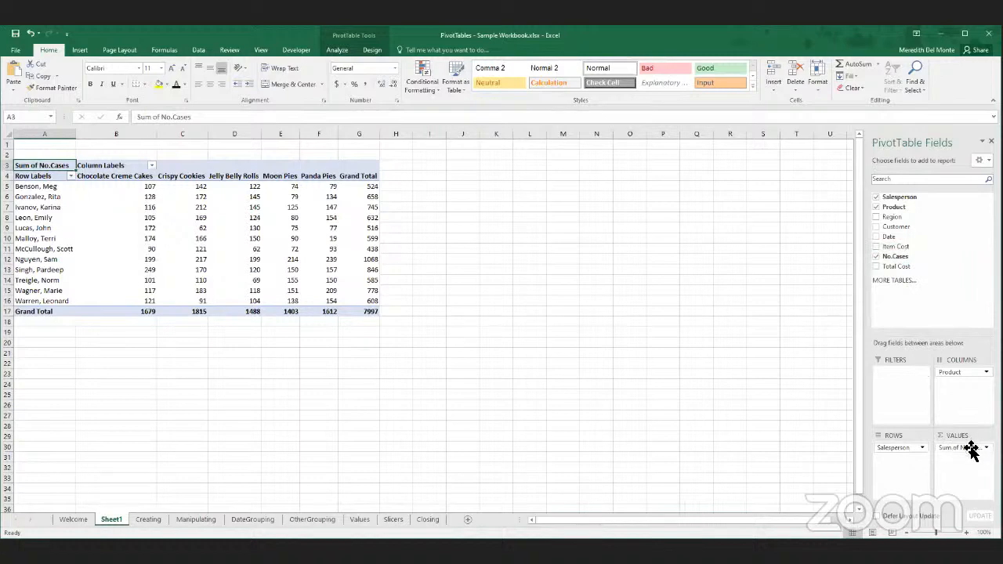
- Remove No.Cases from the PivotTable's values, add it back, and remove it again with the Remove Field option
drag(970, 445, 747, 369)
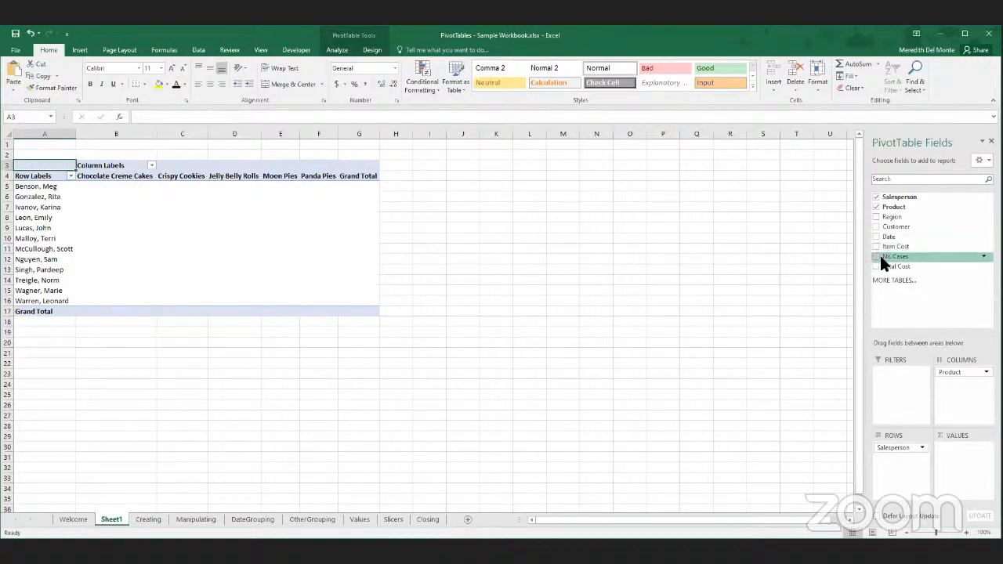
drag(892, 257, 967, 449)
click(967, 447)
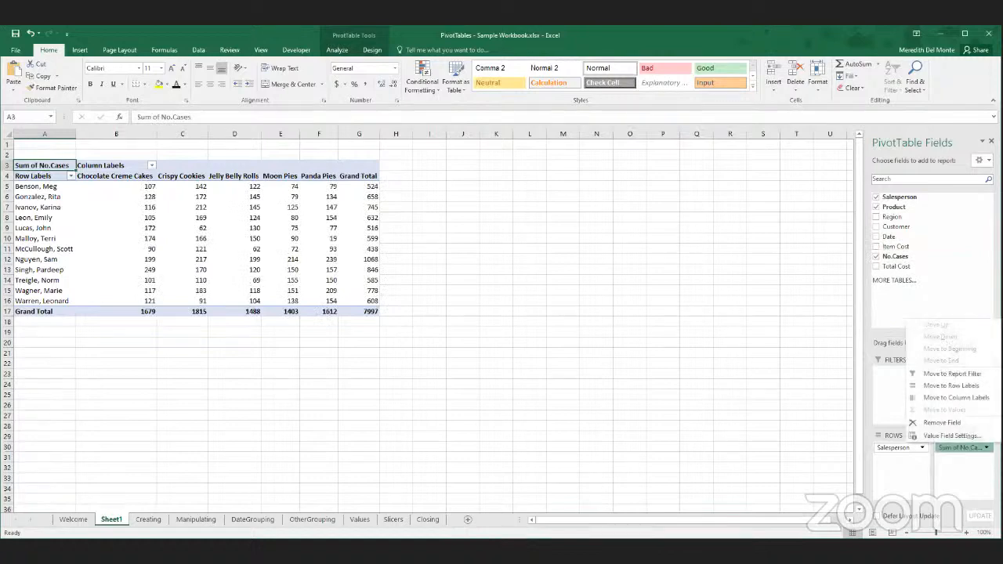
click(949, 423)
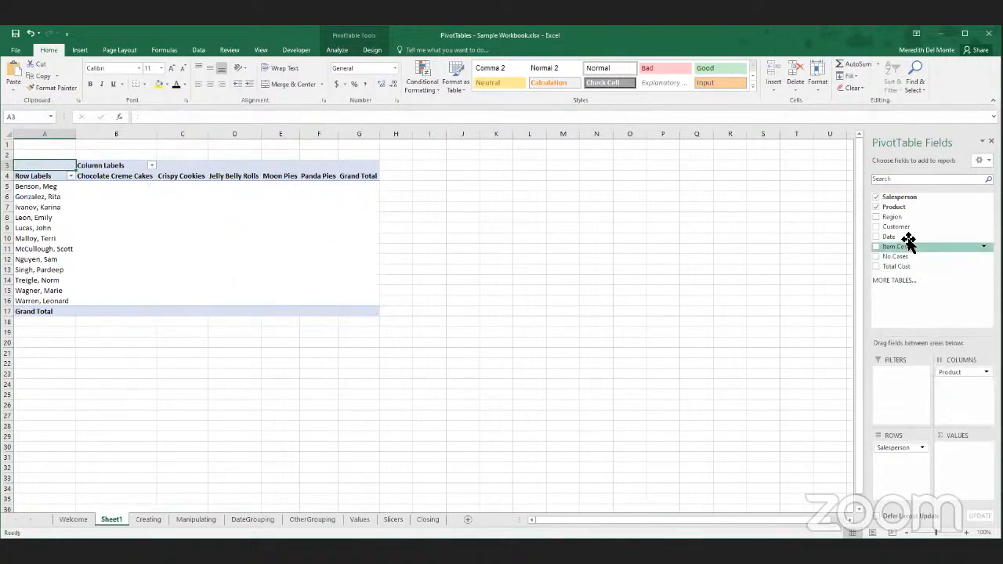
- Add Item Cost and No.Cases to the PivotTable's values, ordering Sum of No.Cases ahead of Sum of Item Cost
drag(899, 248, 957, 448)
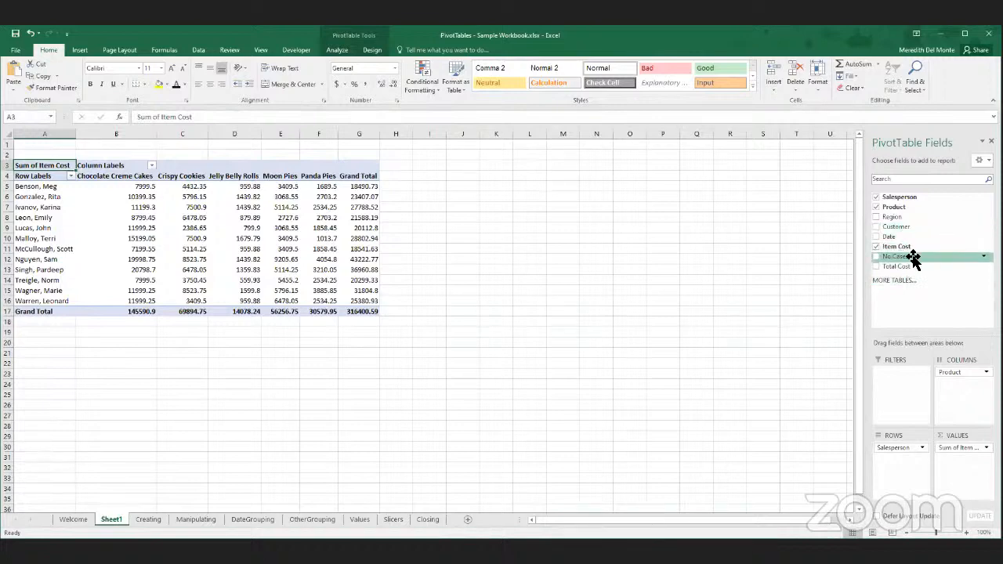
drag(912, 262, 971, 462)
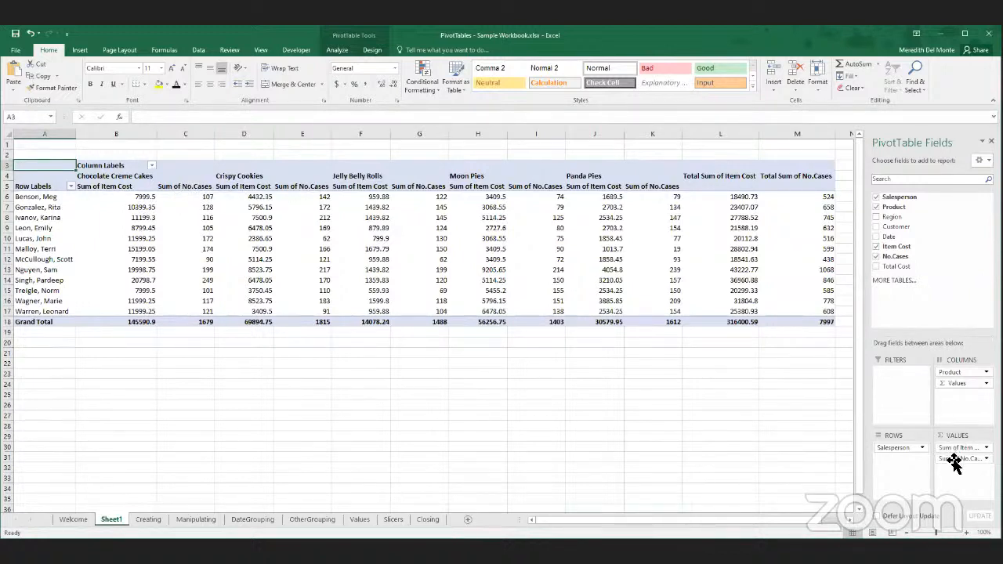
mouse_move(954, 462)
mouse_down()
mouse_move(973, 460)
mouse_move(957, 444)
mouse_up()
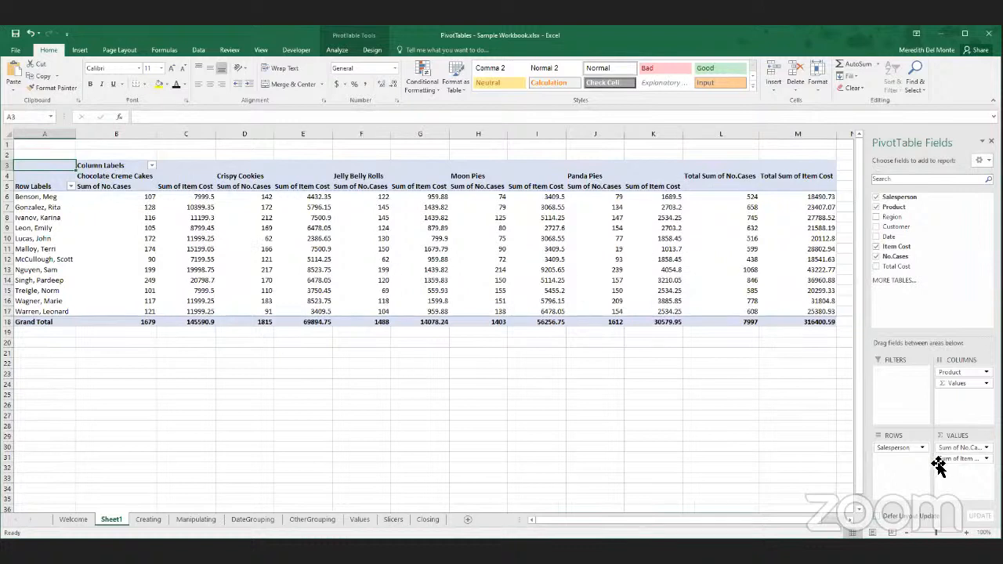
- Remove No.Cases from the PivotTable's values and apply the English (United States) accounting format to the item cost figures and grand totals
drag(941, 461, 847, 435)
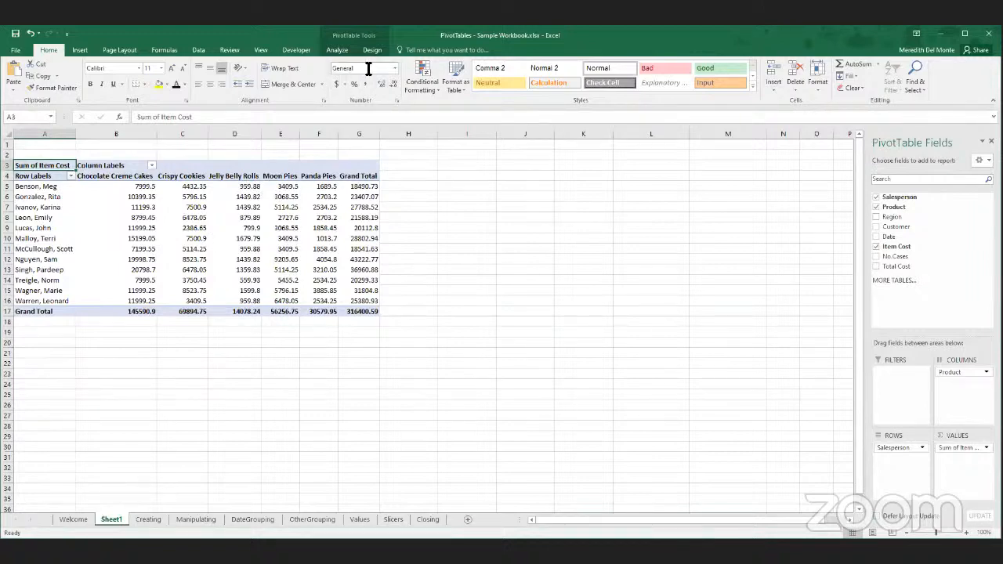
click(125, 197)
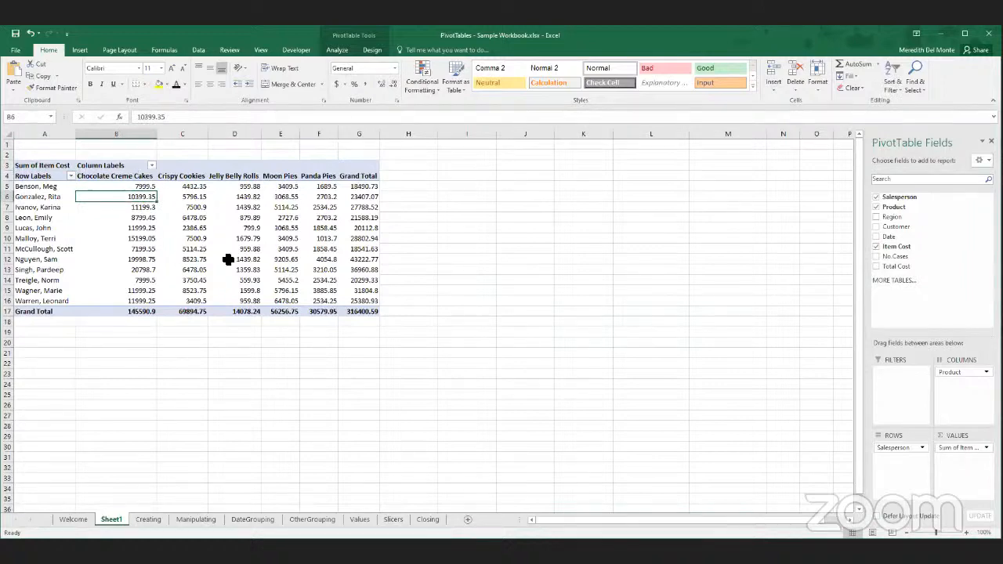
drag(138, 185, 359, 301)
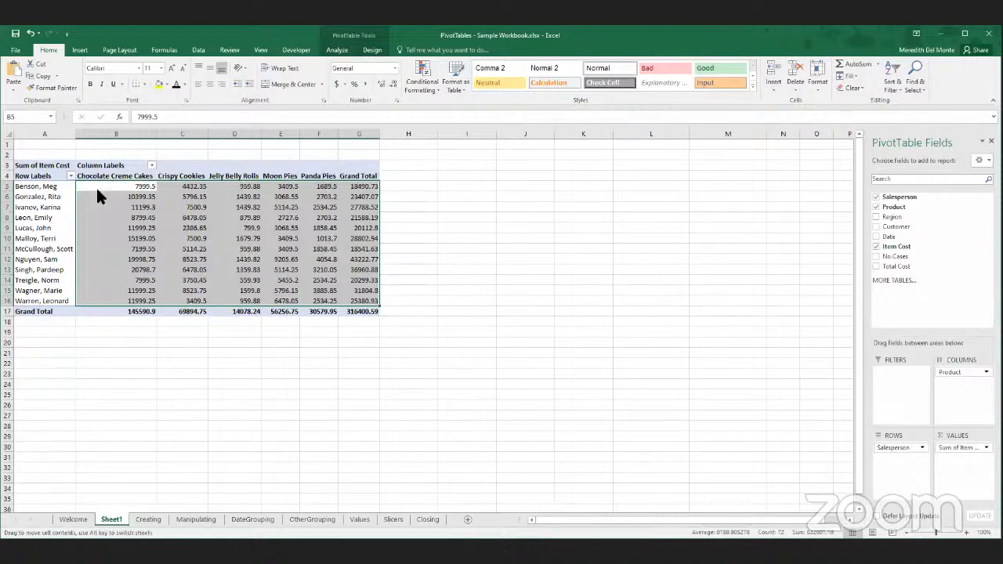
drag(118, 191, 357, 312)
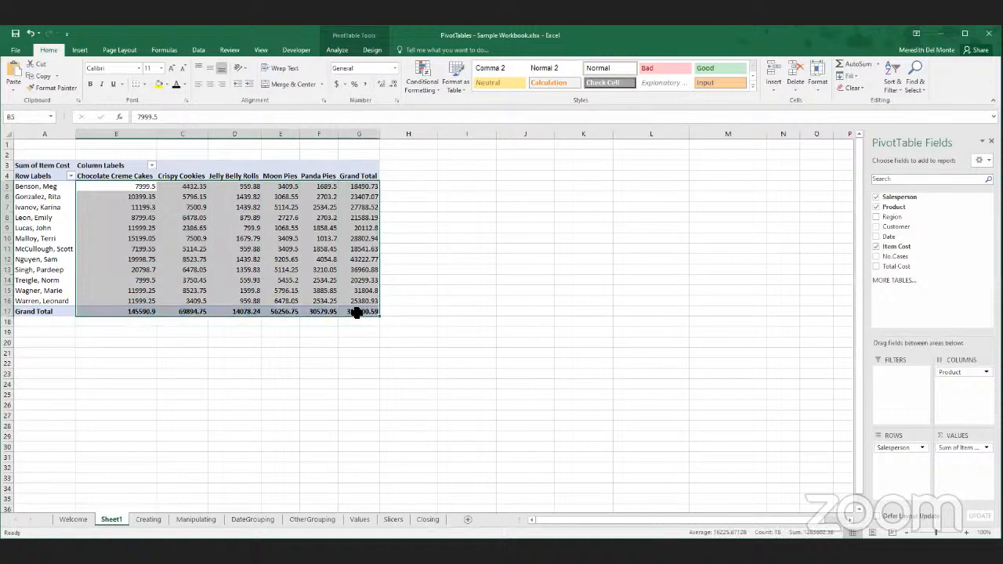
click(343, 84)
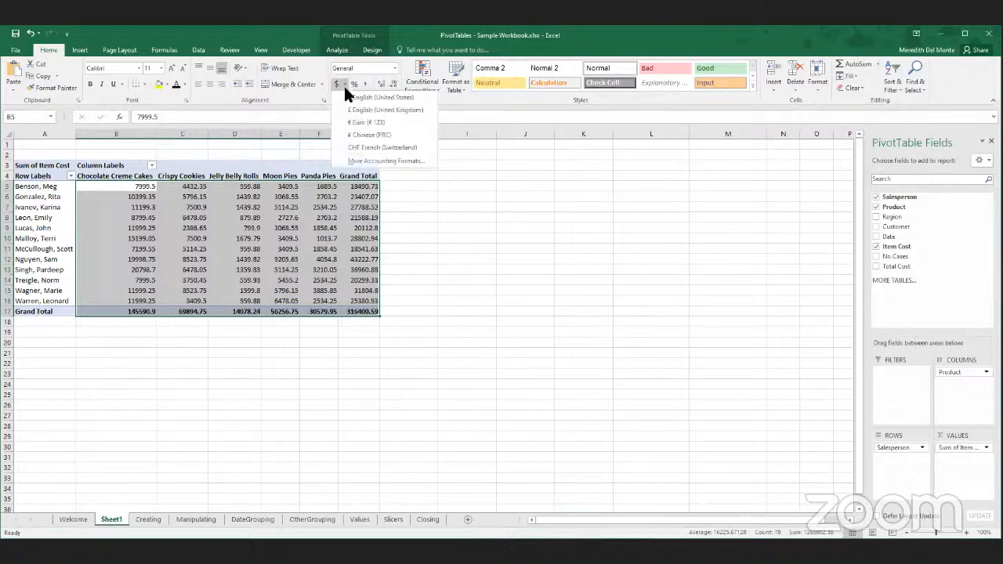
click(390, 97)
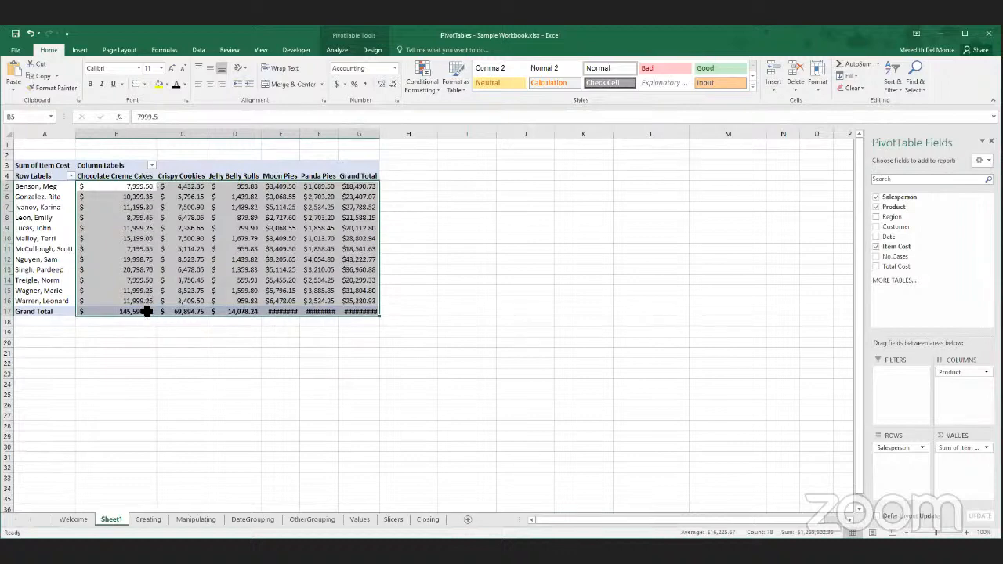
- Adjust the decimals of the PivotTable's item cost figures and grand totals, ending with zero decimal places
click(326, 236)
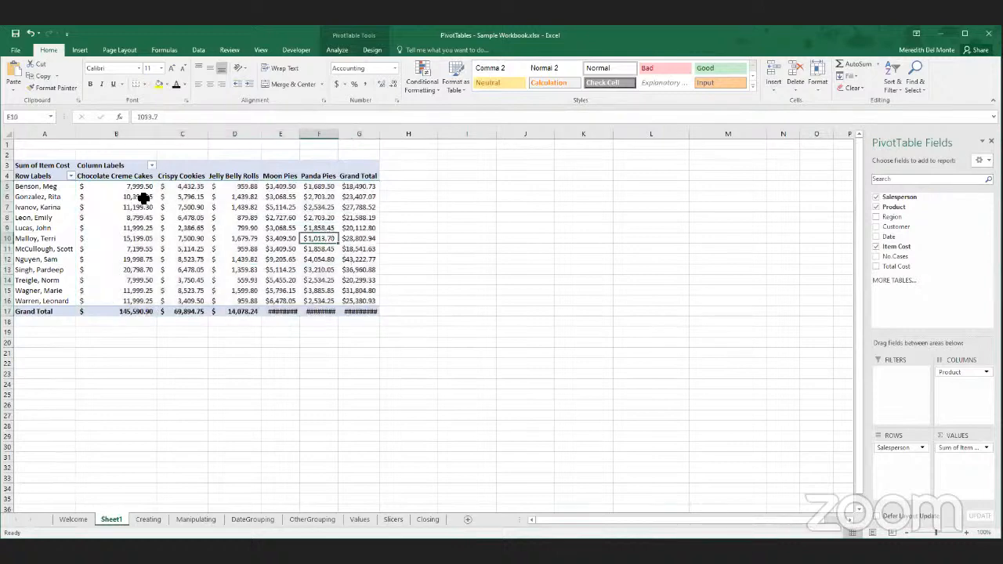
drag(141, 189, 359, 312)
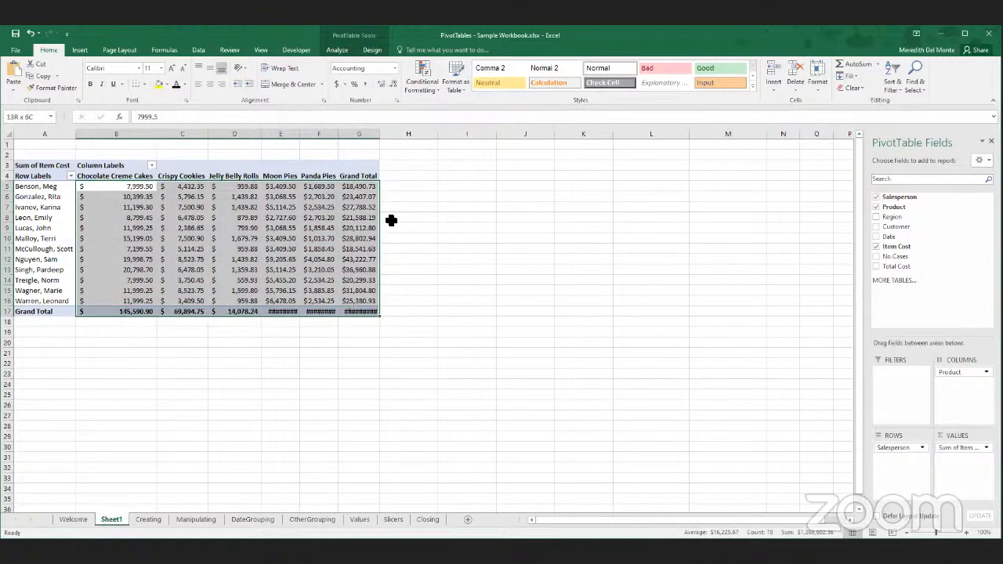
click(391, 85)
click(391, 85)
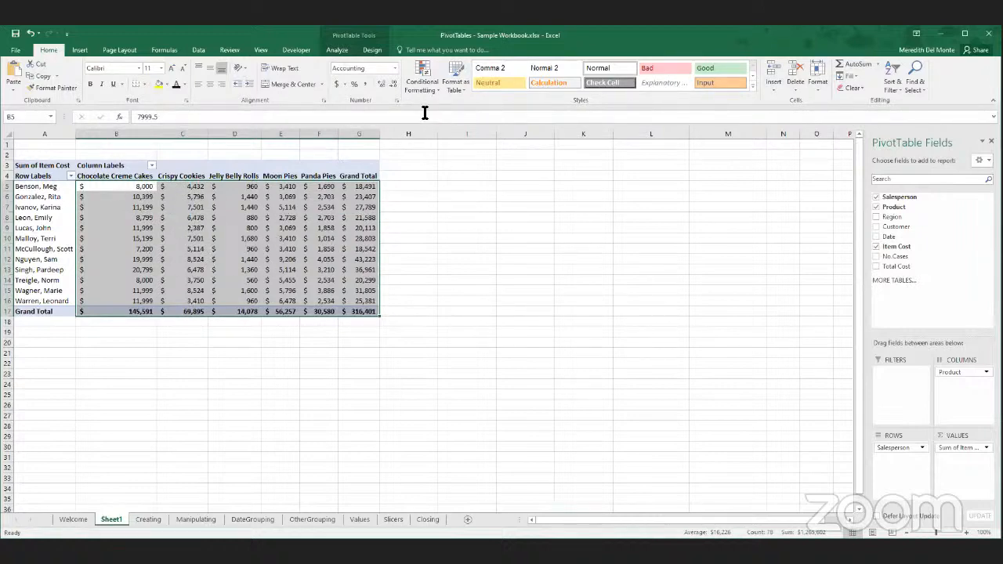
click(381, 83)
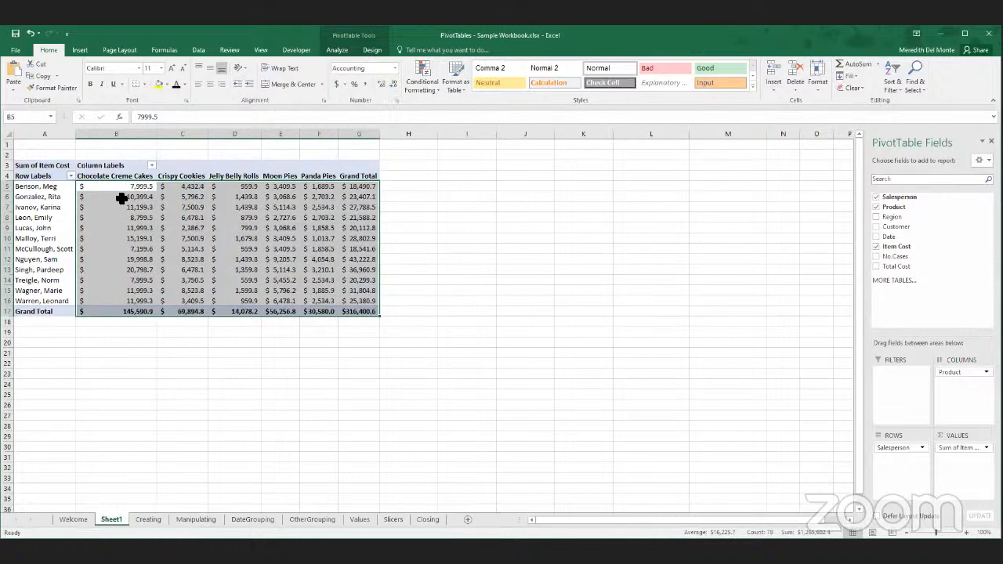
mouse_move(118, 190)
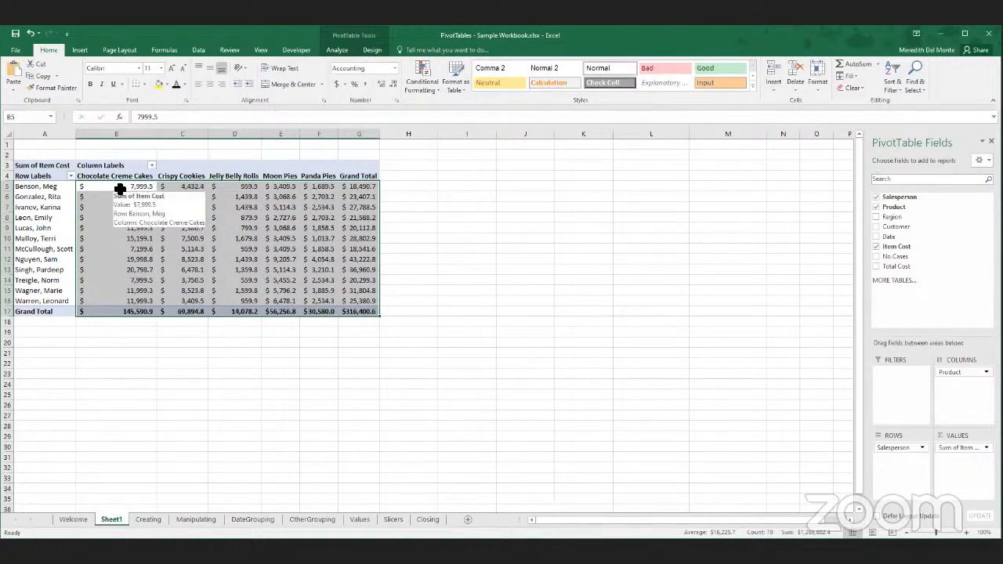
click(394, 84)
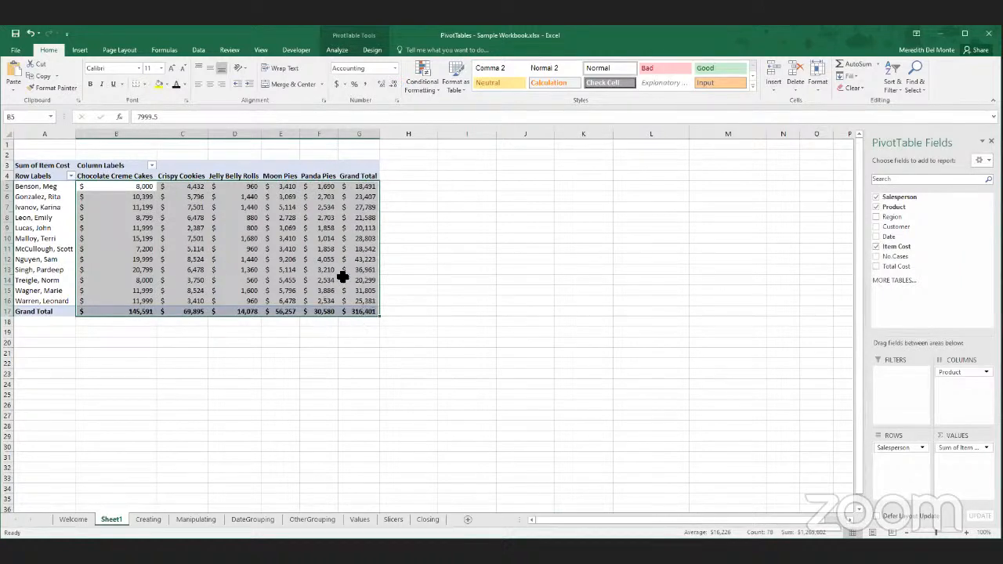
- Compare the Currency and Accounting categories in the Format Cells dialog for the selected figures, then cancel without applying anything
click(396, 100)
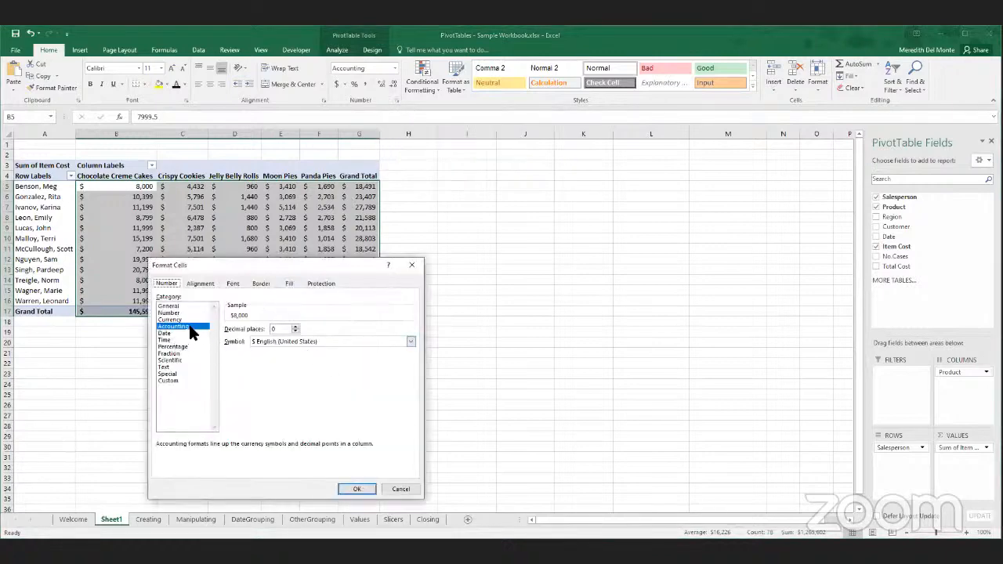
click(180, 321)
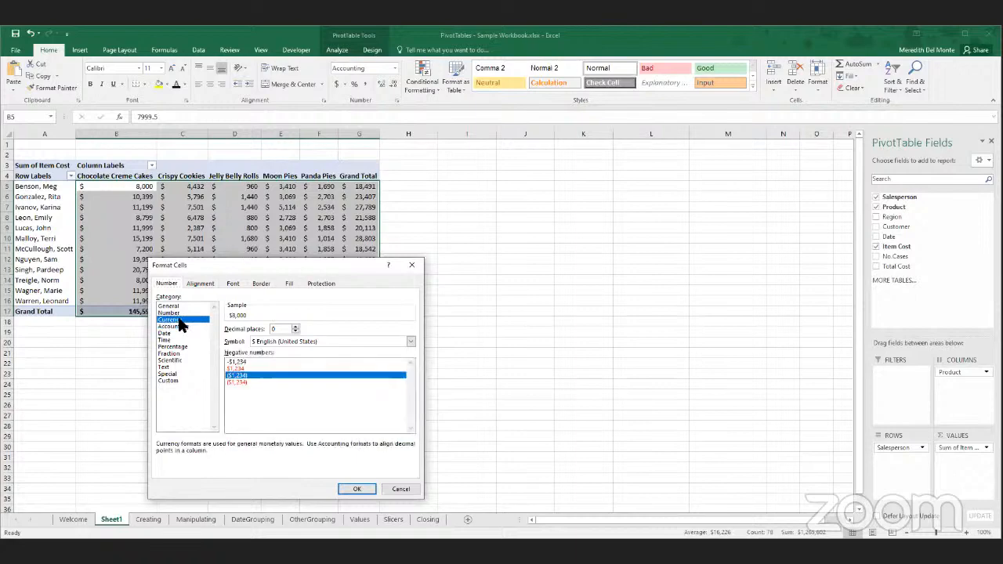
click(170, 326)
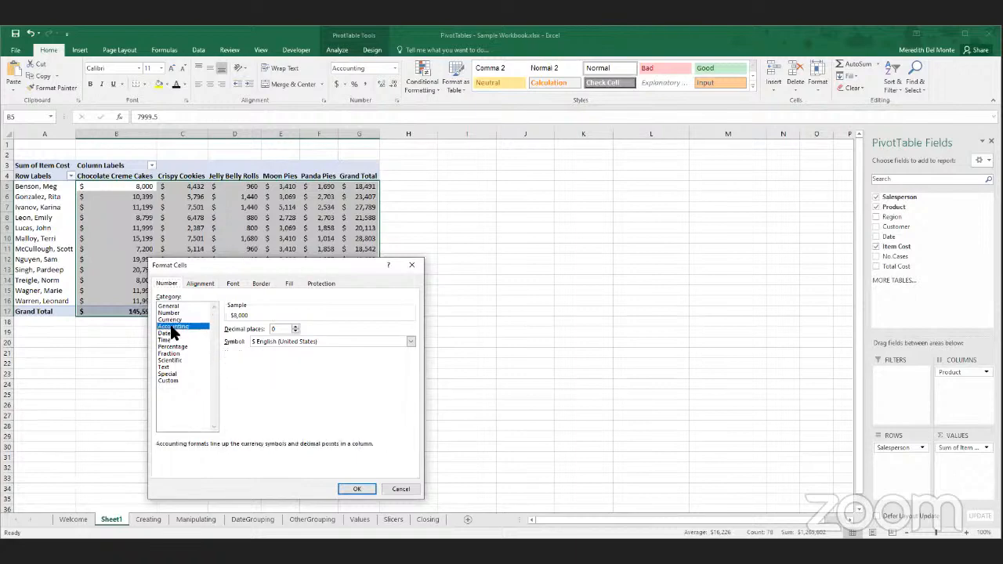
click(400, 489)
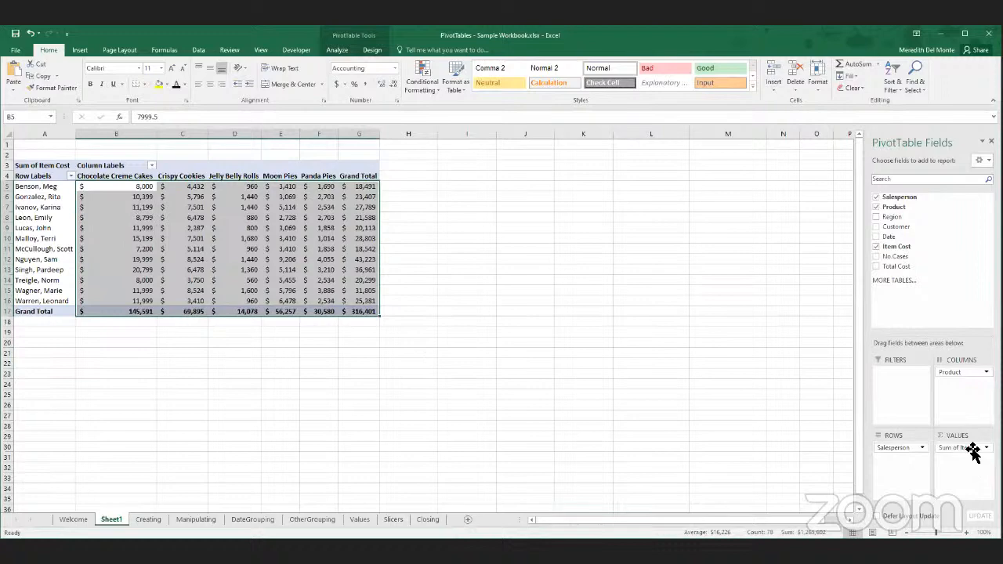
- Replace Item Cost with No.Cases in the PivotTable's values and format the figures as Number with zero decimals
drag(966, 454, 820, 426)
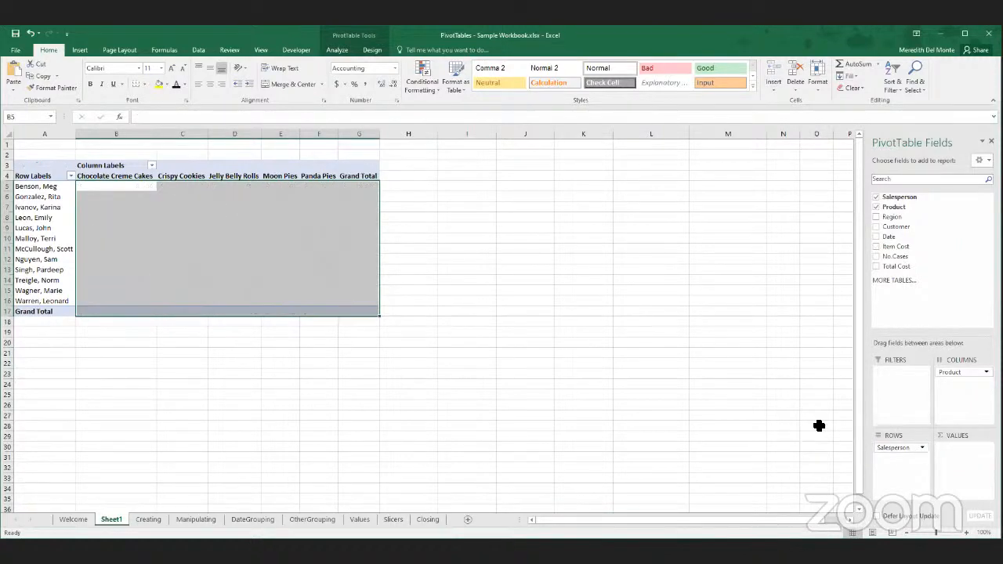
drag(899, 249, 962, 448)
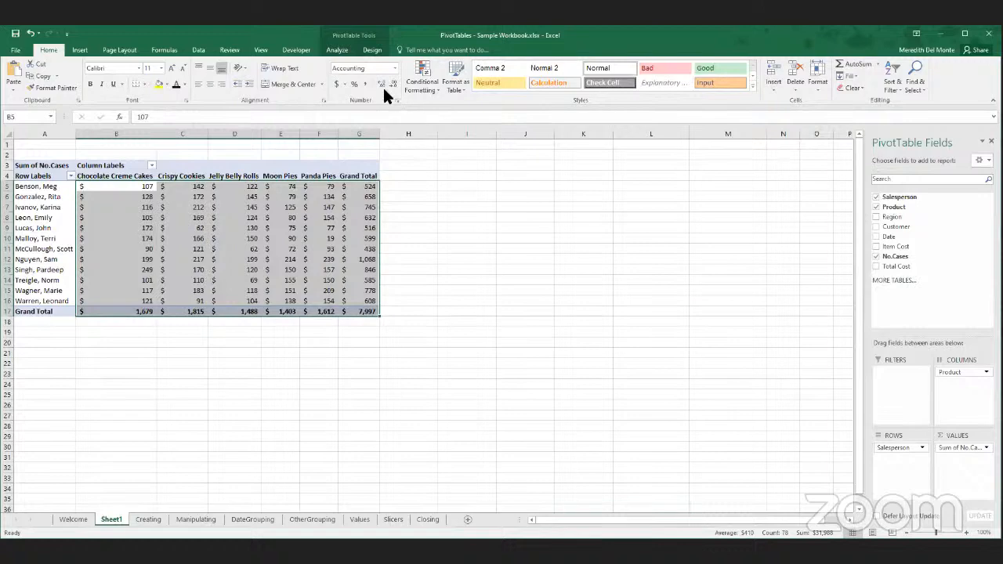
click(395, 68)
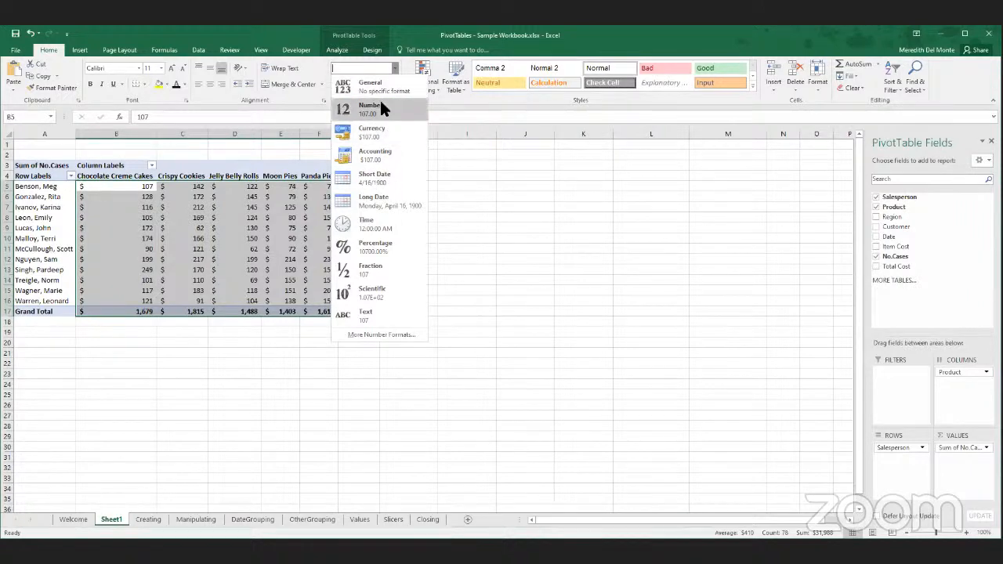
click(359, 113)
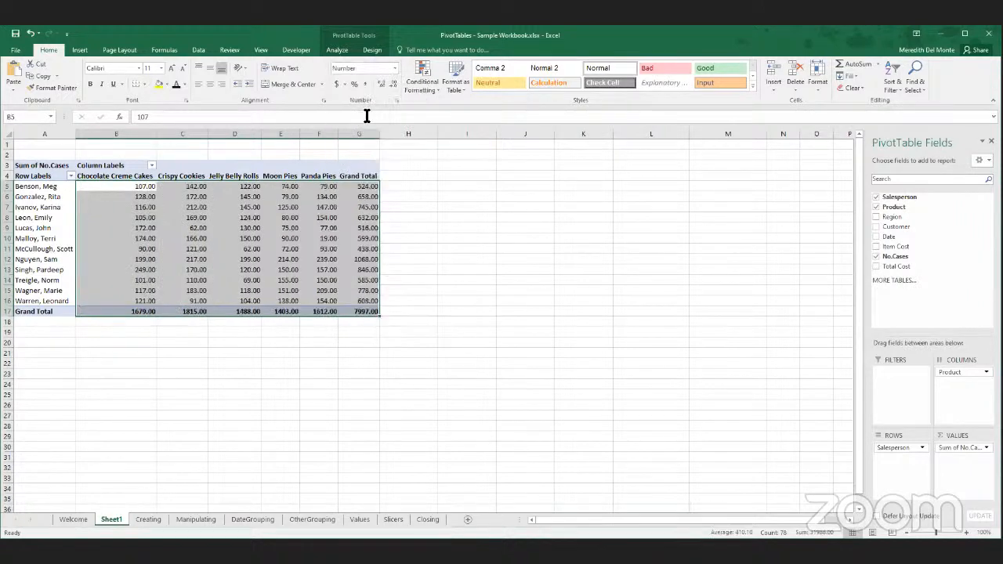
click(394, 84)
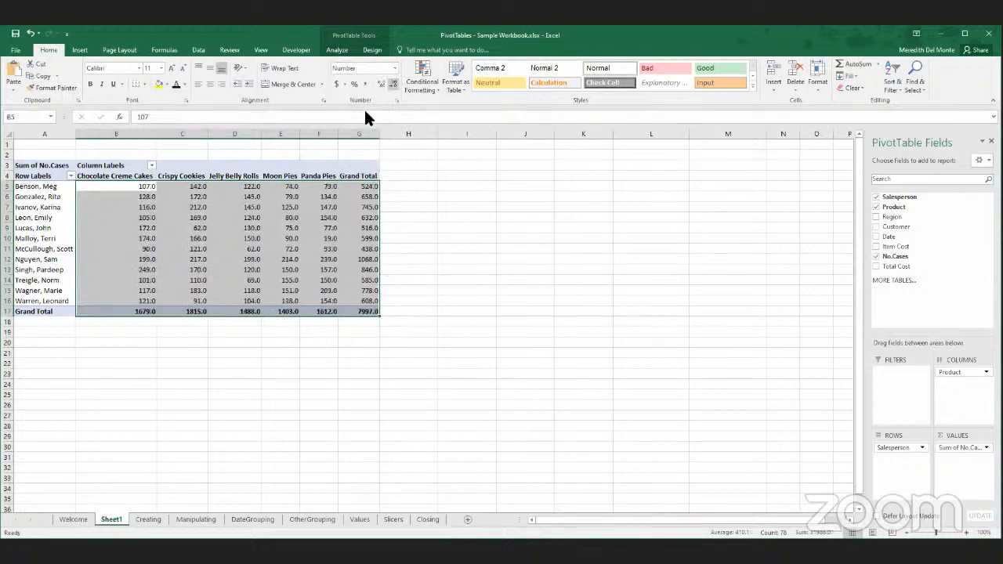
click(394, 84)
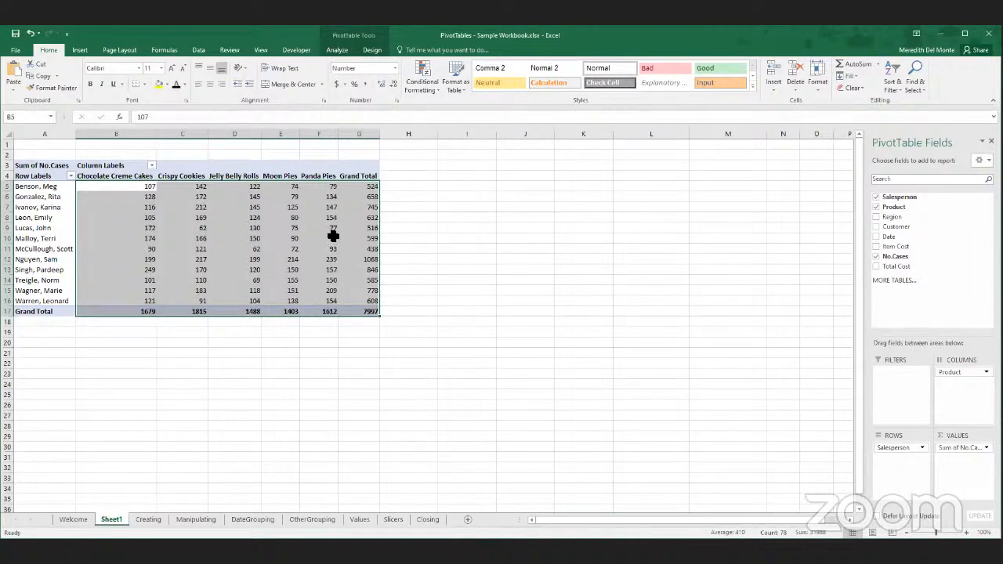
- Add the Customer field to the PivotTable's columns beneath Product
mouse_move(333, 236)
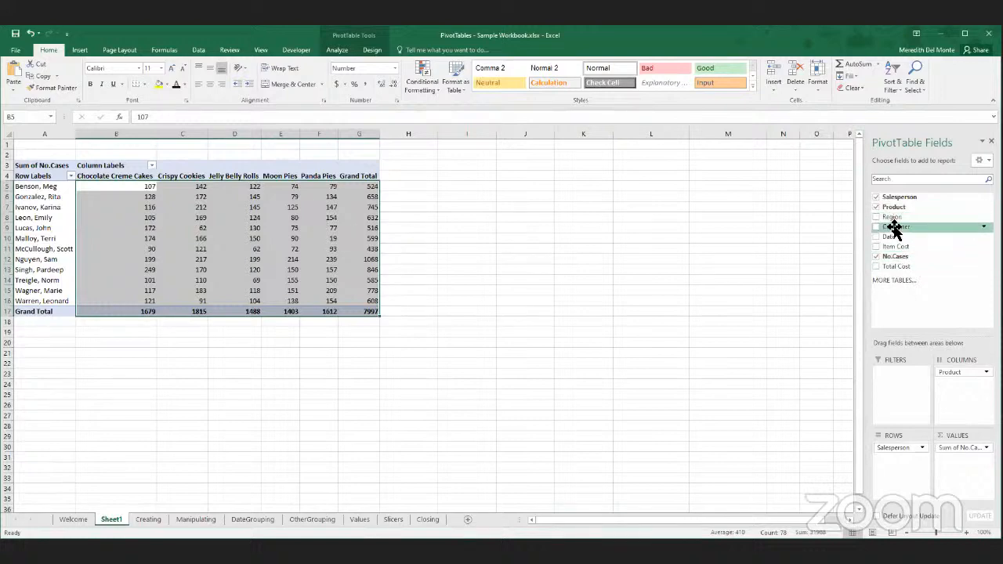
drag(894, 229, 969, 383)
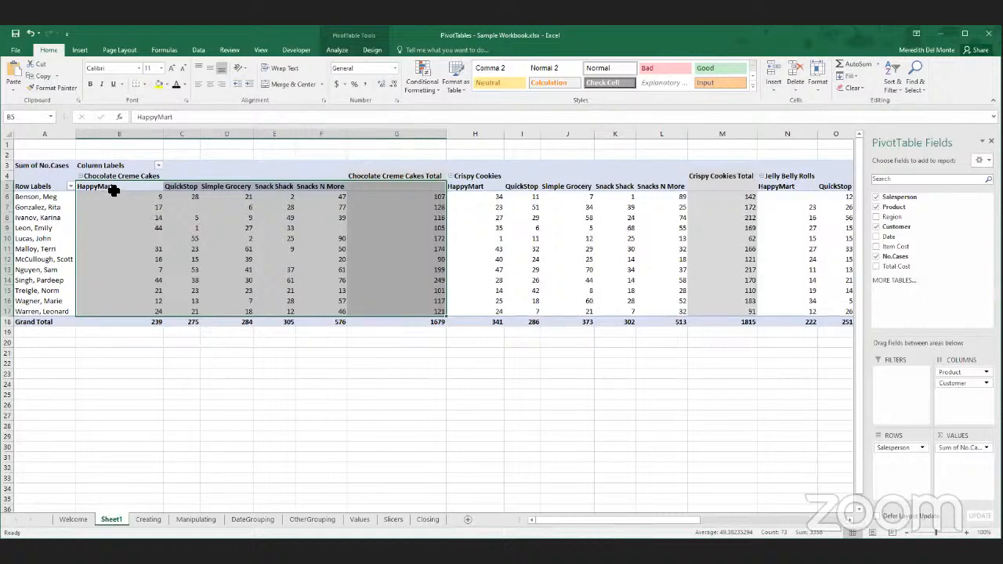
click(219, 196)
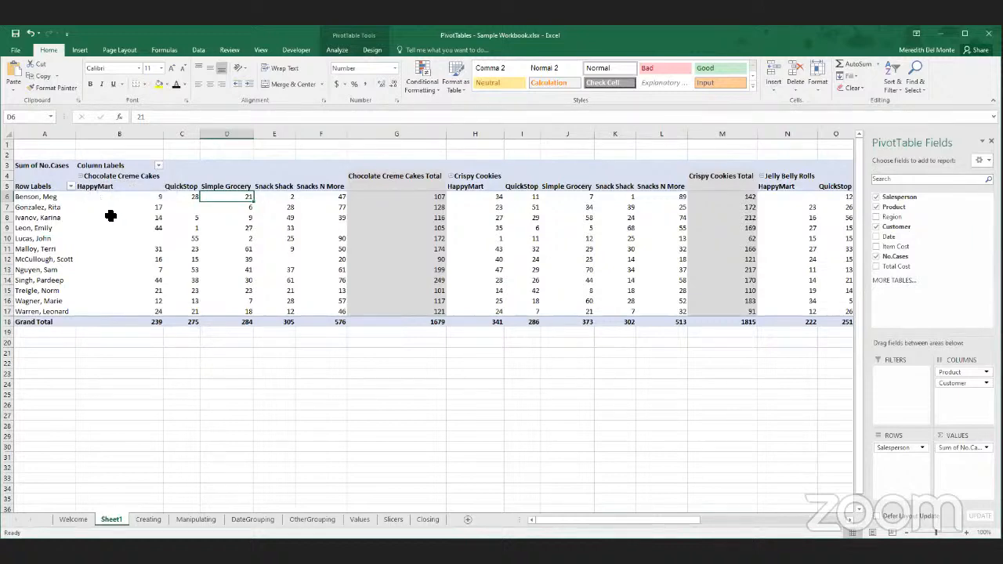
- Collapse and expand the customer columns under Crispy Cookies several times, ending with the group expanded
scroll(110, 216, up, 1)
scroll(110, 216, up, 1)
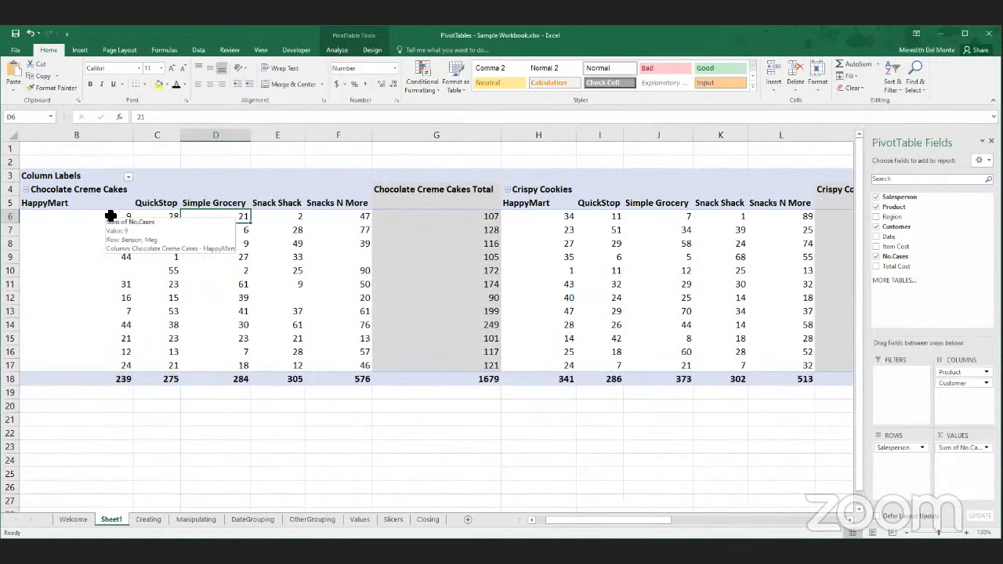
click(509, 195)
click(506, 189)
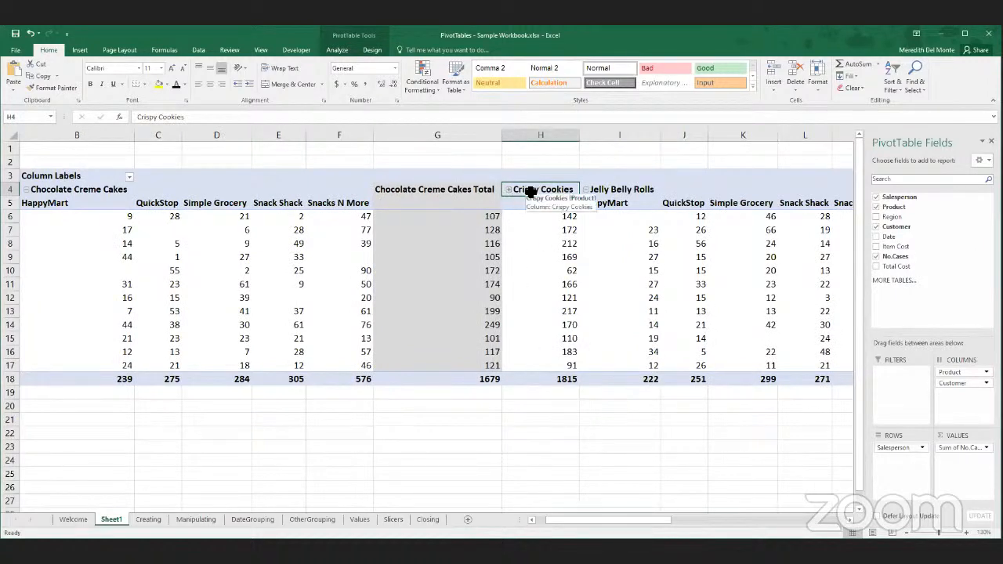
double_click(531, 192)
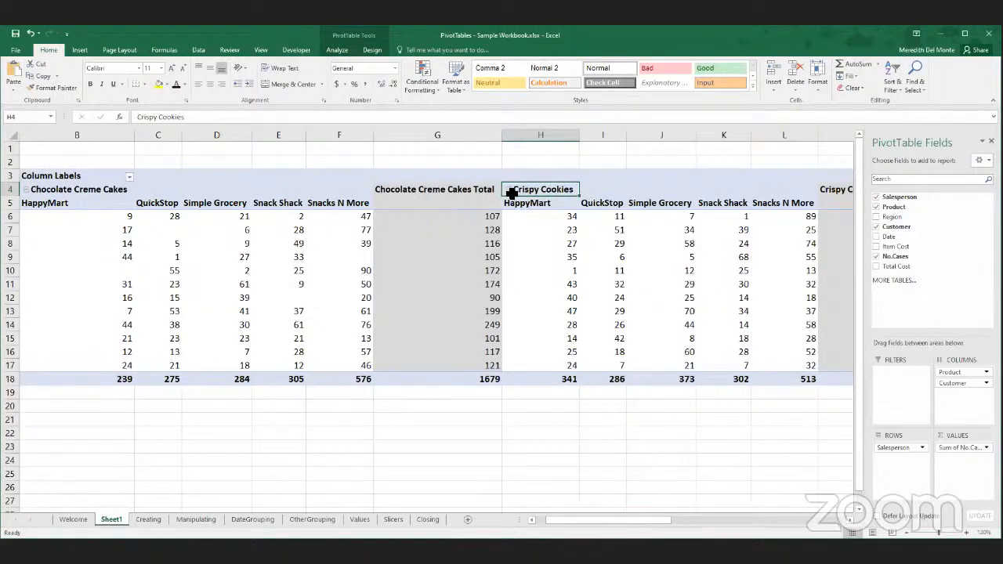
double_click(546, 192)
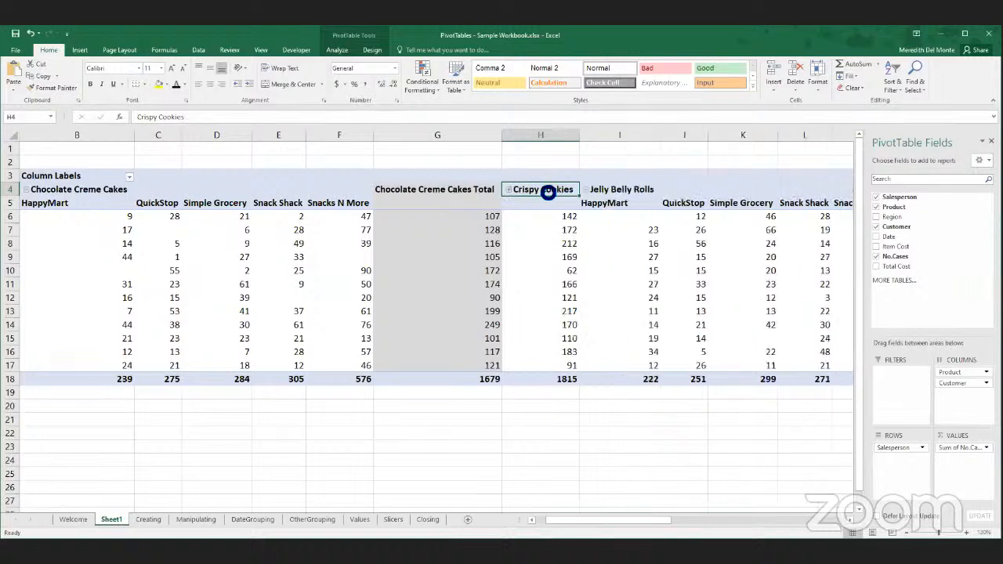
double_click(547, 192)
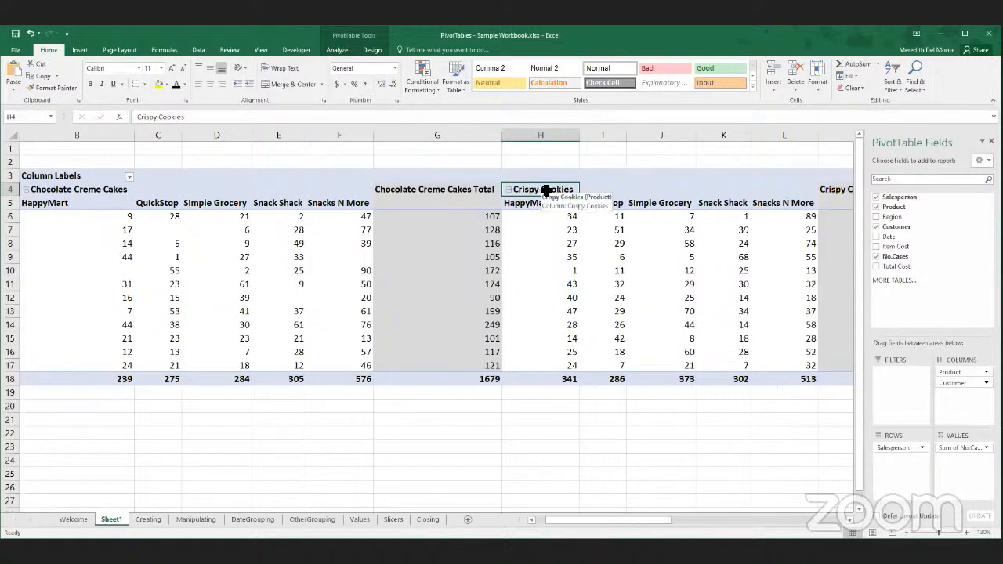
double_click(546, 192)
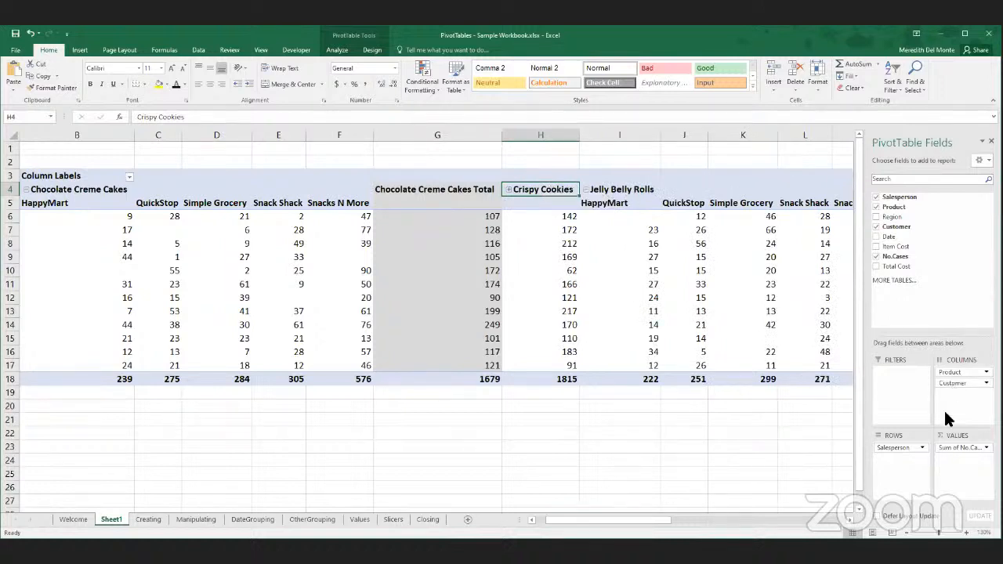
click(507, 189)
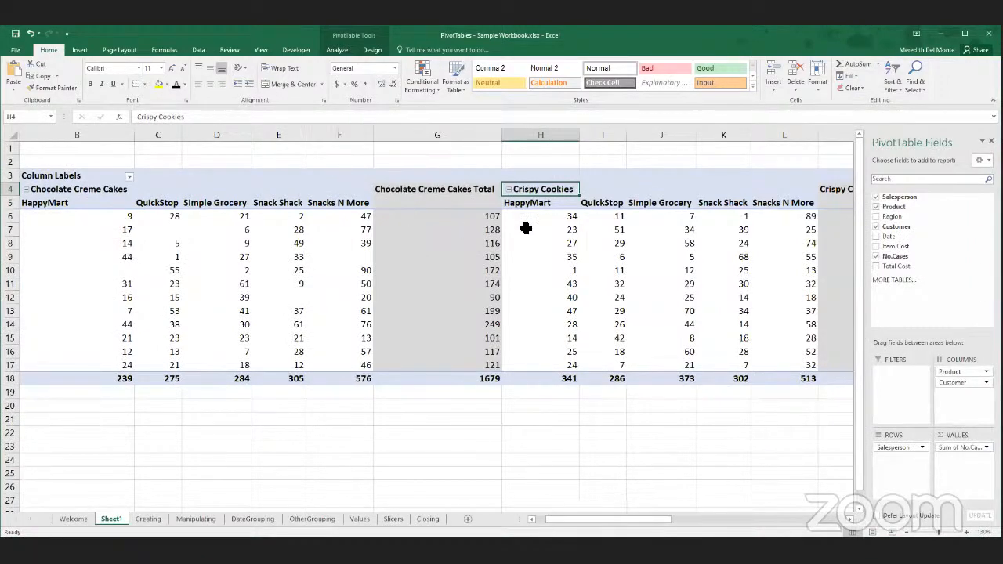
- Reset the worksheet's zoom to 100%
scroll(526, 228, down, 2)
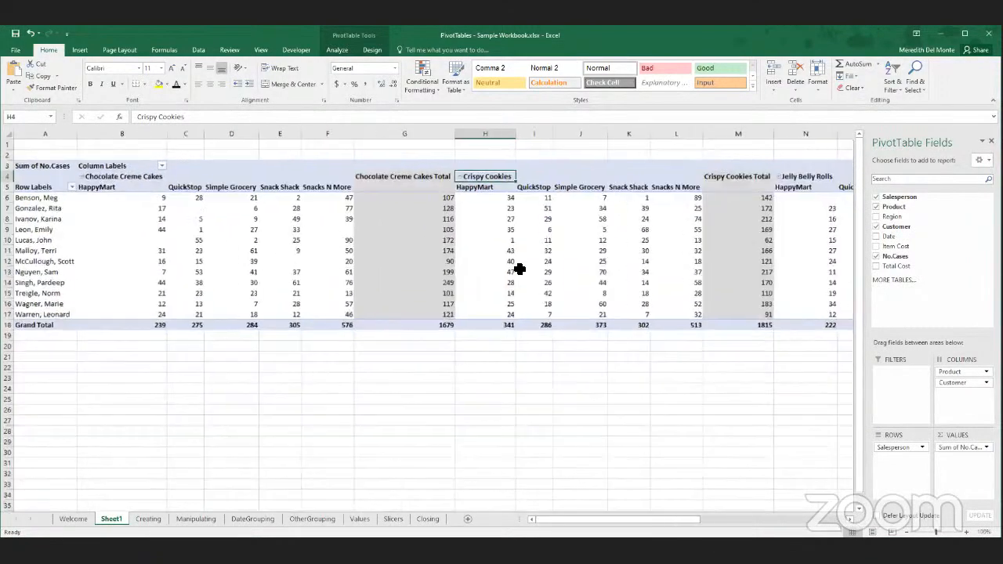
scroll(520, 269, down, 1)
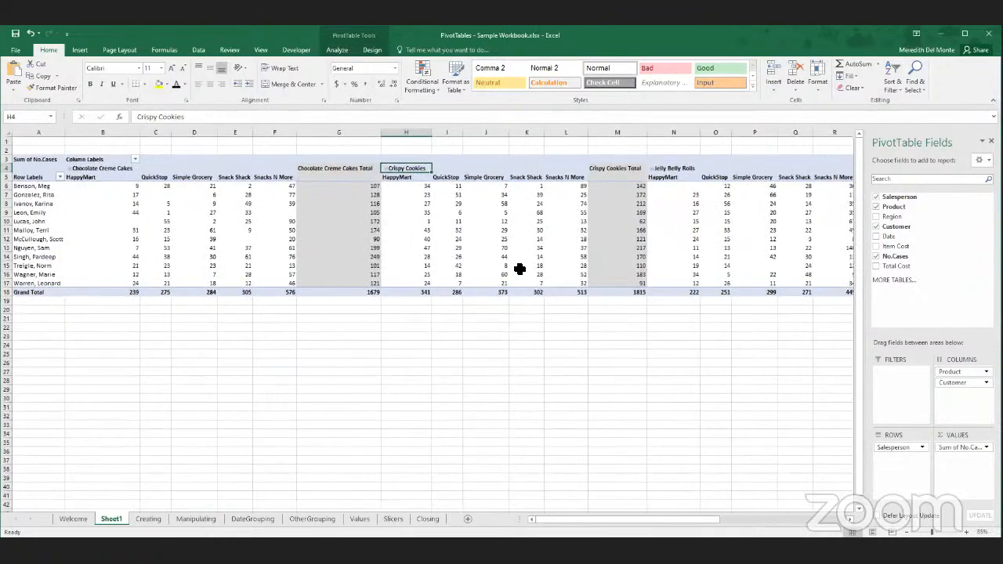
click(263, 50)
click(234, 82)
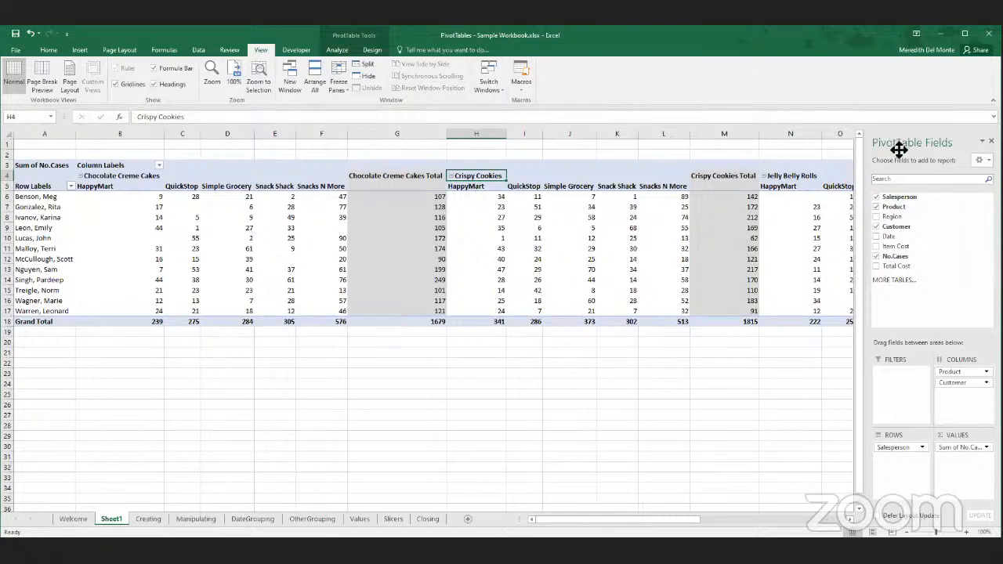
- Close the PivotTable field list and alternate the selection between cells inside and outside the PivotTable, ending on a cell inside it
click(446, 412)
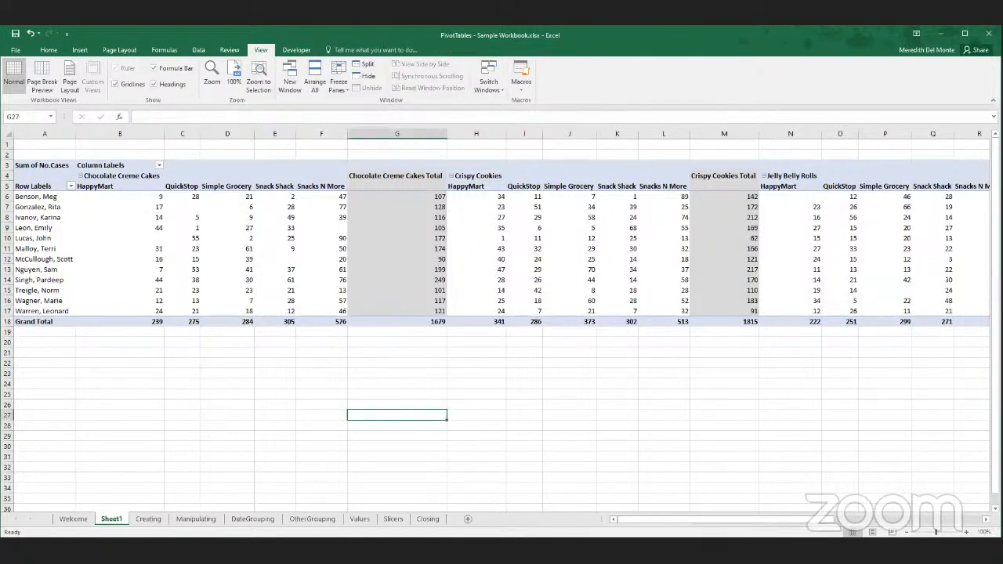
click(409, 208)
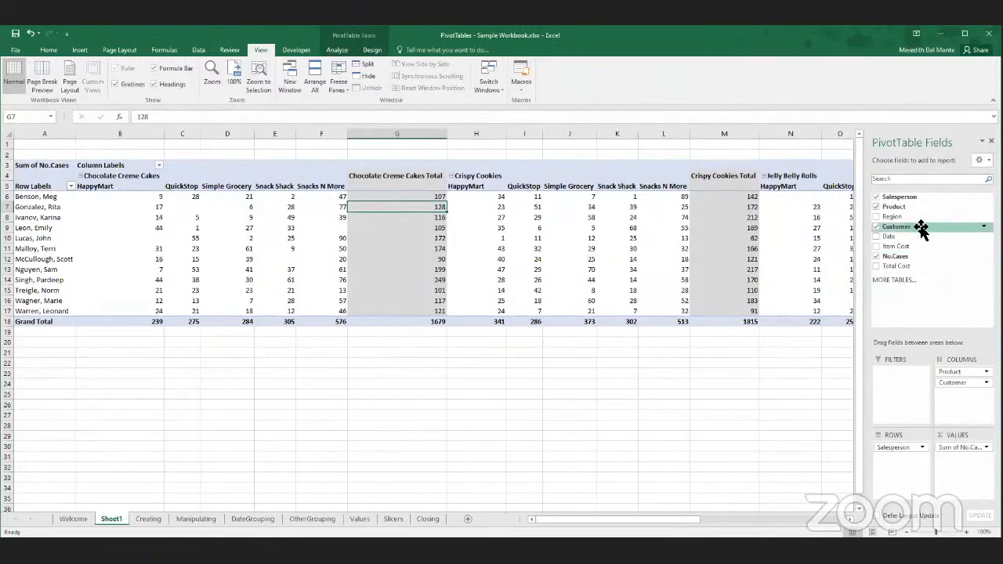
click(991, 141)
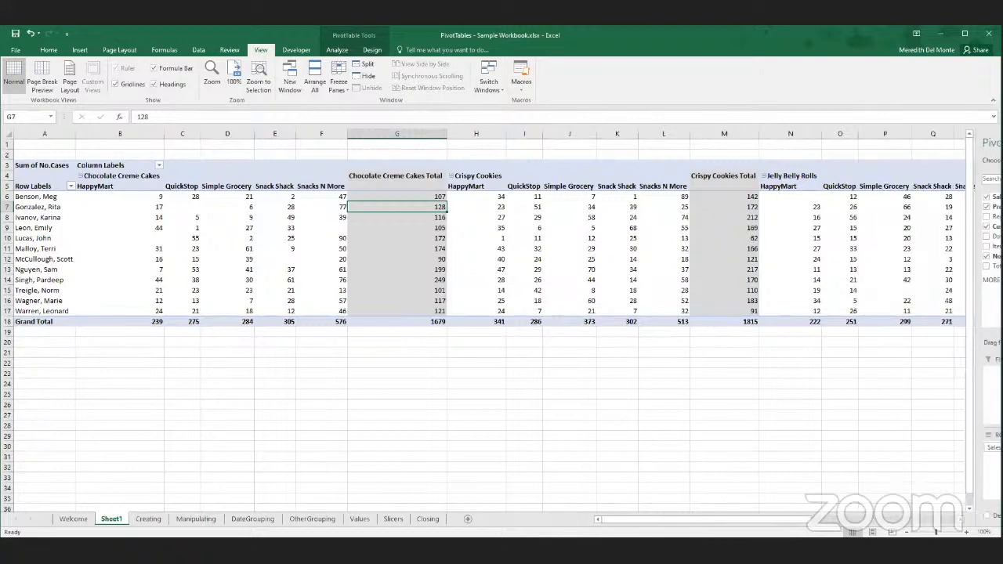
click(405, 413)
click(433, 272)
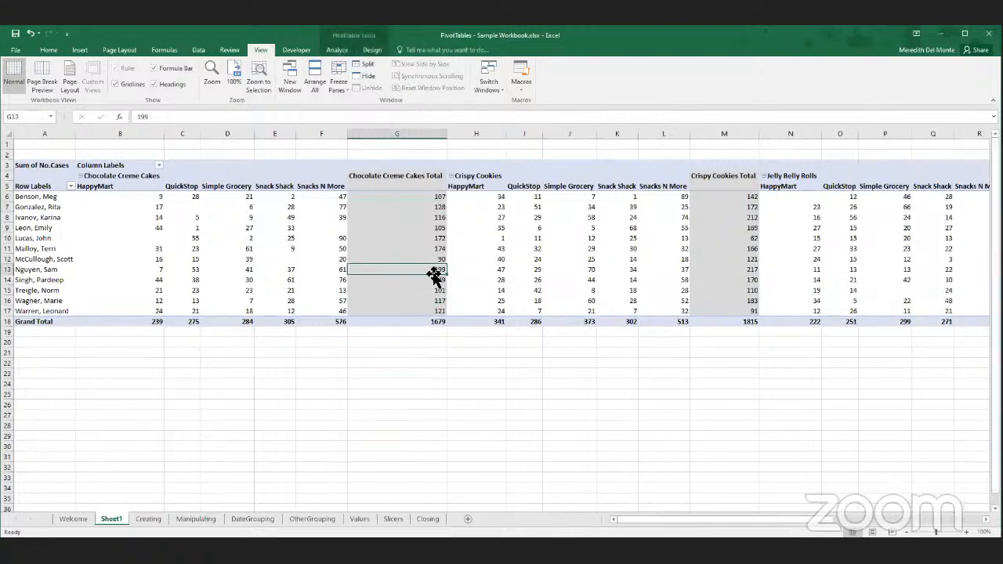
click(424, 301)
click(369, 414)
click(382, 262)
click(302, 384)
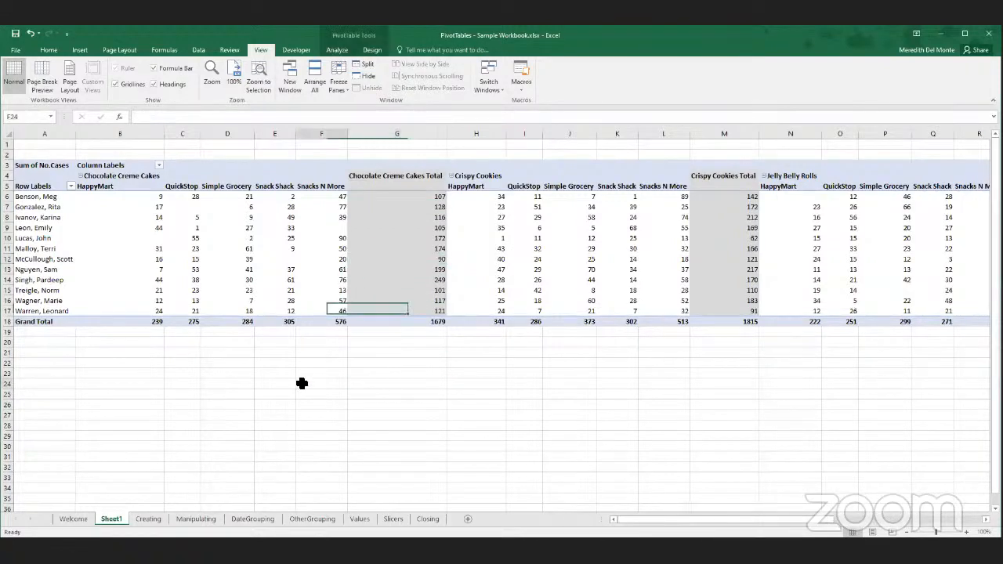
click(304, 269)
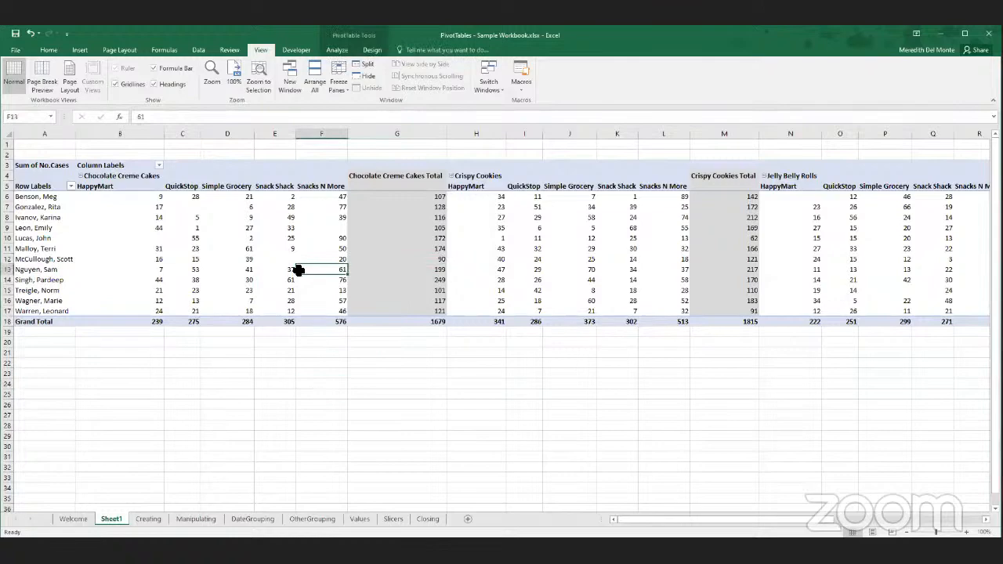
- Show the PivotTable field list again, then select an empty cell outside the PivotTable
click(372, 47)
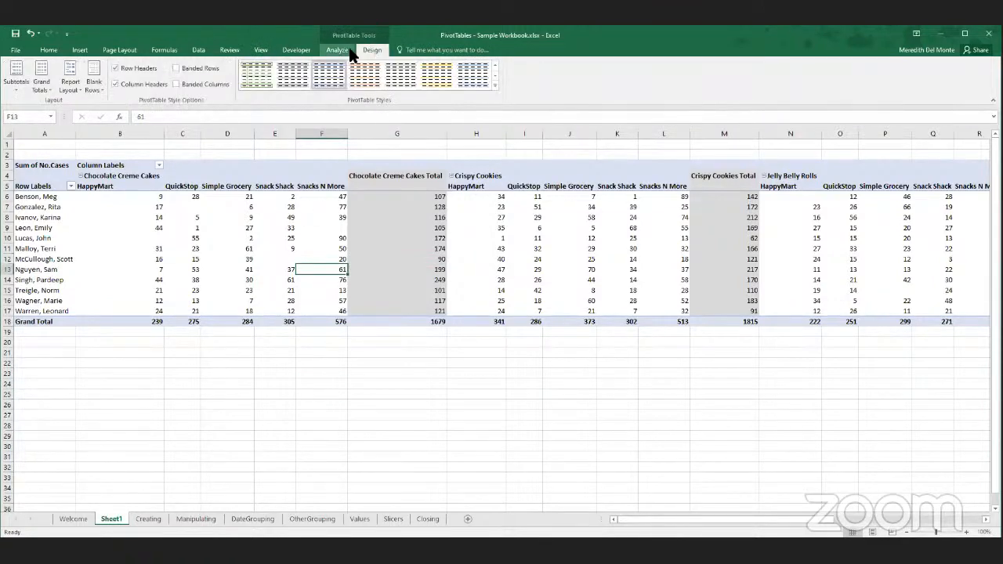
click(346, 49)
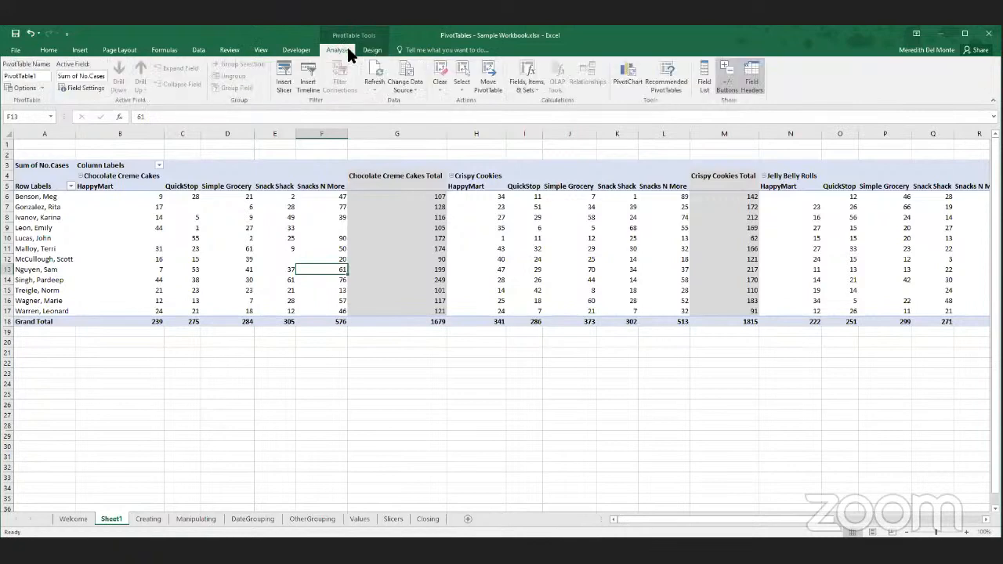
click(703, 83)
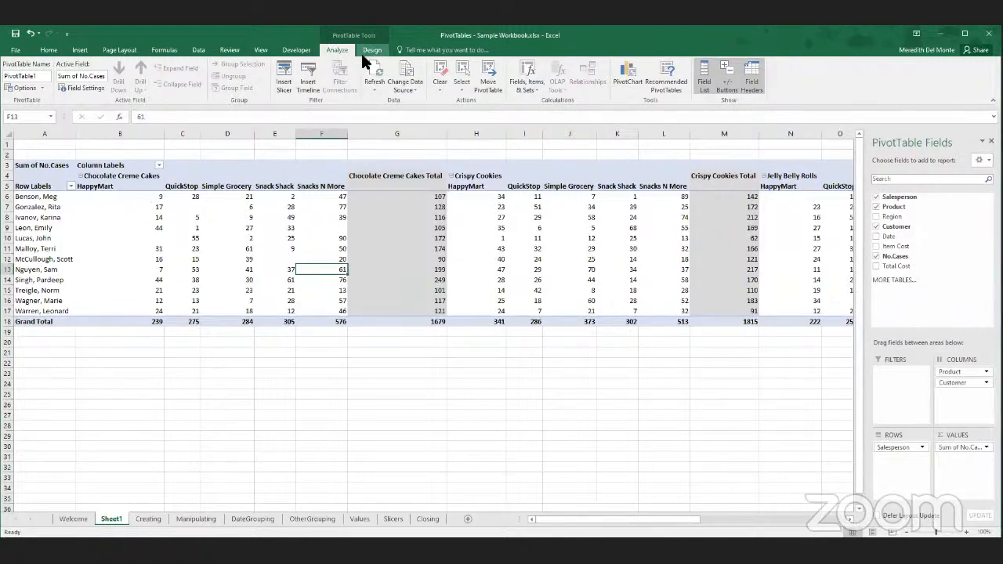
click(289, 415)
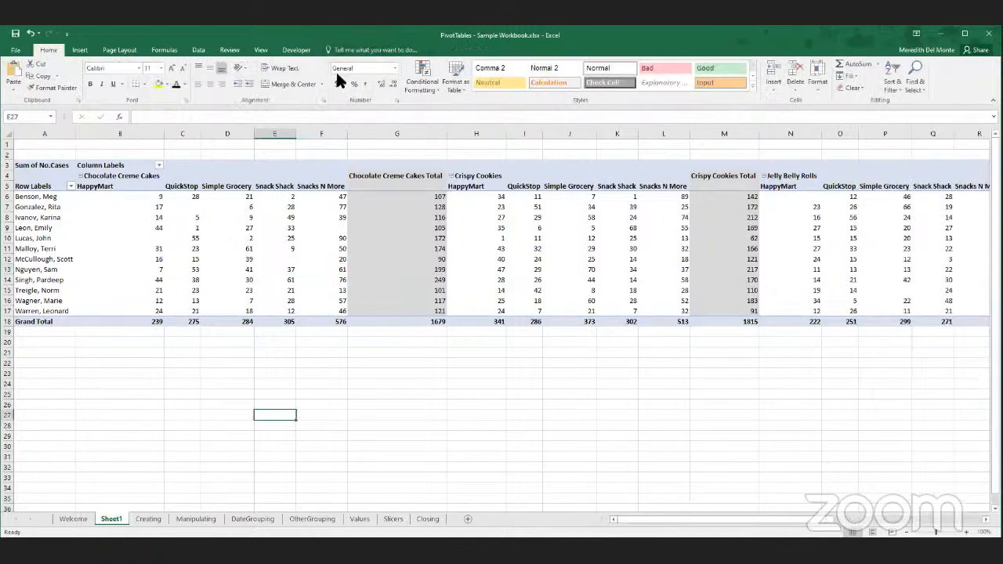
- Hide and show the PivotTable's expand/collapse (+/-) buttons twice, ending with them shown
click(388, 227)
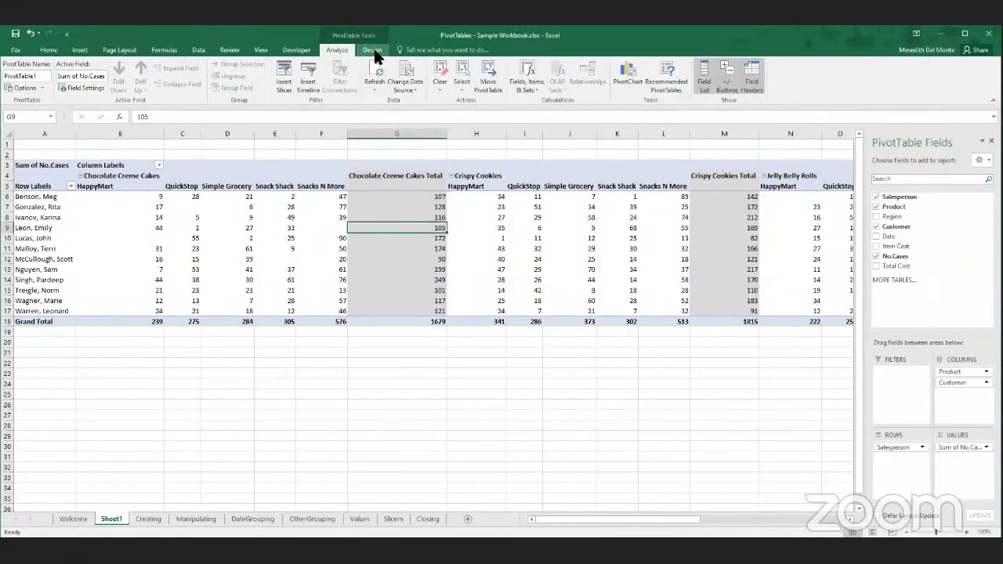
click(728, 83)
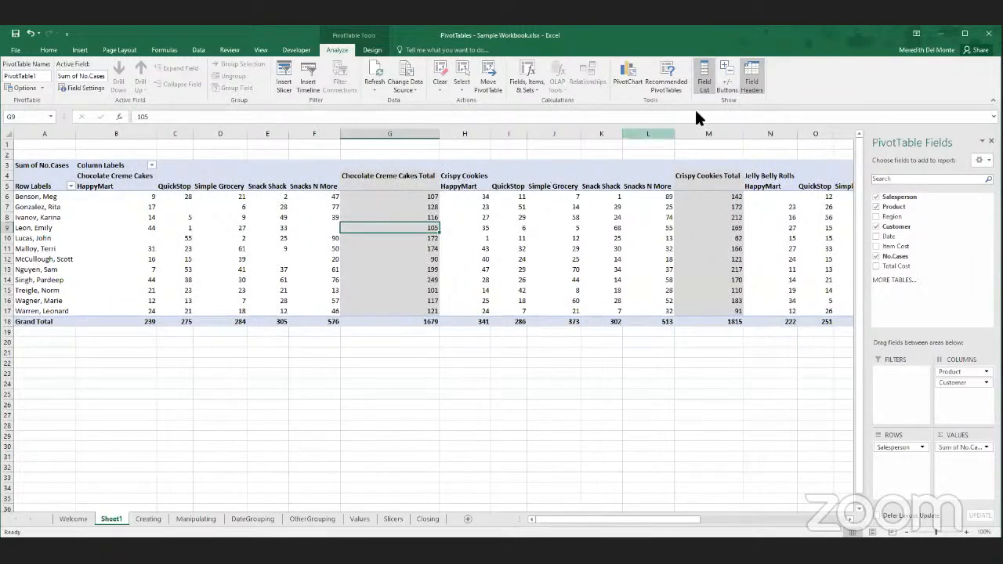
click(728, 82)
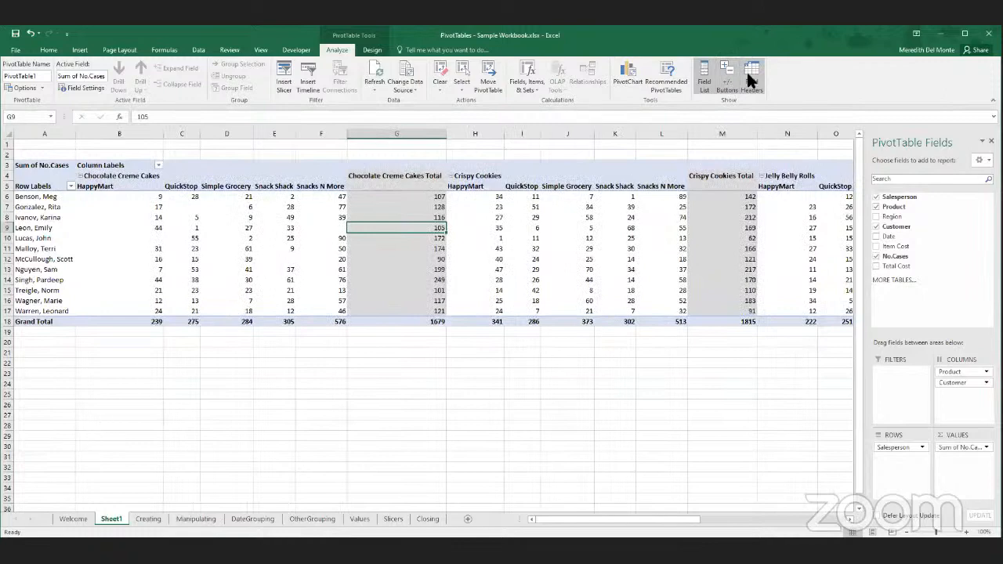
click(726, 83)
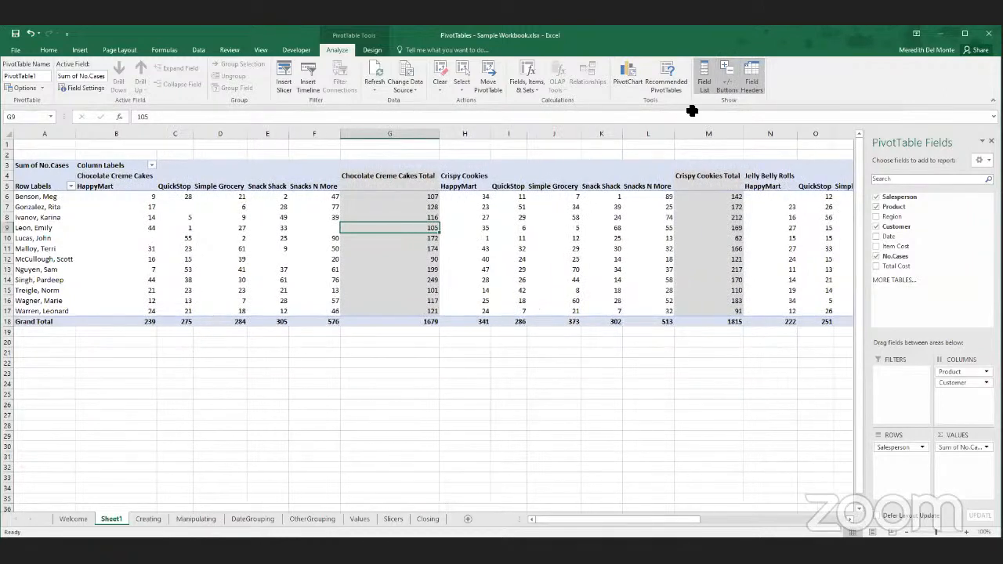
click(468, 176)
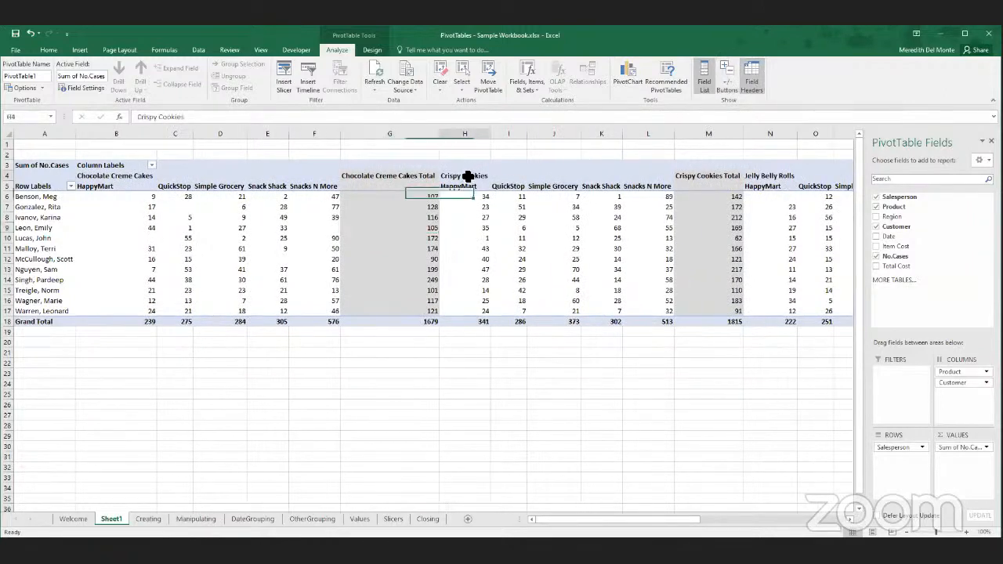
click(733, 75)
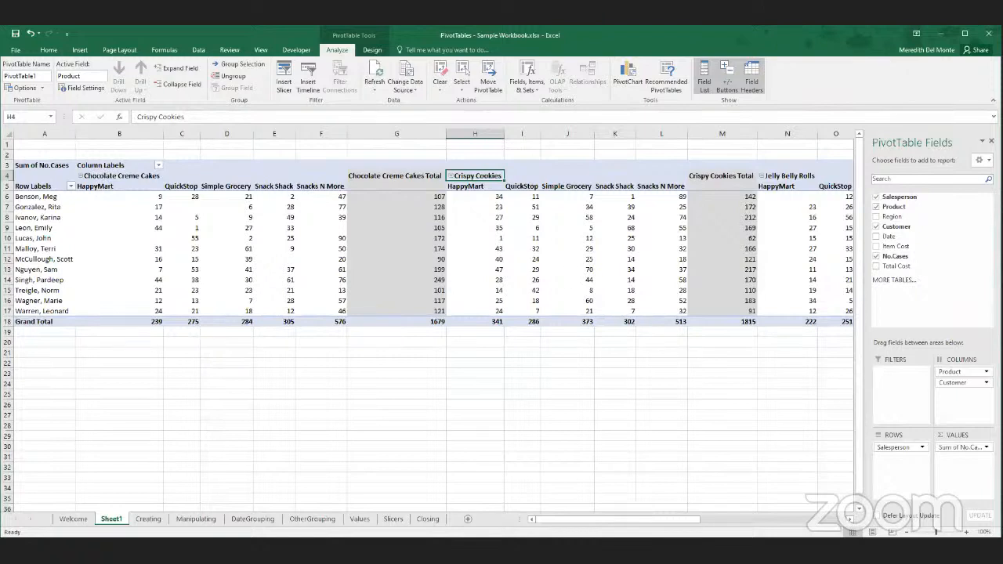
- Move the Customer field above Product in the PivotTable's columns
click(948, 387)
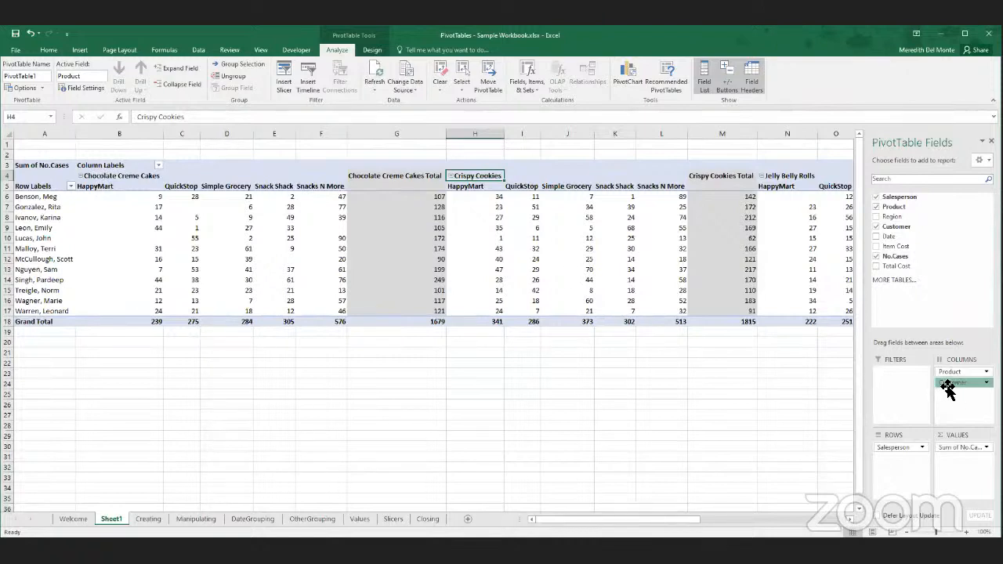
mouse_move(949, 387)
mouse_down()
mouse_move(958, 391)
mouse_move(962, 379)
mouse_up()
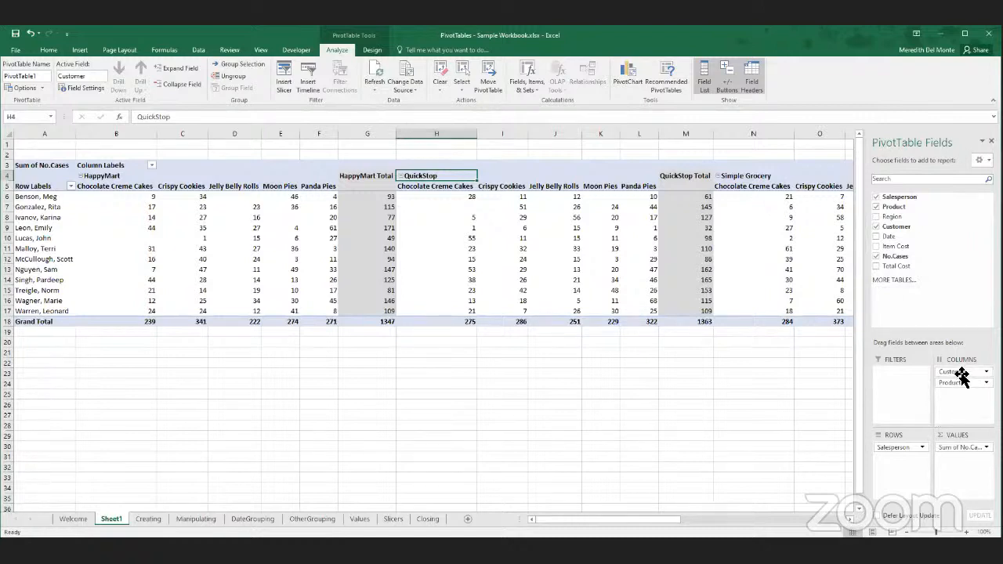
- Move the Customer field from the PivotTable's columns to its rows, below Salesperson
drag(961, 373, 925, 458)
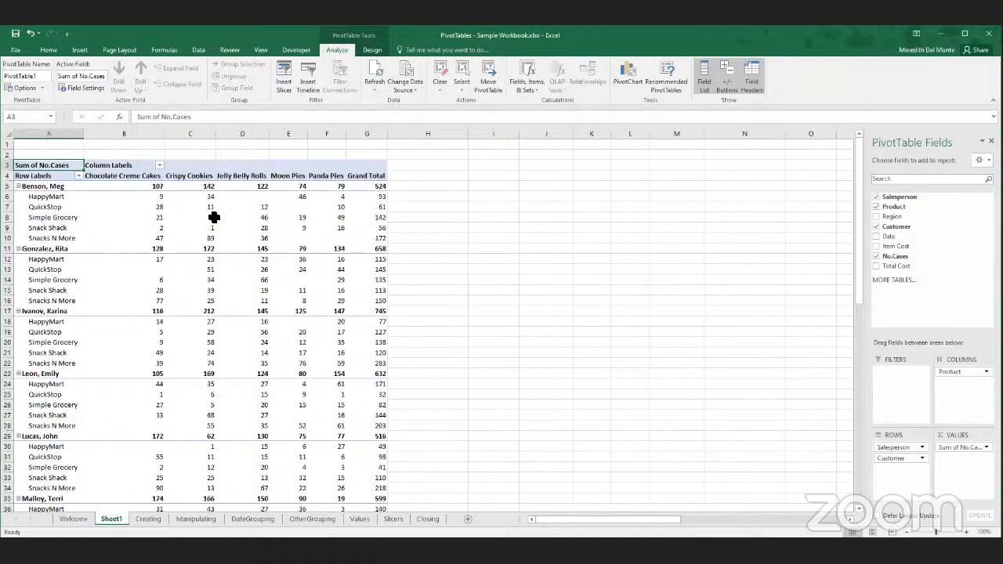
- Show the PivotTable in Outline Form, inspect its field headers, then undo the layout change
click(370, 50)
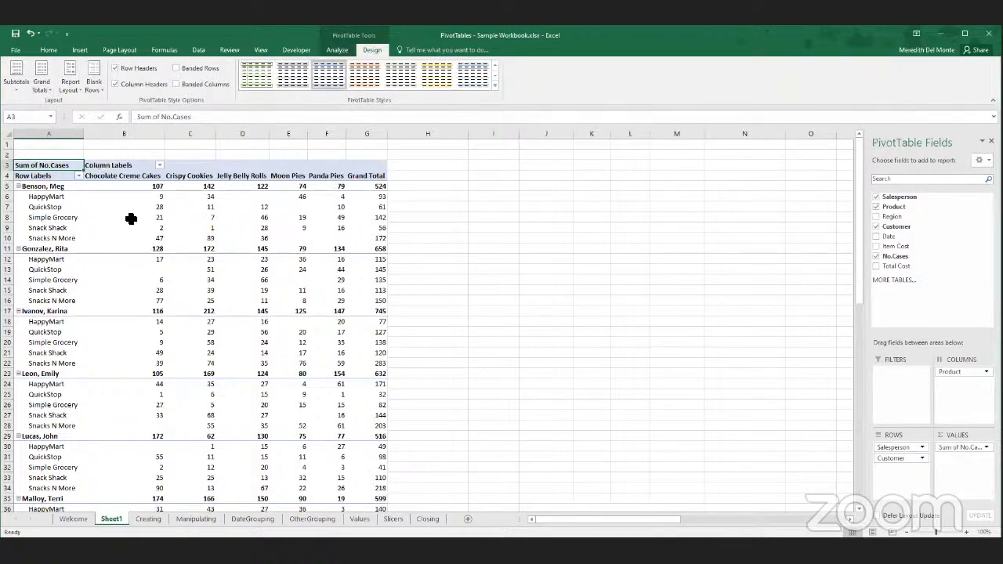
click(69, 87)
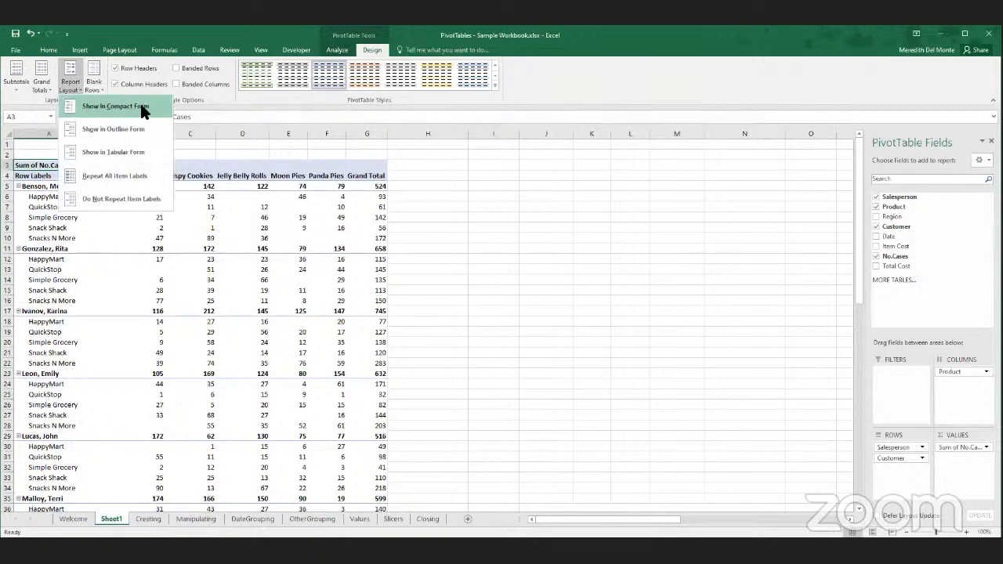
click(68, 76)
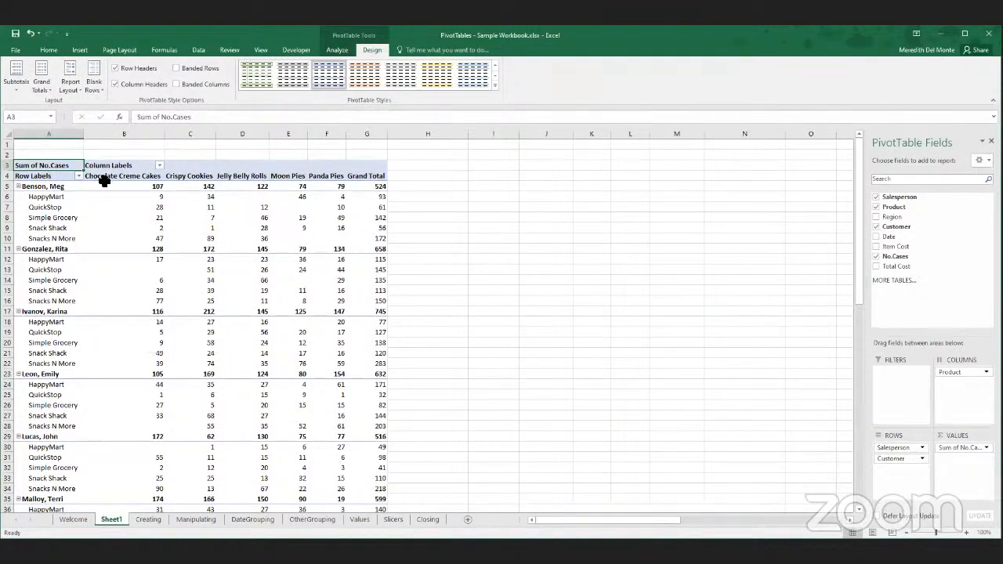
click(69, 82)
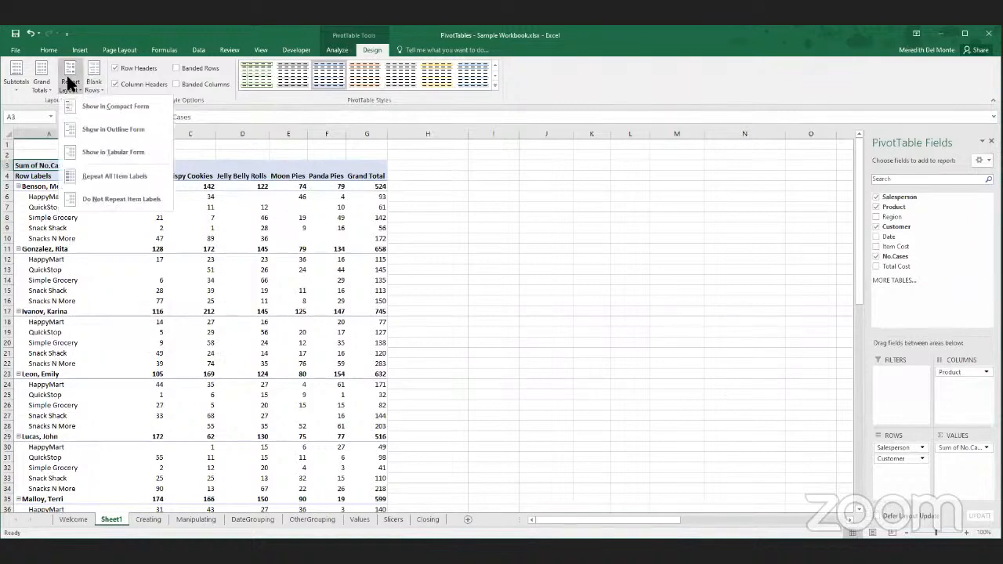
click(123, 129)
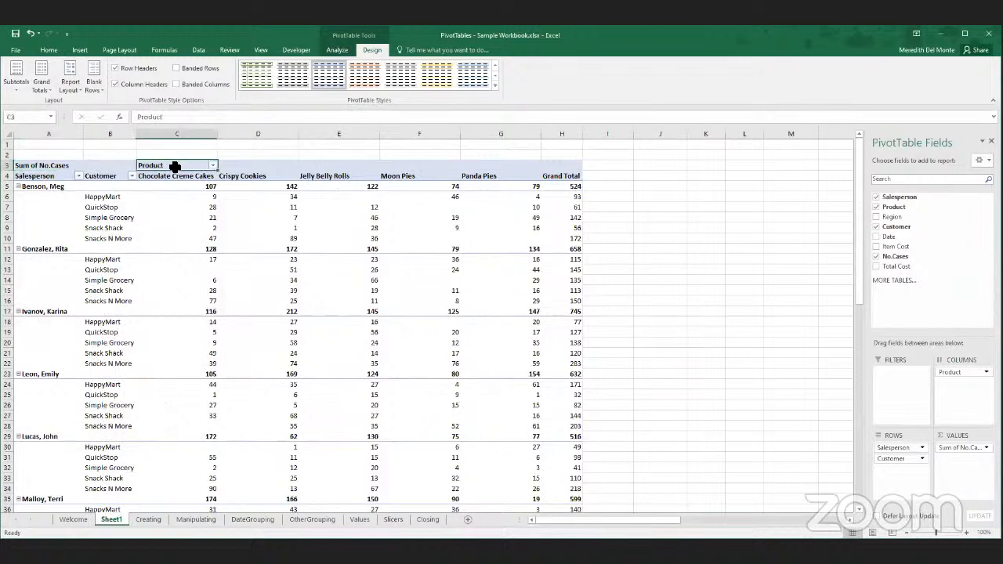
click(49, 176)
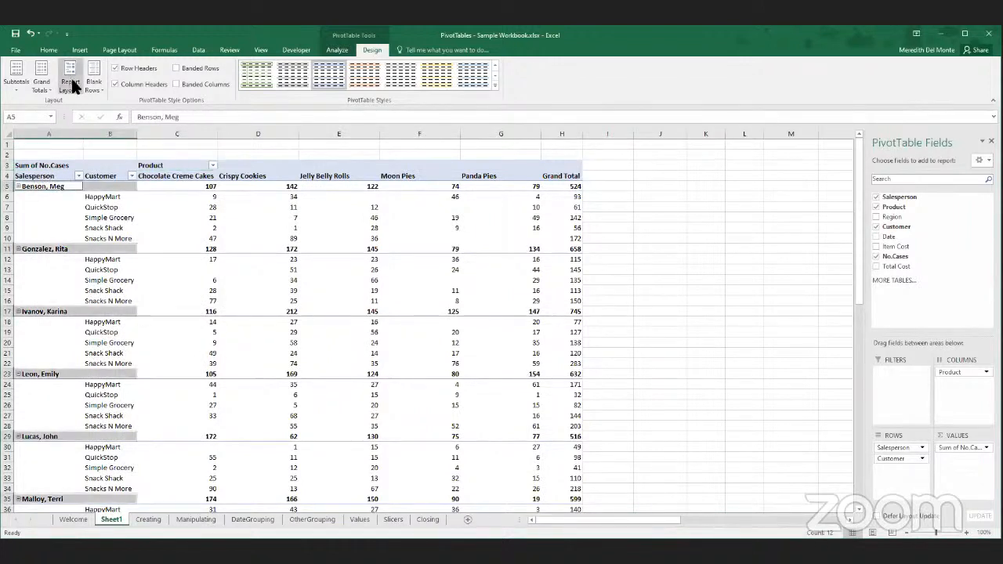
click(30, 33)
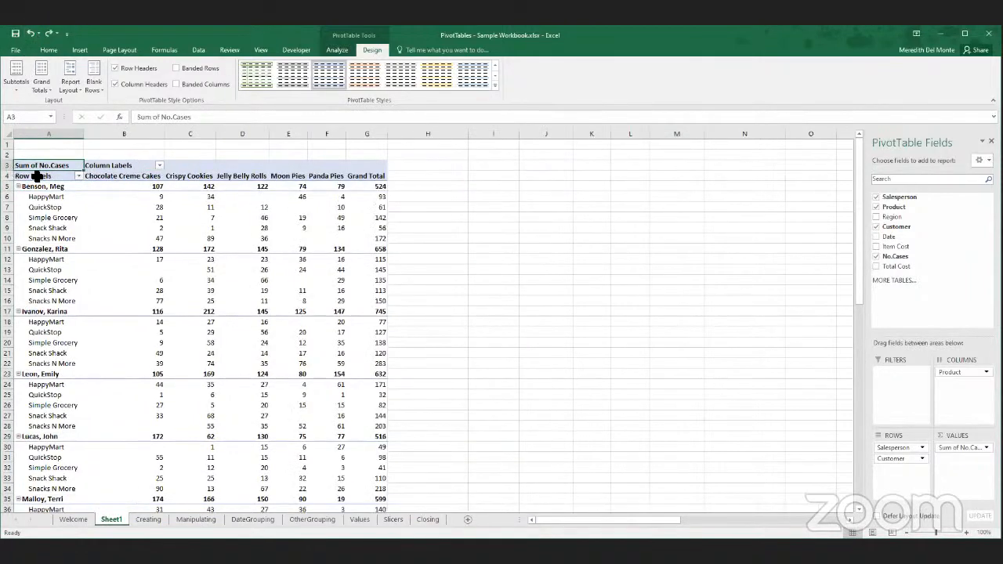
- Switch the PivotTable's report layout to Outline Form, then Tabular Form, and return it to Compact Form
click(69, 78)
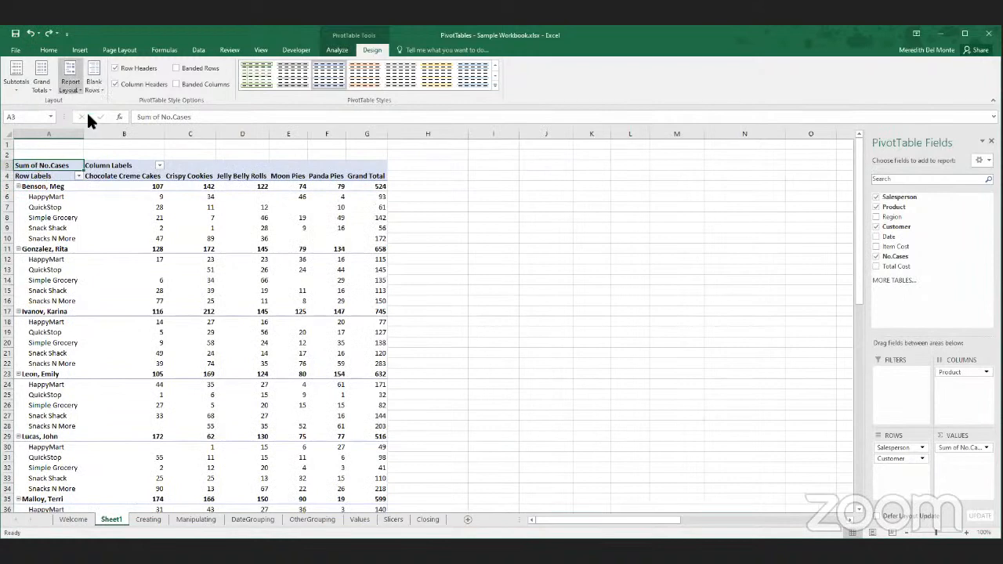
click(88, 130)
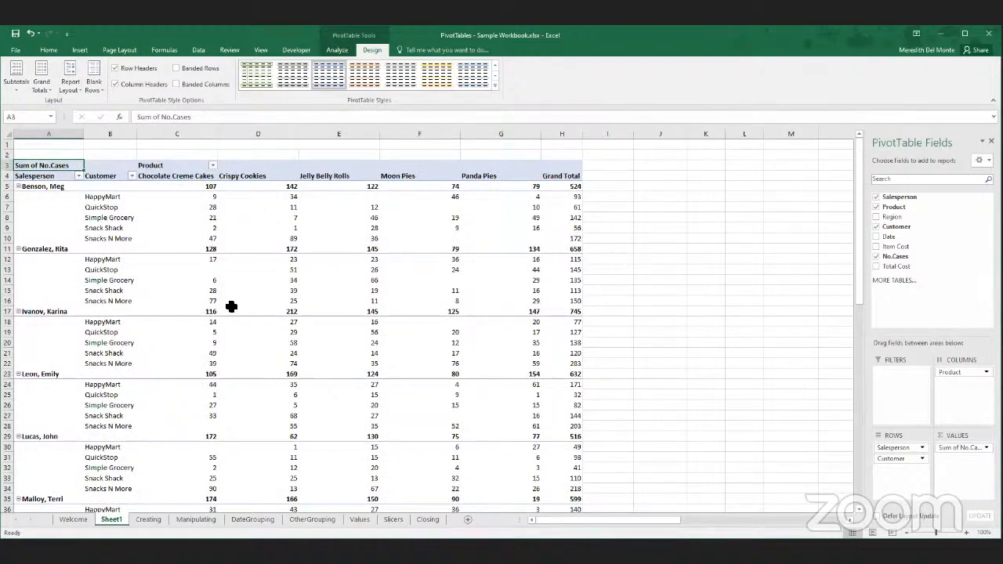
click(69, 88)
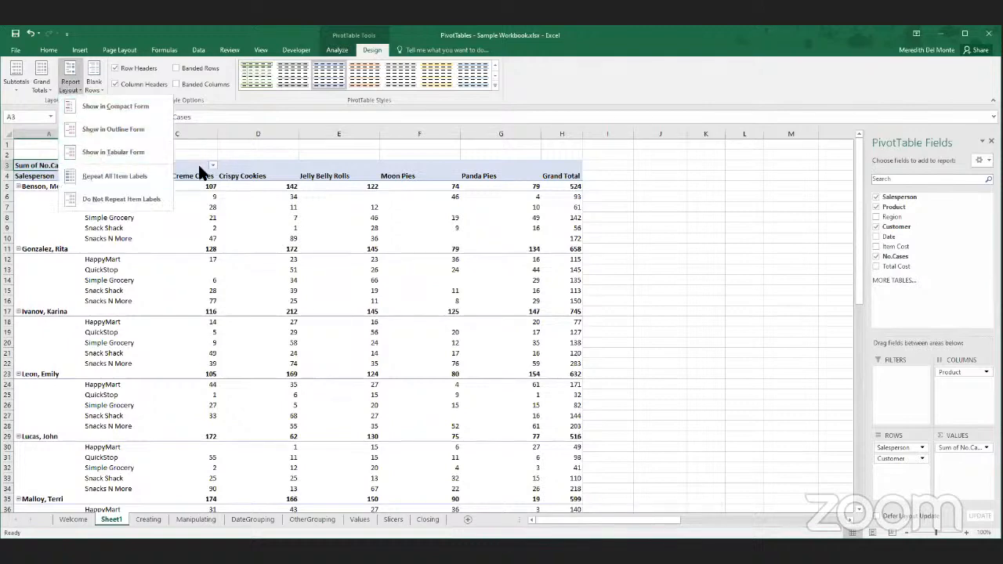
click(147, 151)
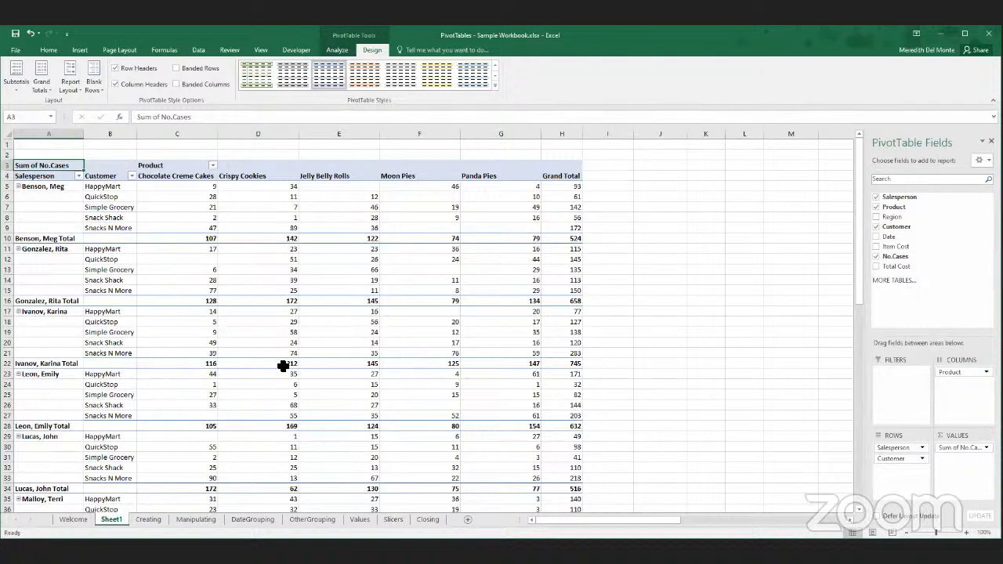
click(72, 87)
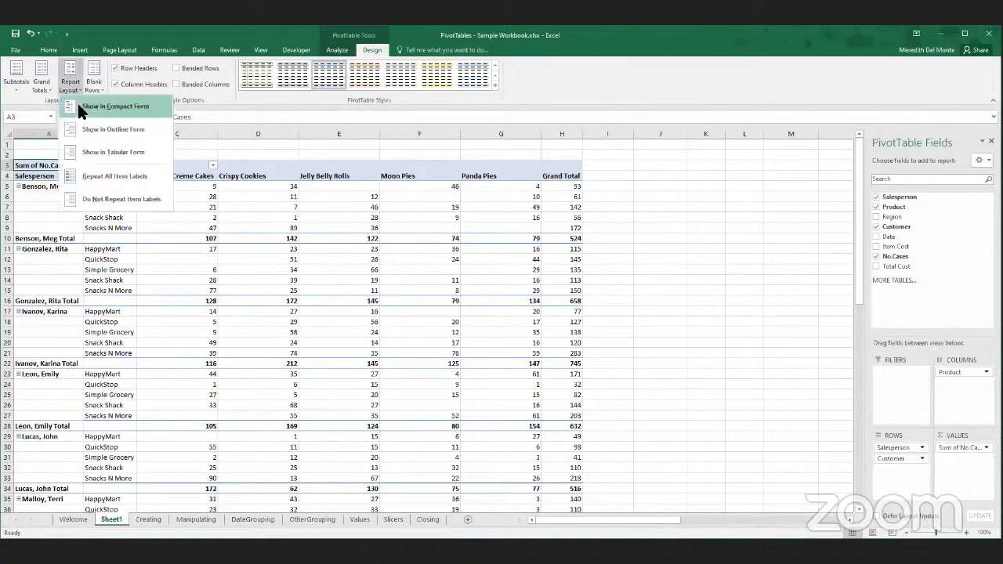
click(78, 103)
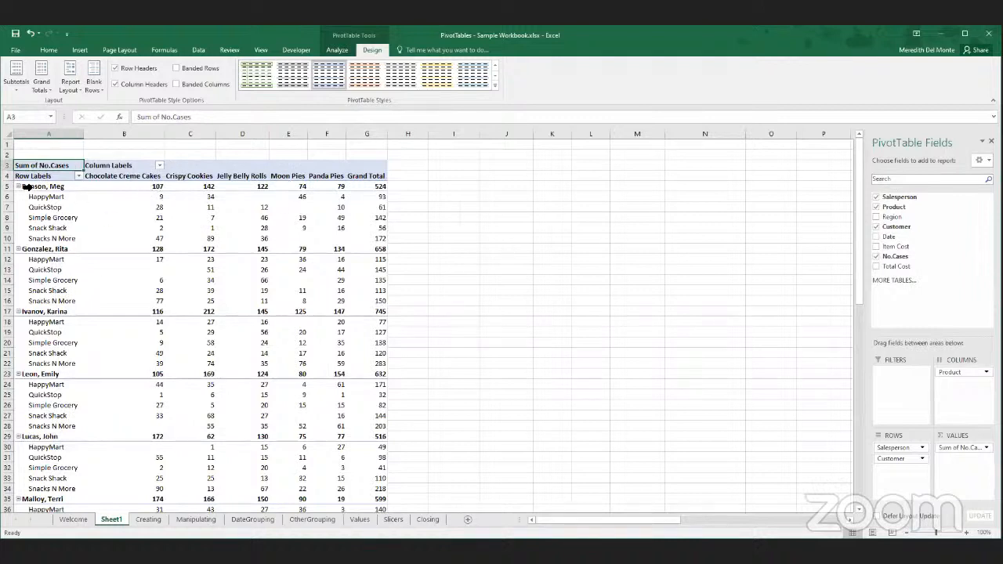
- Rename the PivotTable's Column Labels header as Products and its Row Labels header as Salesperson
click(104, 166)
click(27, 174)
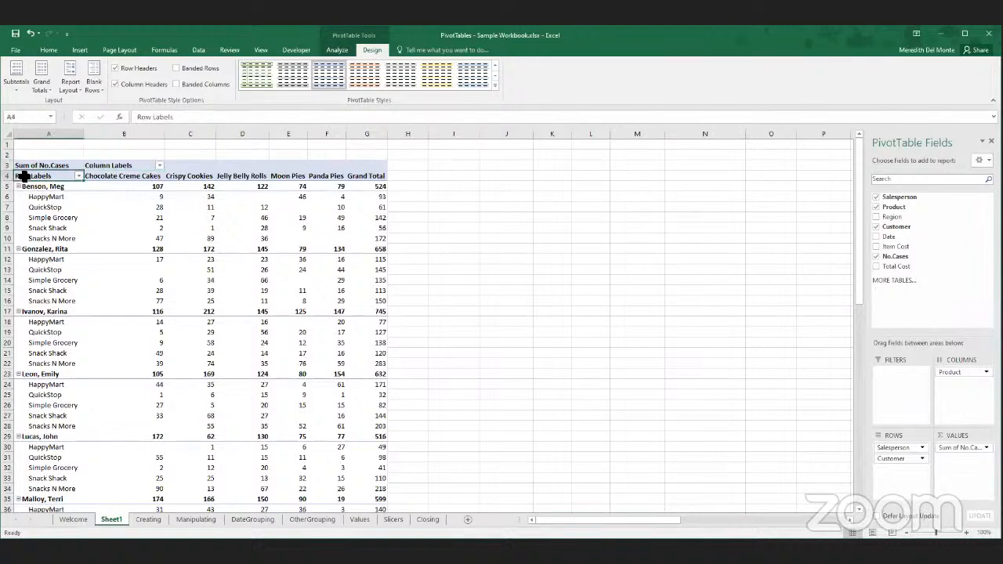
click(109, 164)
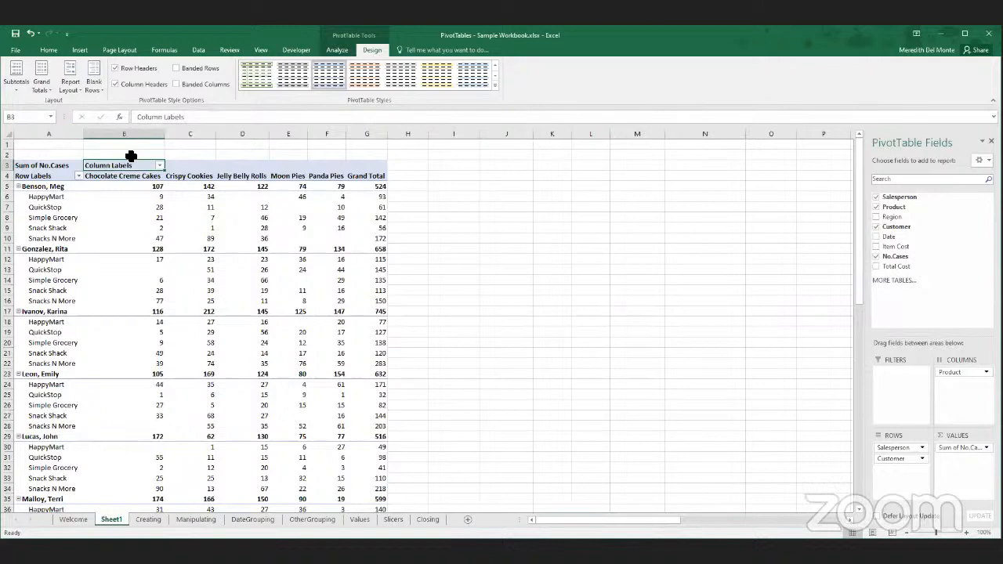
text(Products)
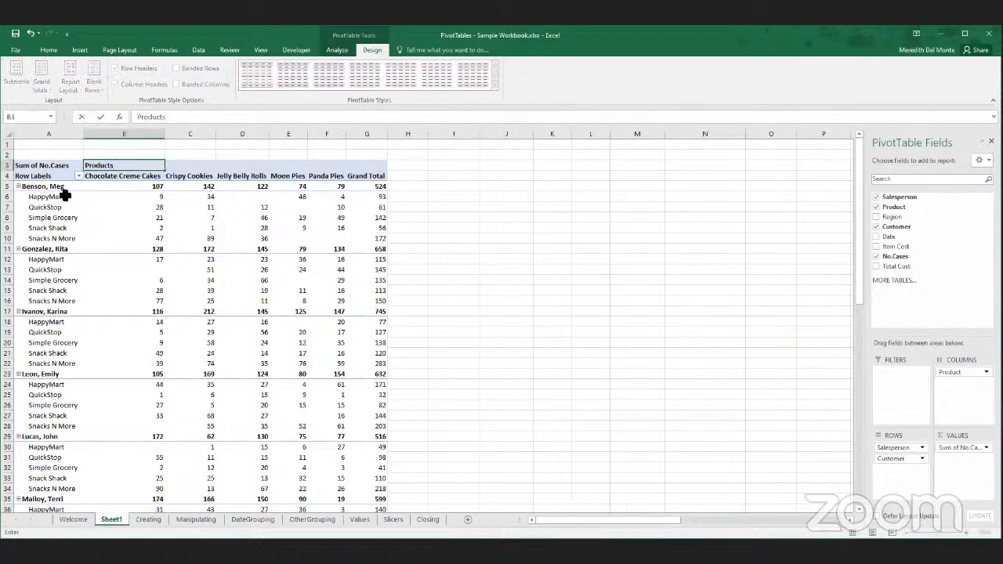
click(35, 176)
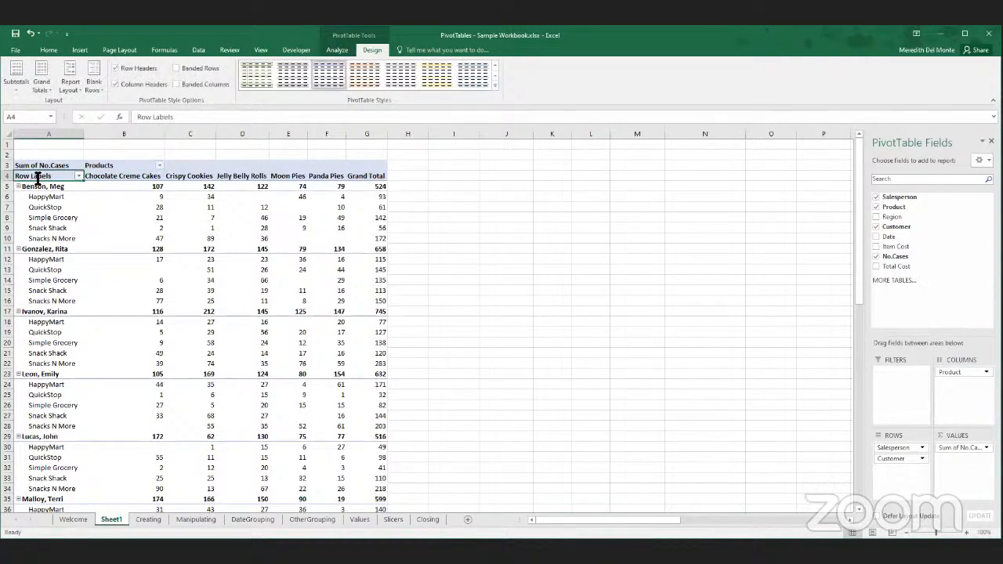
text(Salesperson)
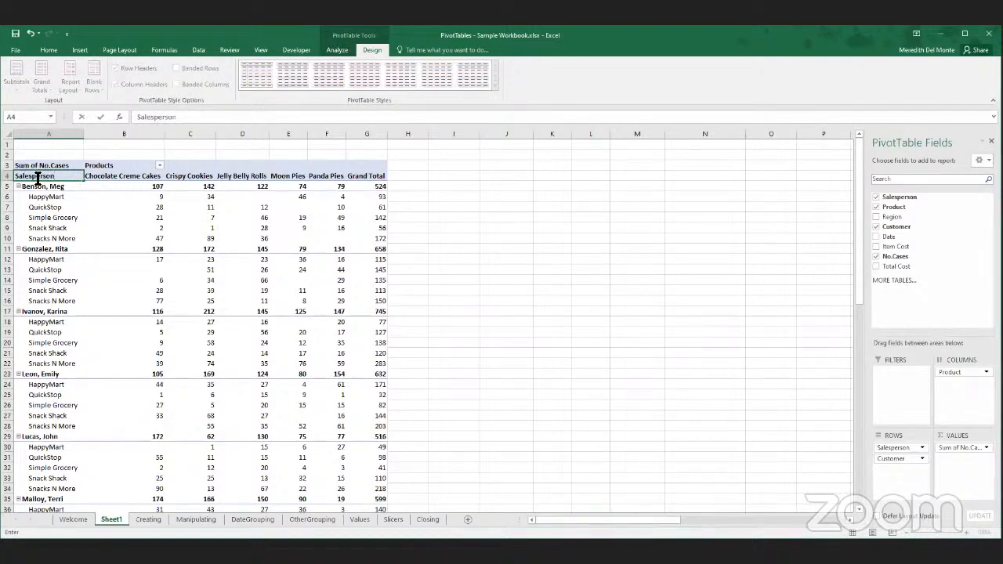
click(227, 155)
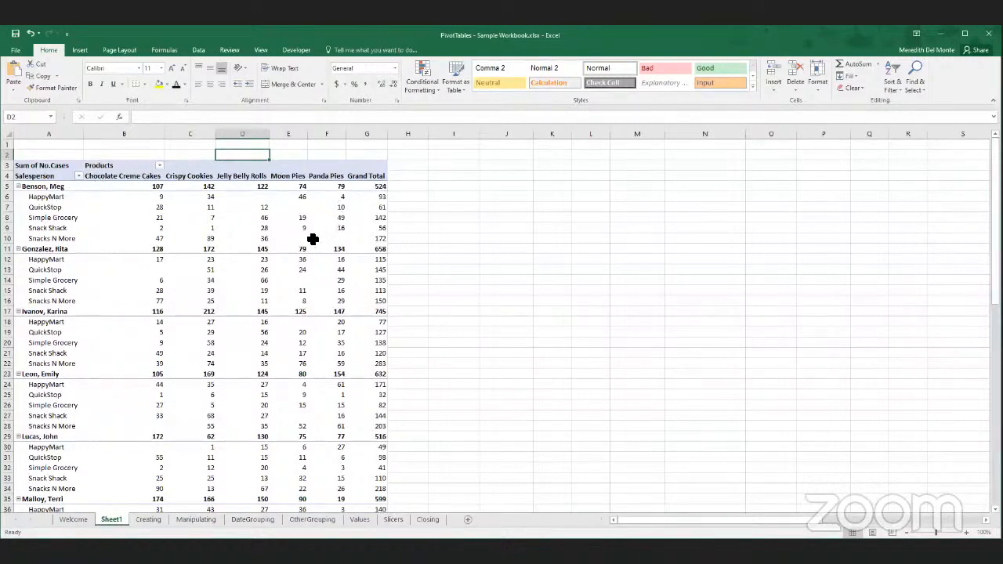
- Toggle the PivotTable's Banded Rows and Banded Columns options separately and together, ending with both off
mouse_move(314, 231)
mouse_move(278, 206)
click(60, 167)
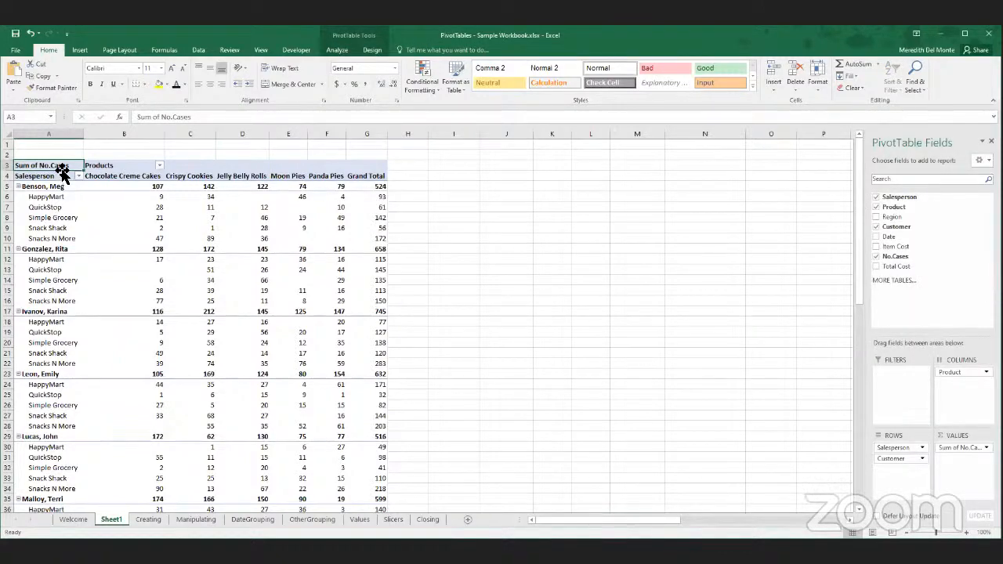
click(371, 50)
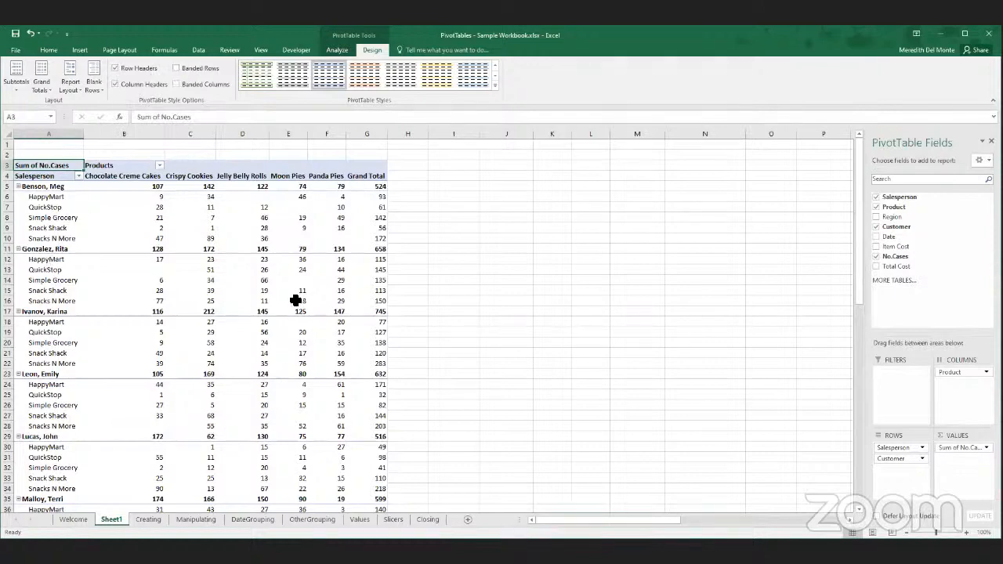
click(176, 68)
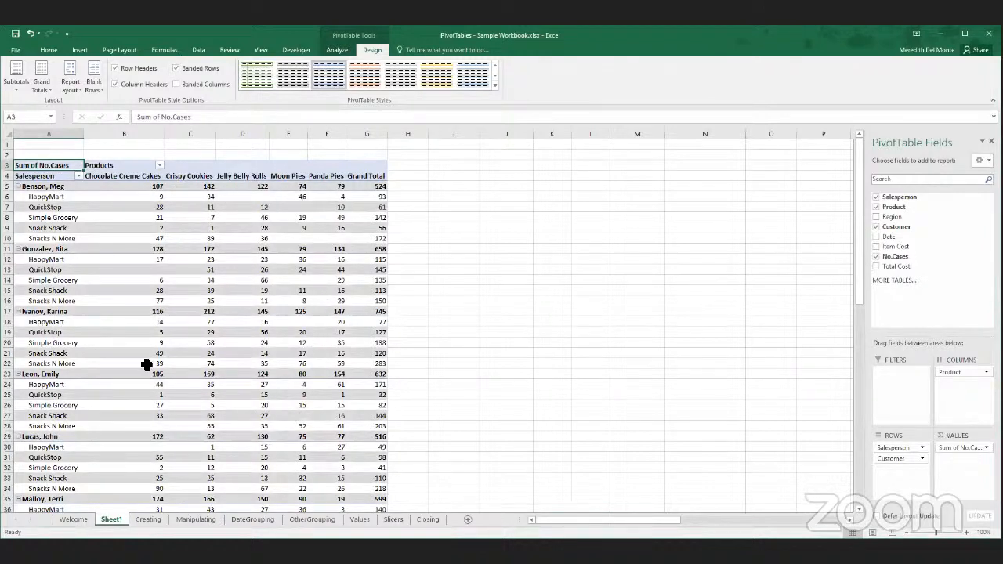
click(174, 80)
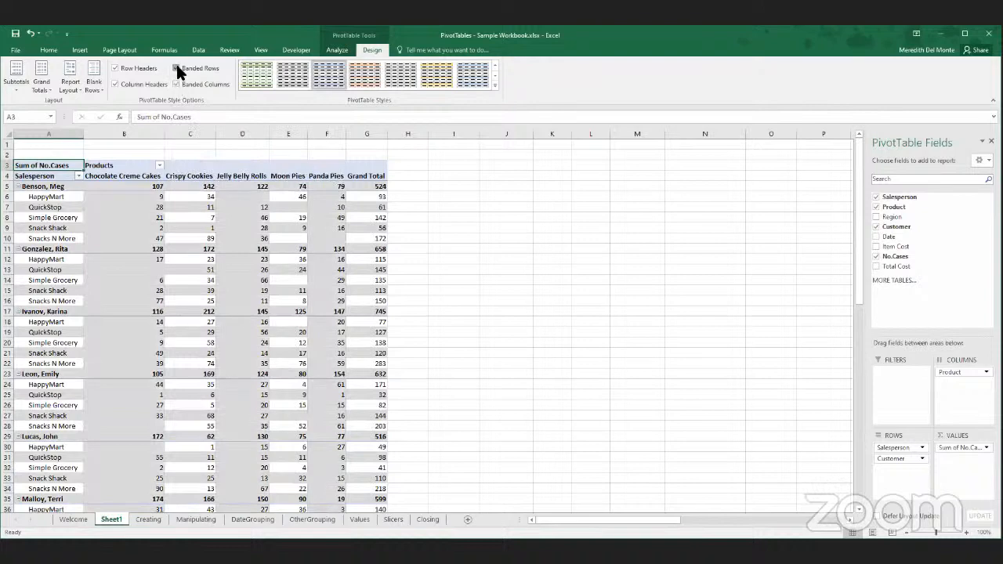
click(176, 68)
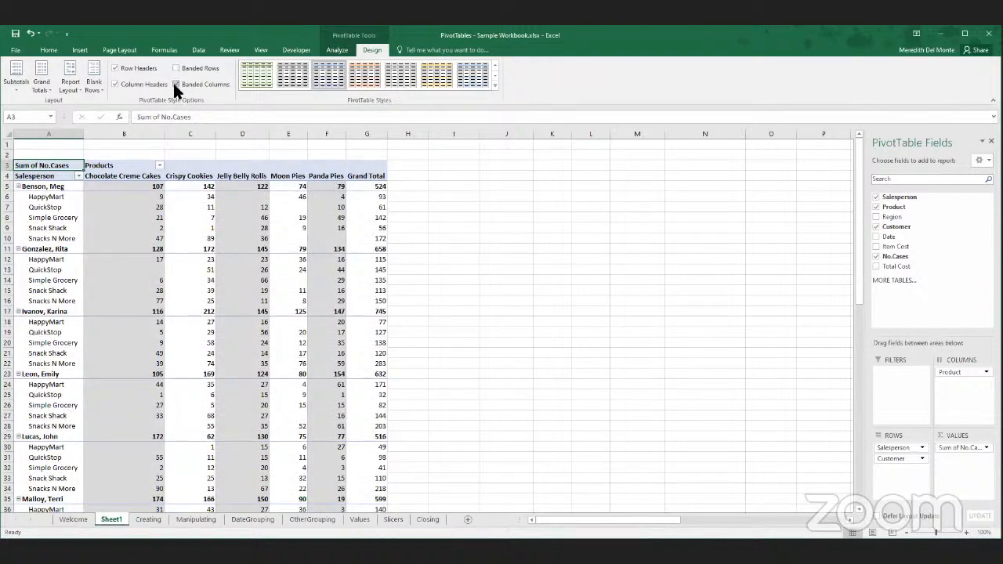
click(174, 83)
click(178, 69)
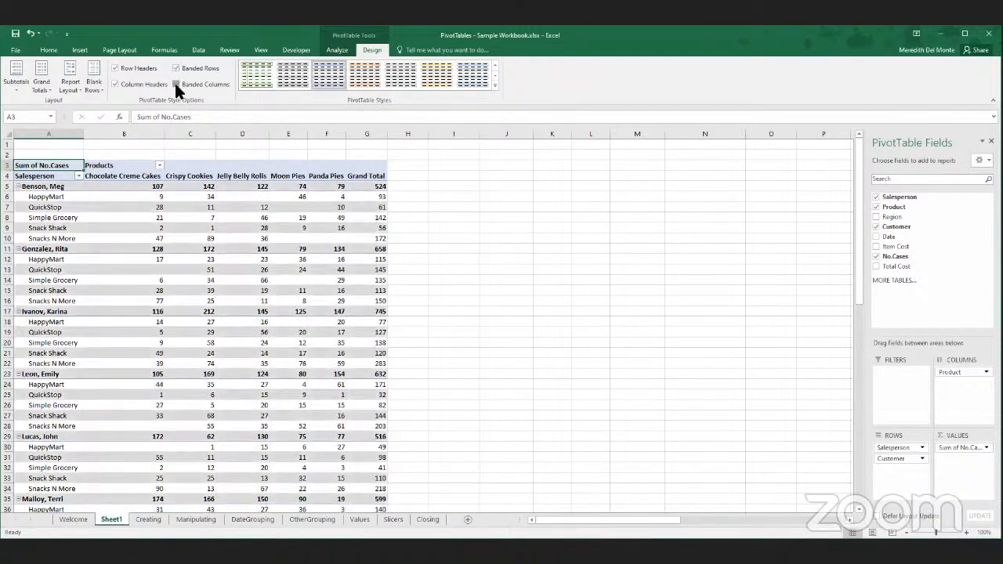
click(176, 84)
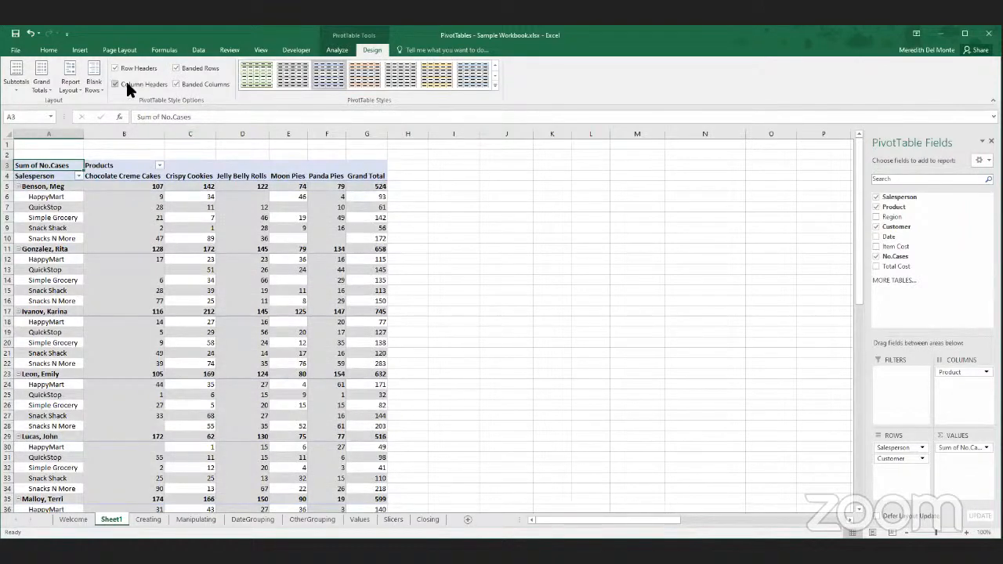
click(177, 68)
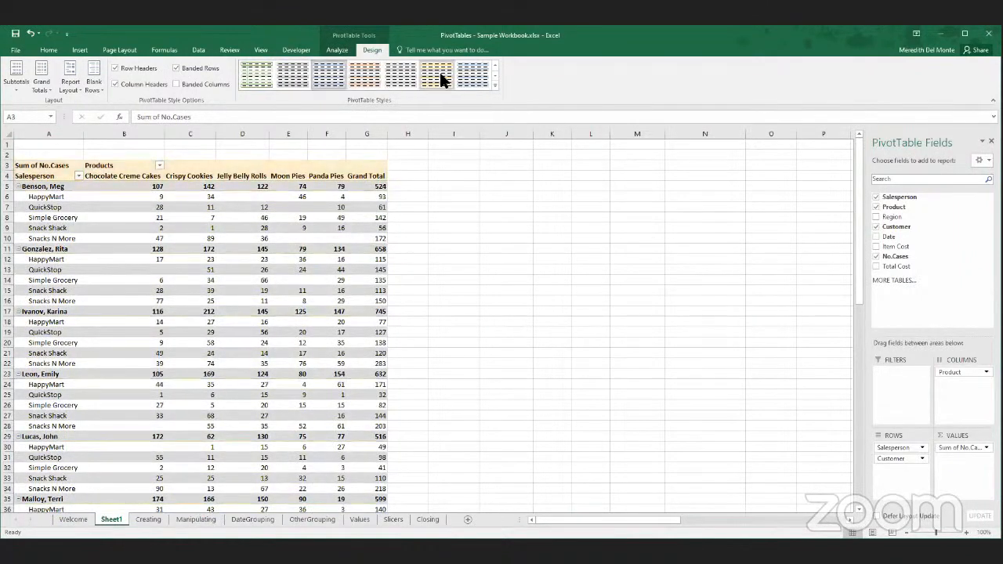
click(177, 69)
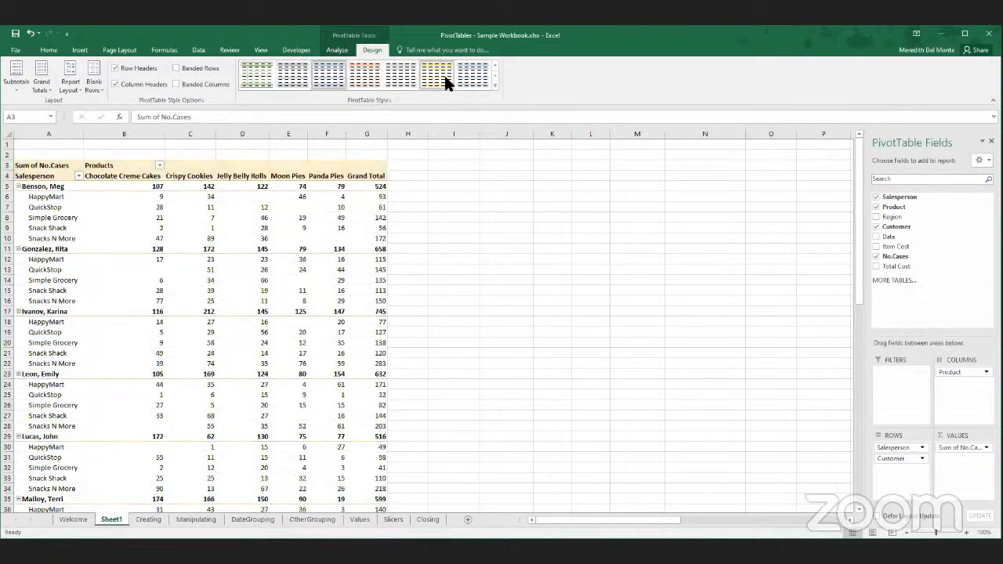
- Preview the light, medium and dark PivotTable styles on the table without applying any of them
click(494, 74)
click(492, 69)
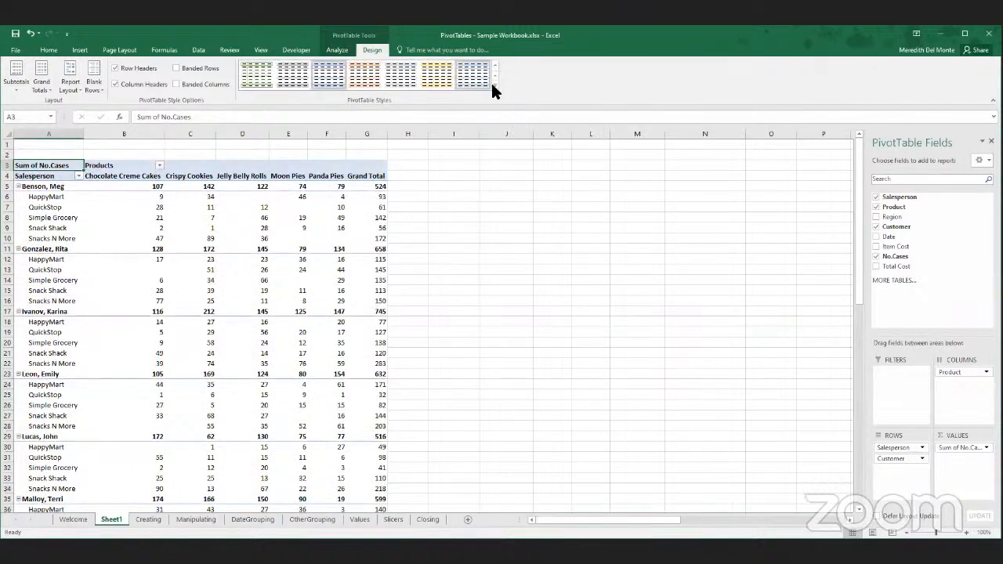
click(494, 86)
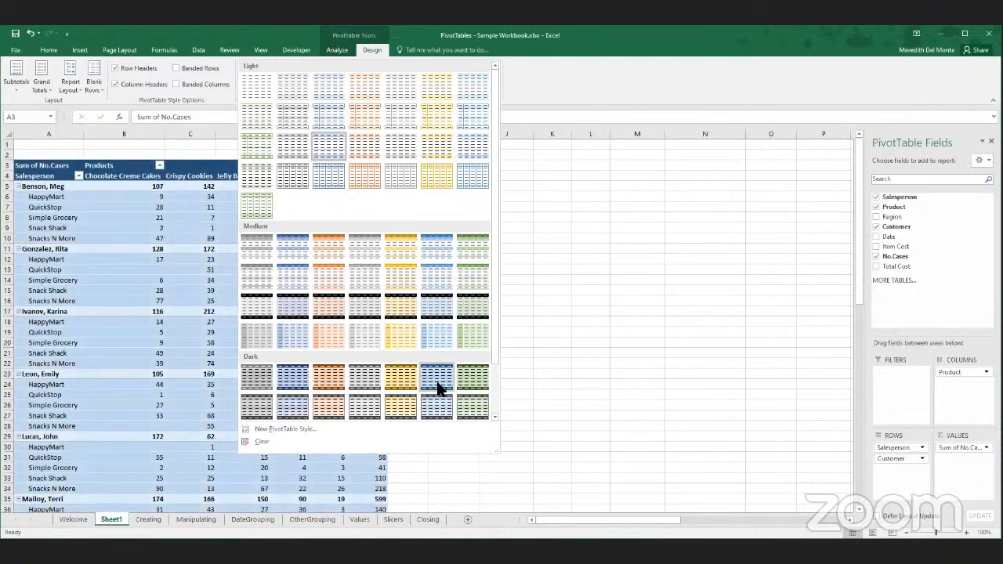
scroll(437, 385, down, 2)
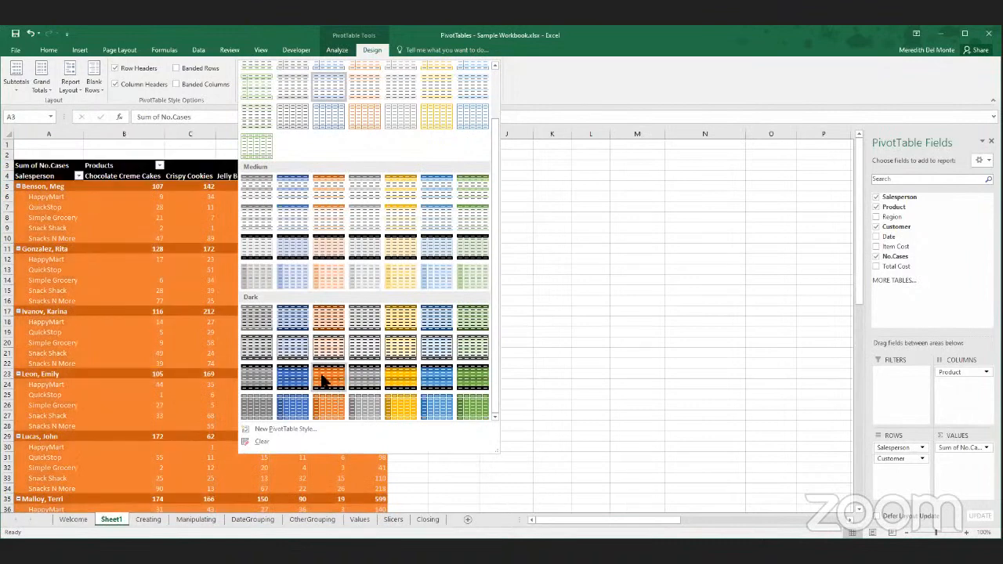
scroll(356, 350, up, 2)
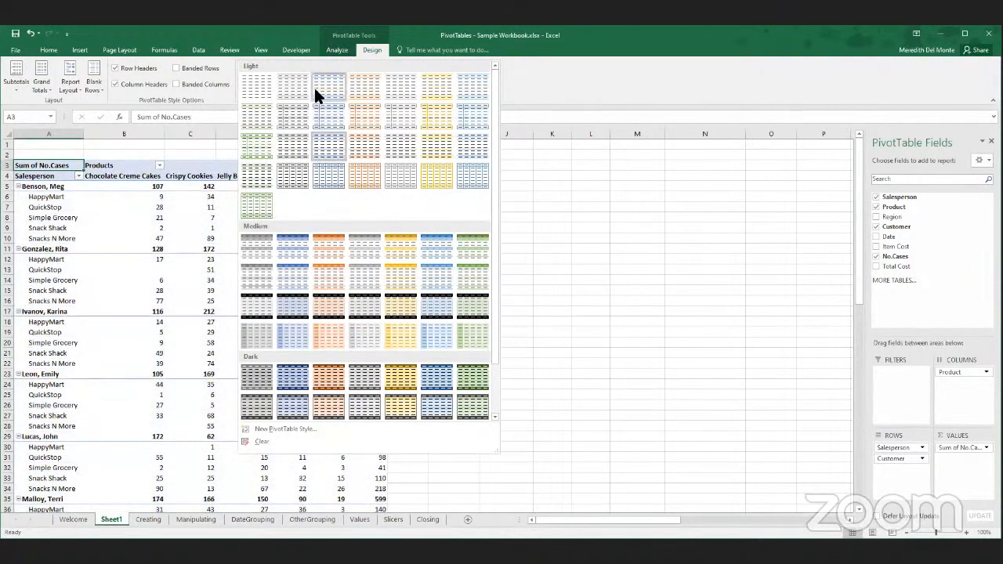
click(366, 47)
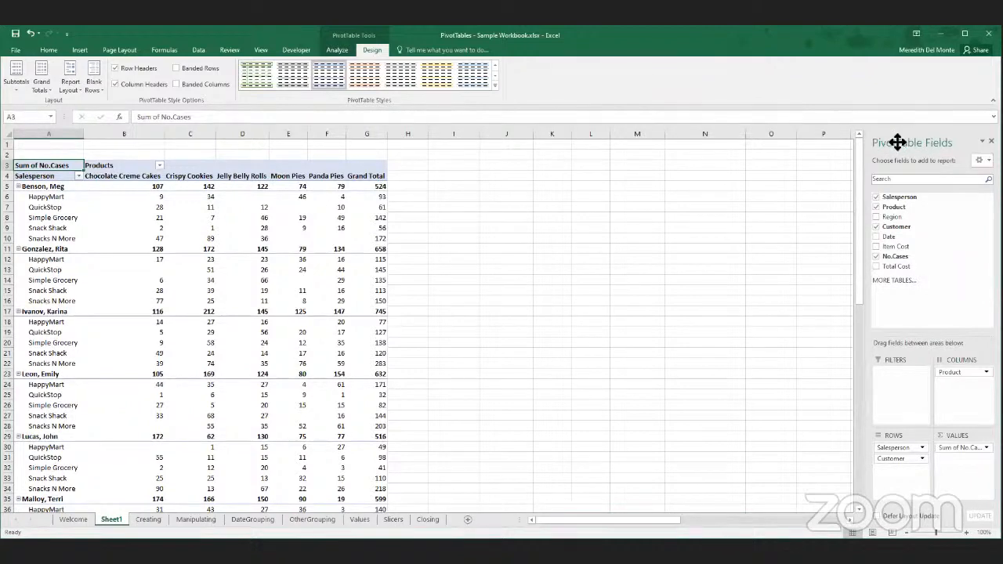
- Undock the PivotTable field list and float it over the empty cells beside the PivotTable
drag(897, 142, 783, 179)
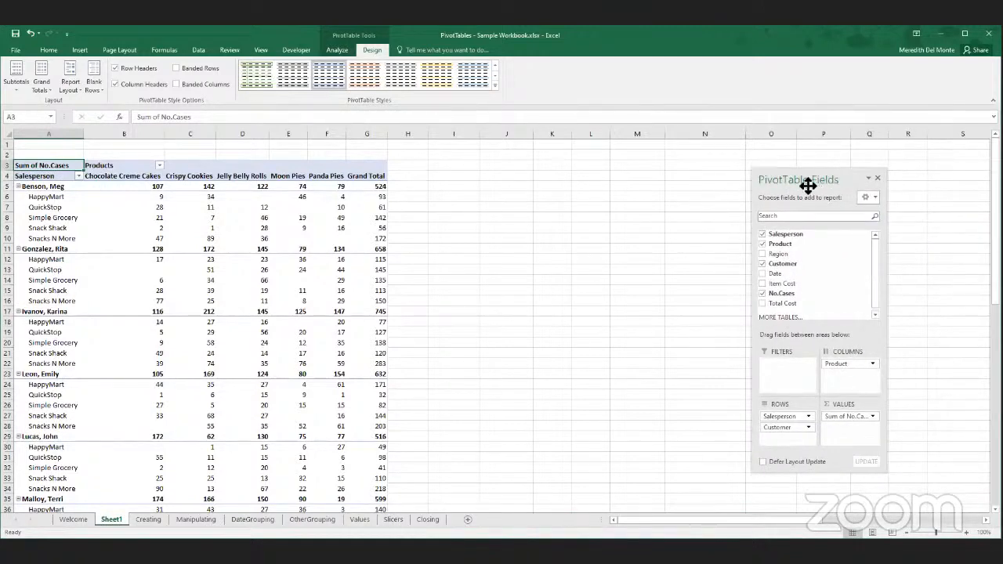
- Dock the PivotTable field list on the left side of the worksheet and move it back to its dock on the right
drag(808, 186, 6, 88)
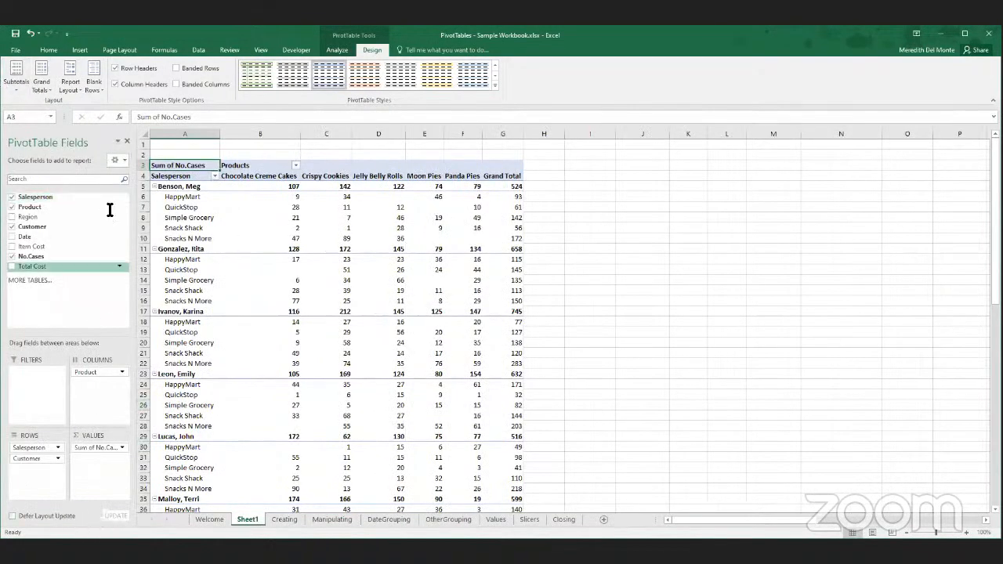
drag(69, 146, 965, 39)
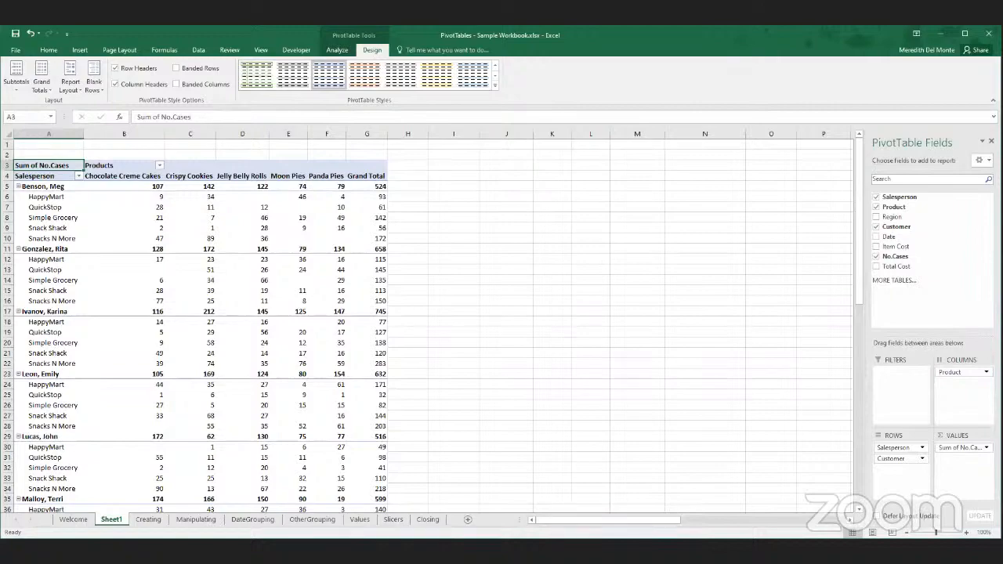
scroll(710, 392, down, 2)
scroll(710, 392, up, 2)
- Open Find and Replace on the Creating sheet and paste the salesperson name copied from cell A2 as the text to find
click(140, 520)
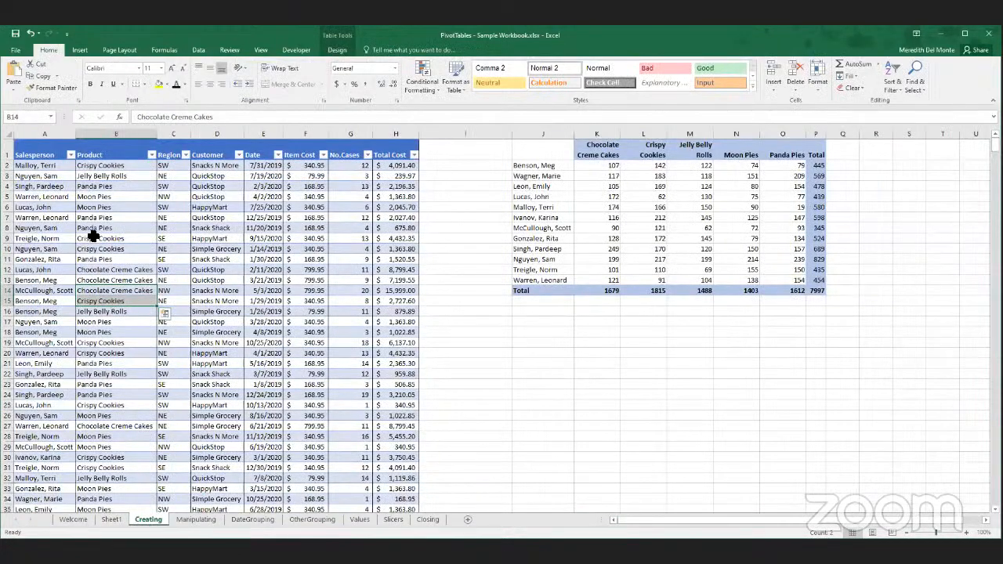
click(68, 167)
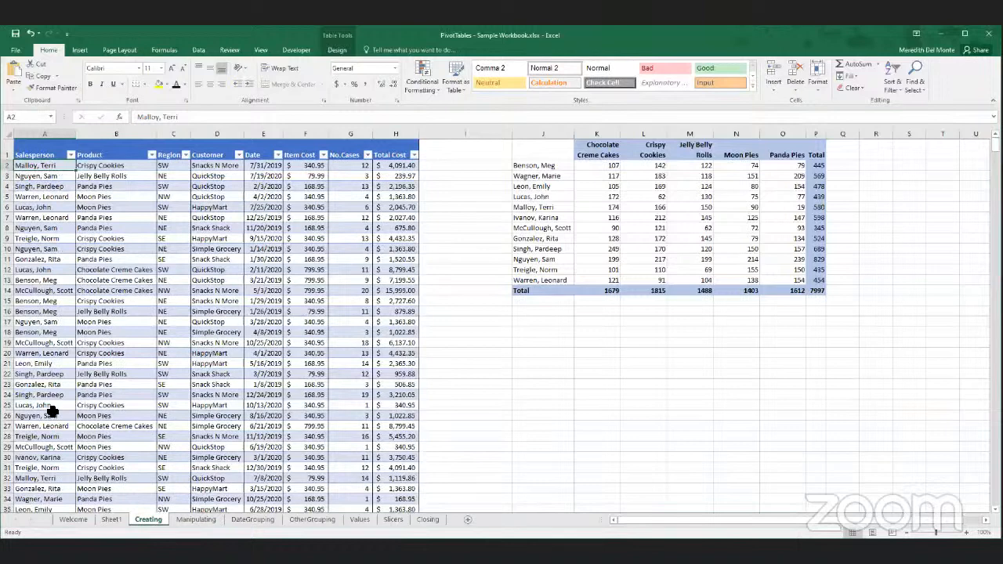
click(917, 88)
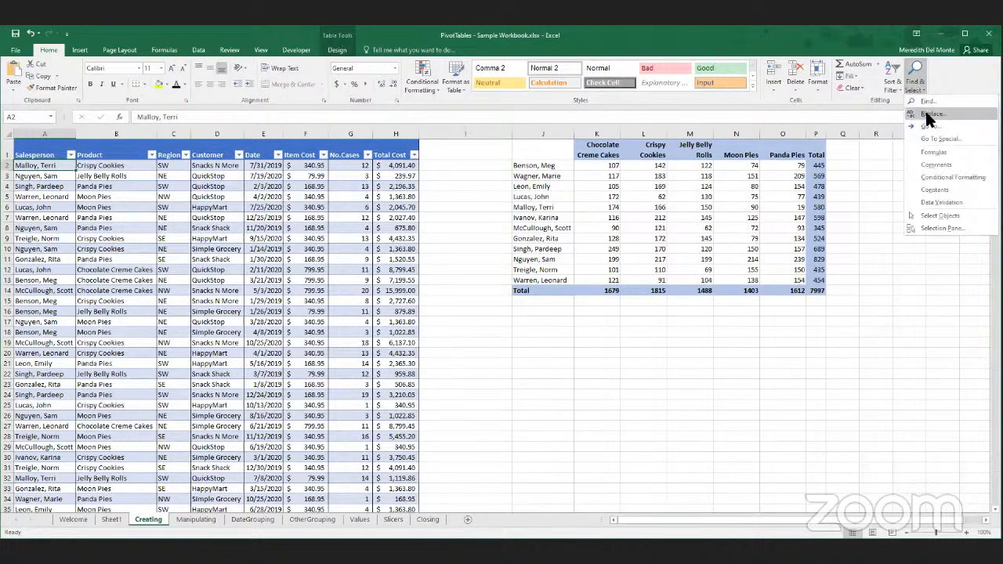
click(929, 116)
click(51, 176)
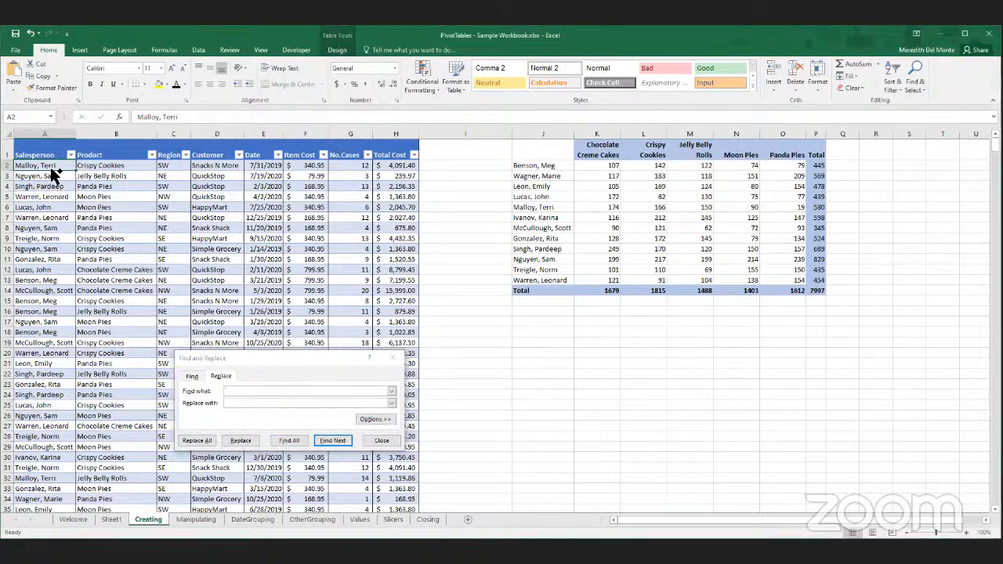
key(ctrl+c)
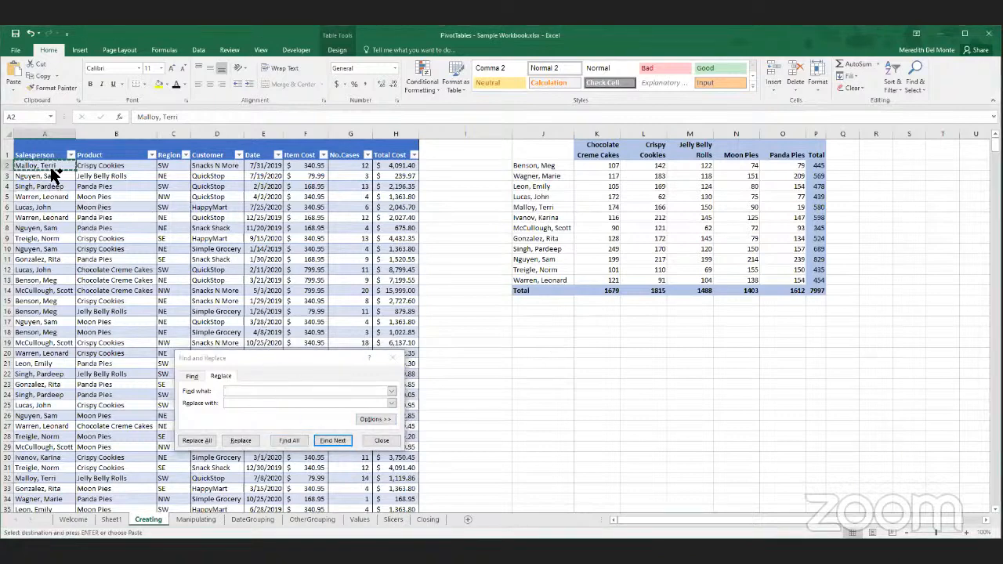
click(273, 389)
key(ctrl+v)
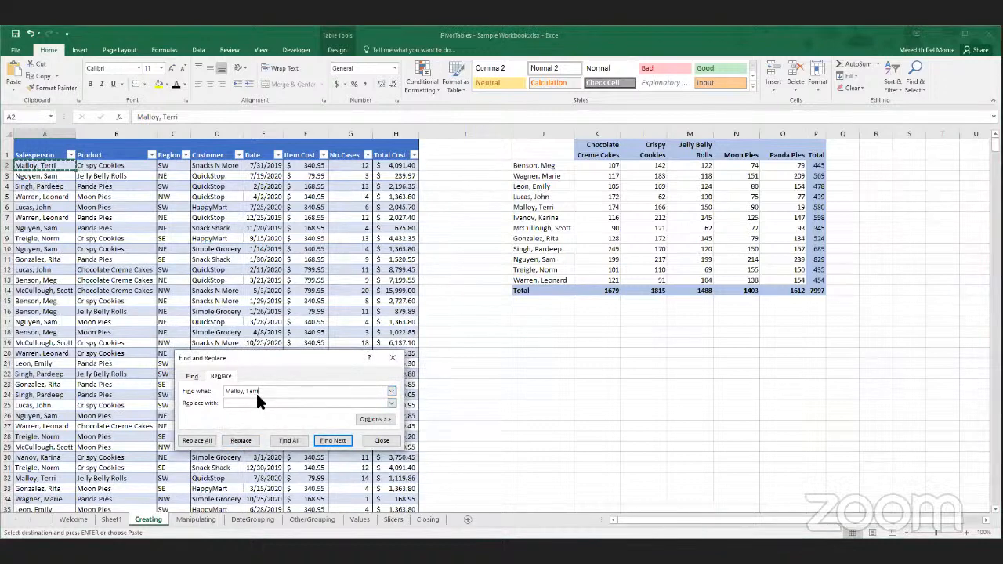
- Enter the same salesperson name with its last letter changed to y as the replacement, replace all occurrences and close Find and Replace
click(251, 404)
key(ctrl+v)
key(BackSpace)
text(y)
click(198, 441)
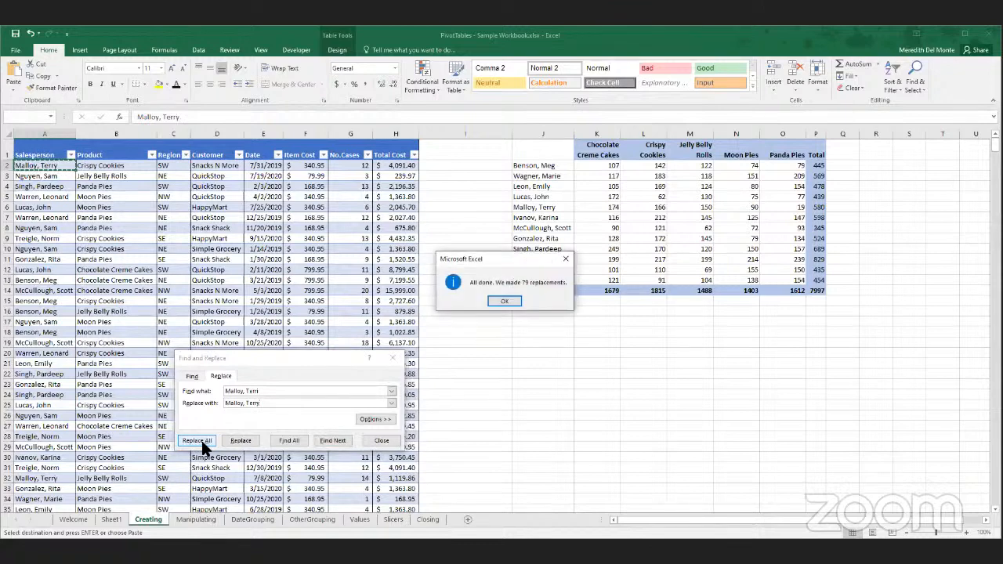
click(510, 302)
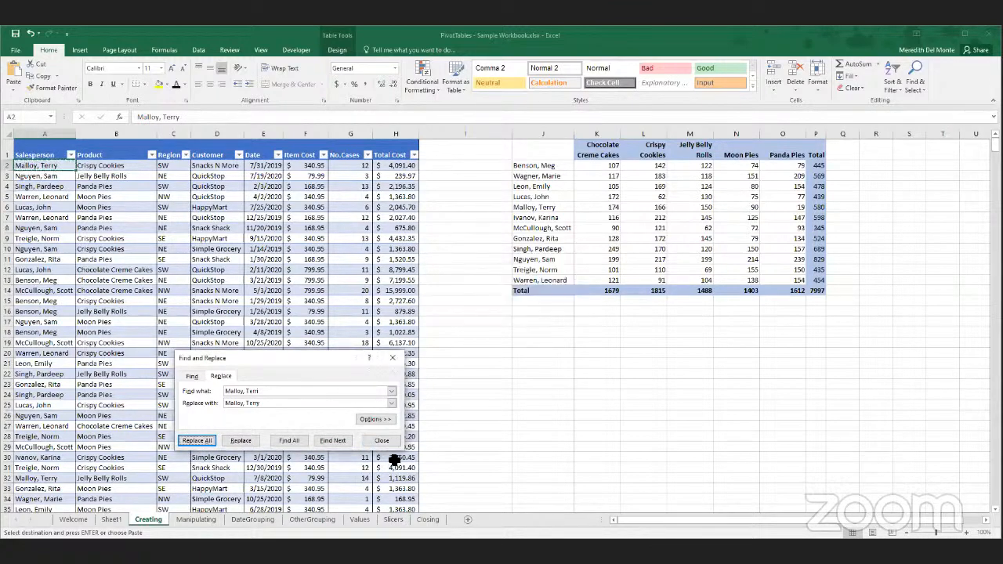
click(393, 441)
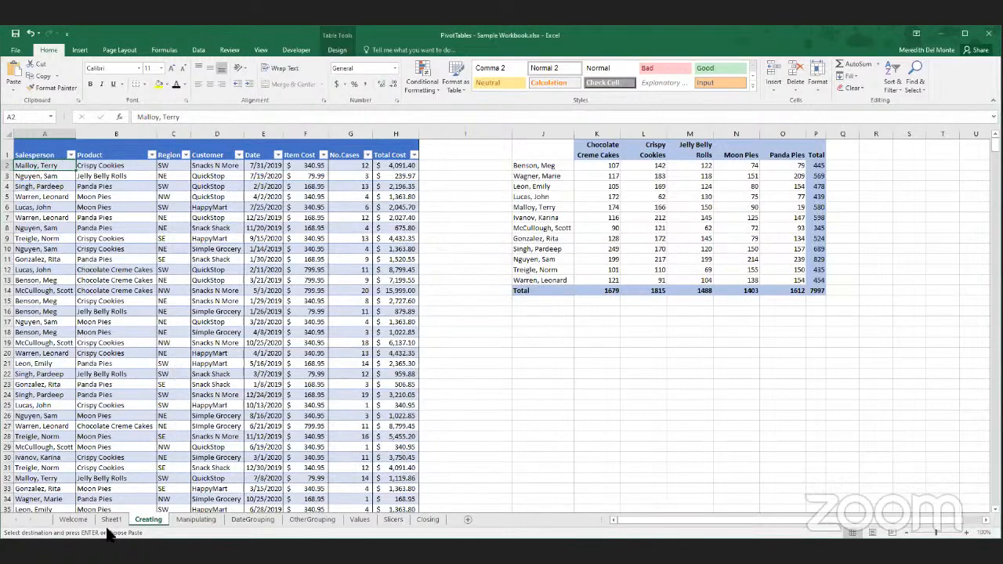
- Refresh the PivotTable on Sheet1 to bring in the corrected salesperson name
click(110, 520)
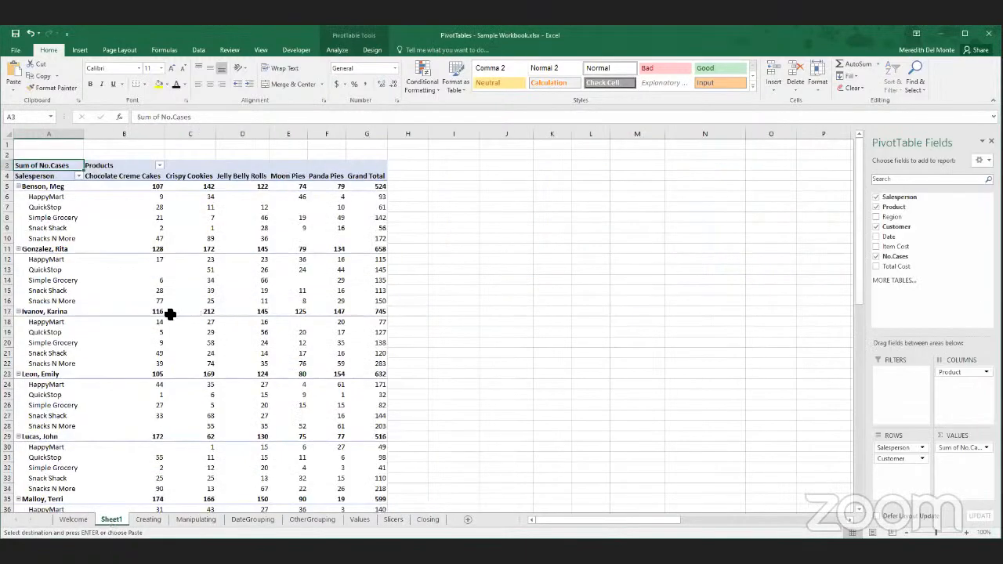
scroll(93, 316, down, 5)
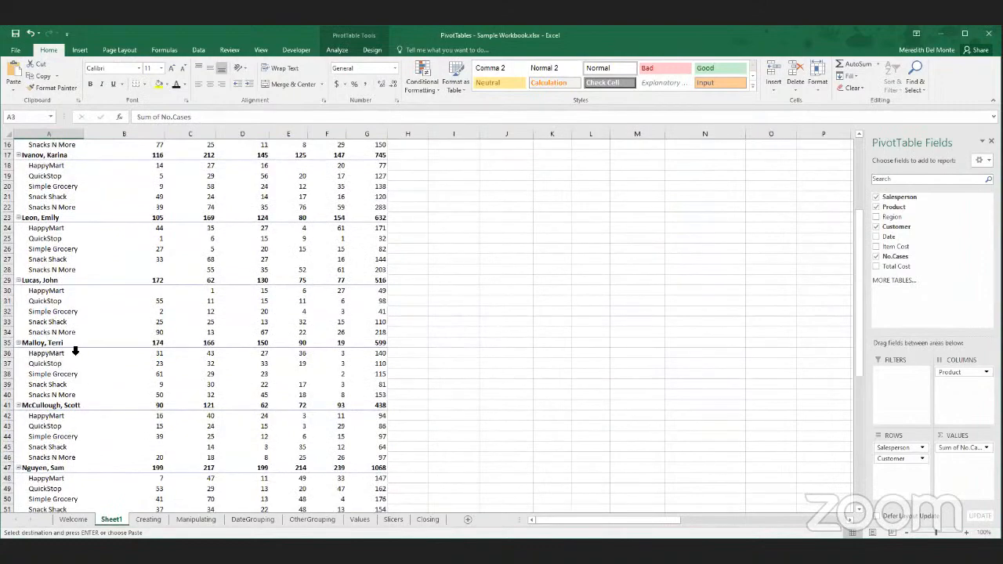
scroll(75, 352, up, 4)
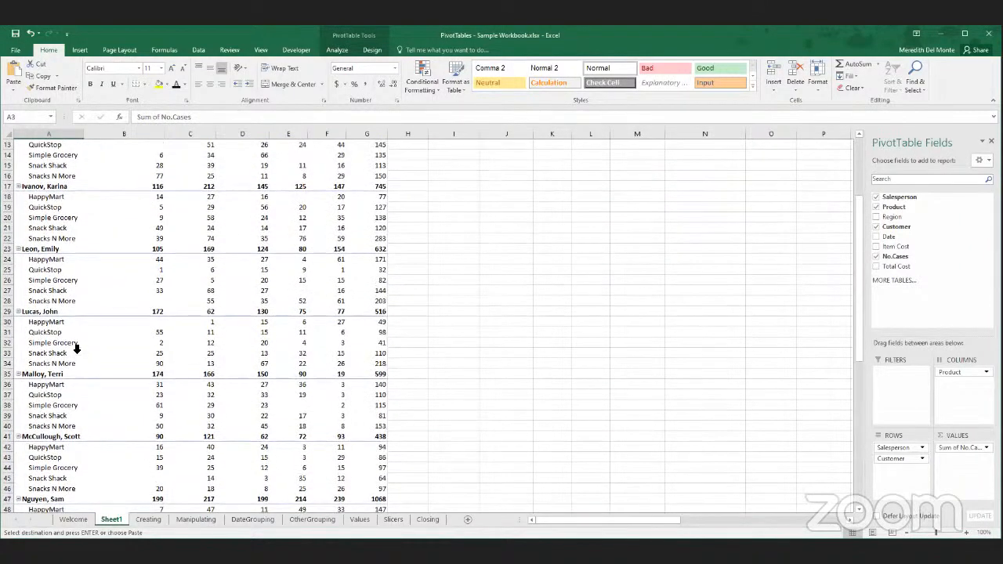
scroll(76, 350, up, 1)
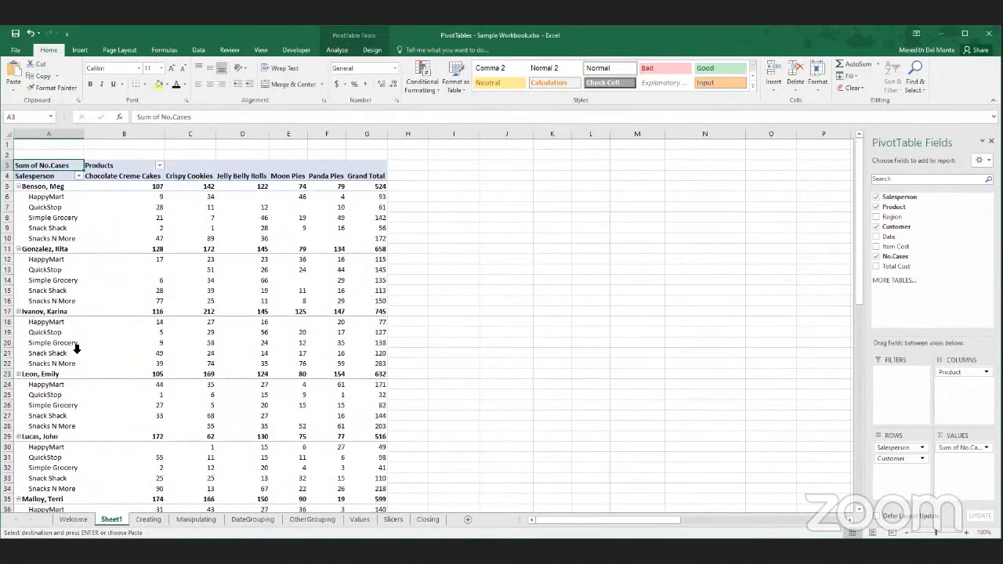
click(341, 53)
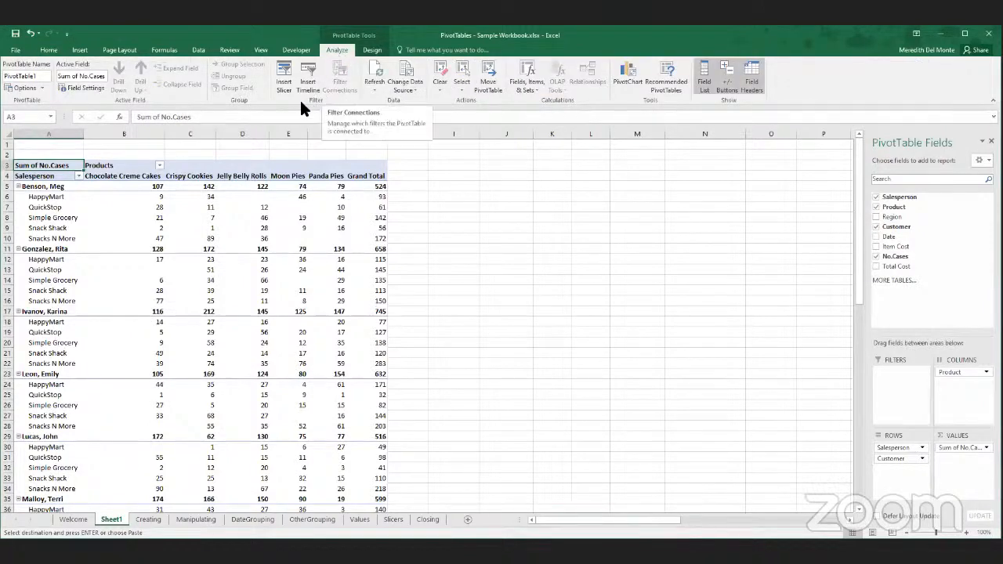
click(375, 67)
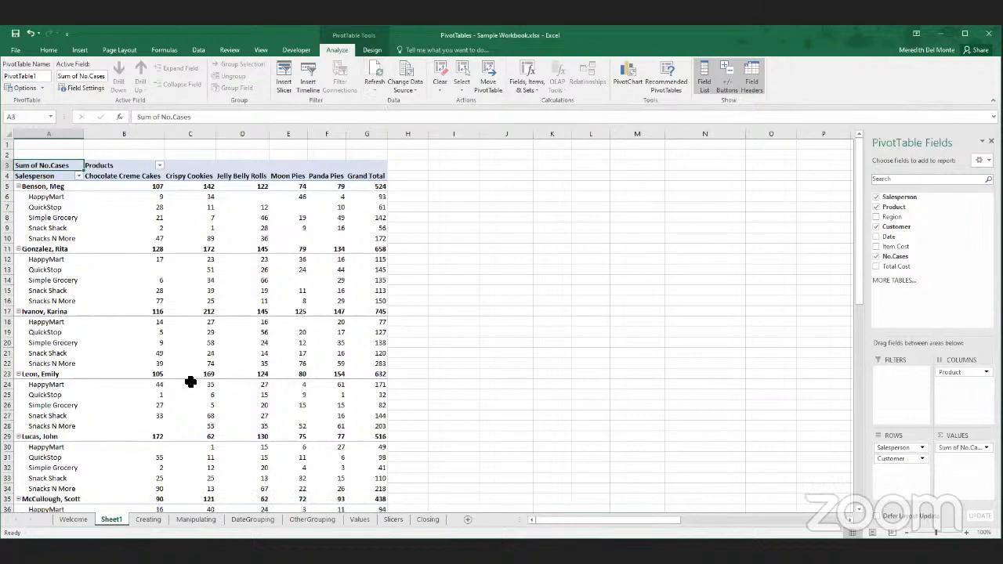
- Sort the PivotTable's Salesperson field from A to Z
scroll(191, 377, down, 4)
scroll(191, 377, down, 11)
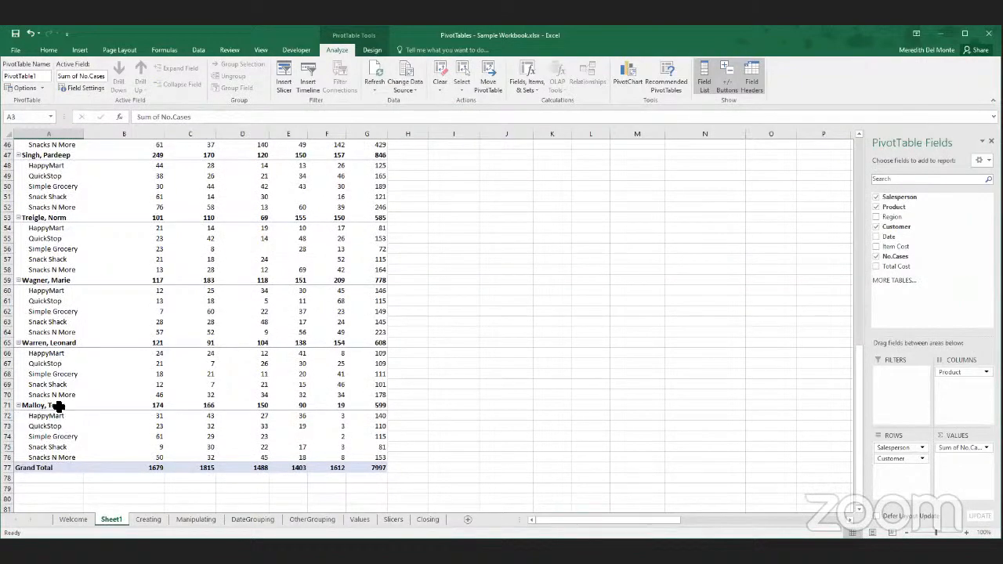
scroll(92, 409, up, 15)
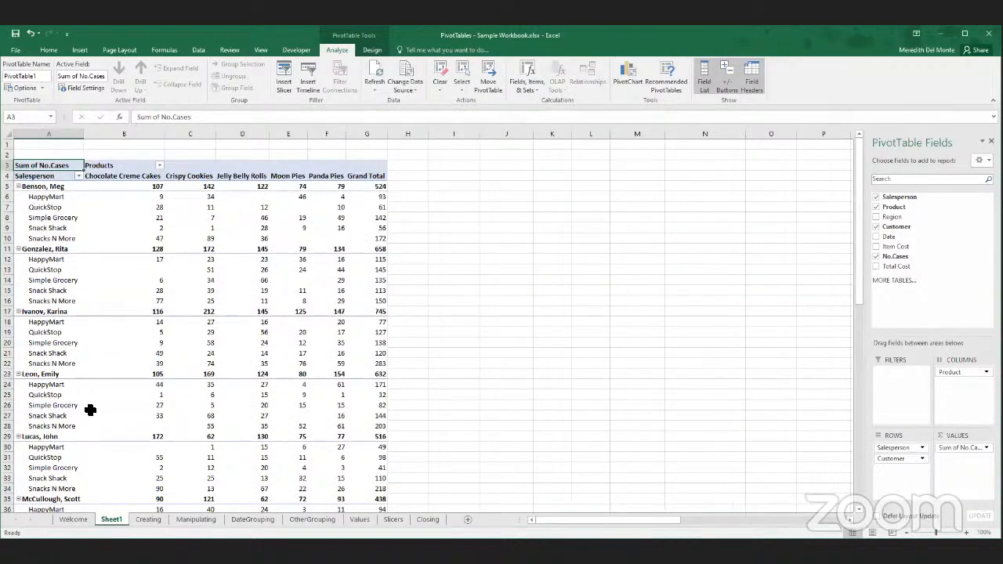
click(79, 176)
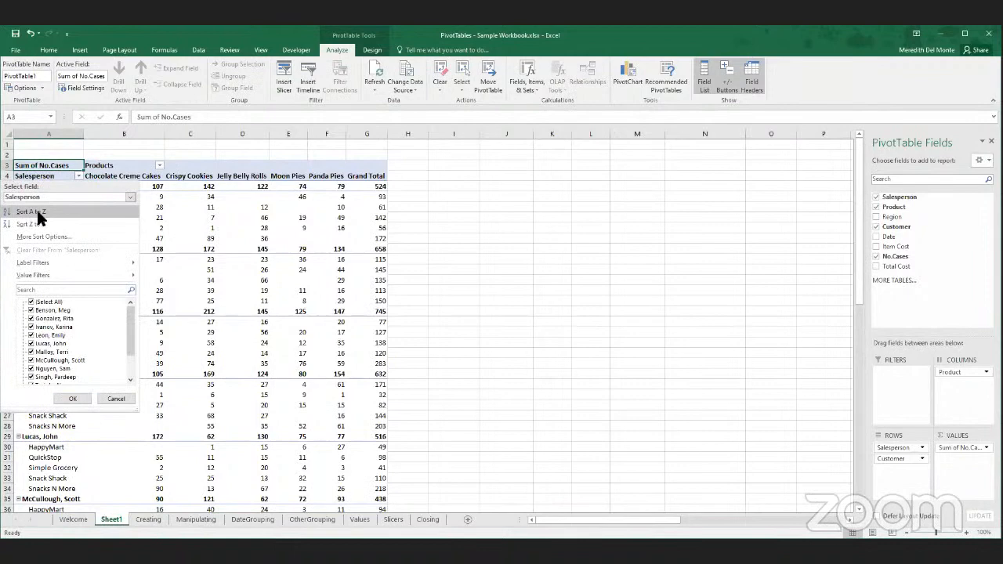
click(37, 210)
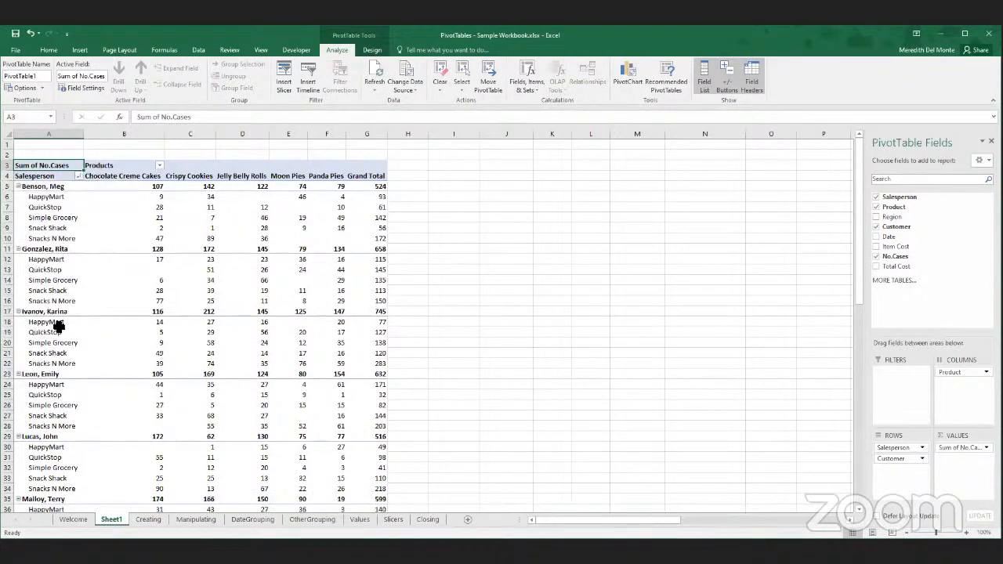
scroll(54, 361, down, 4)
scroll(55, 392, up, 4)
- Filter the PivotTable's Products to show only Chocolate Creme Cakes and Jelly Belly Rolls
click(159, 165)
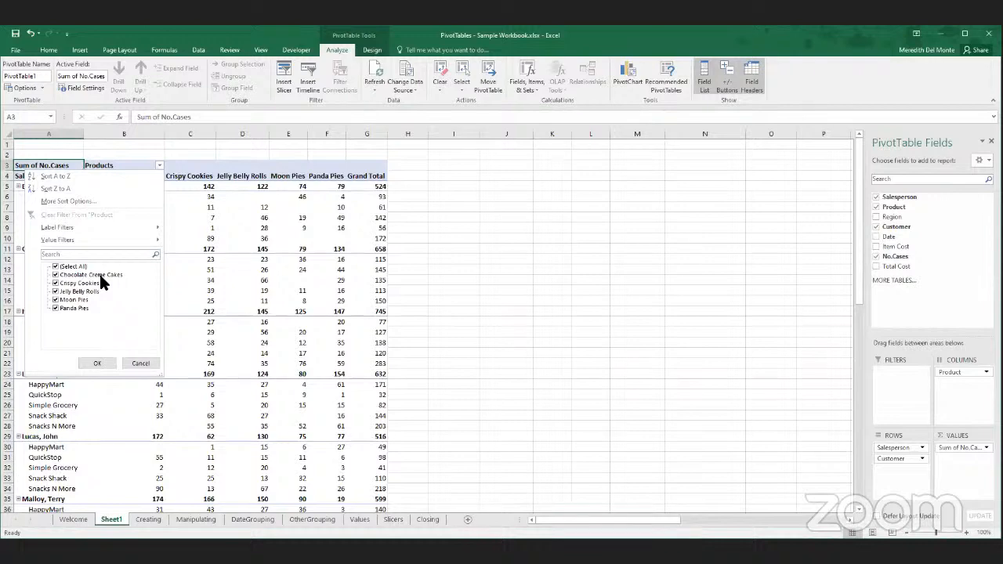
click(57, 268)
click(55, 267)
click(55, 275)
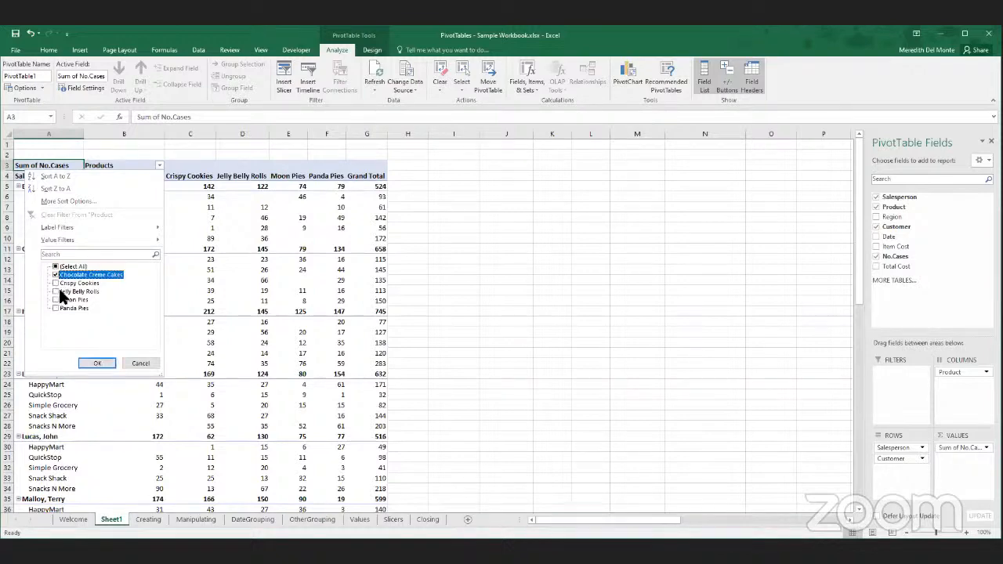
click(54, 291)
click(92, 357)
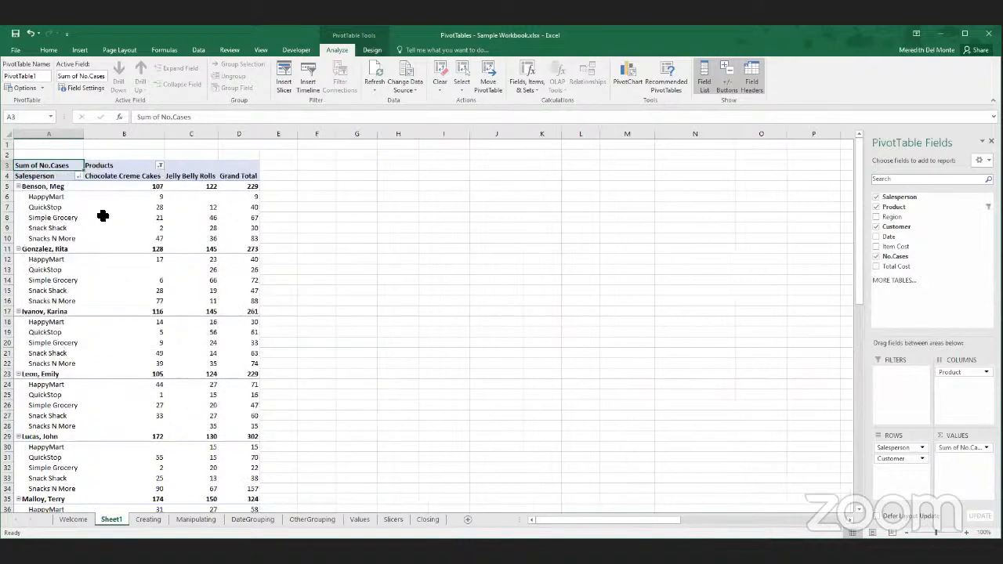
- Clear the filter from the Product field and look through the Salesperson filter options
click(160, 165)
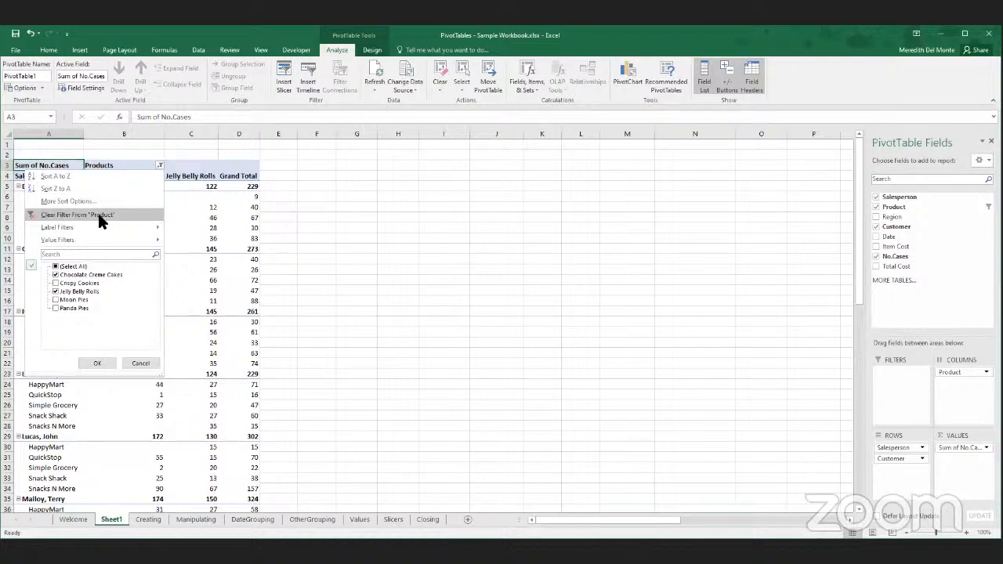
click(99, 216)
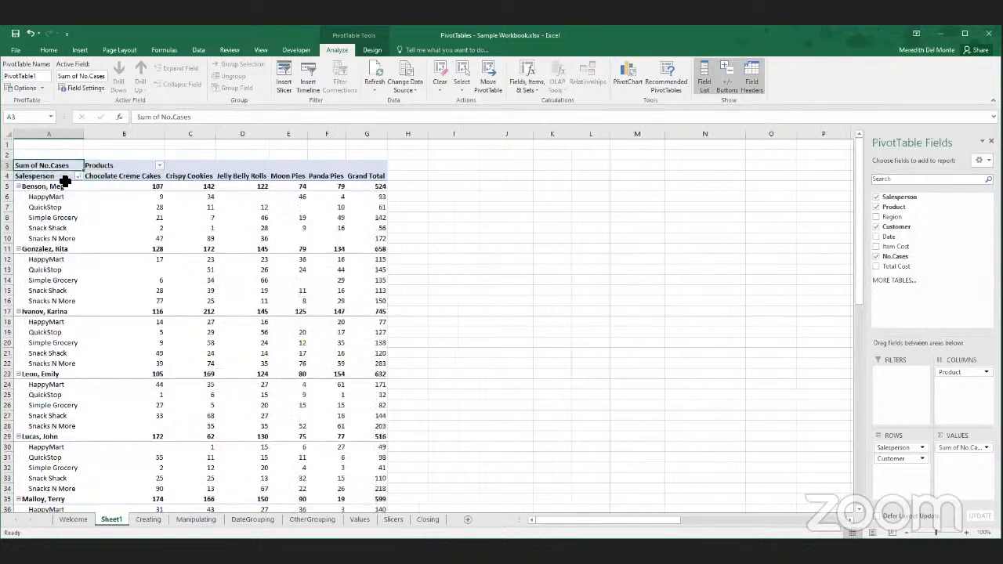
click(78, 177)
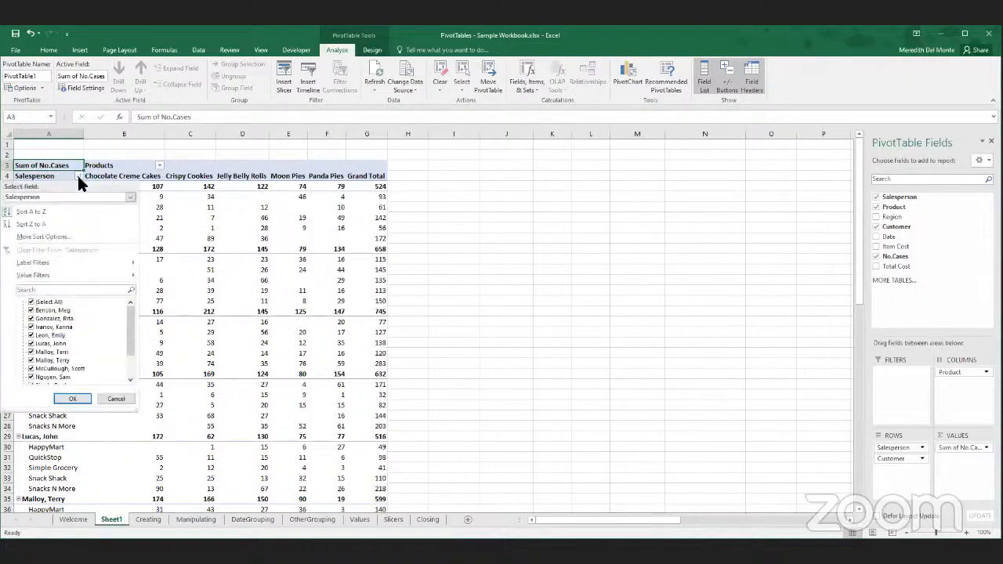
click(78, 177)
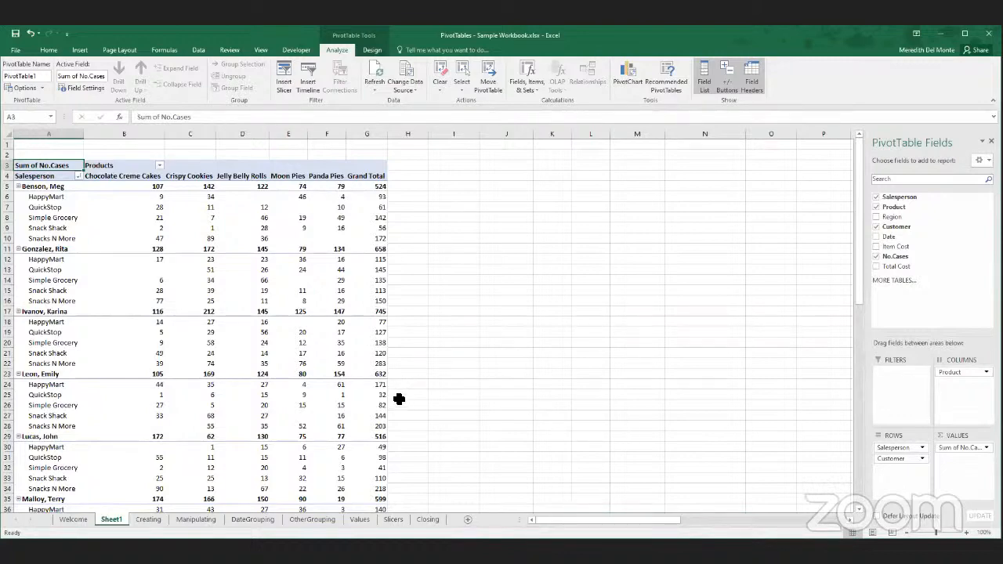
scroll(396, 396, down, 3)
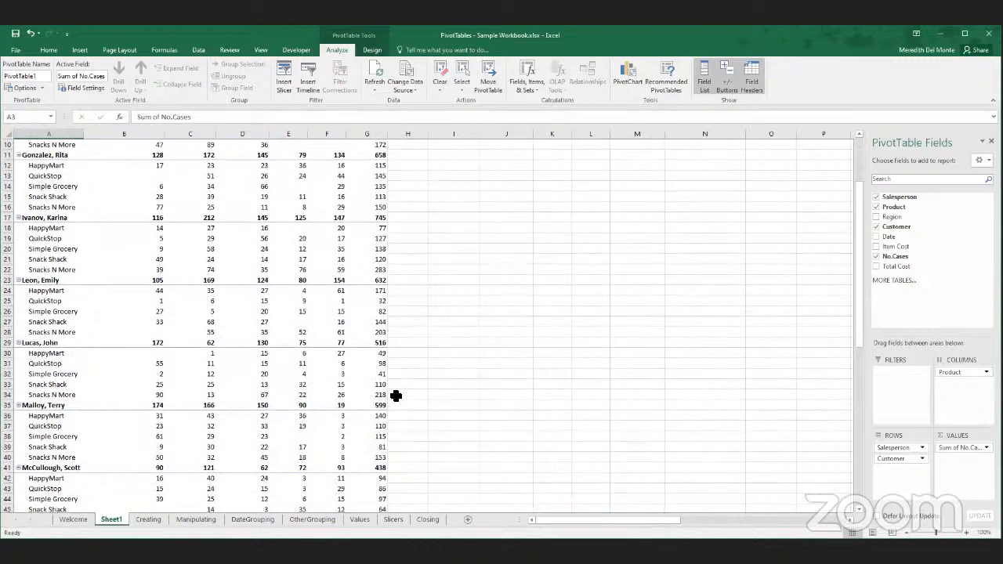
scroll(392, 399, up, 3)
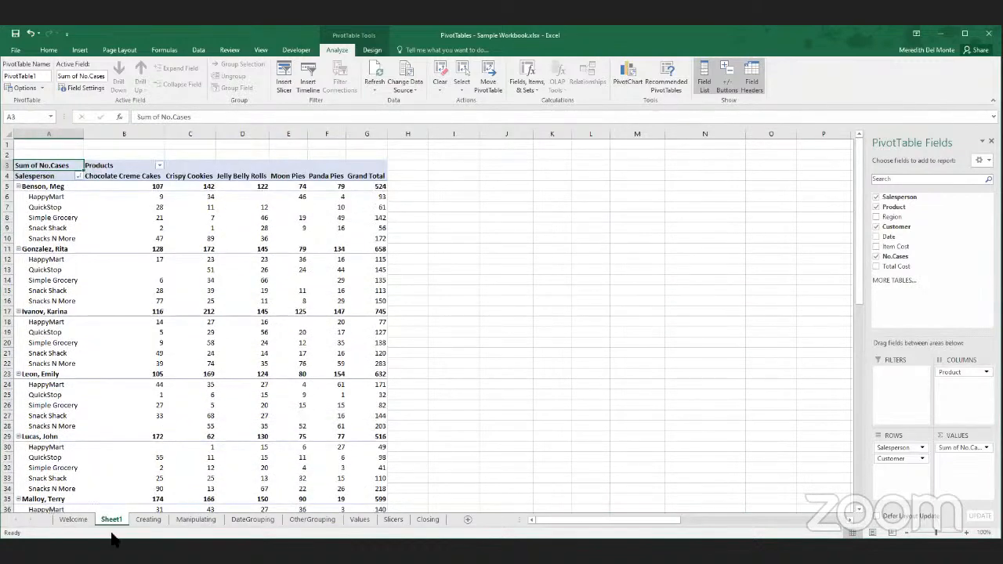
- Remove the Date field from the rows of the PivotTable on the DateGrouping sheet
click(266, 520)
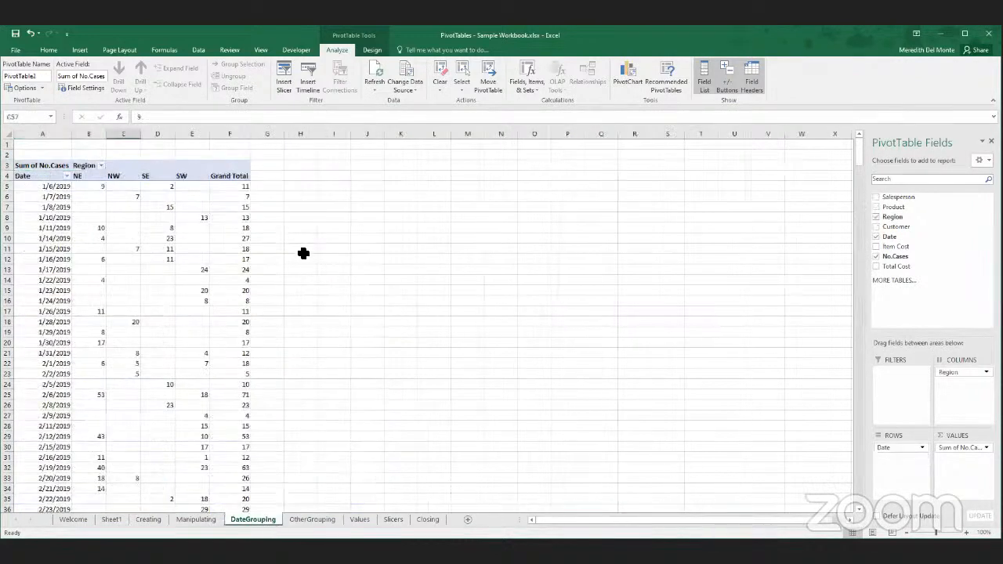
scroll(302, 255, down, 1)
scroll(302, 255, up, 1)
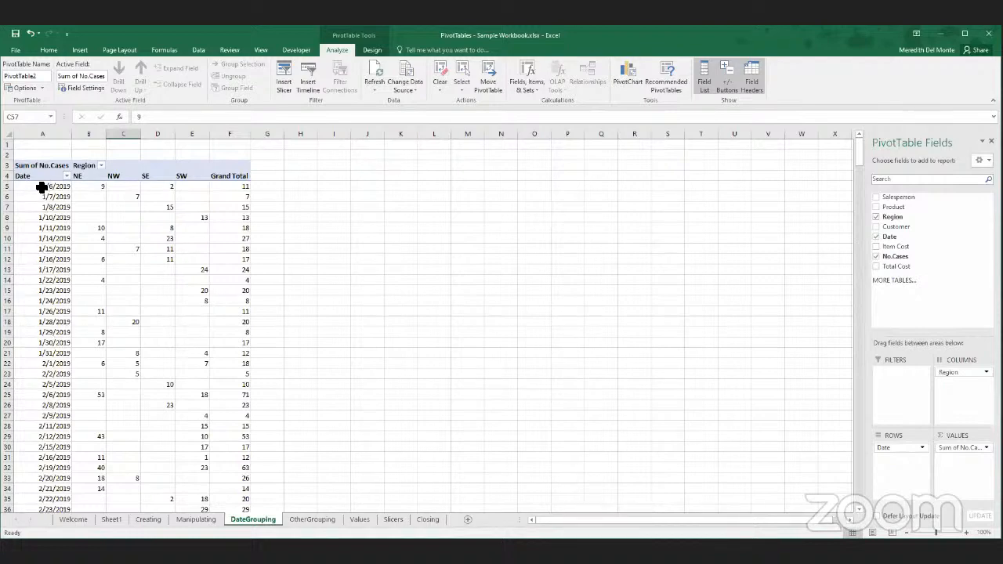
click(903, 450)
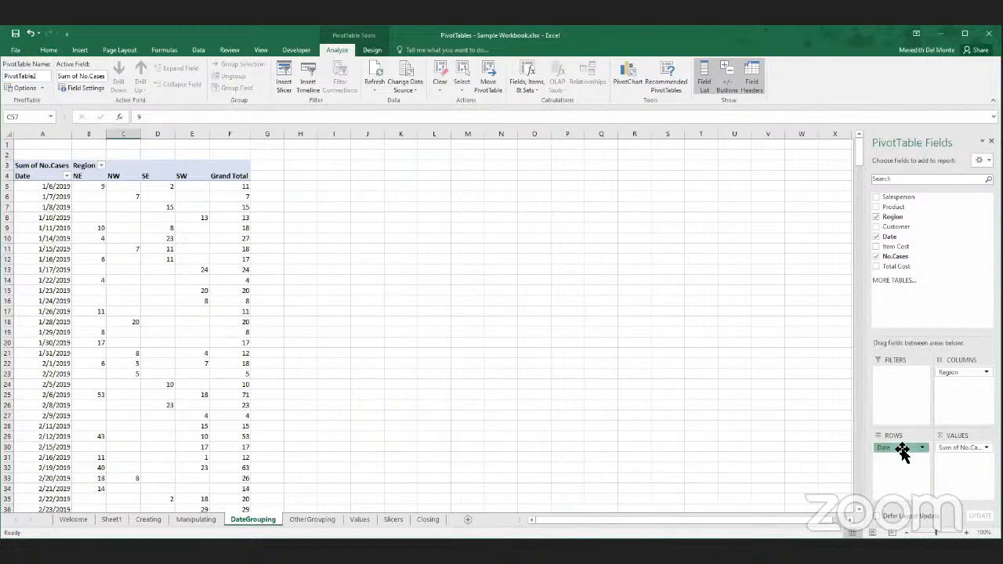
drag(903, 451, 757, 391)
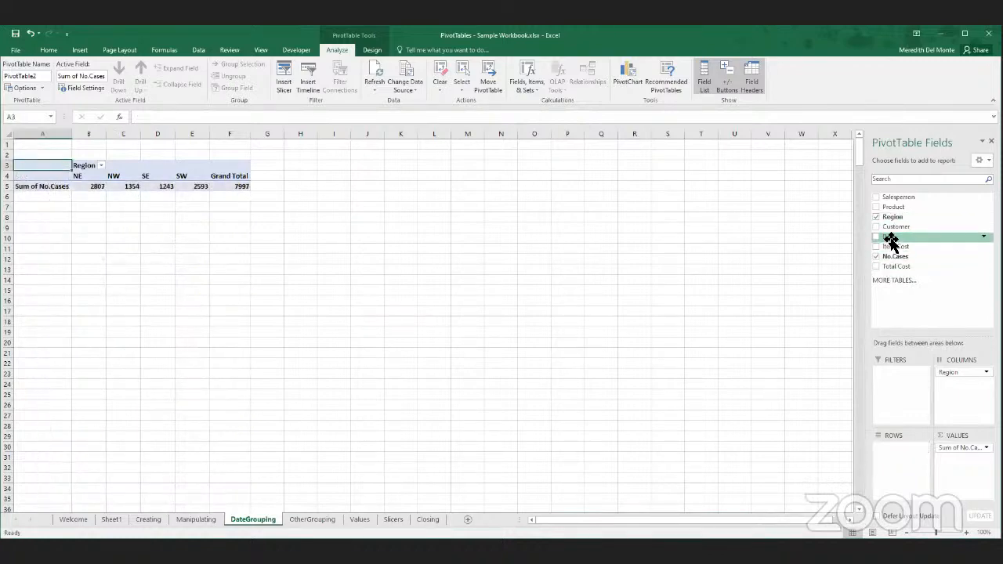
- Add the Date field to the PivotTable rows and expand 2019, 2020, Qtr1 and Qtr2 down to months
drag(891, 238, 891, 455)
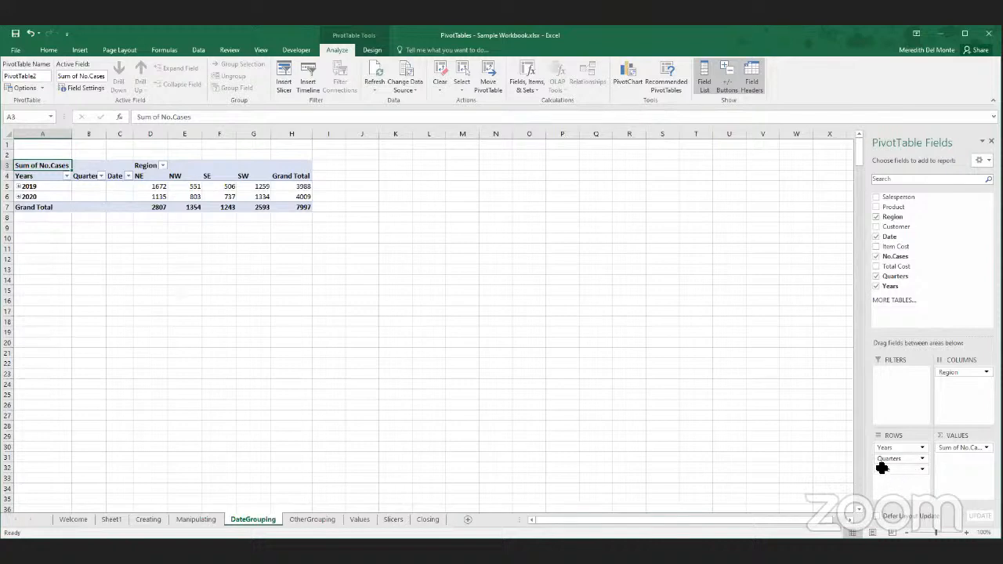
double_click(55, 185)
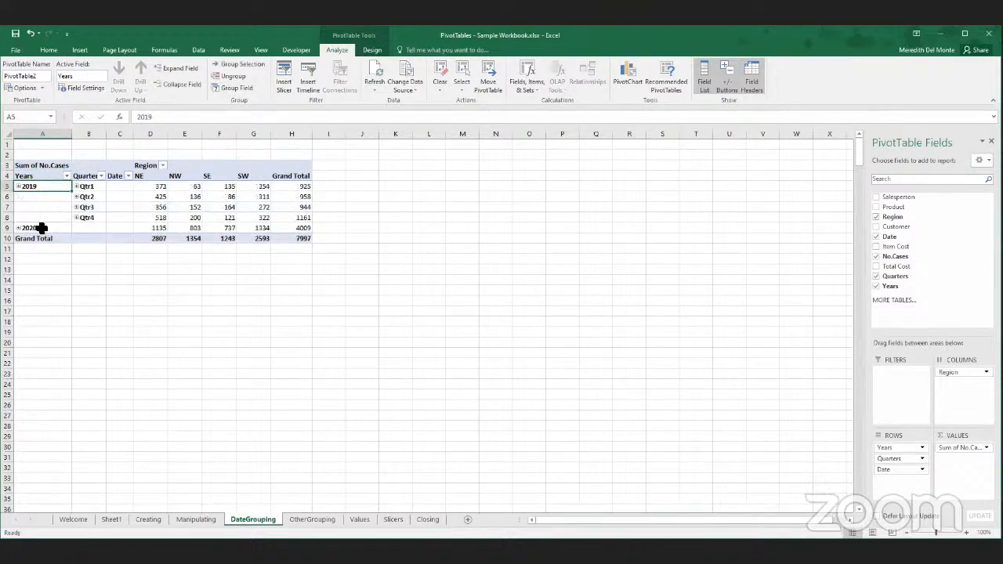
double_click(38, 229)
double_click(87, 188)
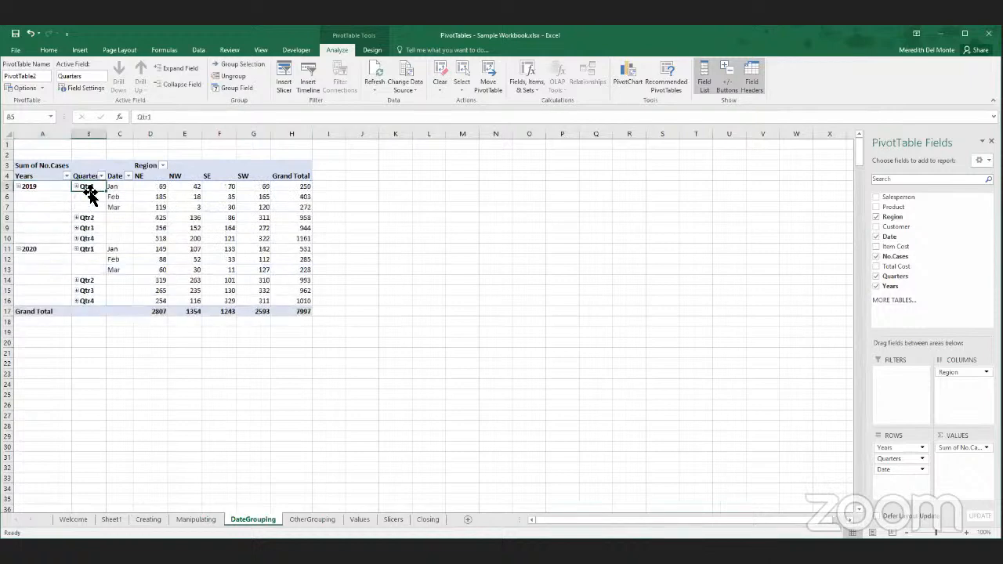
click(87, 220)
double_click(87, 220)
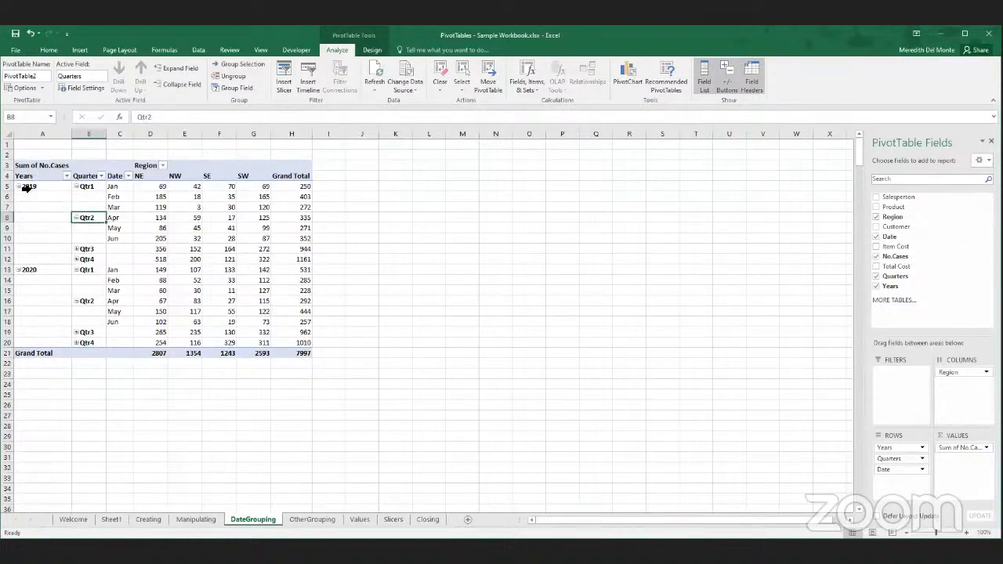
- Regroup the PivotTable's dates by Days only, deselecting Months, Quarters and Years
right_click(91, 217)
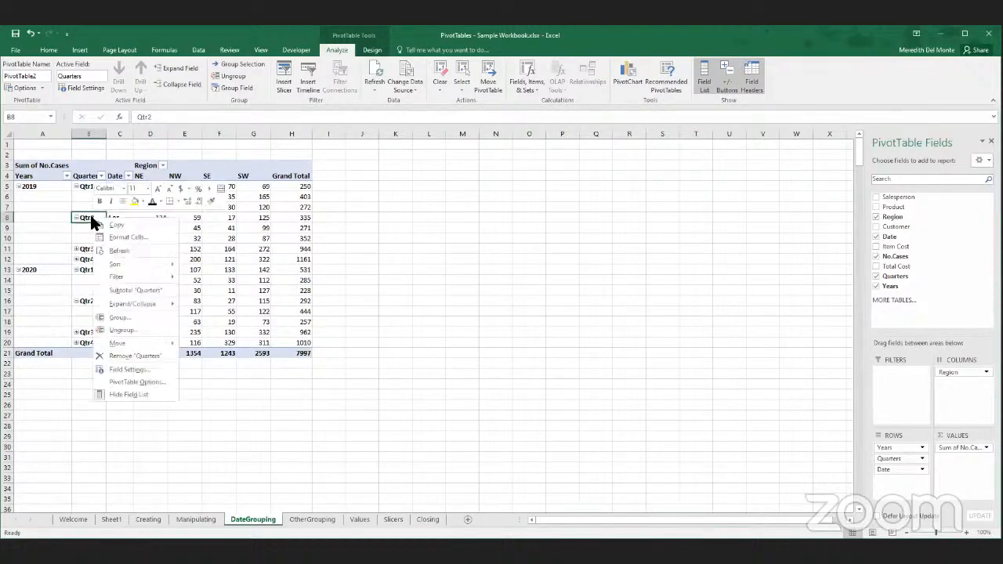
click(125, 316)
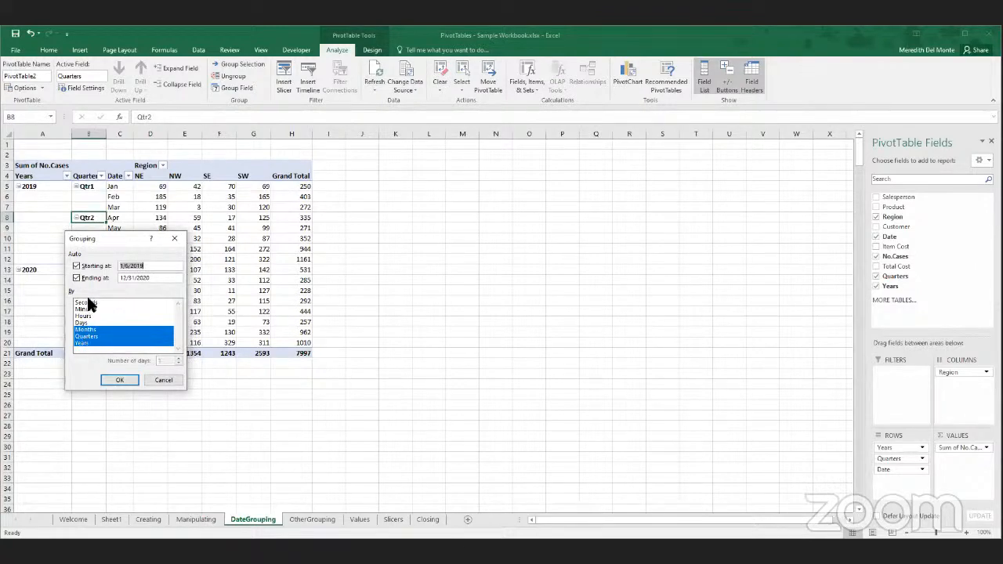
click(120, 329)
click(112, 337)
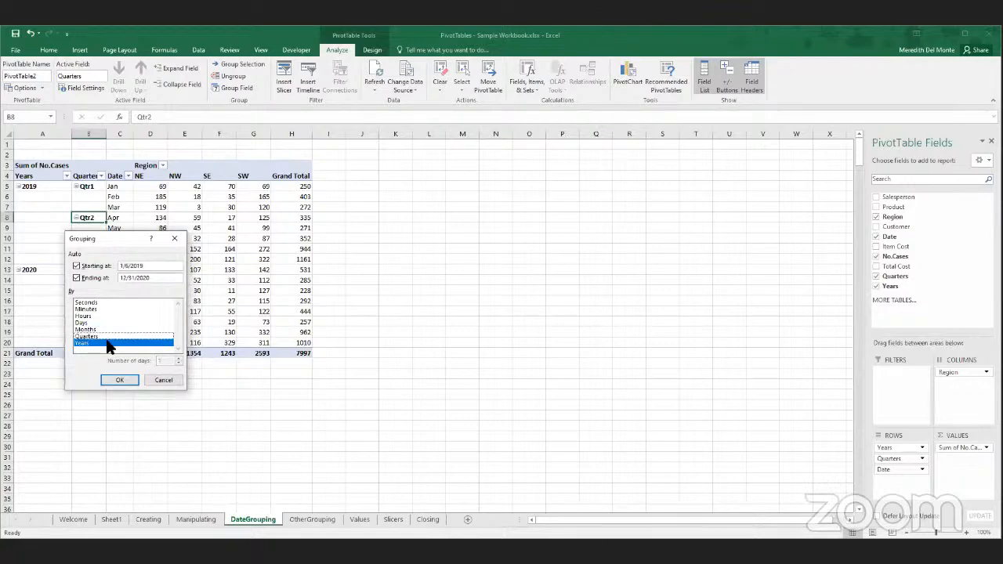
click(107, 344)
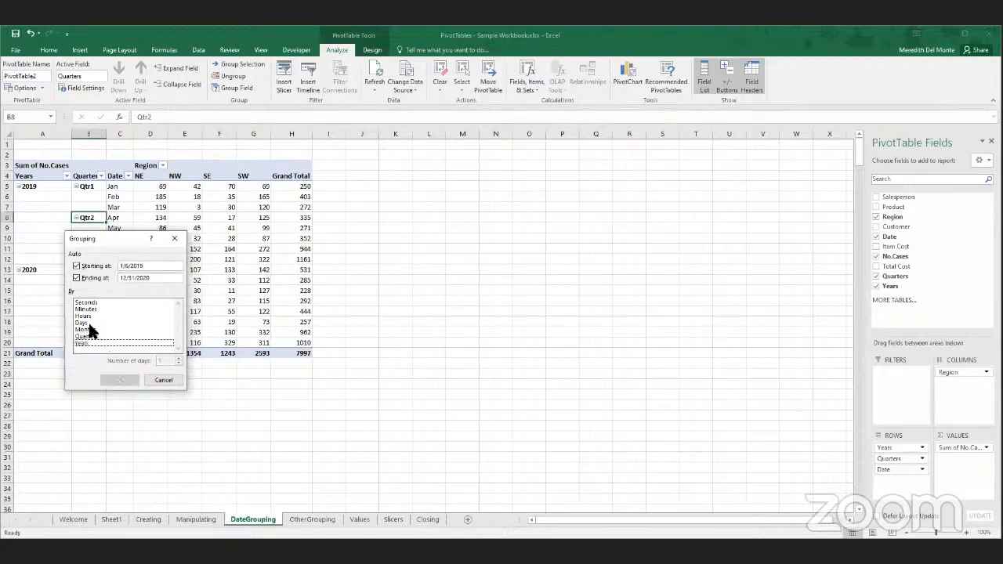
click(88, 322)
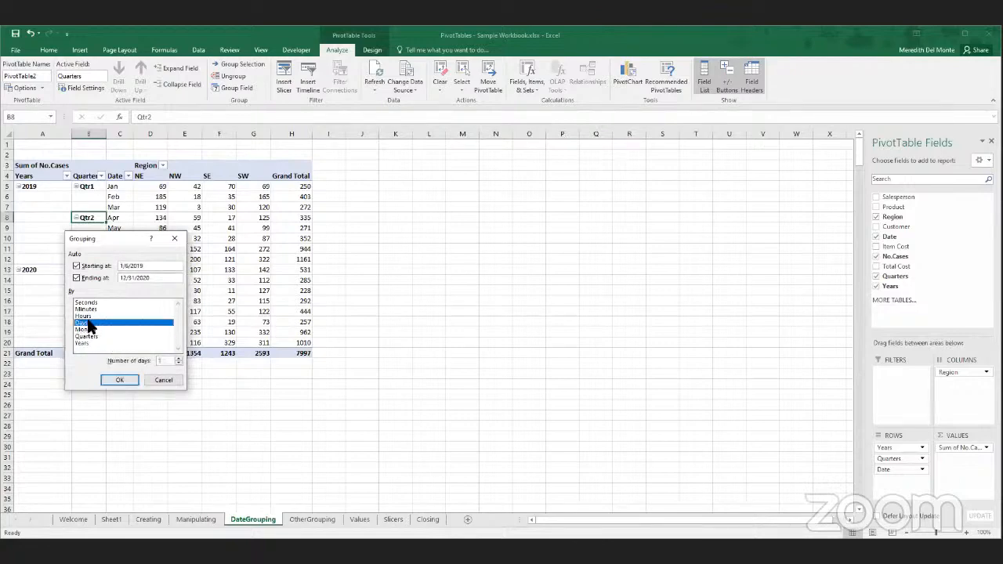
click(126, 379)
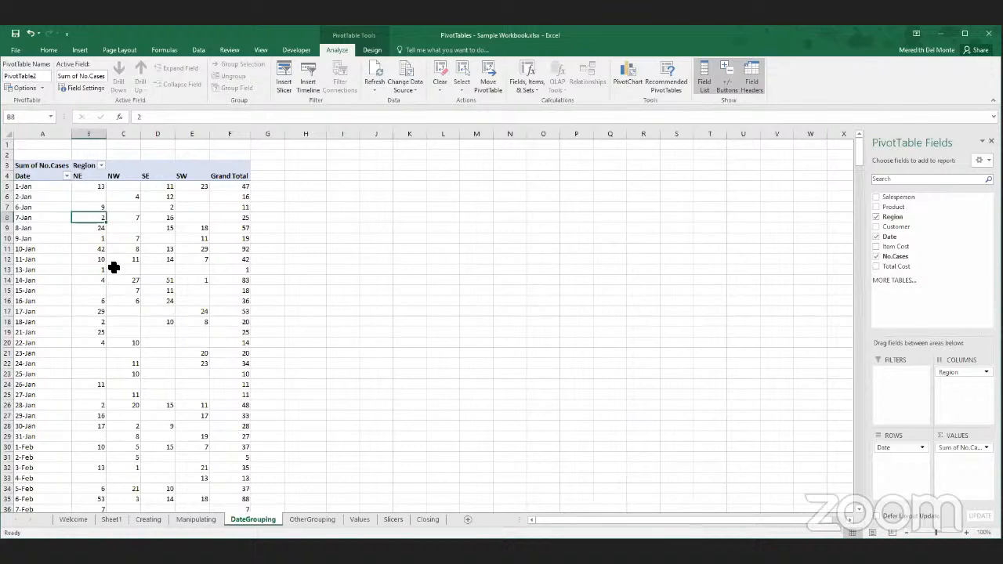
- Undo the day grouping, the expansions and the Date field changes, back to the PivotTable with individual ungrouped dates
key(ctrl+z)
key(ctrl+z)
key(ctrl+z)
key(ctrl+z)
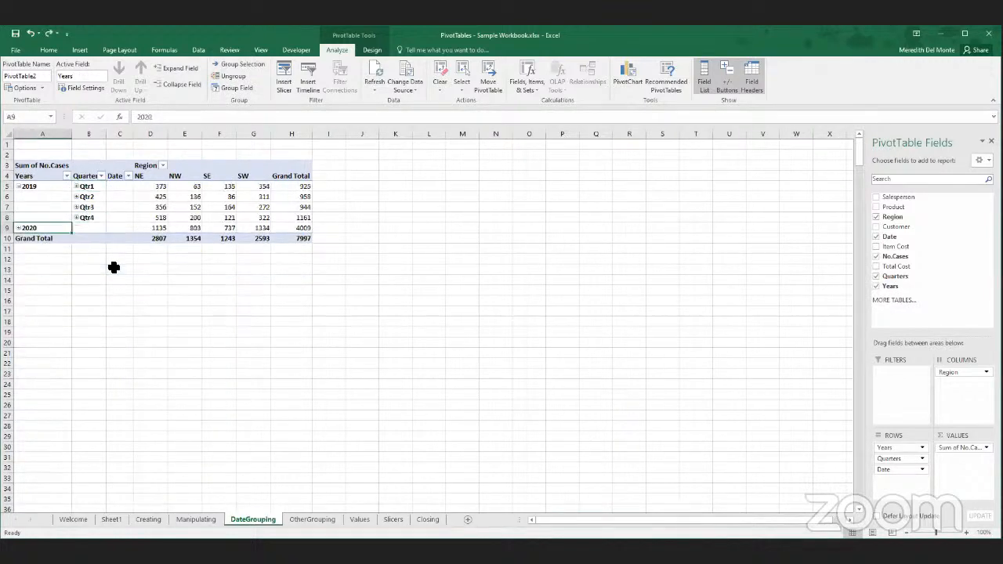
key(ctrl+z)
key(ctrl+z)
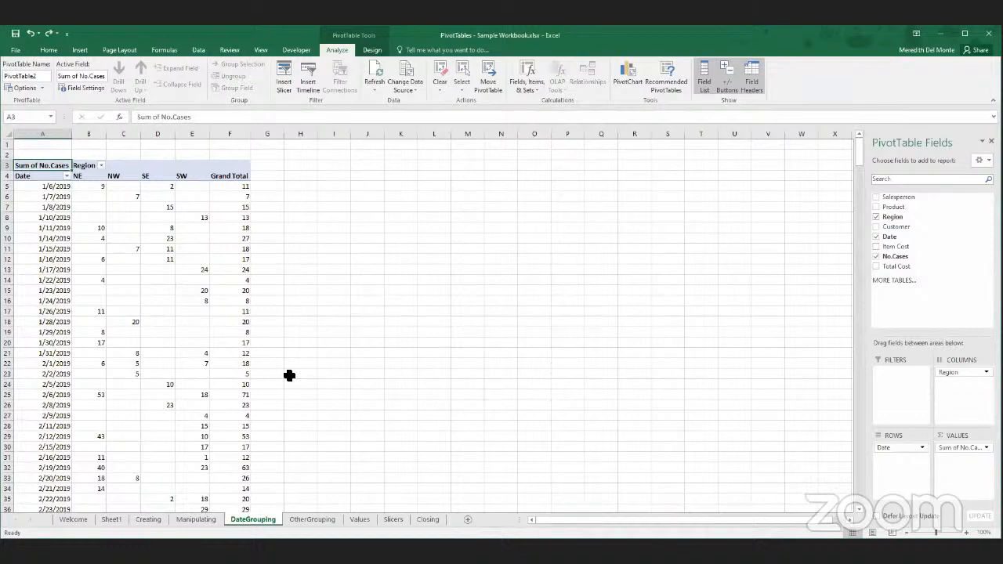
- Group the individual dates in the PivotTable's Date field by Months, Quarters and Years
click(49, 280)
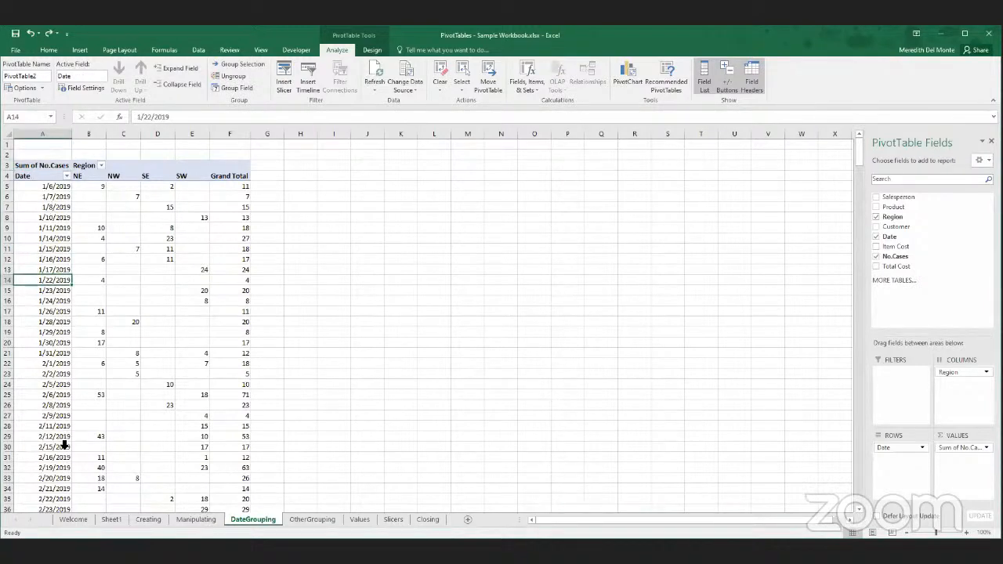
drag(59, 458, 54, 464)
click(52, 309)
click(51, 285)
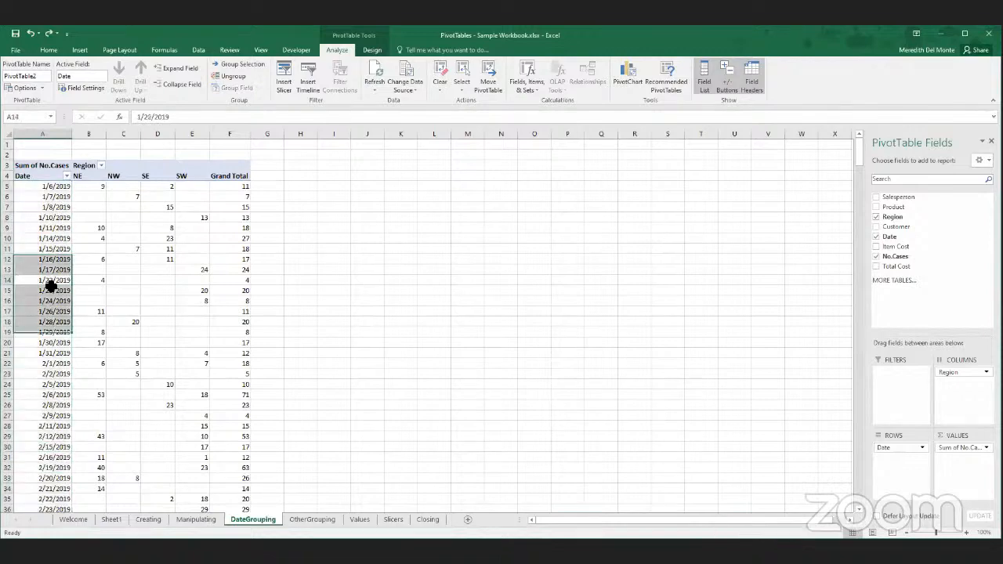
click(49, 281)
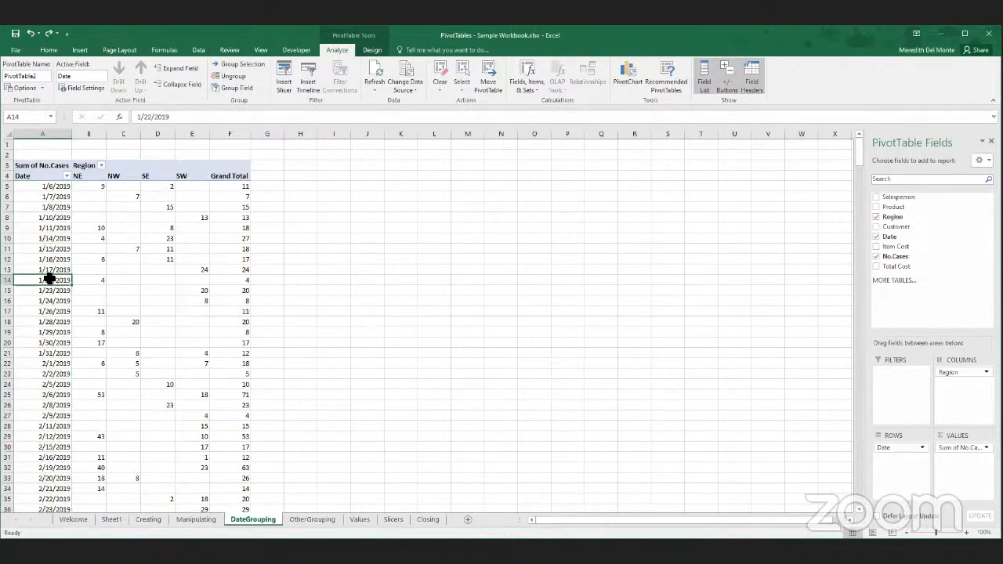
right_click(49, 280)
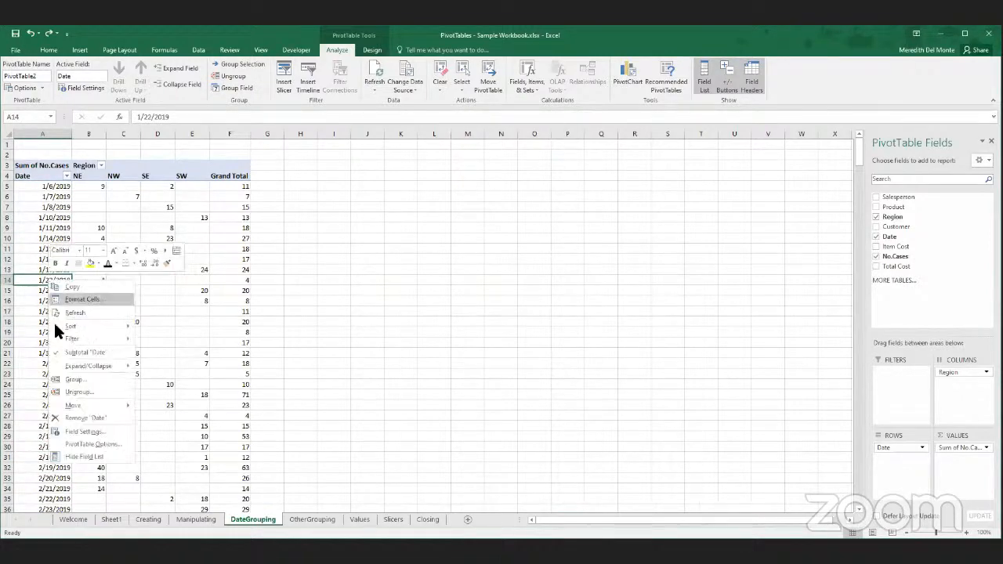
click(73, 379)
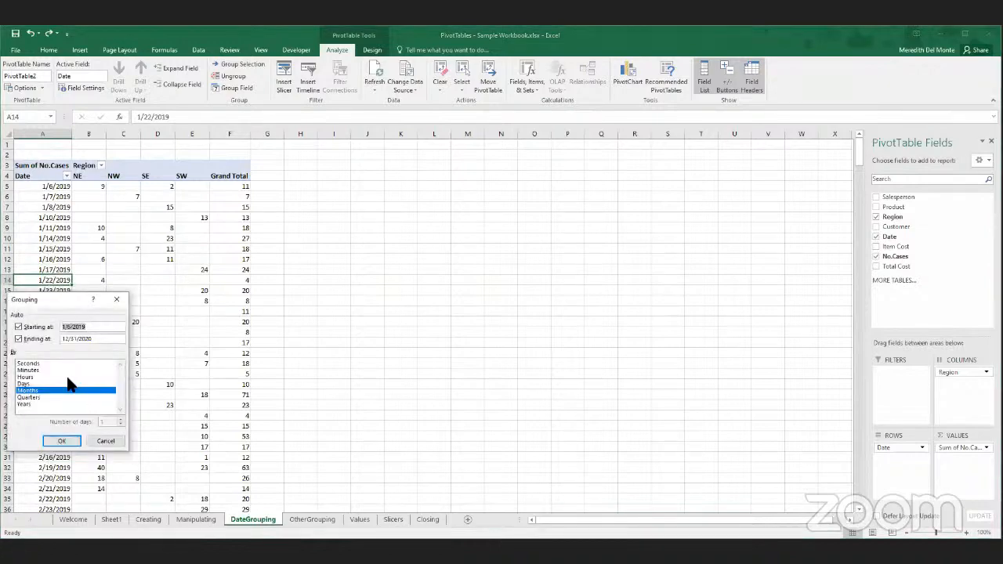
click(29, 398)
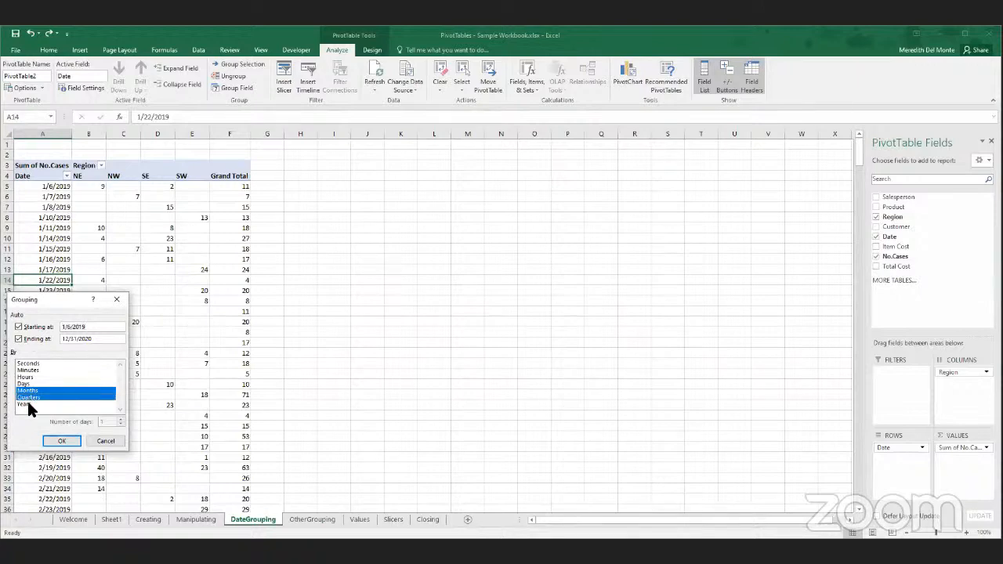
click(24, 405)
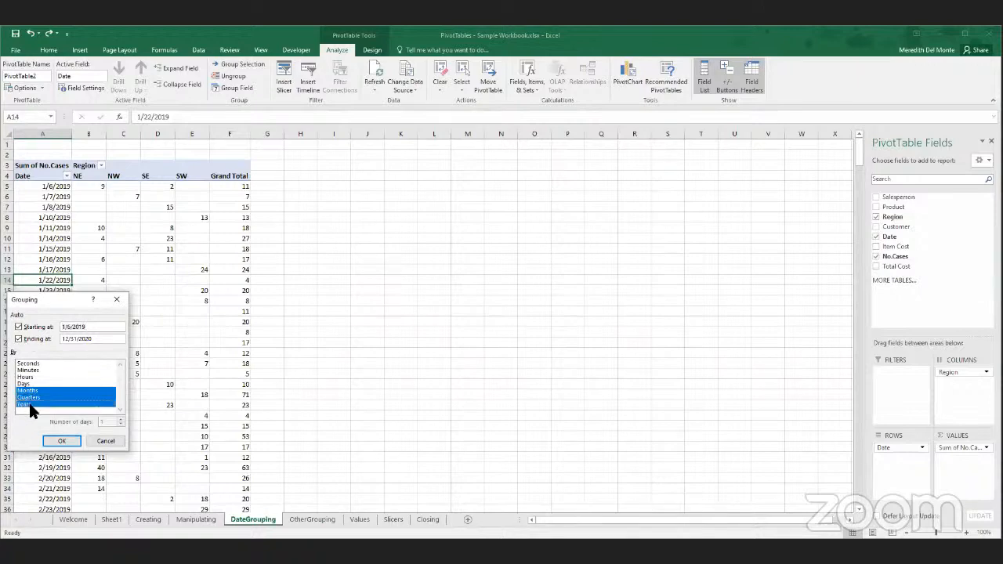
click(62, 442)
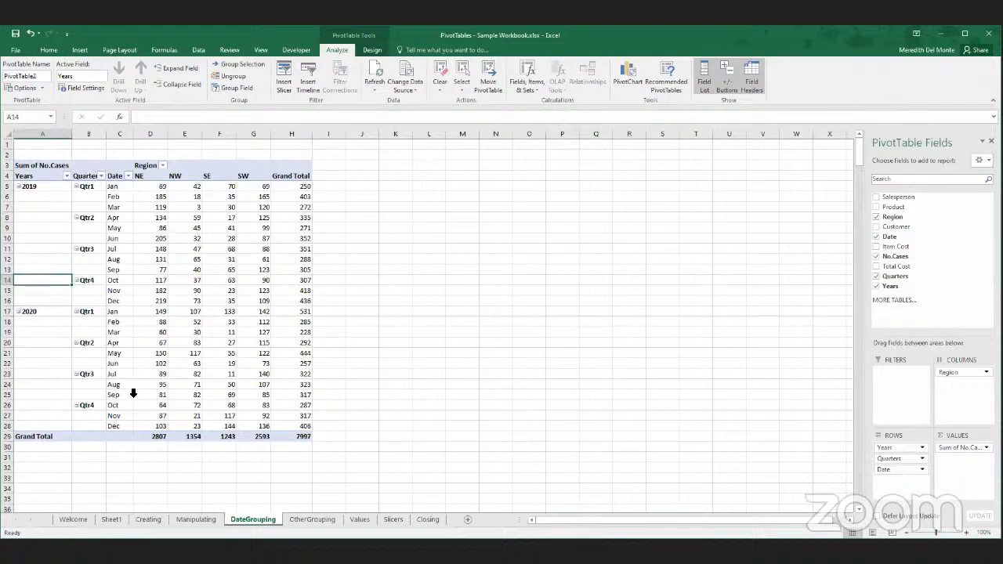
- Rename the PivotTable's Date column heading to Month
click(116, 176)
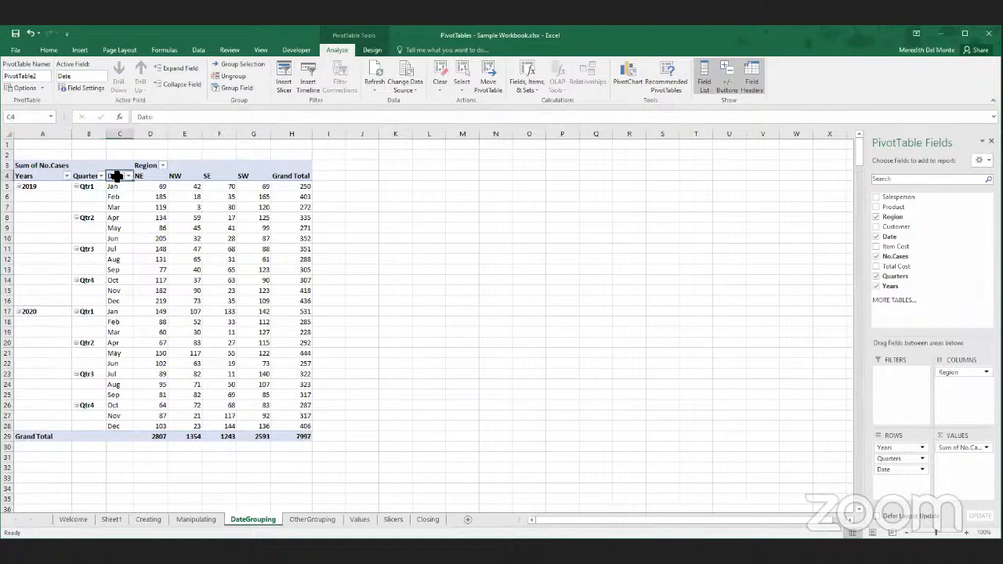
text(Month)
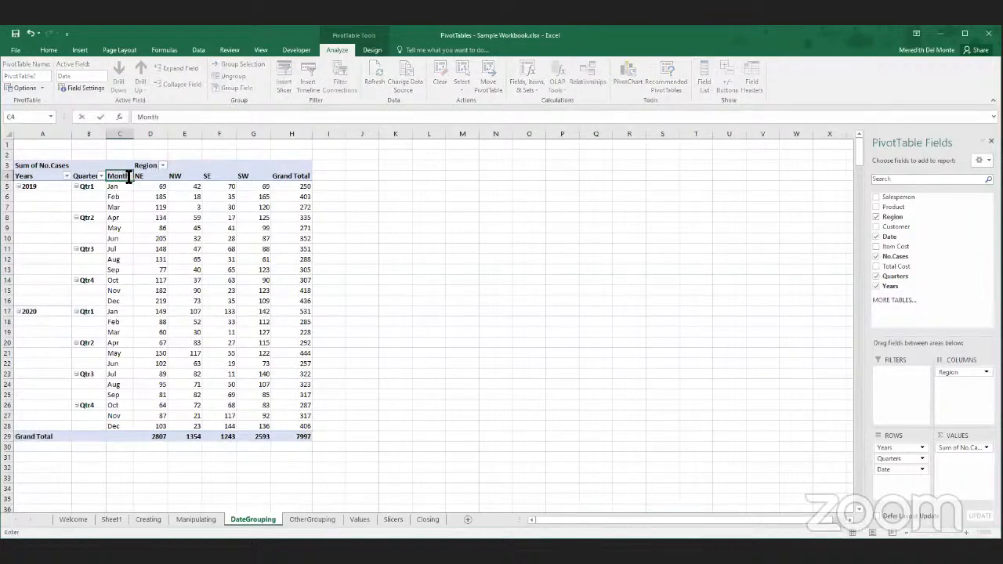
key(Return)
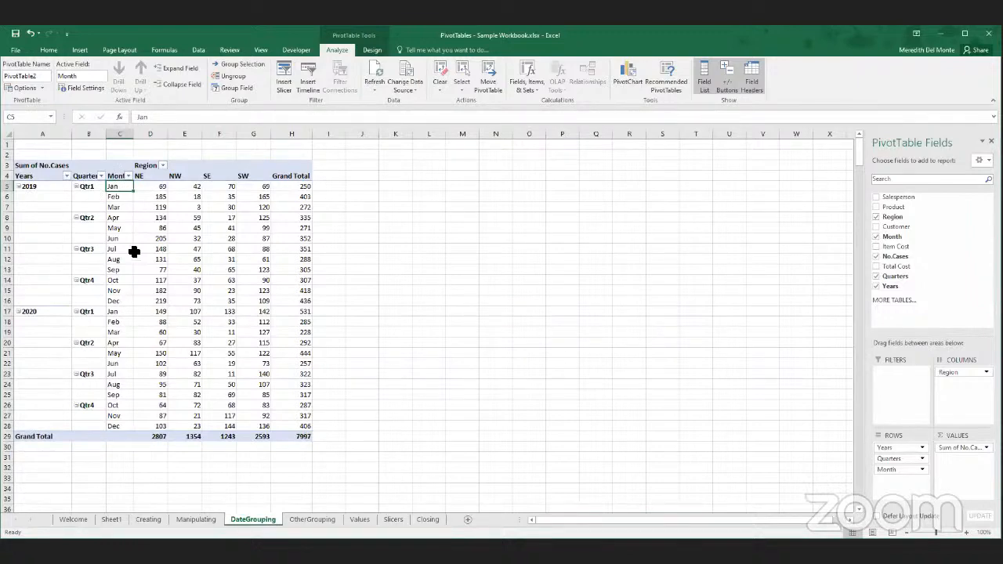
- Collapse Qtr1 and the 2019 and 2020 groups, and expand both years again down to quarters and months
double_click(94, 188)
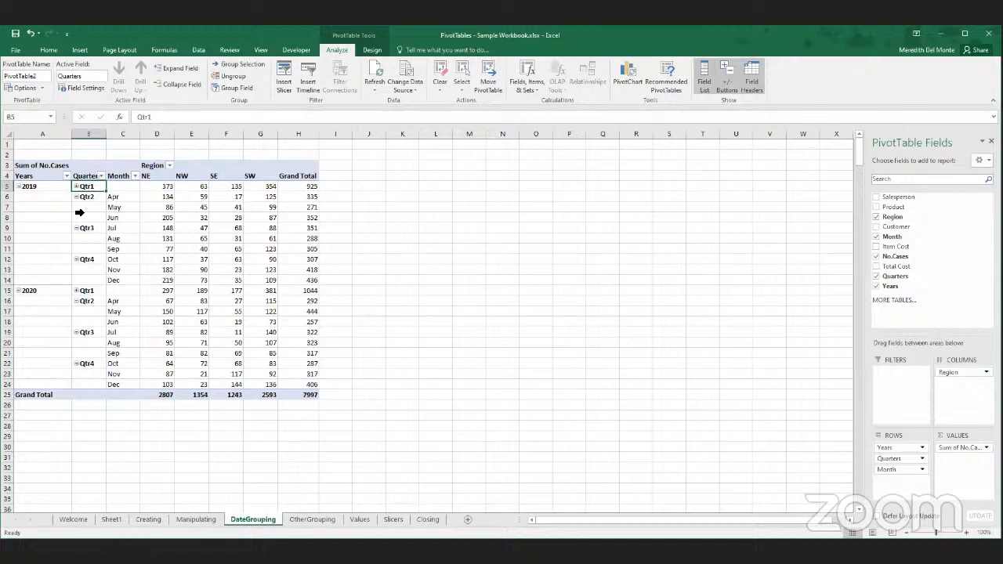
click(78, 187)
double_click(32, 189)
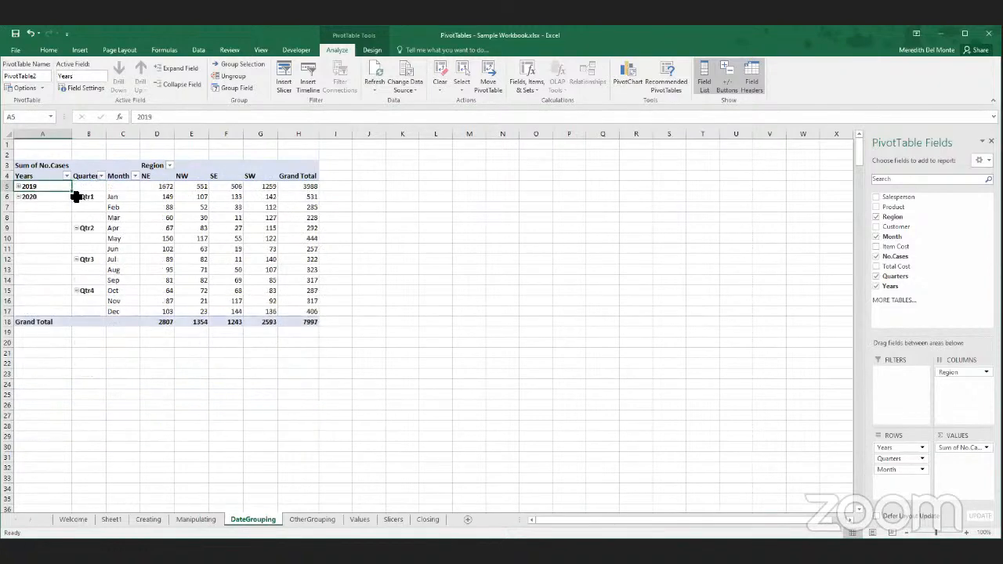
double_click(47, 197)
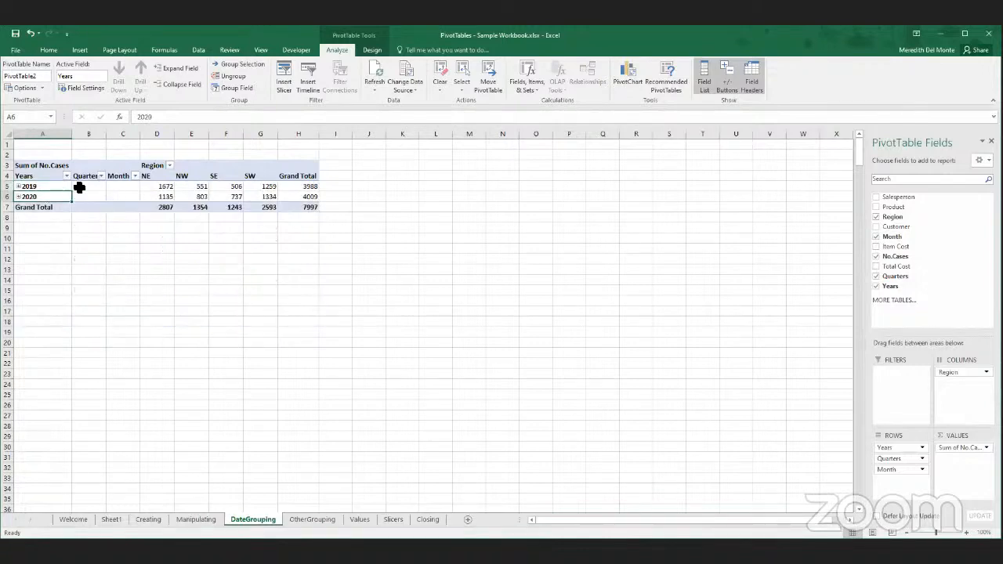
click(52, 185)
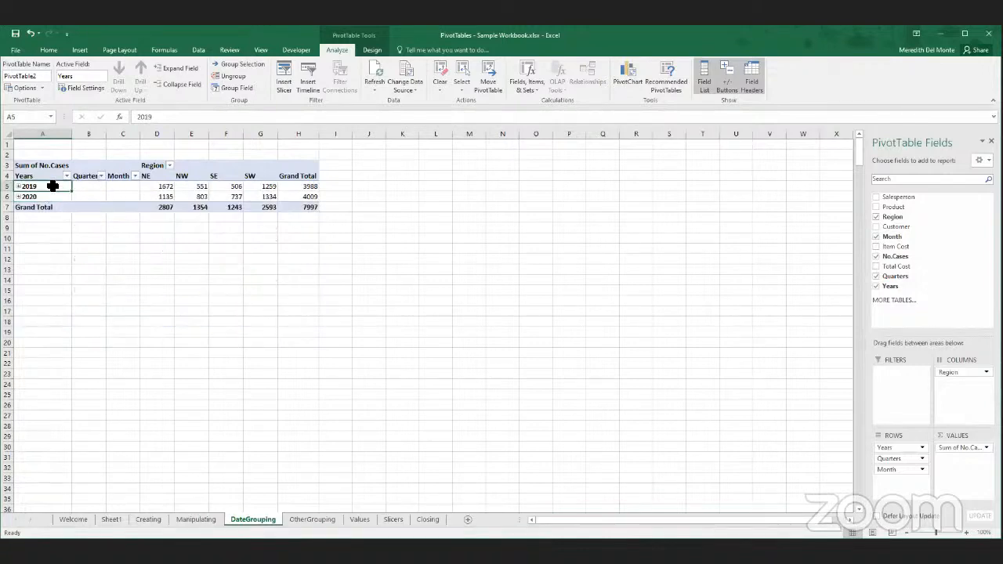
double_click(52, 186)
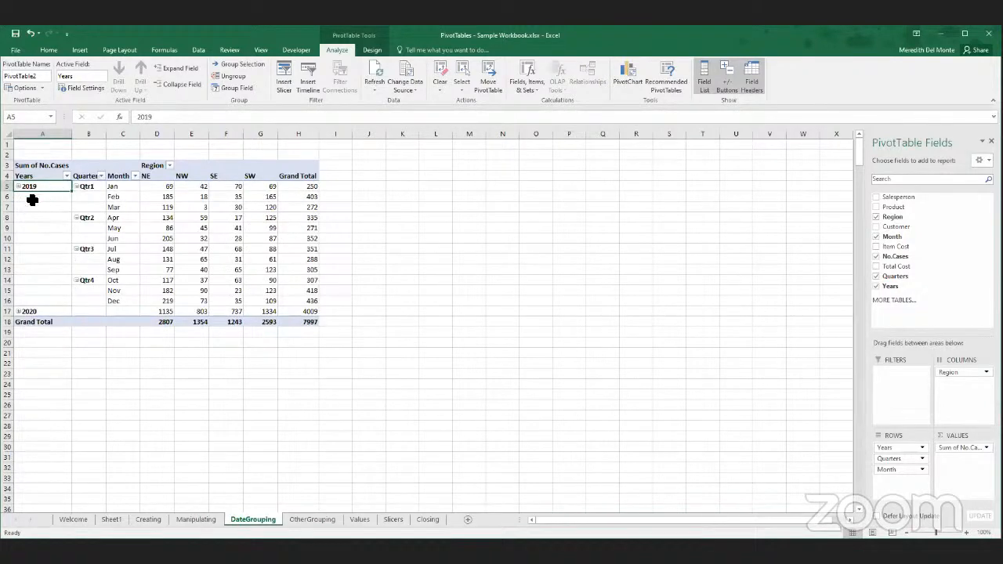
click(55, 314)
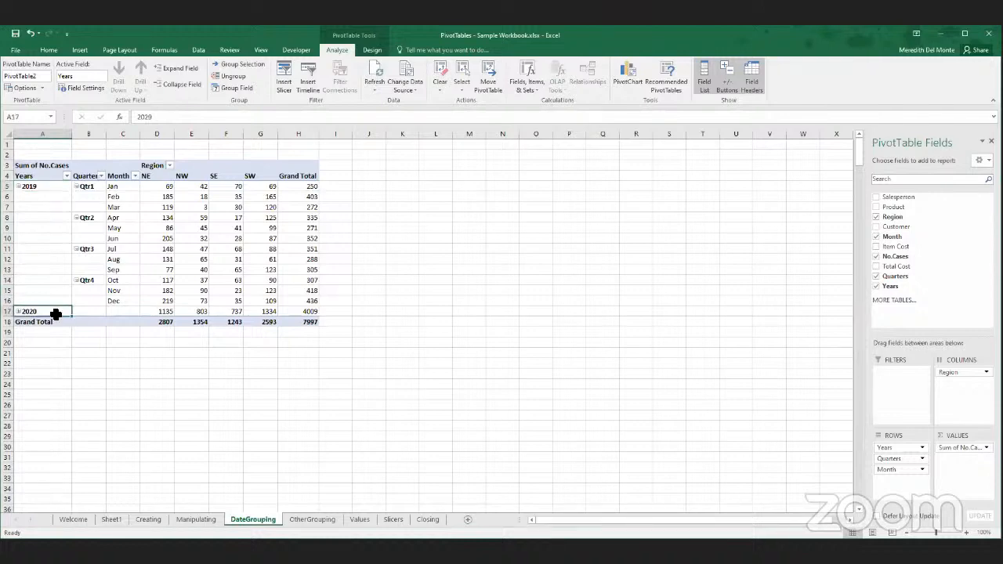
double_click(56, 313)
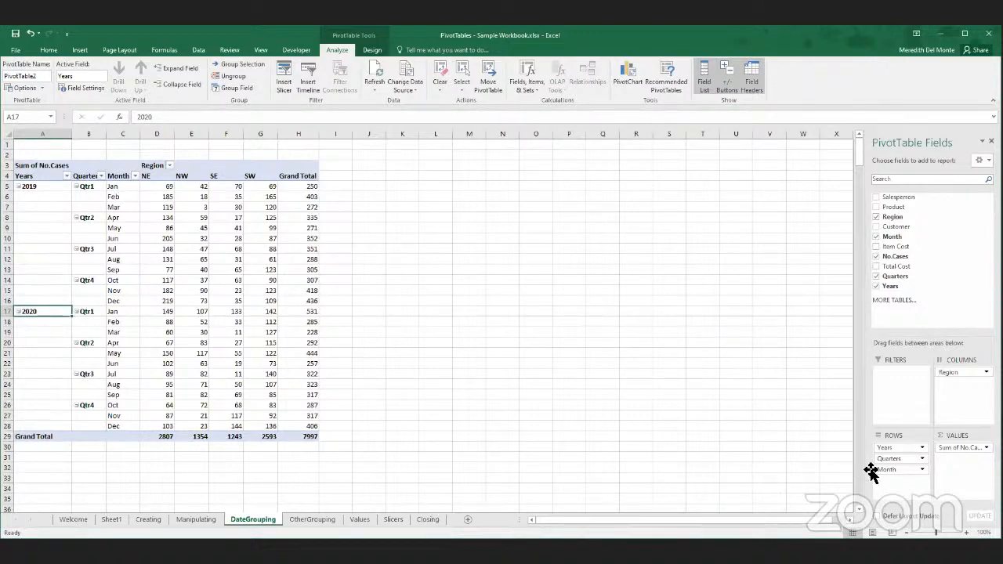
- Remove the Quarters field from the PivotTable rows and place Month above Years
drag(898, 459, 736, 423)
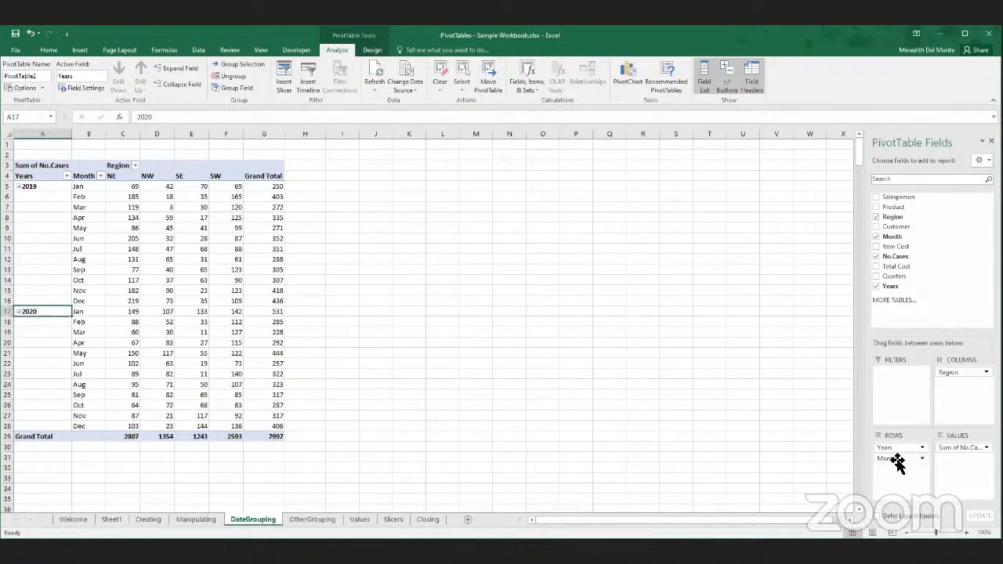
mouse_move(897, 462)
mouse_down()
mouse_move(905, 455)
mouse_move(893, 444)
mouse_up()
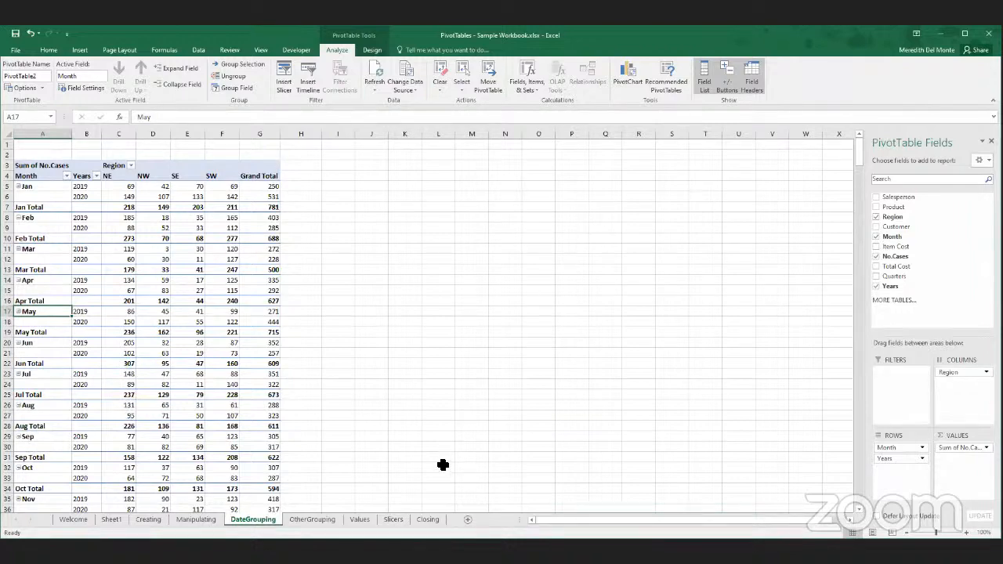
- Create a second PivotTable from Table2 on the Creating sheet, placed in the existing DateGrouping worksheet at cell L3
click(110, 519)
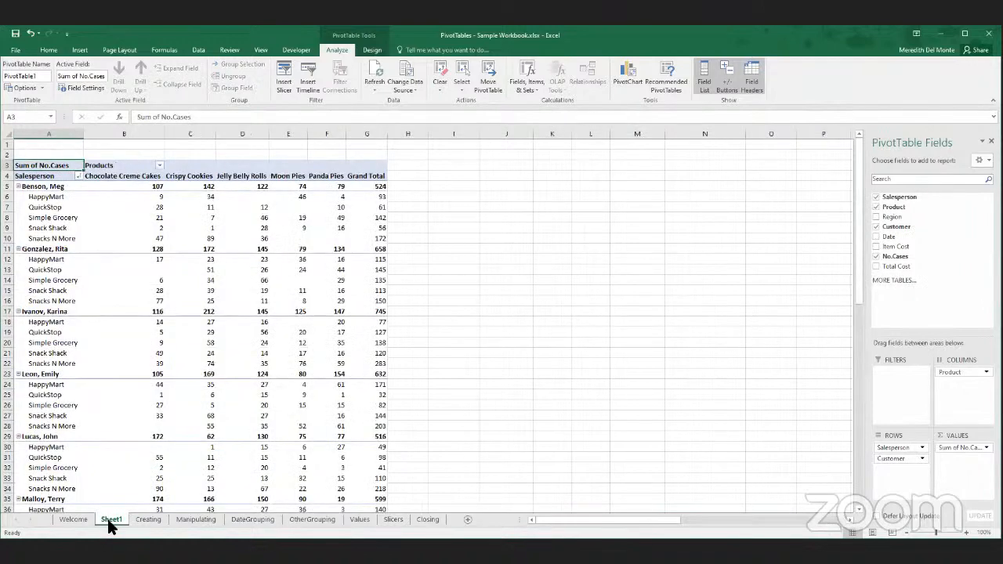
click(153, 519)
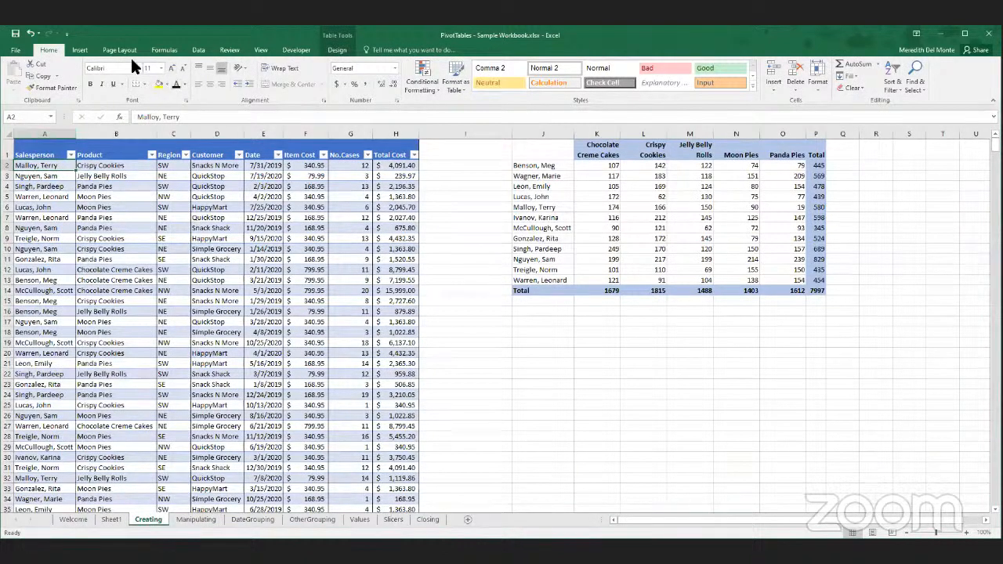
click(81, 49)
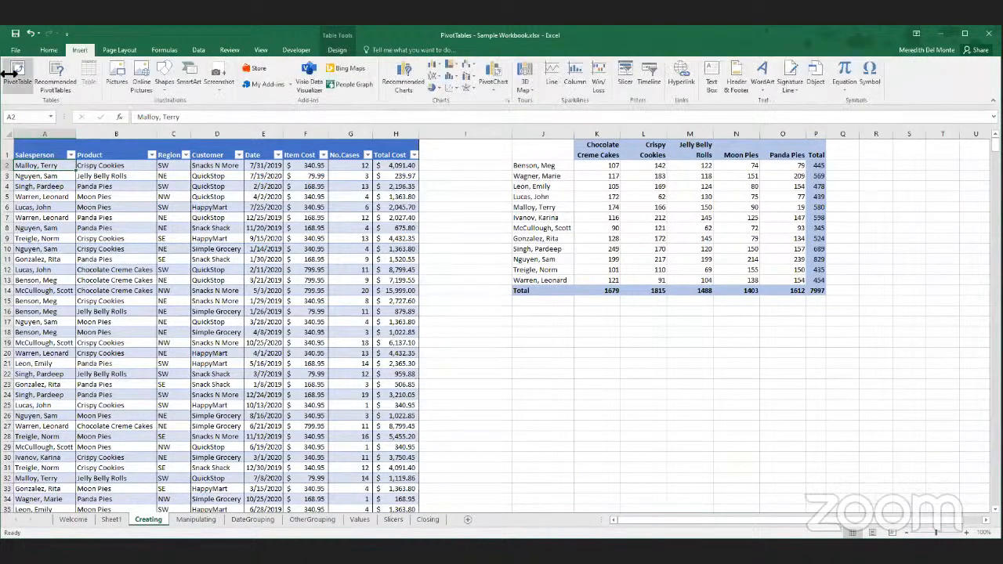
click(8, 76)
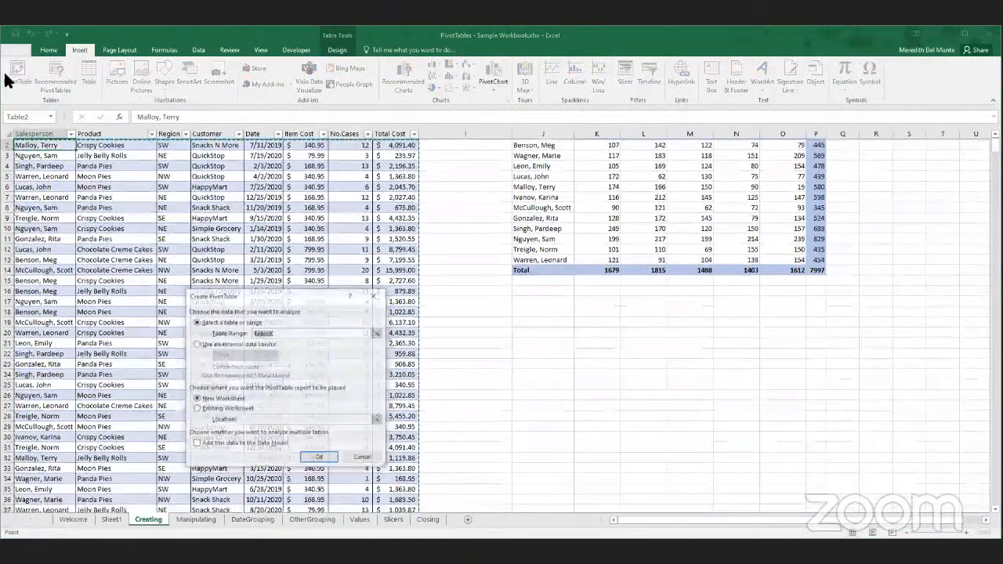
click(202, 408)
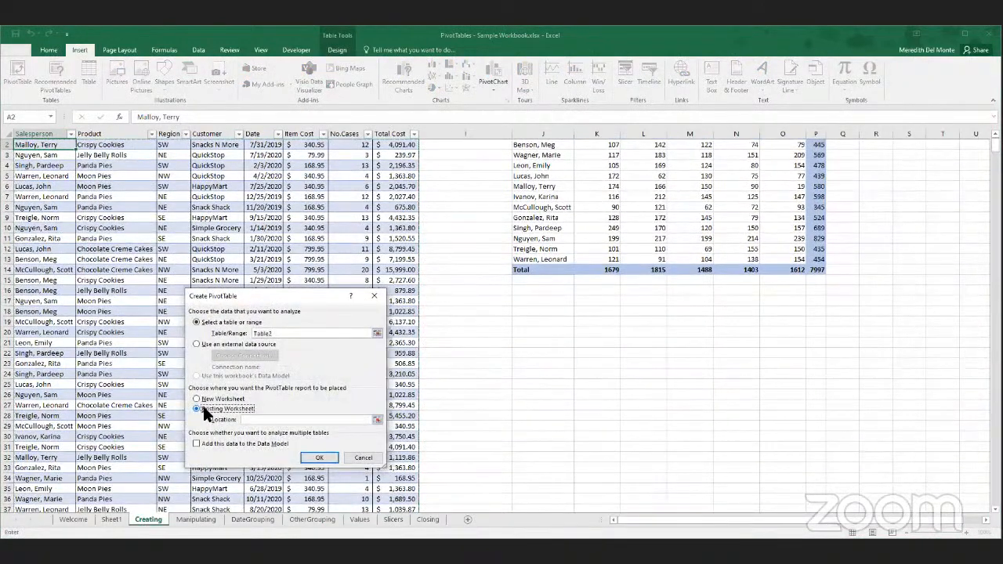
click(377, 419)
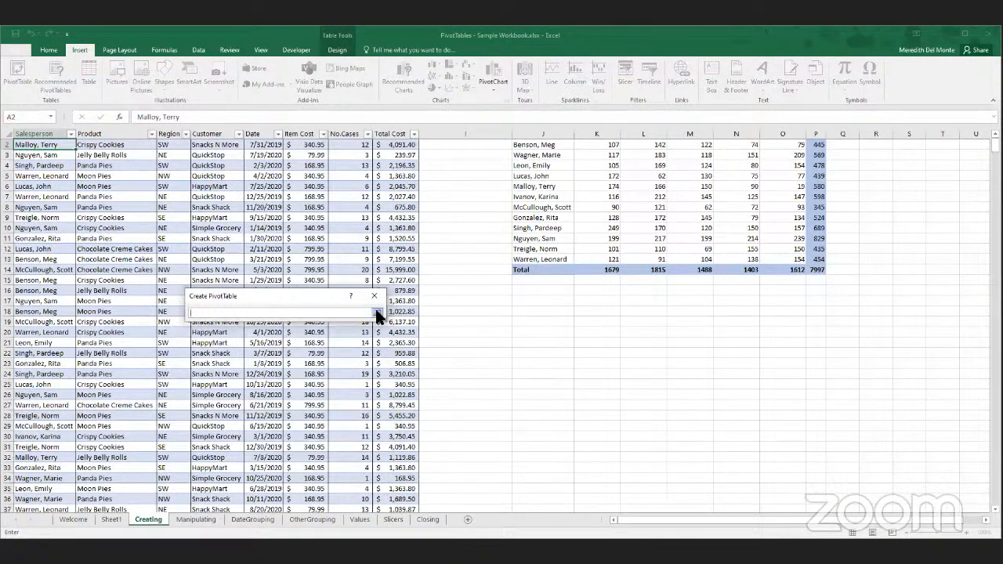
click(254, 519)
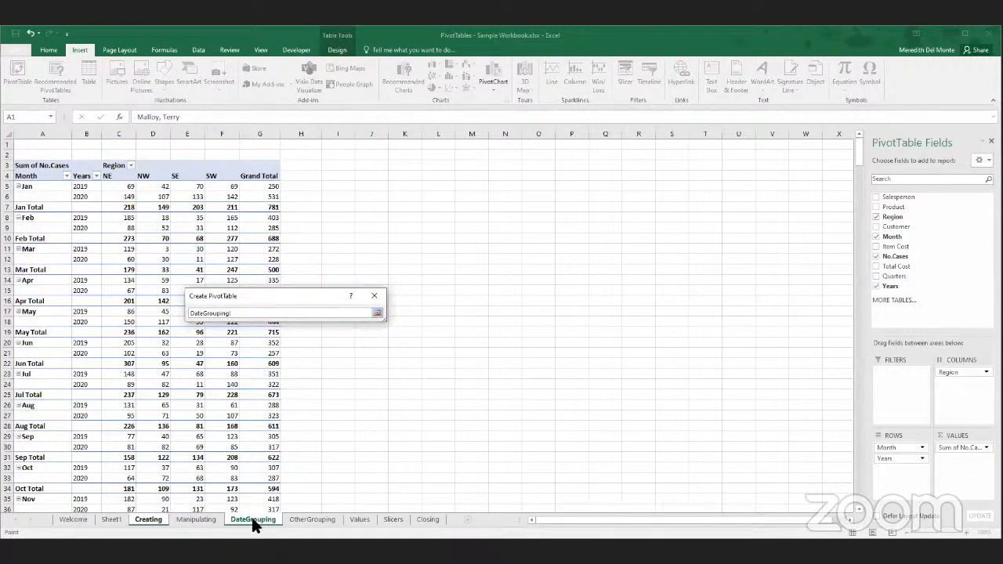
click(440, 166)
click(288, 313)
key(Return)
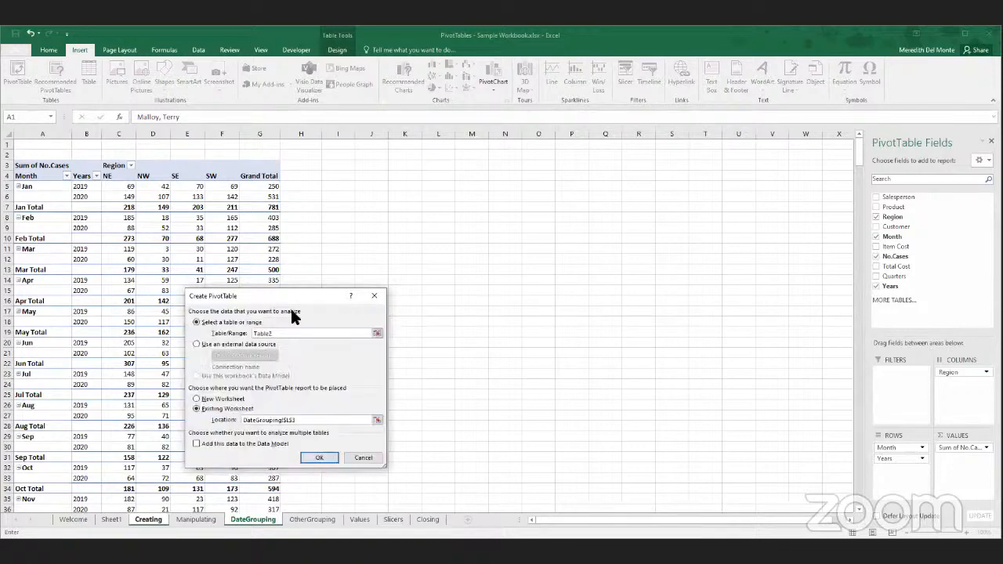
click(315, 455)
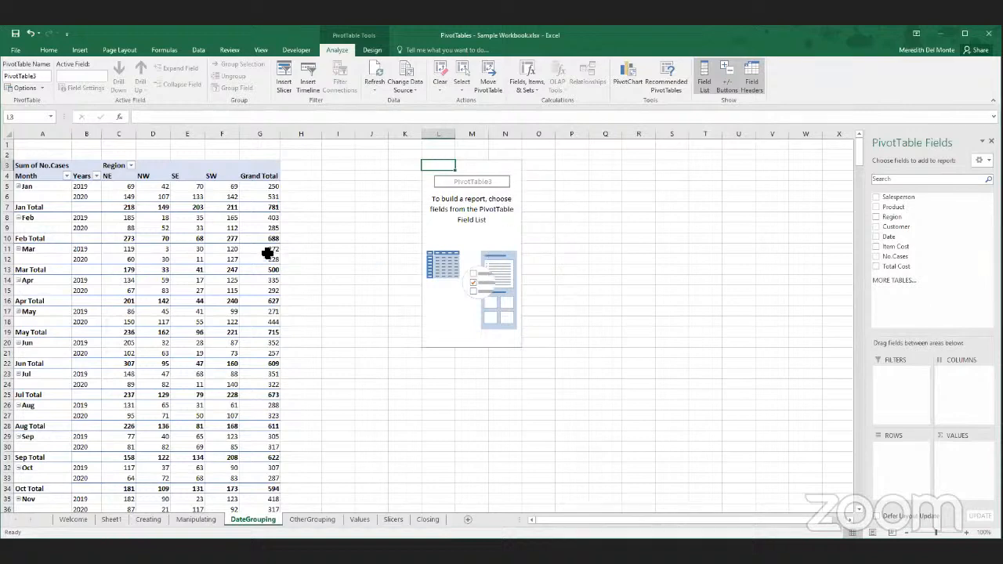
- Switch between the existing and the empty PivotTable to compare their field lists, and remove the empty one
click(234, 248)
click(520, 259)
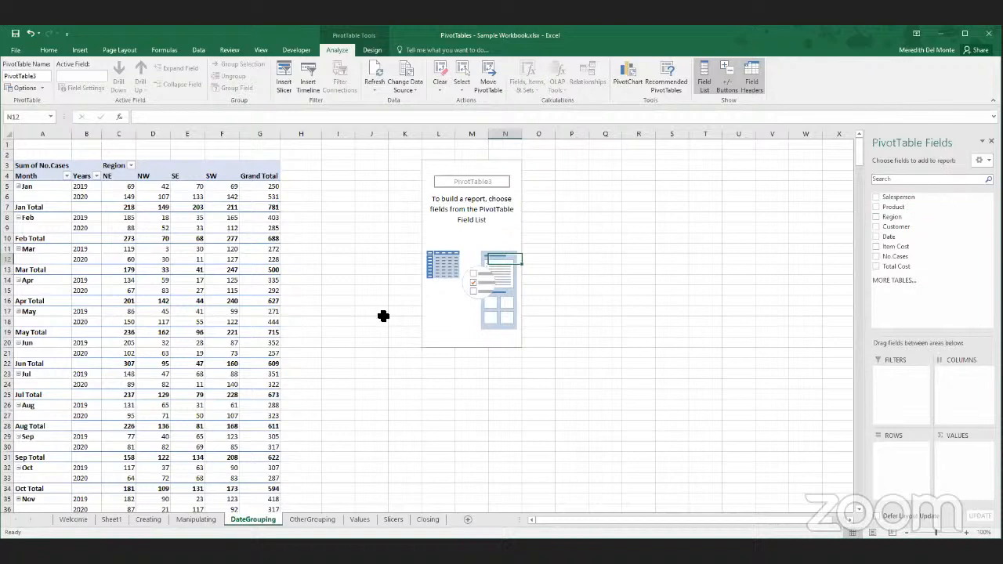
click(217, 294)
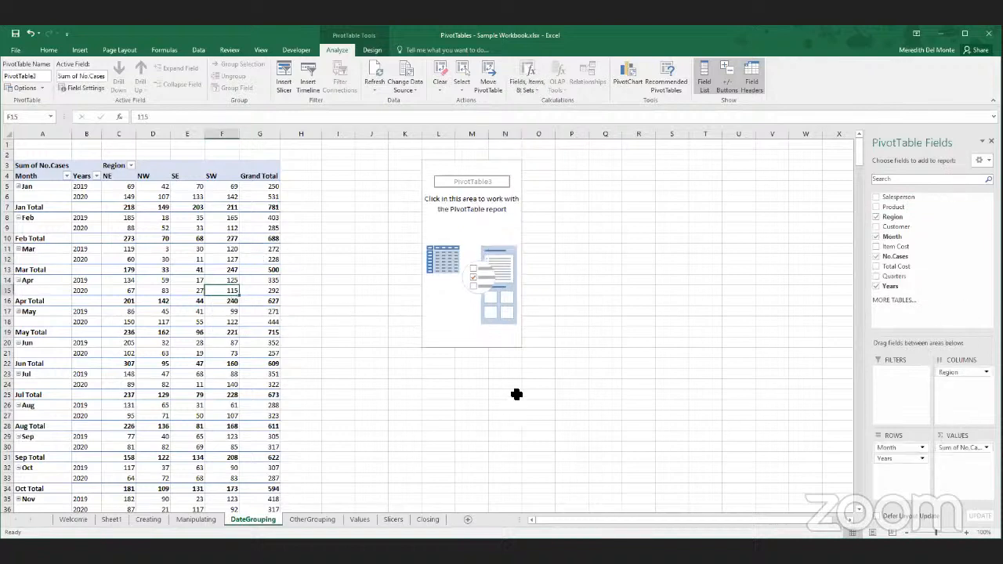
click(501, 272)
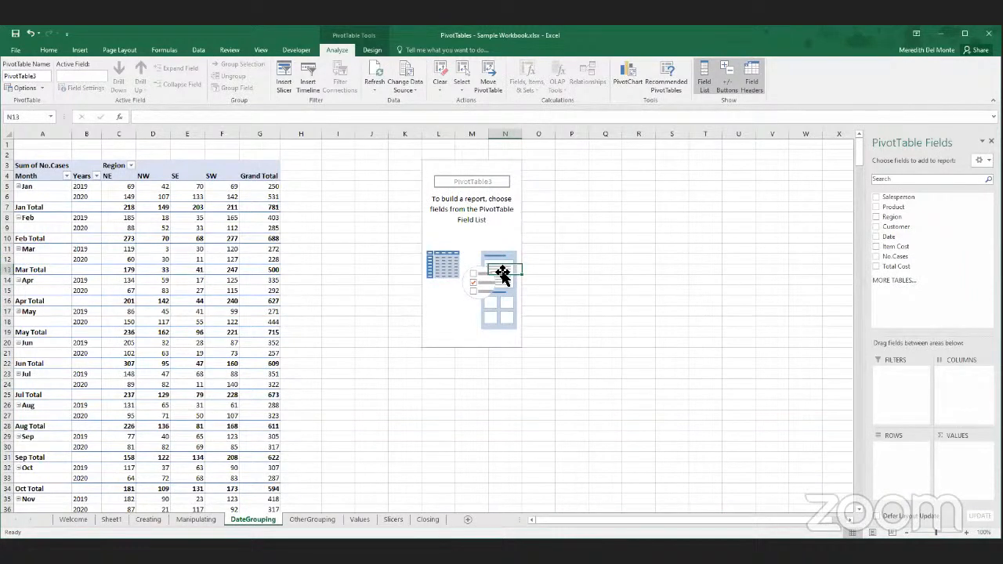
key(Delete)
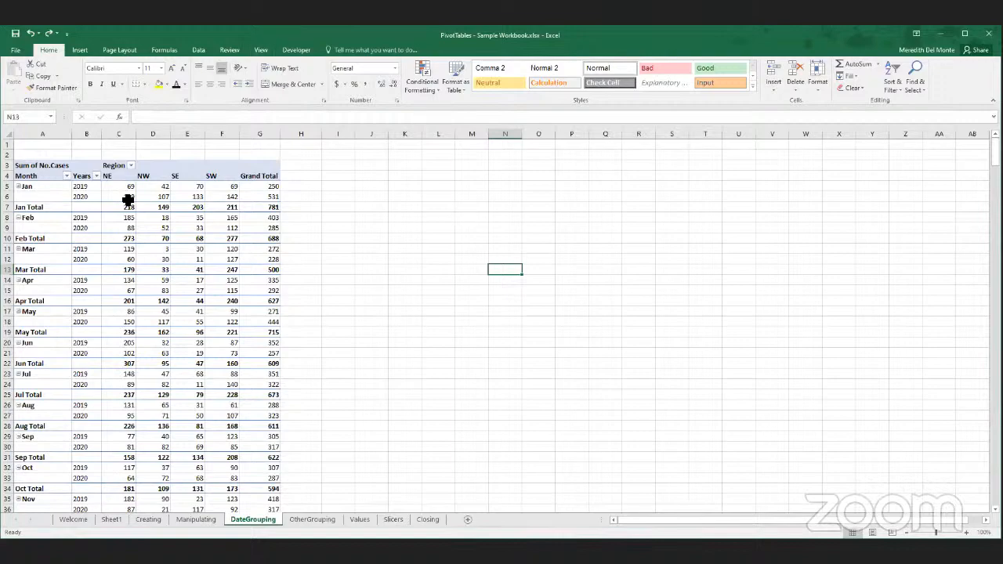
- Ungroup the PivotTable's Month field into individual dates, and undo the ungrouping
click(182, 248)
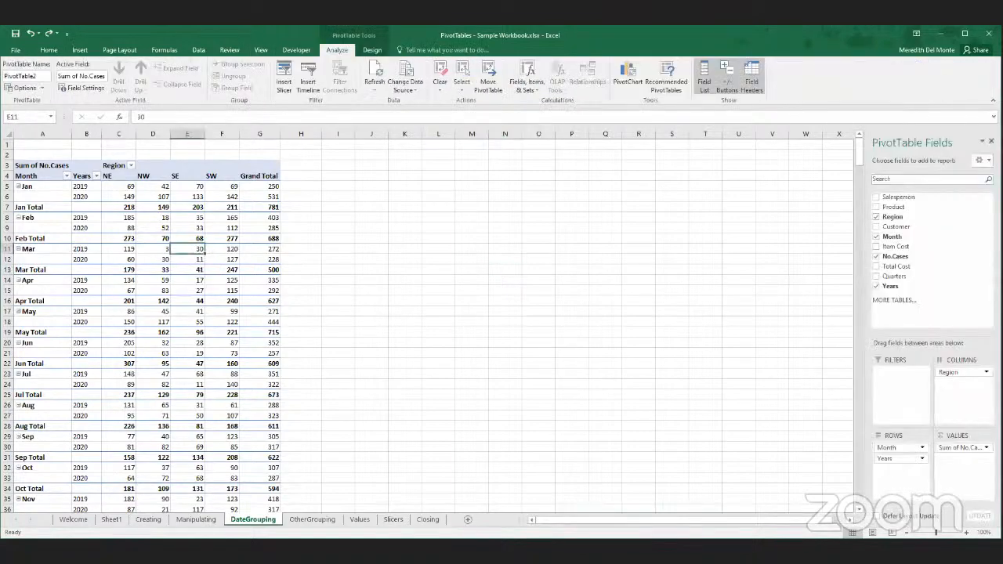
scroll(432, 326, down, 1)
scroll(432, 326, up, 1)
click(57, 220)
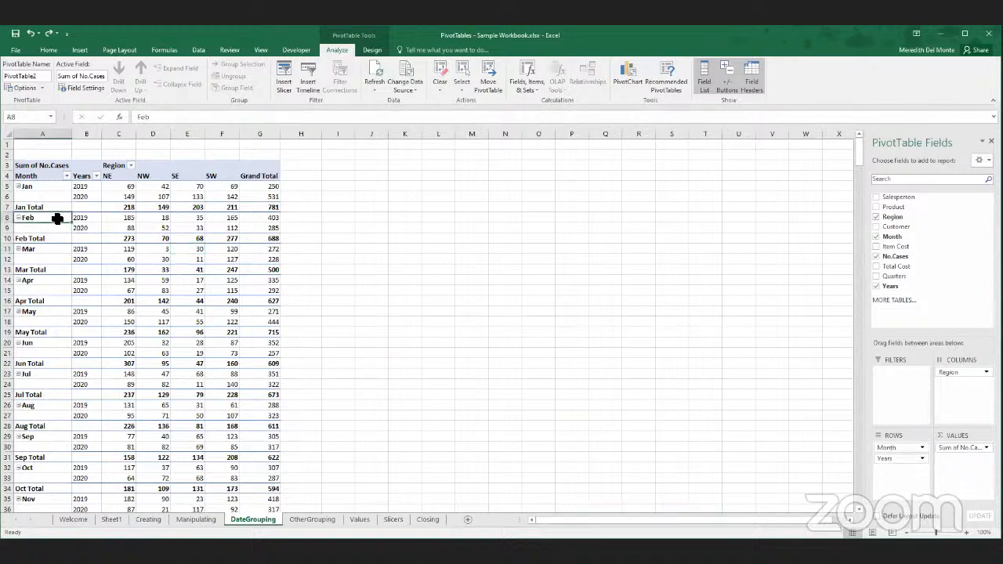
right_click(55, 217)
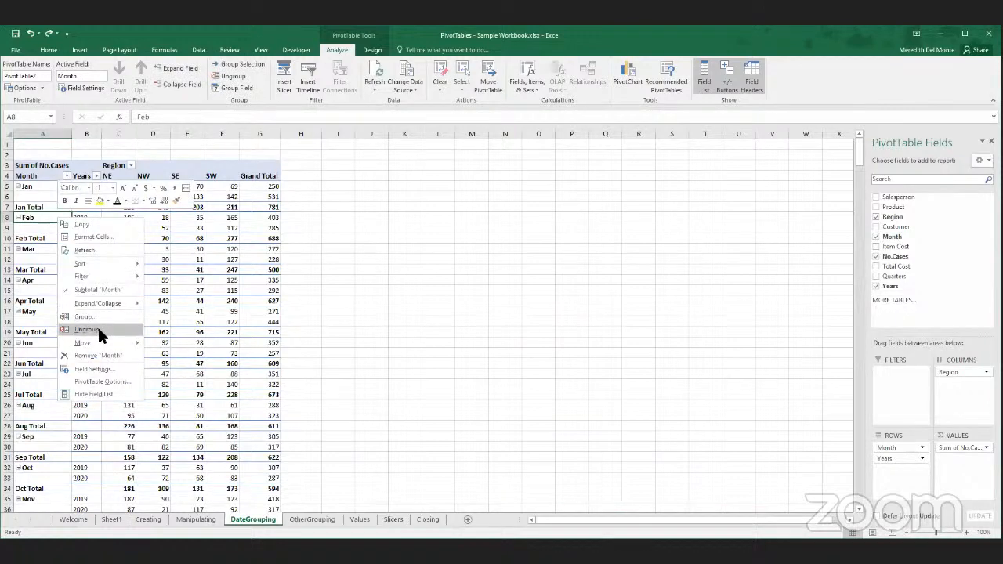
click(98, 330)
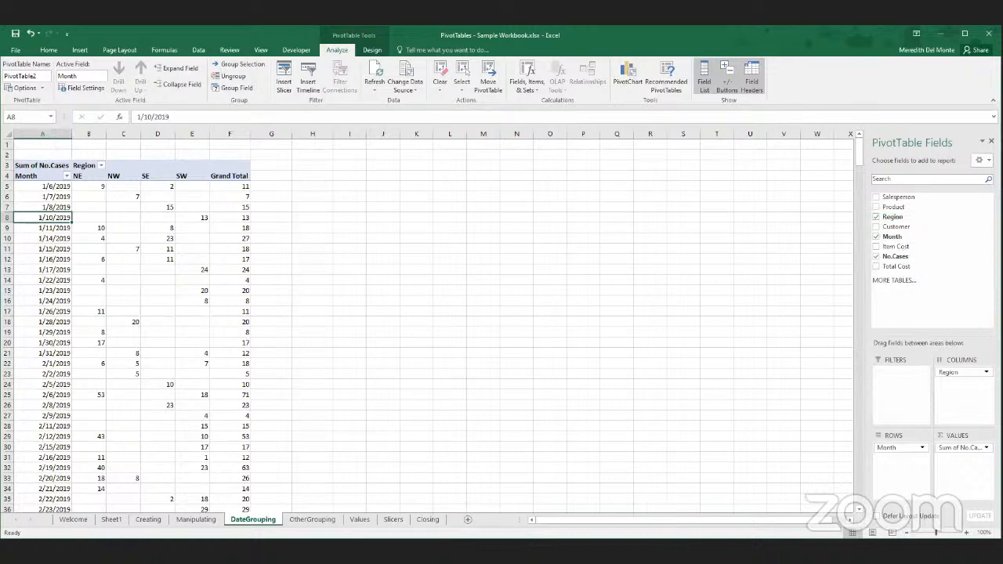
key(ctrl+z)
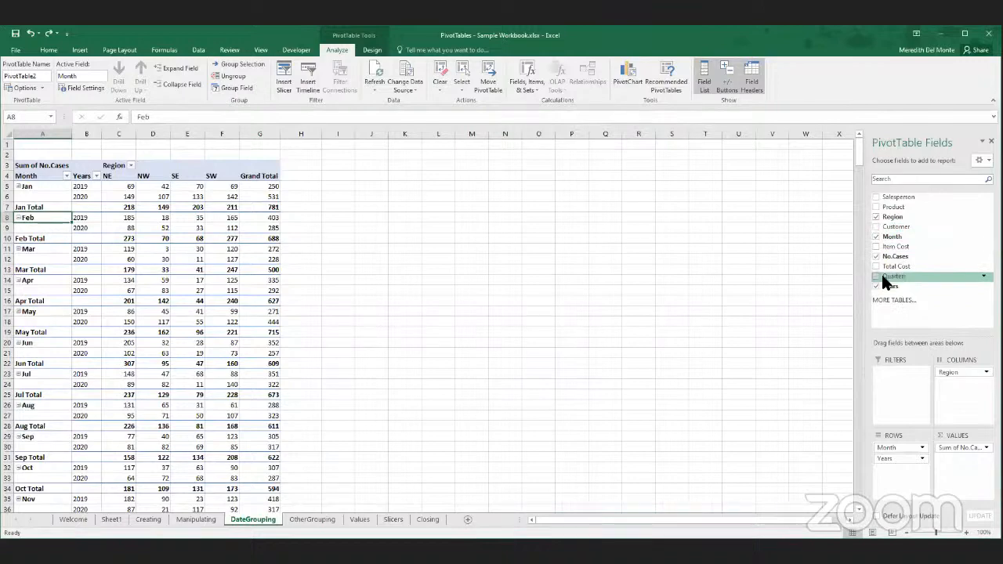
- Regroup the PivotTable's dates by Months and Years only, leaving out Quarters
right_click(58, 222)
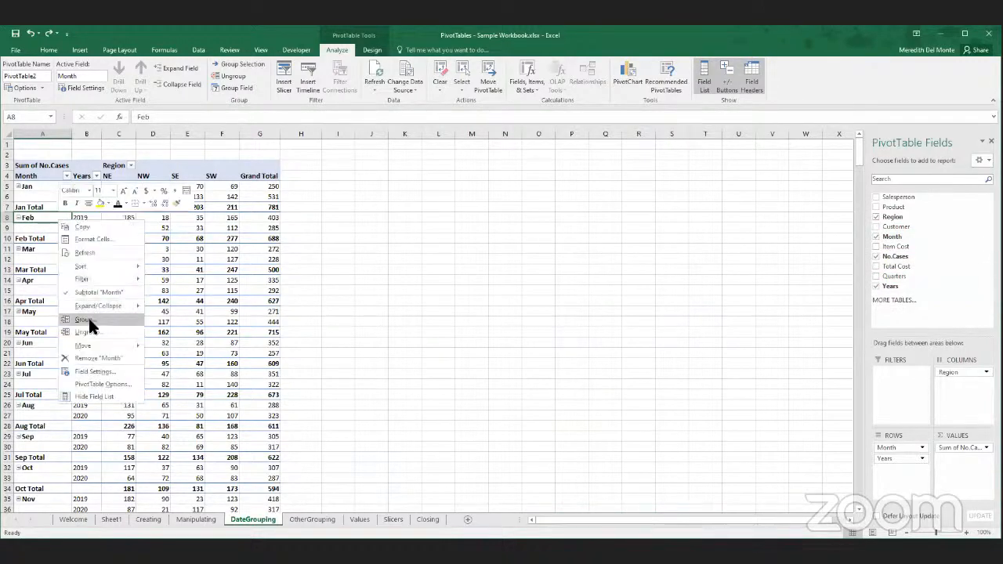
click(91, 319)
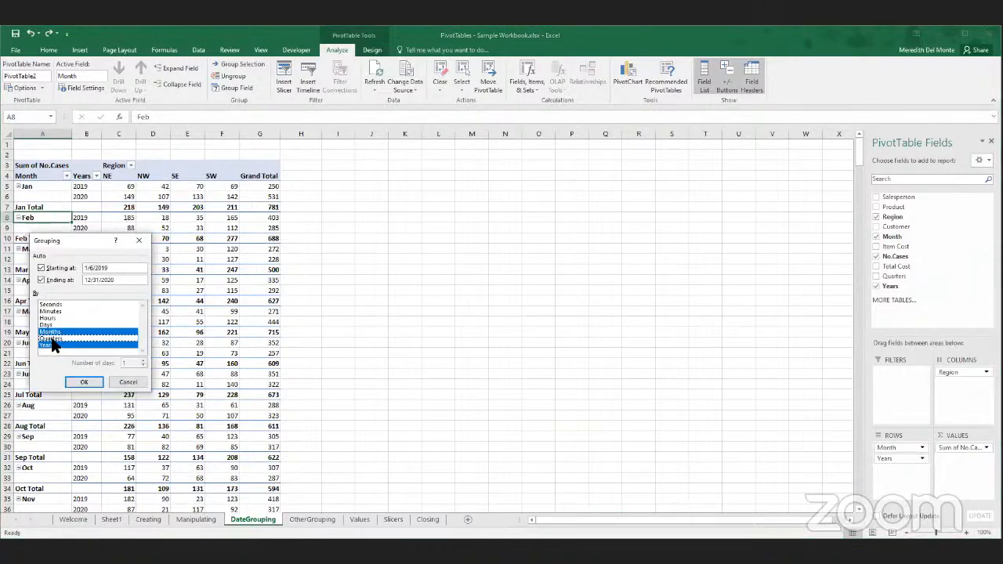
click(72, 380)
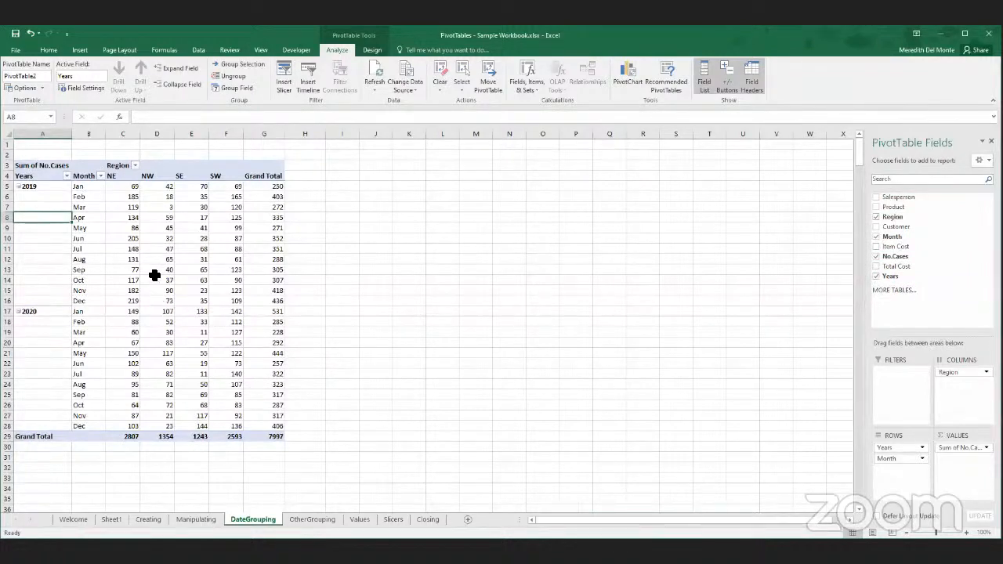
- Change the date grouping from Months and Years to Days only, with 14 as the number of days
mouse_move(145, 271)
right_click(40, 206)
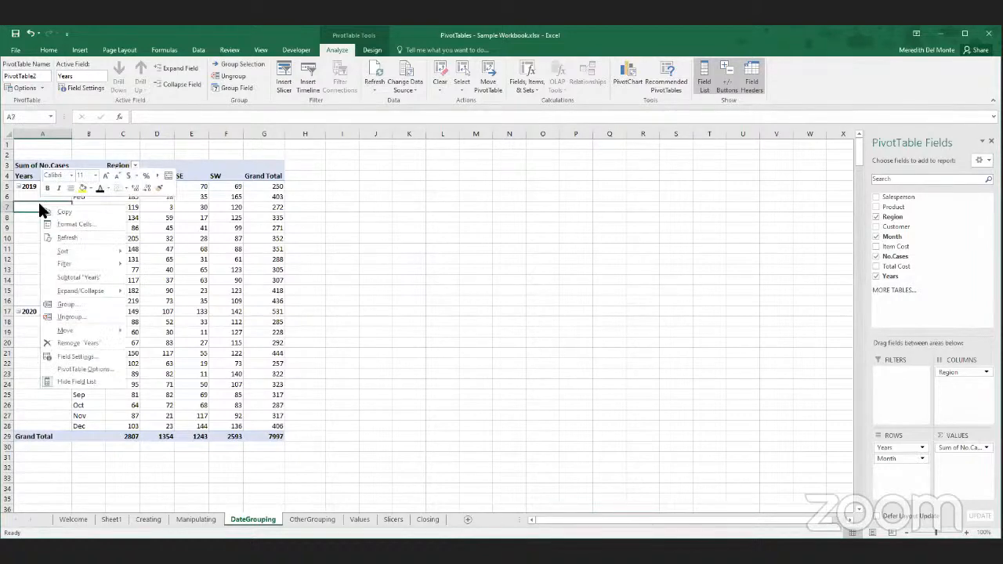
click(92, 304)
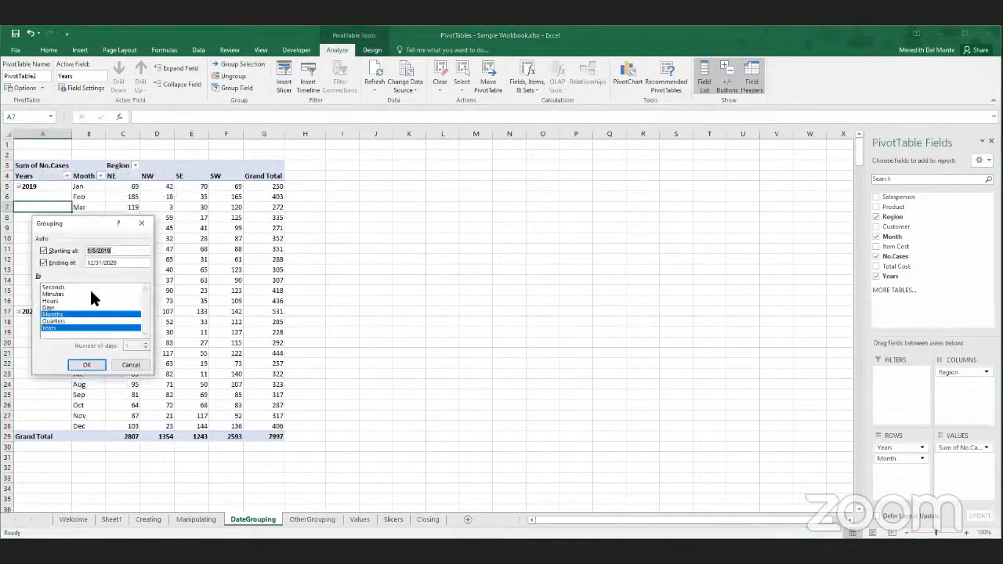
click(90, 329)
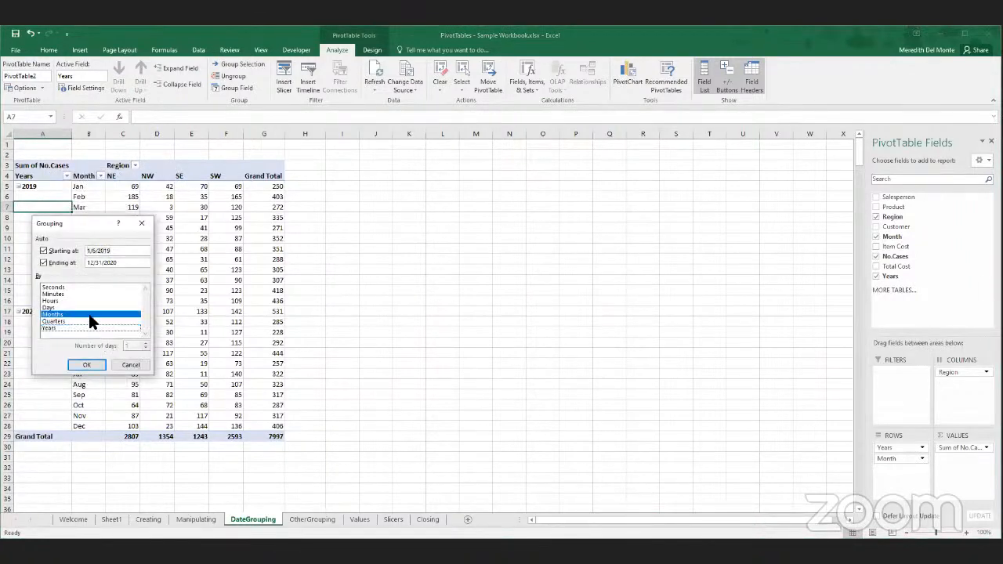
click(89, 313)
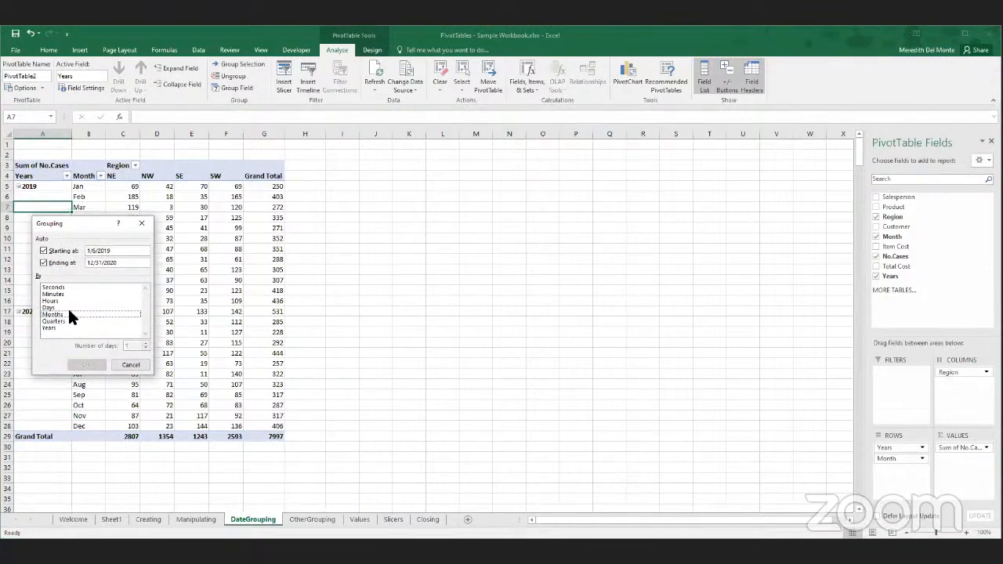
click(68, 307)
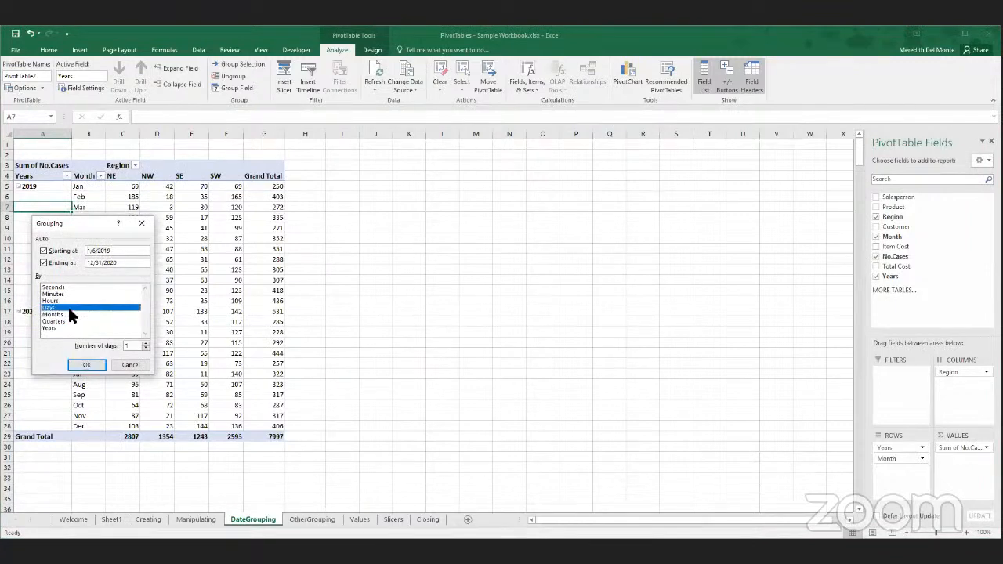
click(136, 345)
key(BackSpace)
key(BackSpace)
- Set the grouping's starting date to 12/31/2018 and apply the grouping
drag(117, 253, 91, 244)
text(12/31/)
click(44, 250)
click(82, 365)
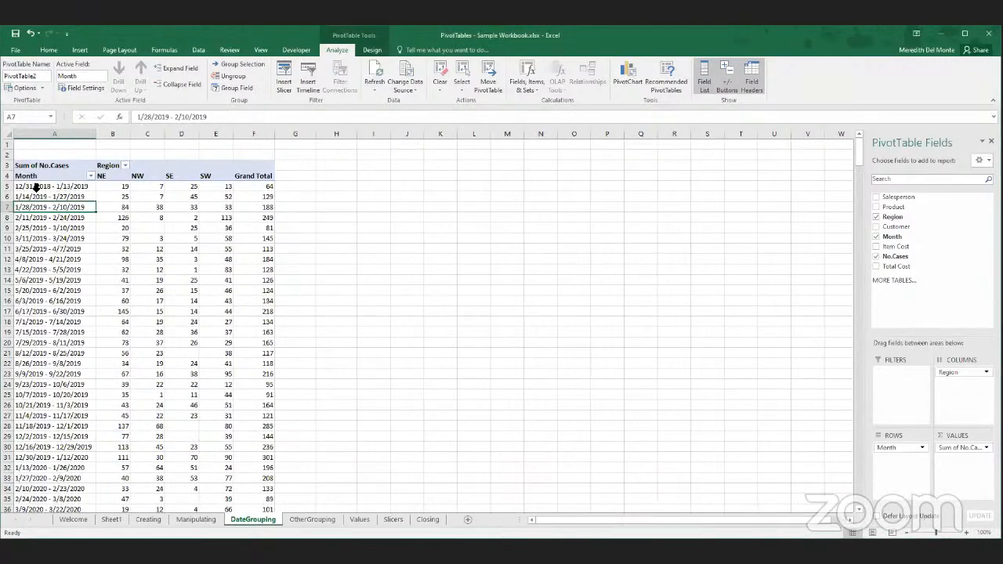
- Rename the PivotTable's Month column heading to Pay Period
click(31, 177)
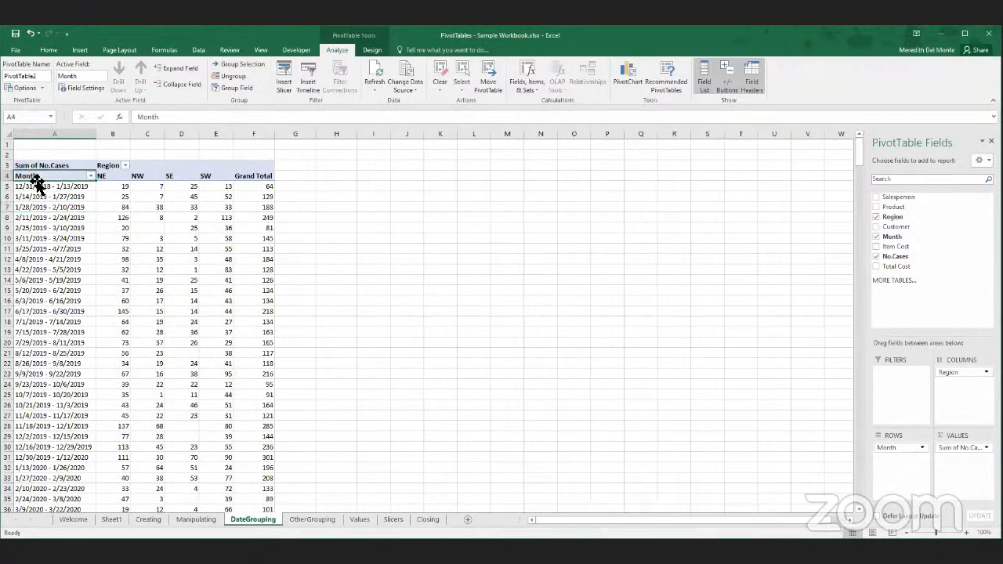
text(Pay)
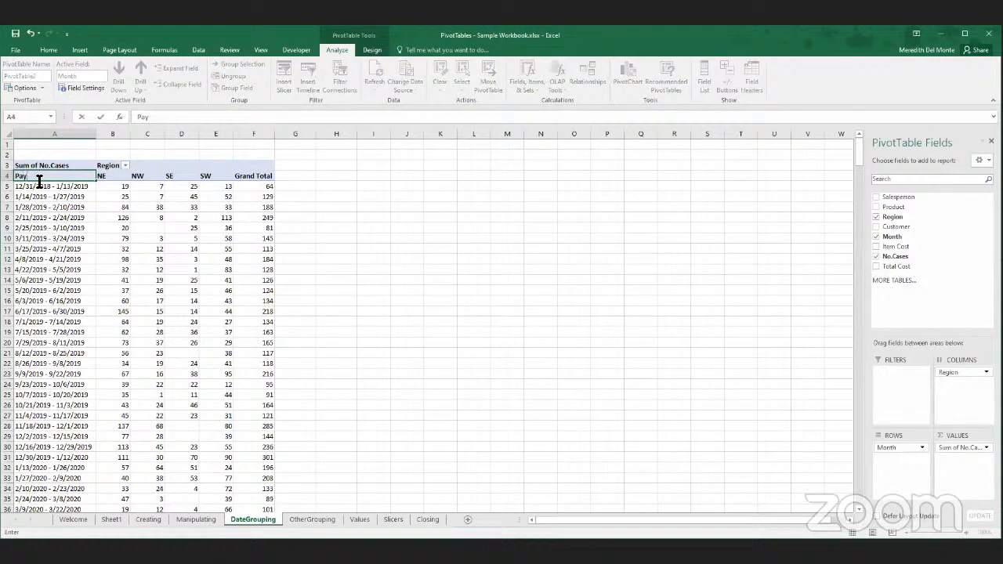
text( Period)
key(Return)
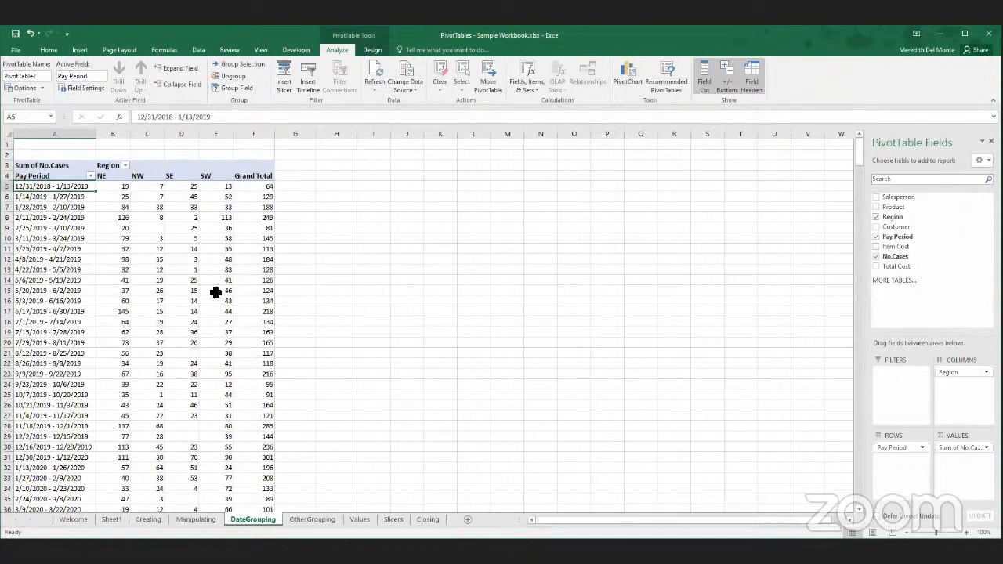
- Review the 14-day pay period rows of the PivotTable from the 2019 periods into the 2020 periods
scroll(55, 308, down, 11)
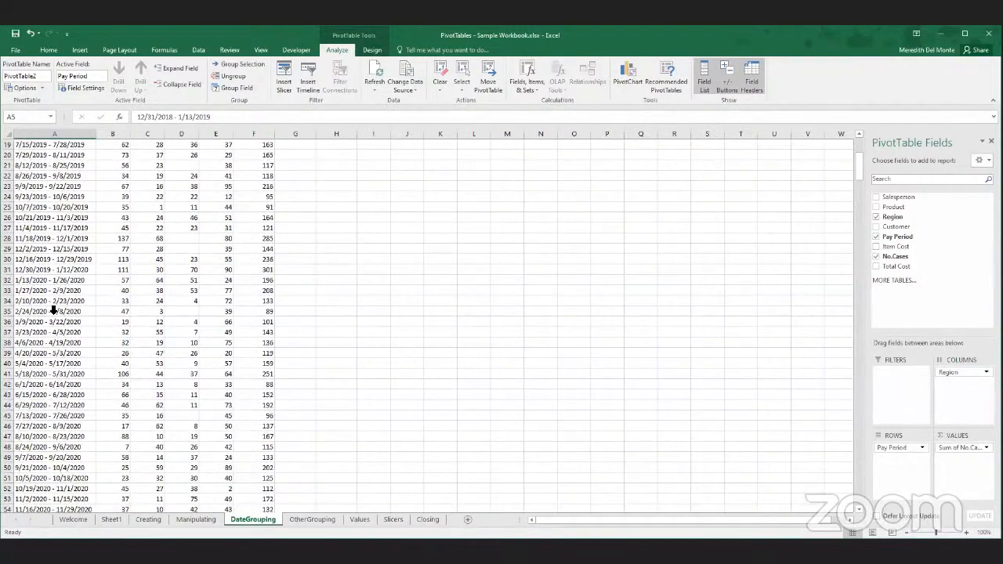
scroll(54, 310, up, 11)
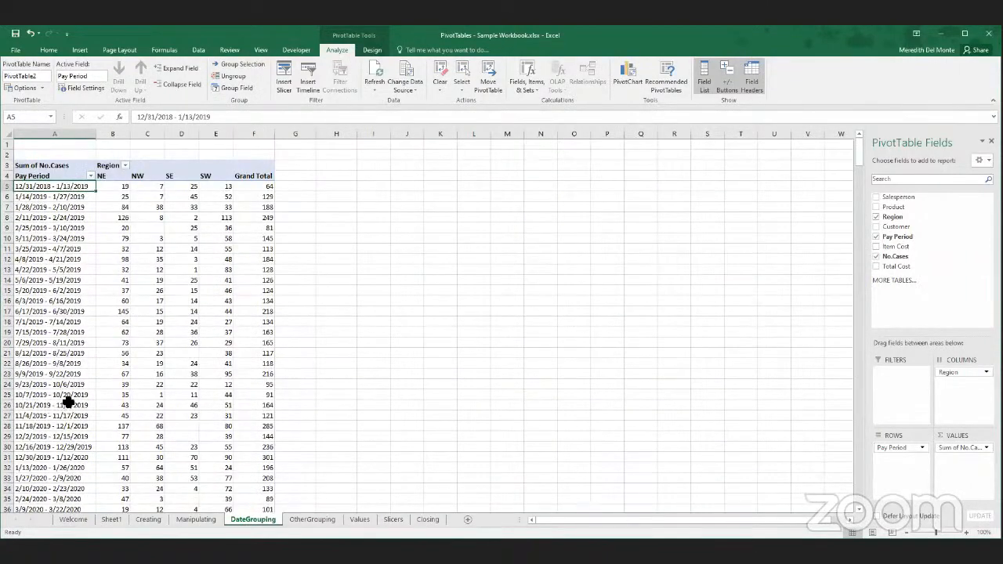
scroll(164, 457, down, 8)
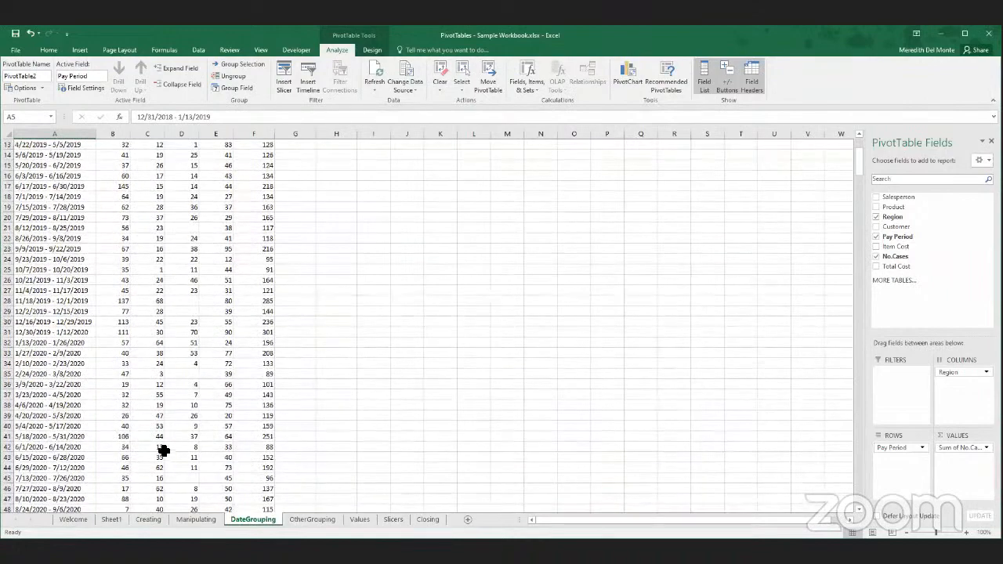
scroll(162, 448, up, 8)
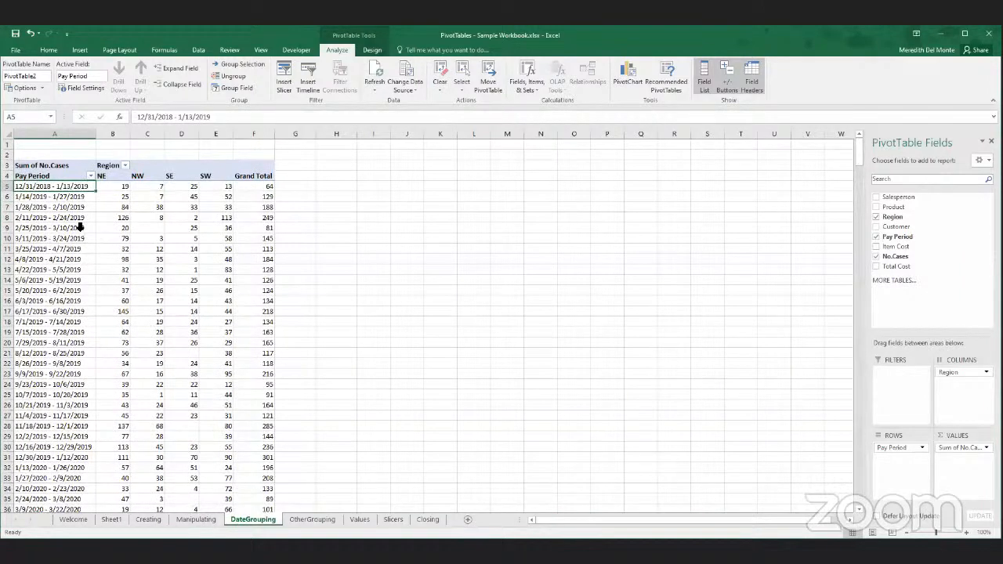
right_click(25, 230)
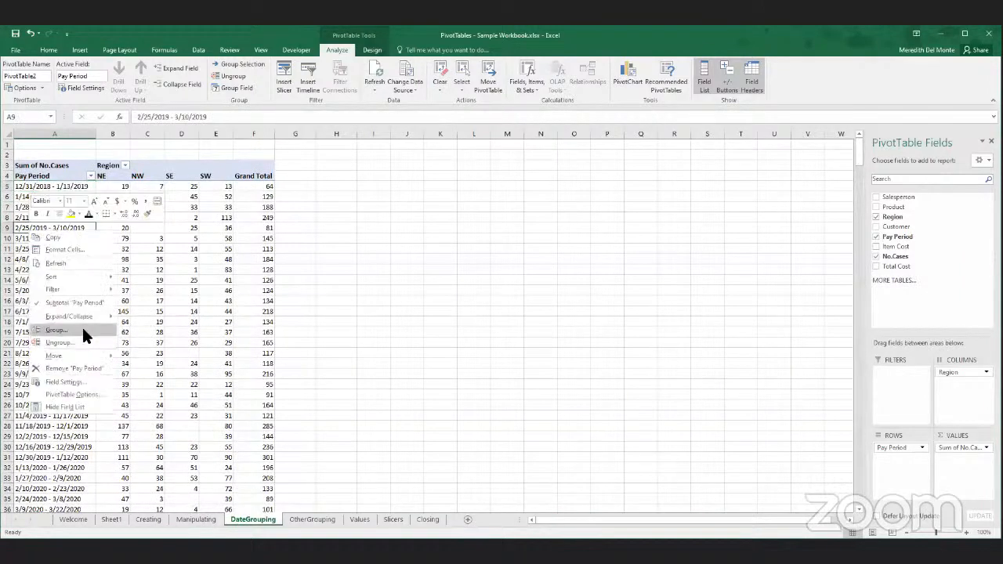
click(83, 326)
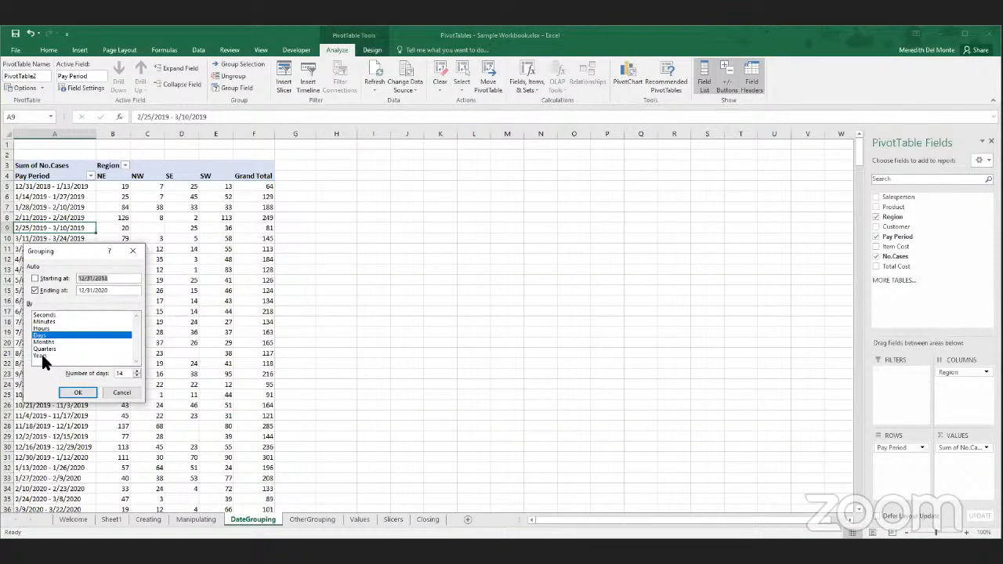
click(44, 342)
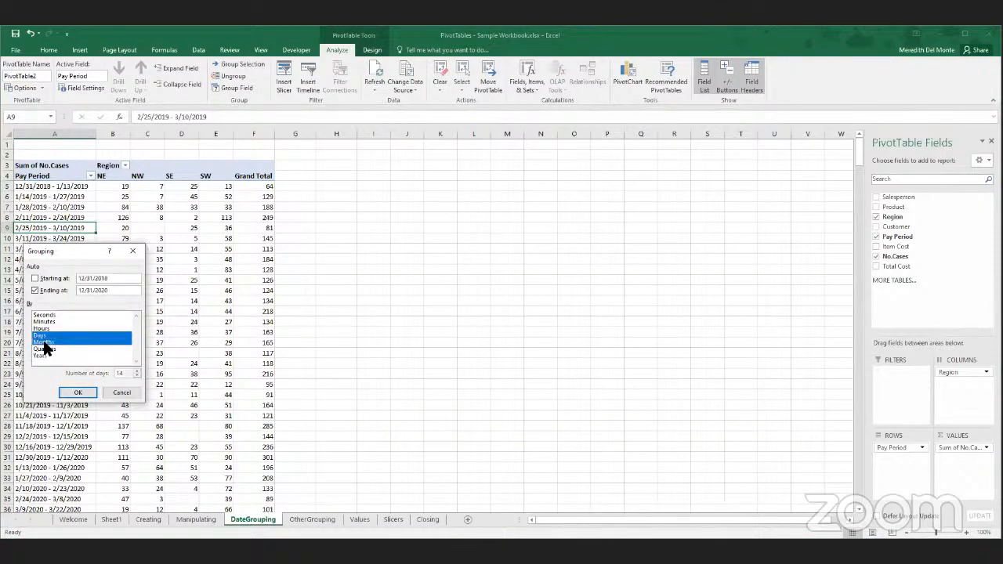
click(47, 336)
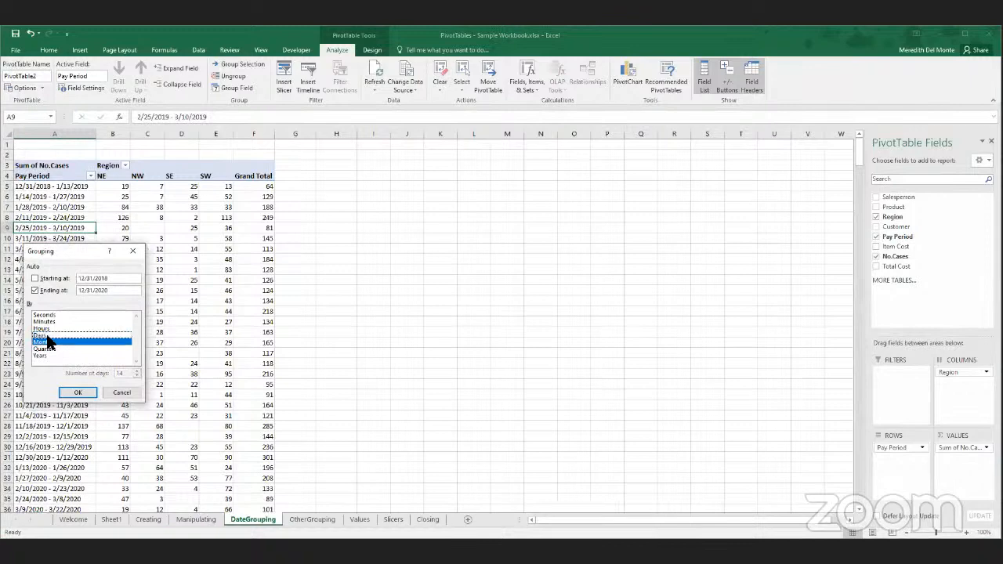
click(44, 342)
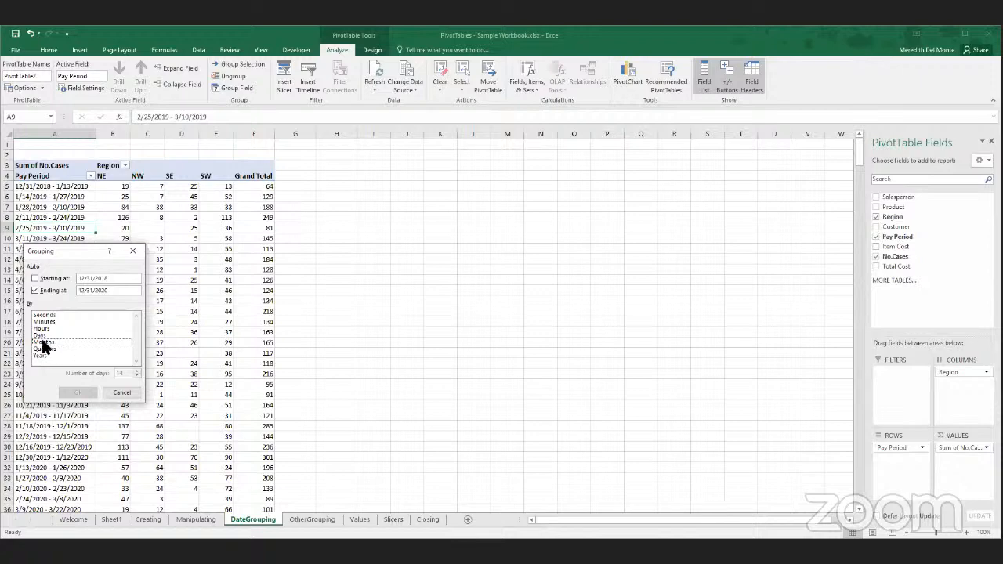
click(125, 393)
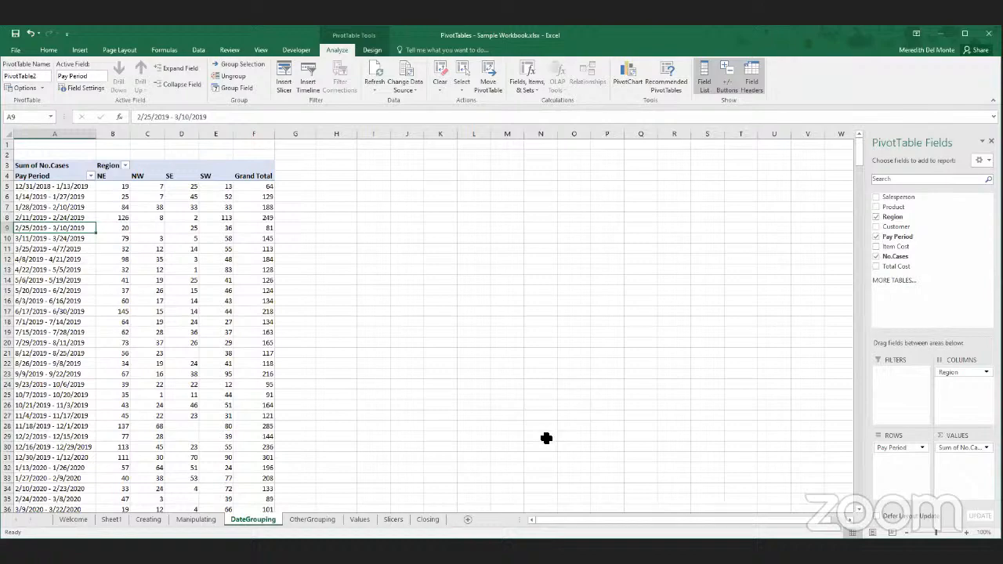
- On the OtherGrouping sheet, move the PivotTable's SE region column so it sits between NE and NW
scroll(546, 438, down, 7)
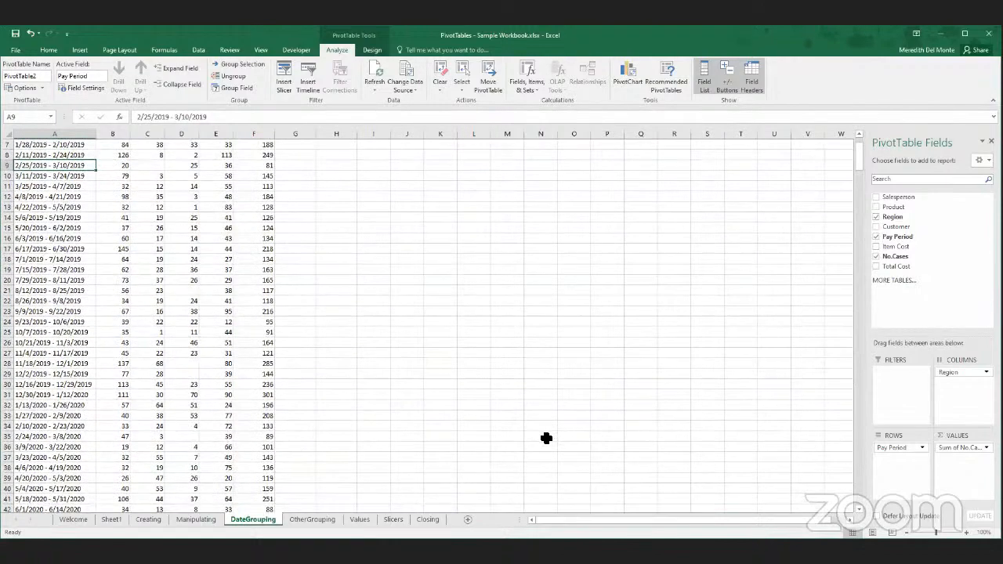
click(312, 519)
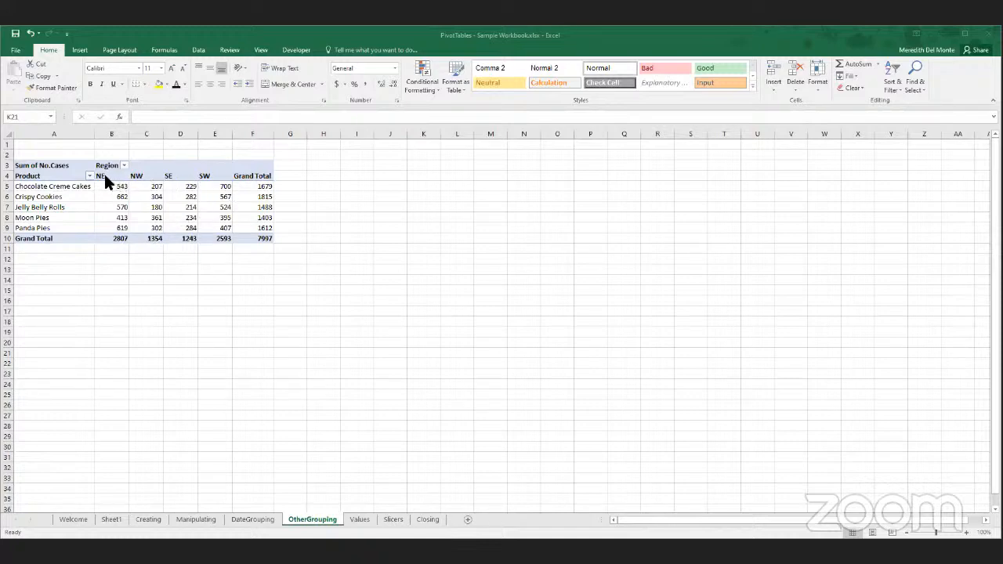
click(179, 174)
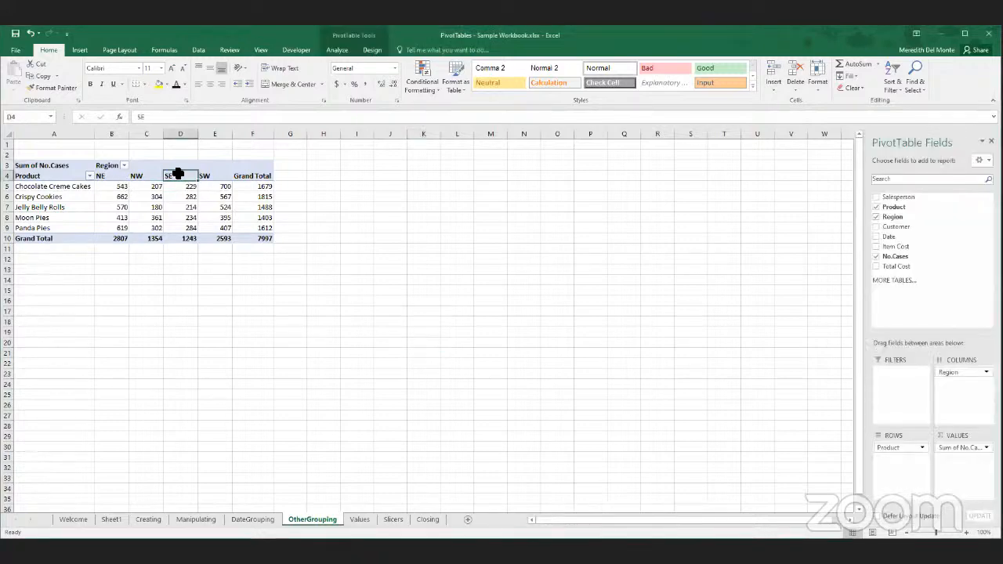
mouse_move(176, 179)
mouse_down()
mouse_move(164, 179)
mouse_move(179, 185)
mouse_up()
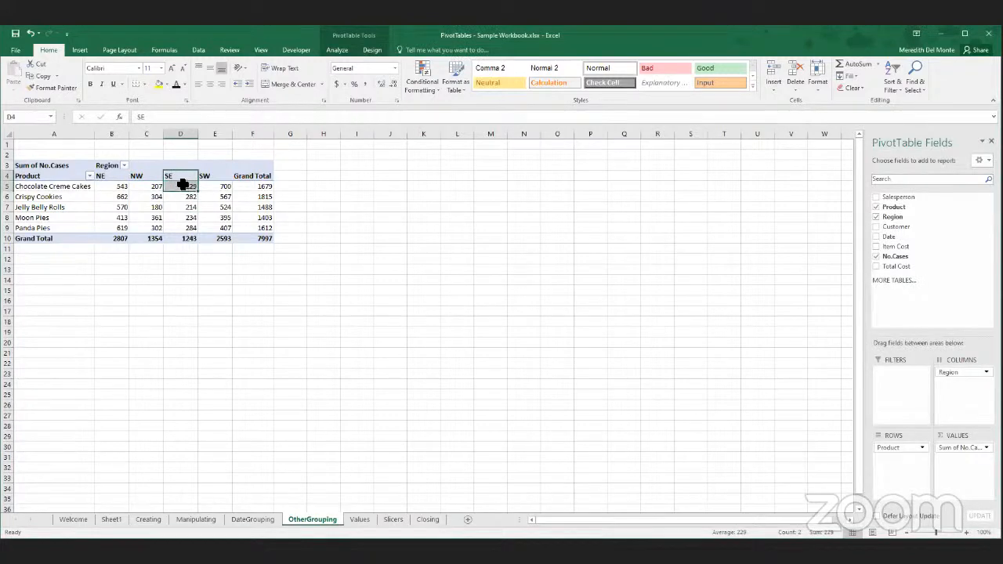
click(177, 134)
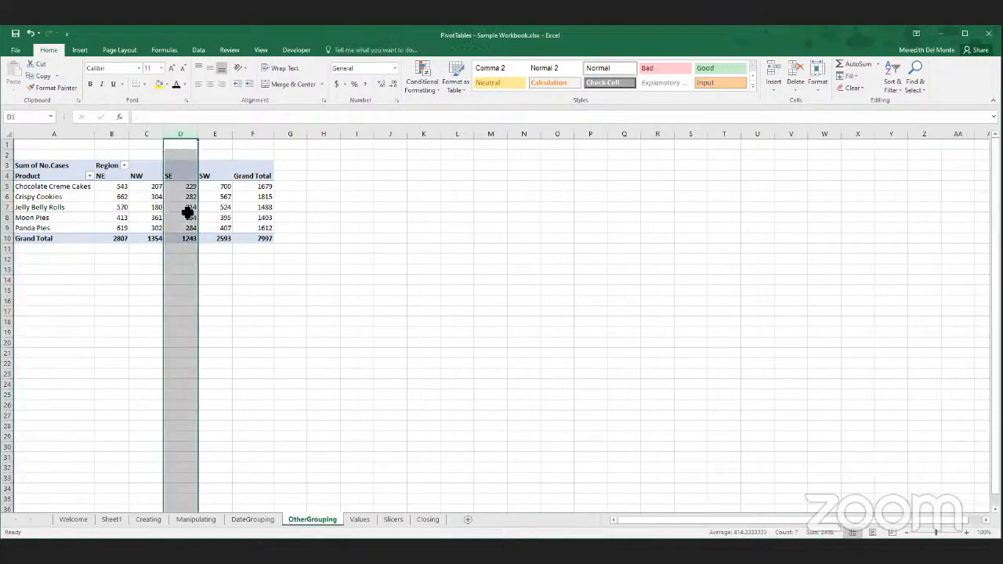
drag(179, 179, 179, 238)
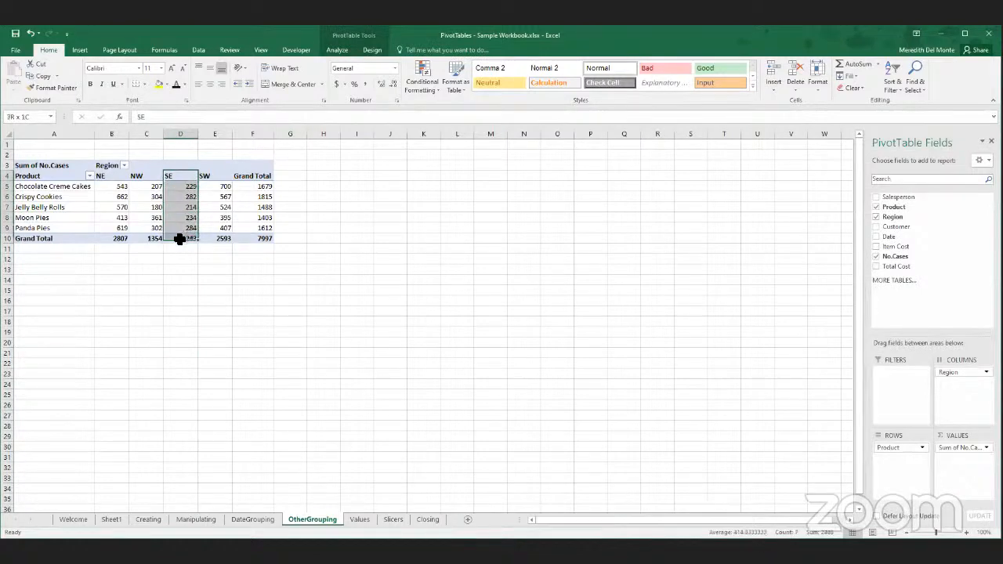
mouse_move(167, 172)
mouse_down()
mouse_move(125, 173)
mouse_move(178, 174)
mouse_move(128, 177)
mouse_move(126, 241)
mouse_up()
click(178, 178)
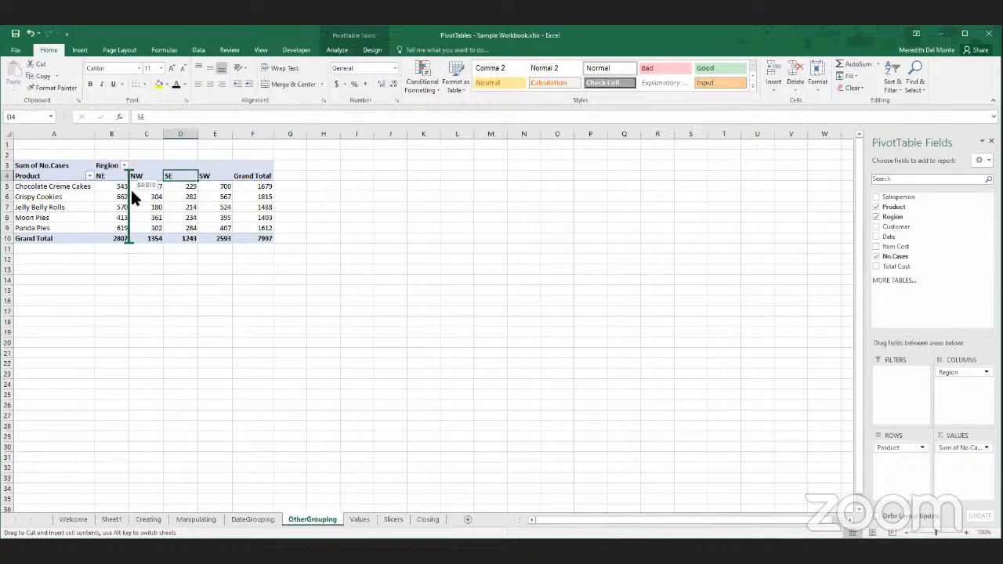
drag(131, 188, 132, 187)
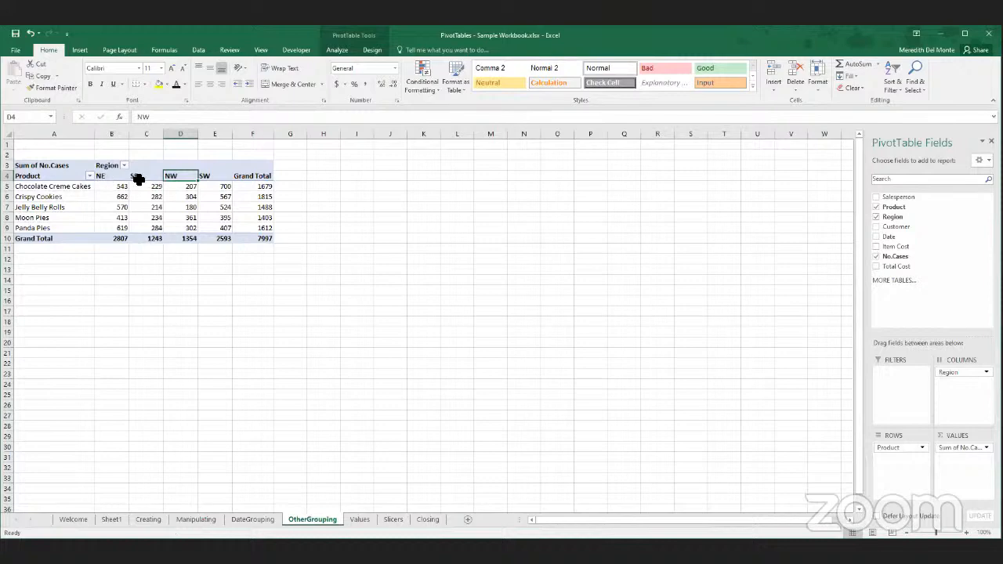
click(117, 246)
click(201, 185)
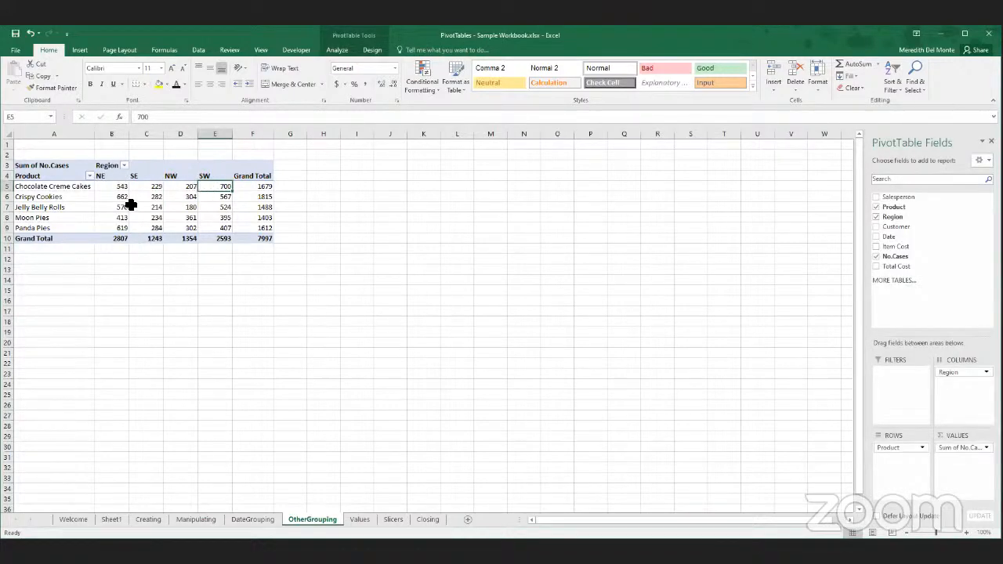
- Group the PivotTable's NE and SE region columns together
mouse_move(150, 188)
drag(118, 176, 140, 175)
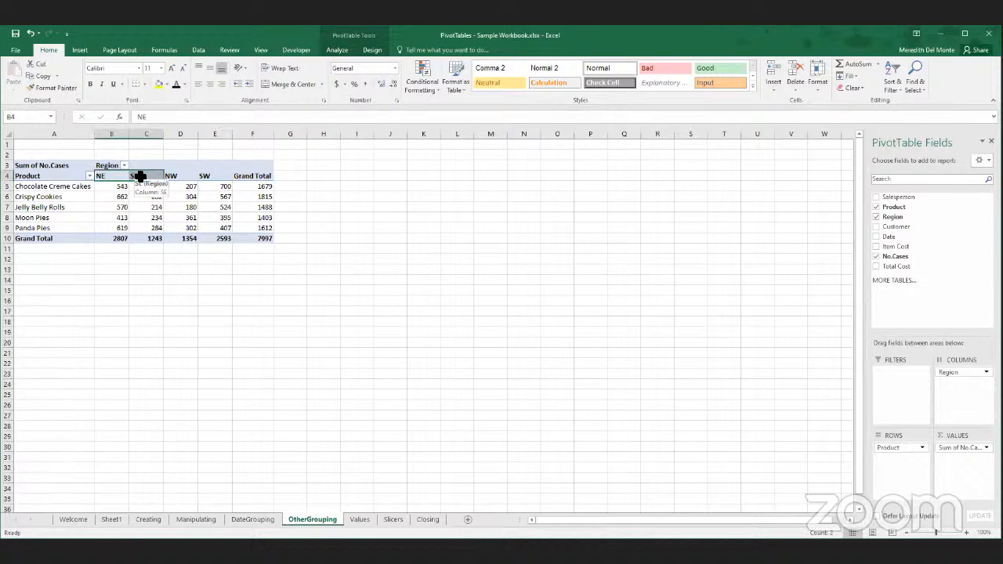
right_click(137, 177)
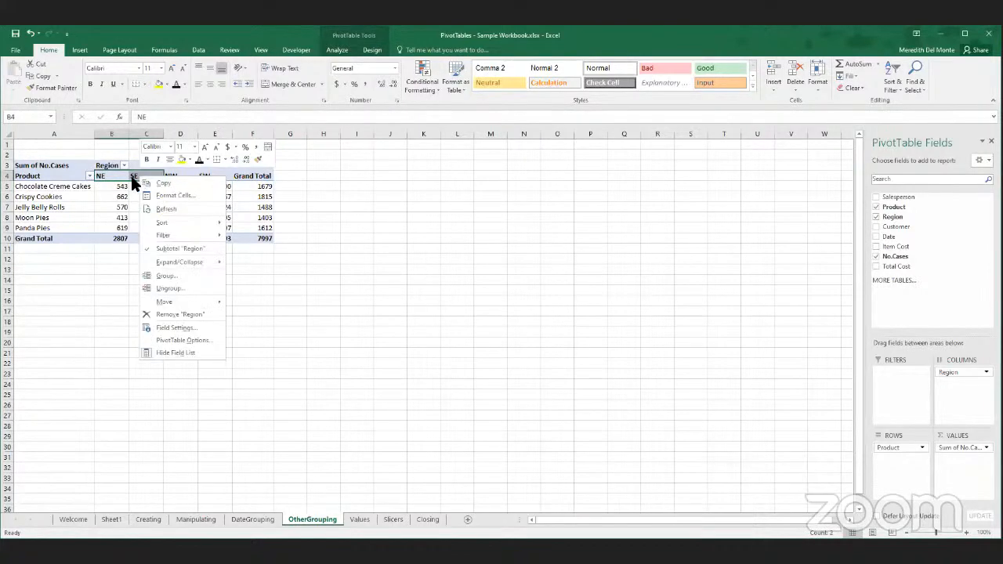
click(164, 275)
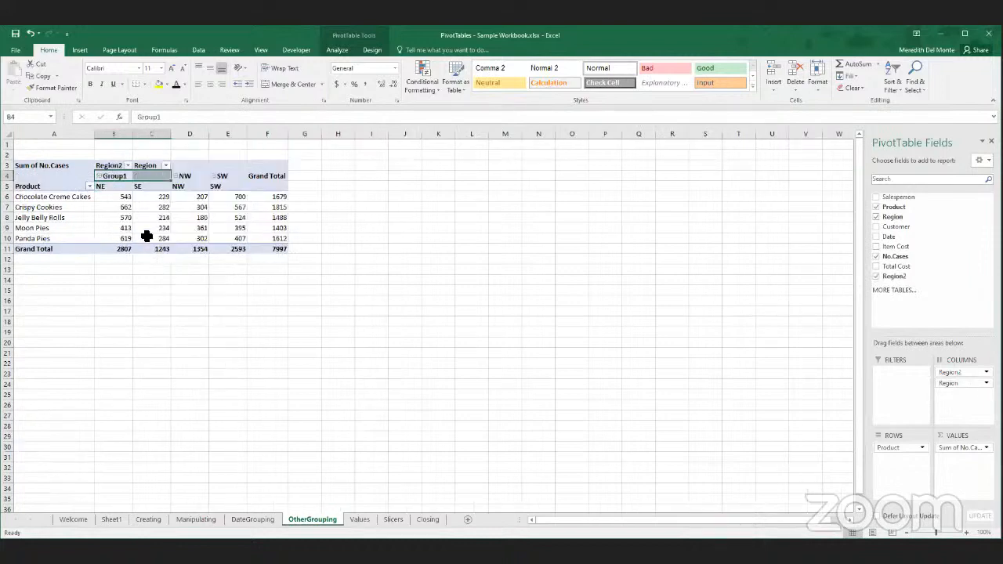
- Rename the group heading above NE and SE to East, and try collapsing and re-expanding that group
click(116, 180)
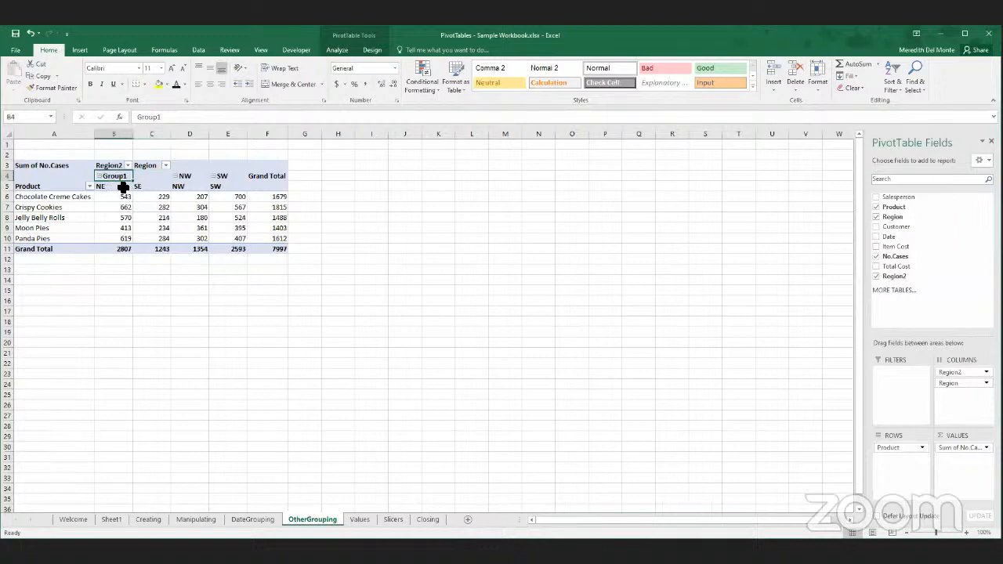
text(E)
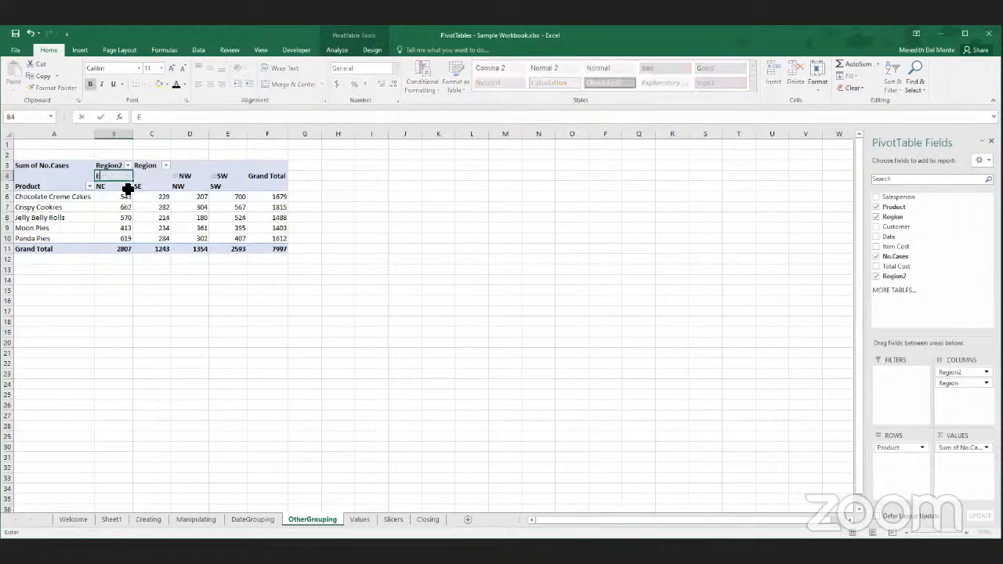
text(ast)
key(Return)
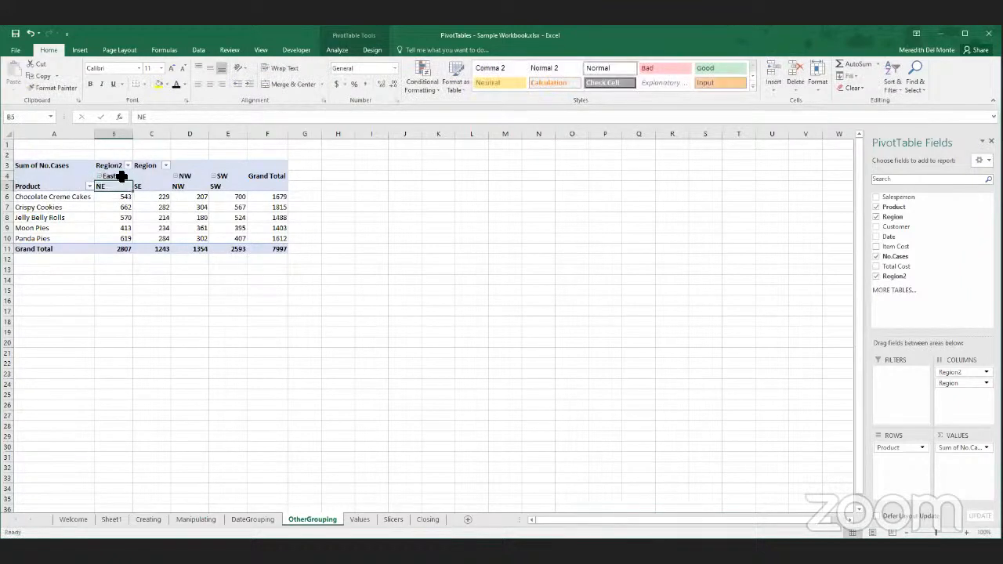
double_click(122, 176)
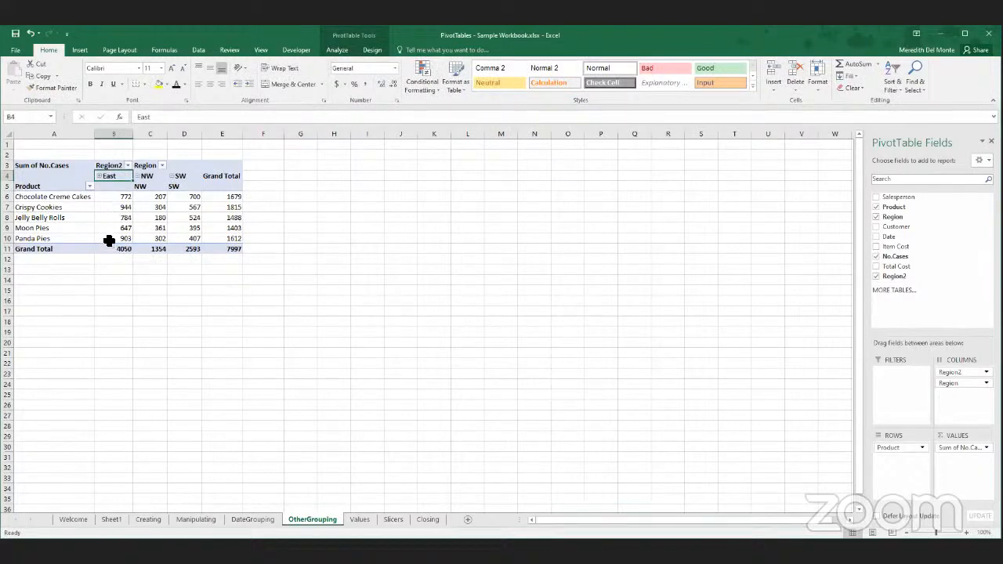
double_click(116, 177)
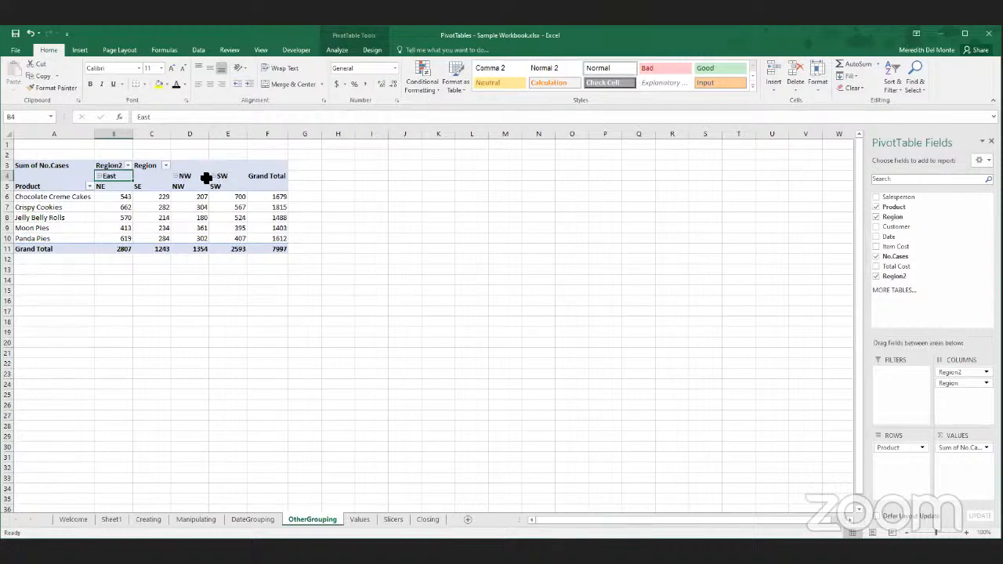
click(183, 186)
click(192, 186)
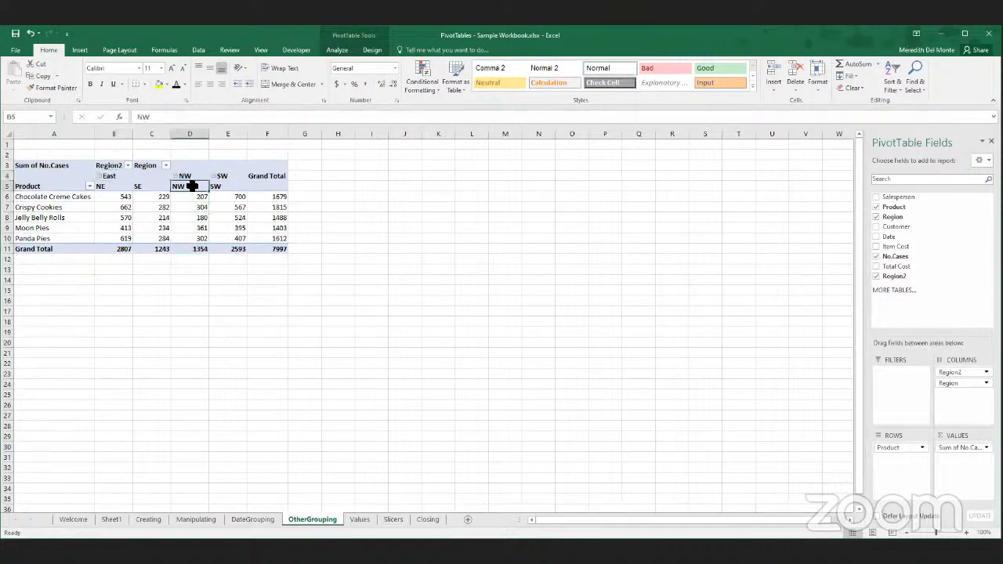
double_click(192, 186)
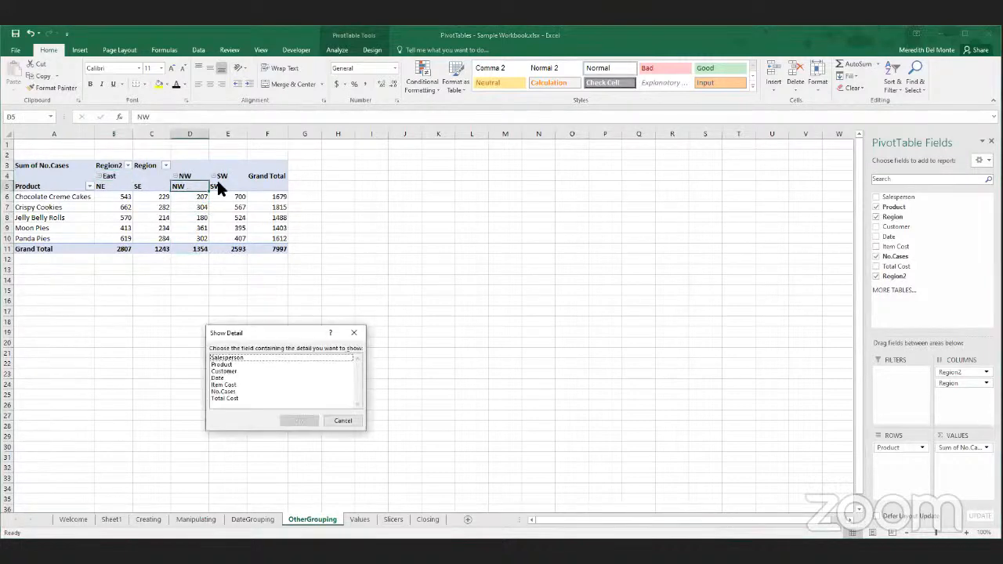
click(334, 419)
- Group the NW and SW region columns together and name the new group West
drag(192, 187, 222, 188)
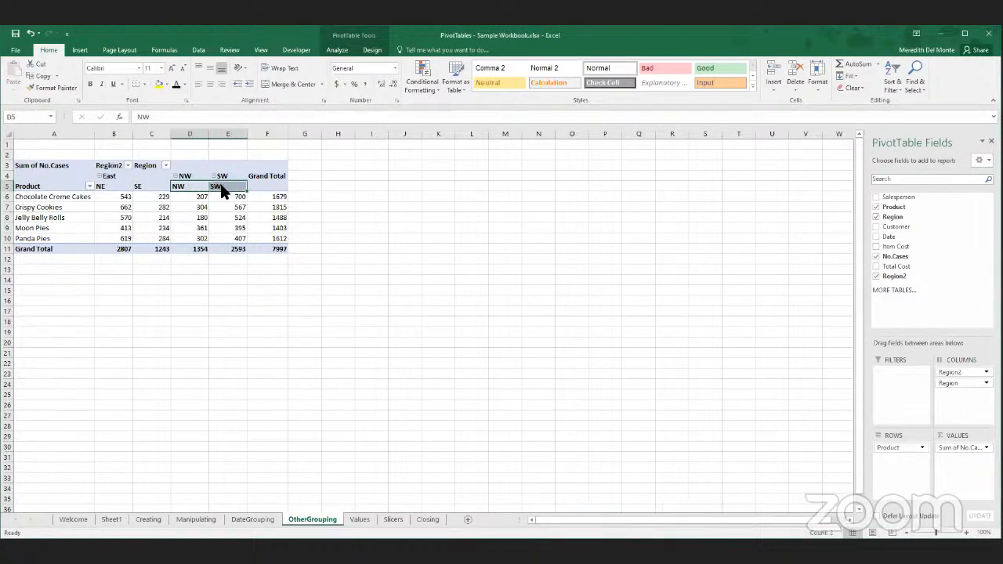
right_click(220, 188)
click(236, 286)
click(188, 179)
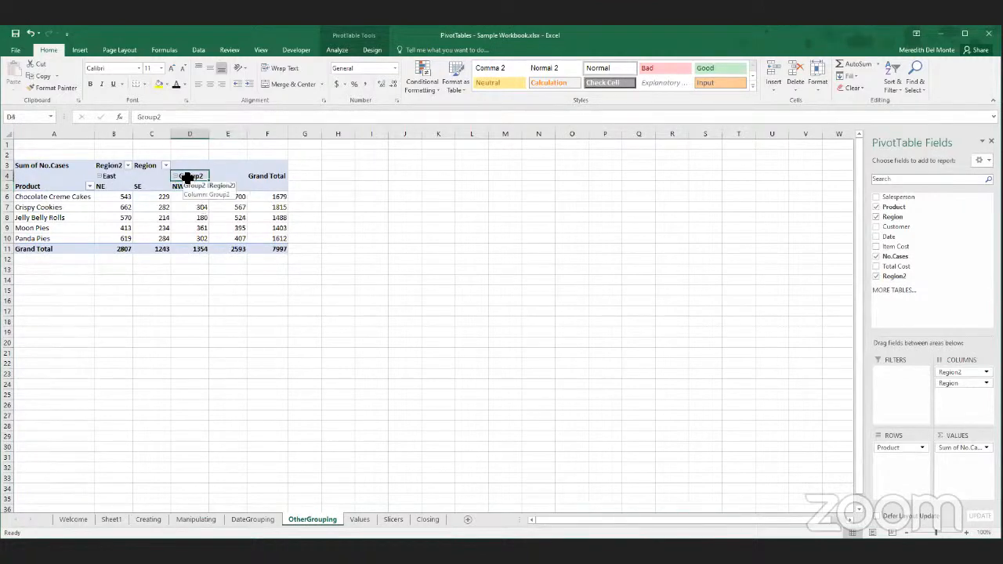
text(West)
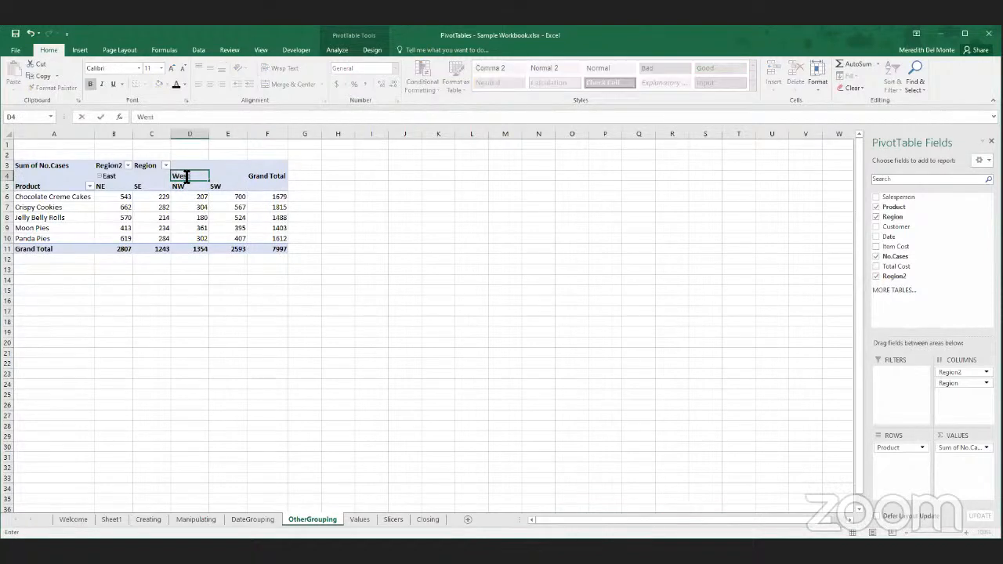
key(Return)
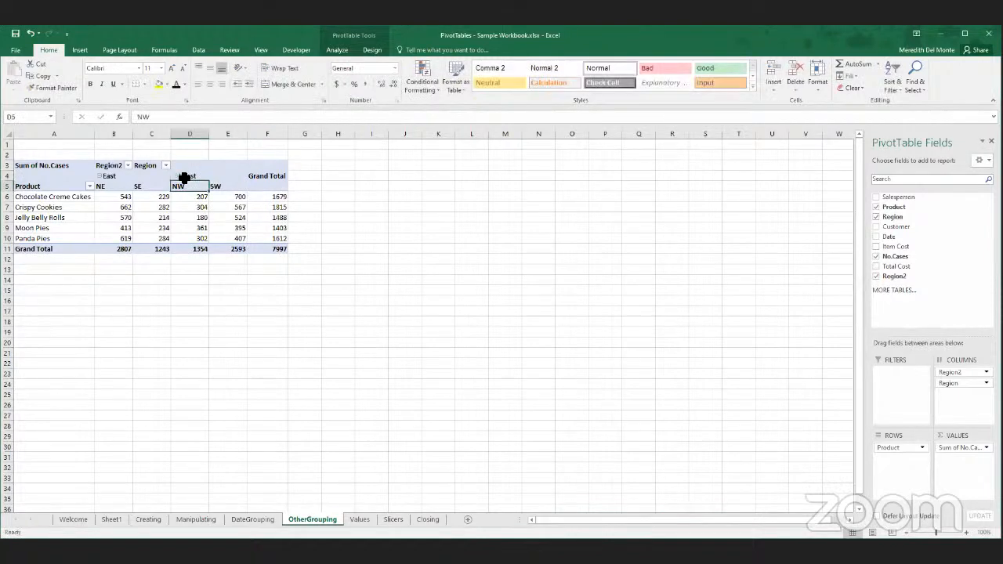
- Collapse the West and East groups to show only one column of cases for each
double_click(187, 176)
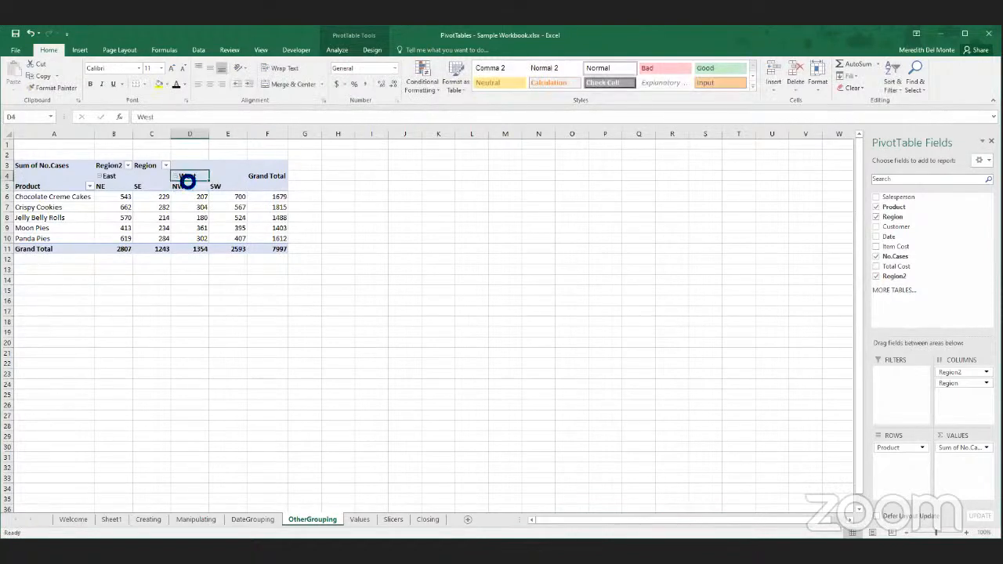
click(111, 178)
double_click(111, 179)
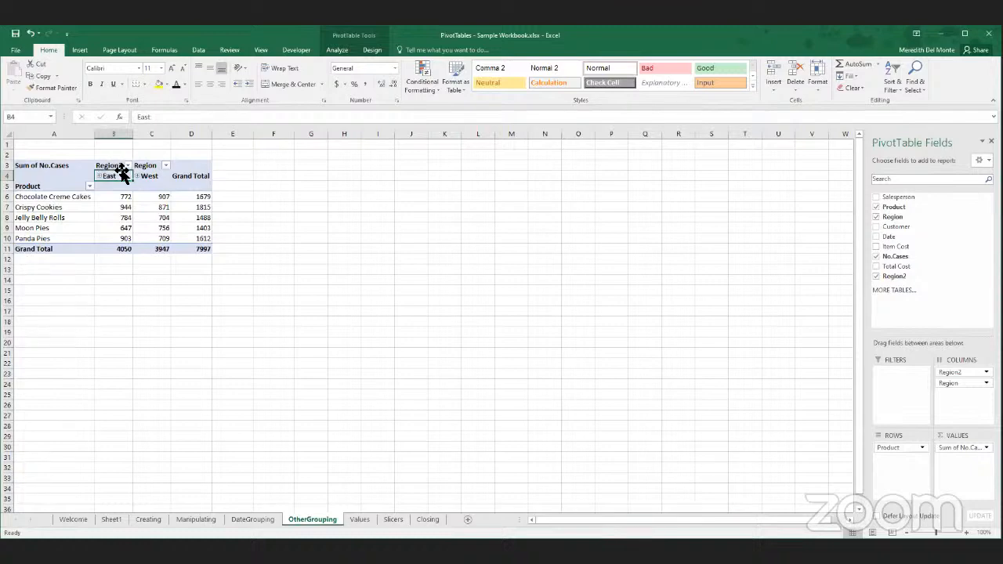
- Rename the PivotTable's Region2 column field heading to E-W Sales
double_click(114, 167)
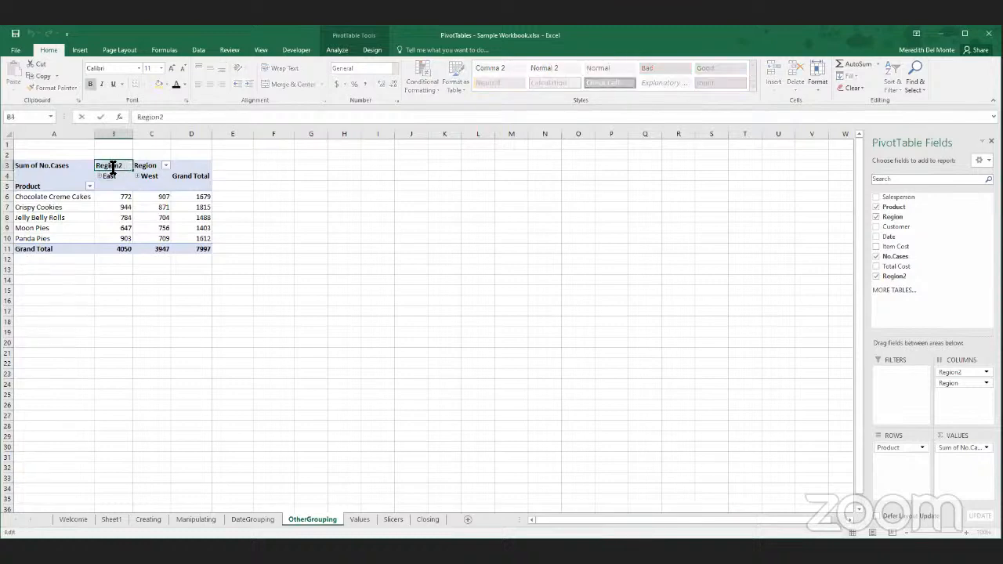
drag(125, 168, 96, 163)
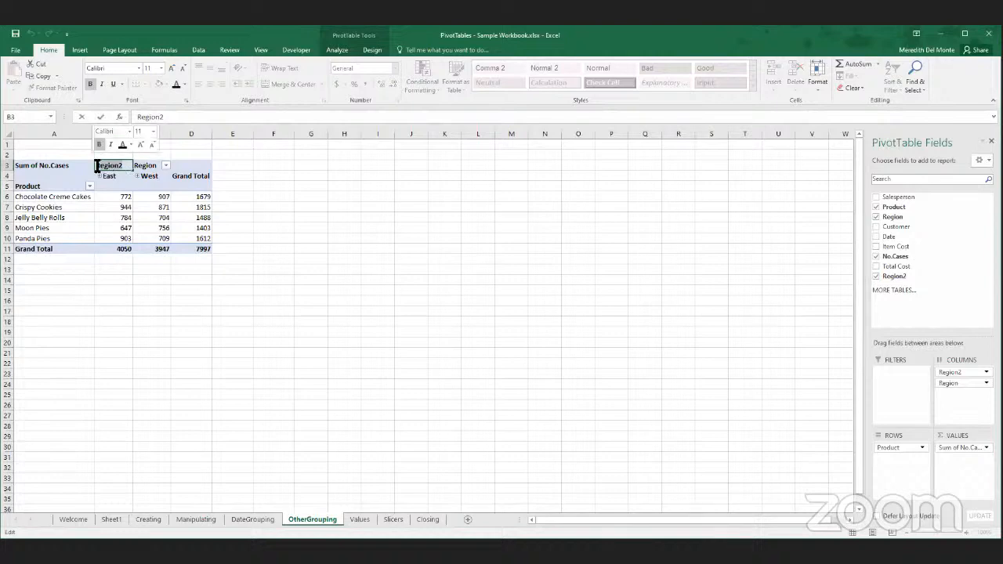
text(E)
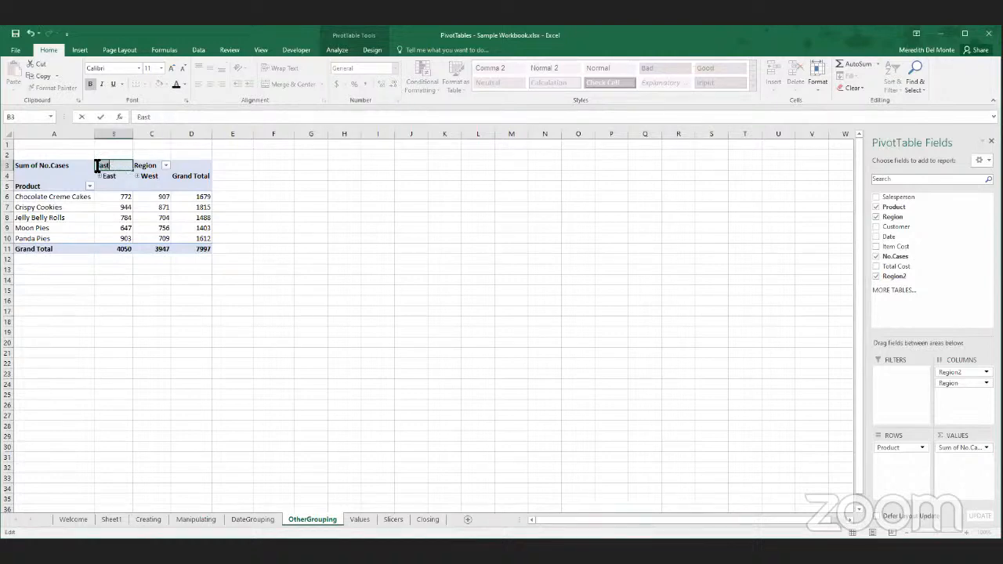
text(-W Sales)
key(Return)
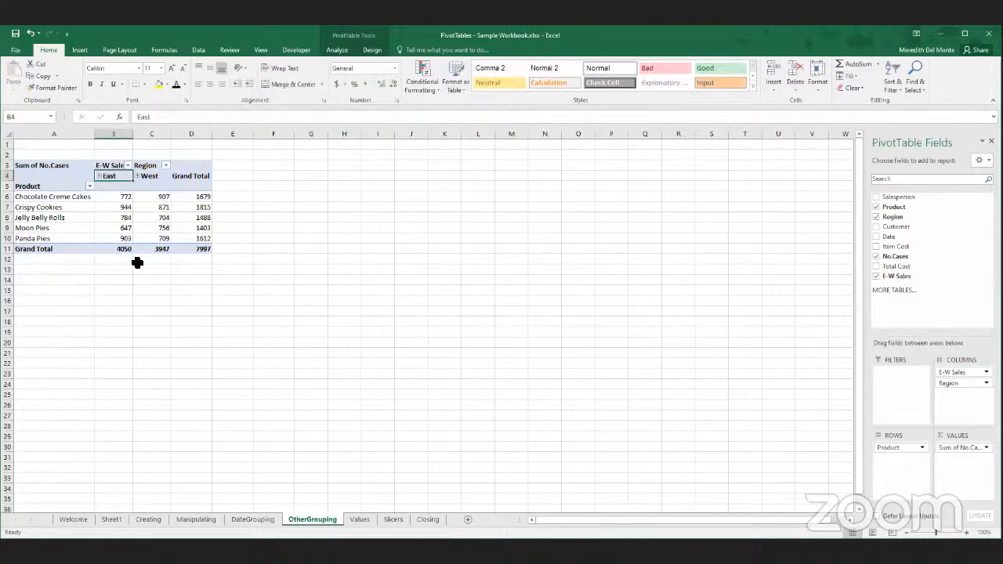
- Expand the East and West groups to show their regions, and collapse both groups again
click(98, 175)
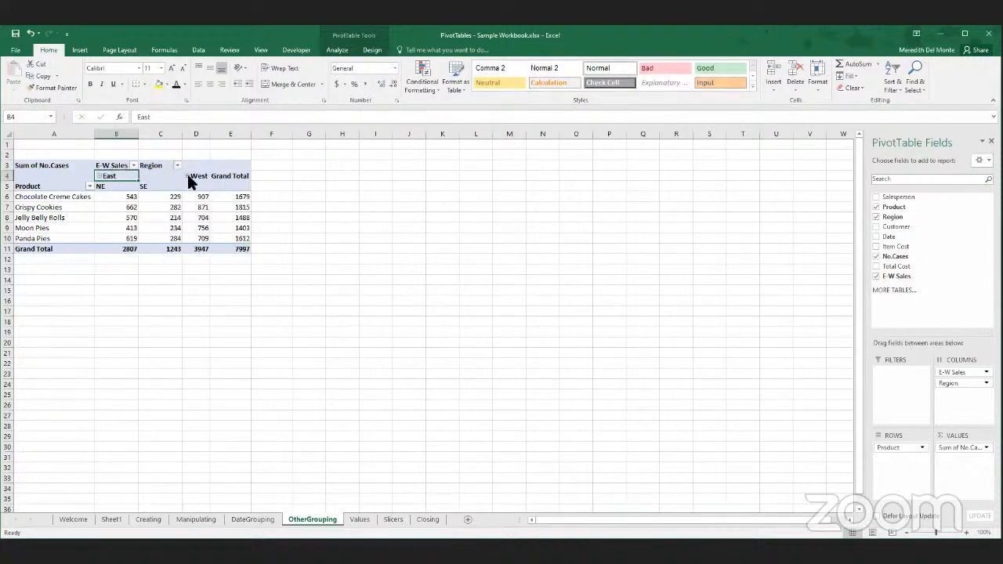
click(188, 176)
click(186, 174)
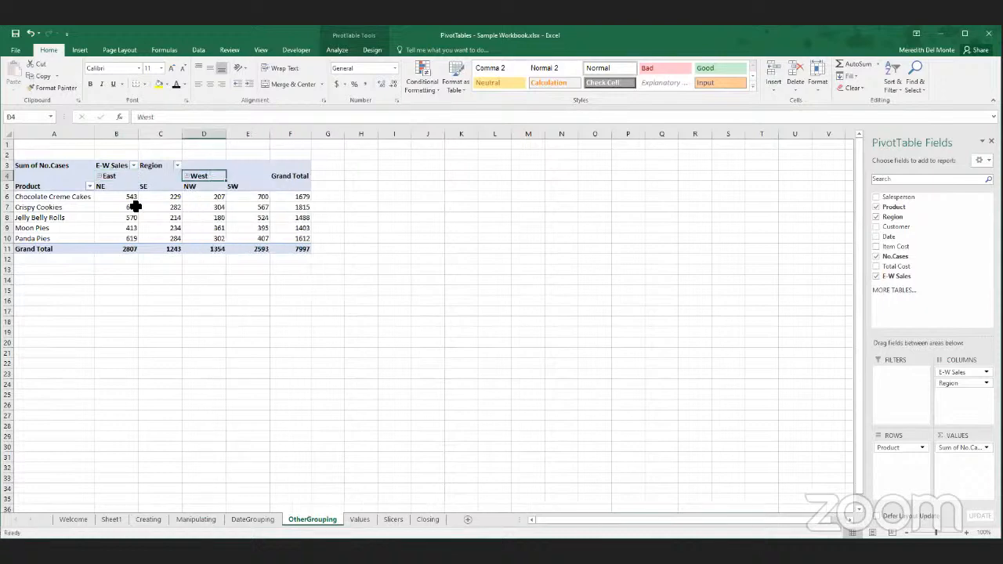
click(95, 172)
click(98, 176)
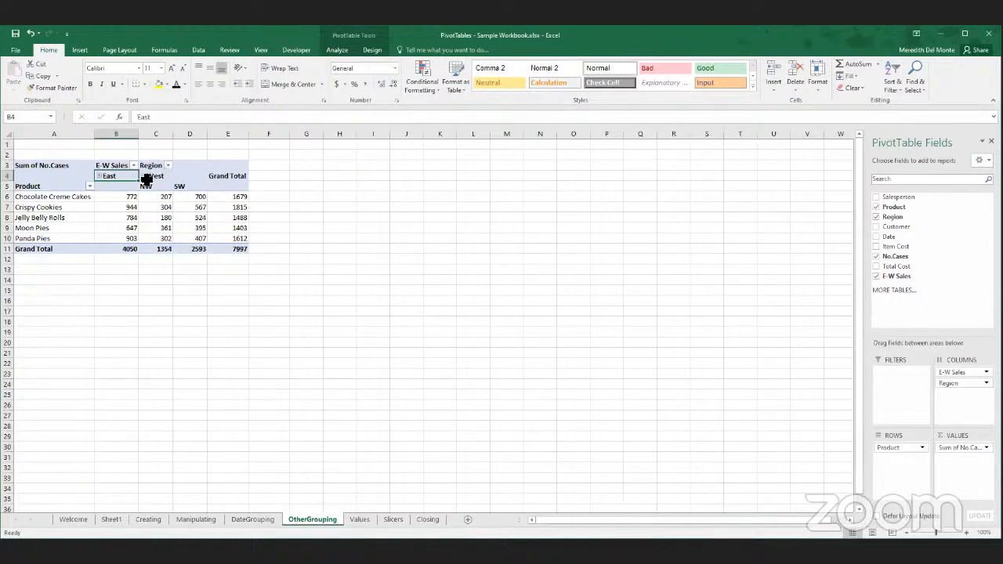
click(144, 177)
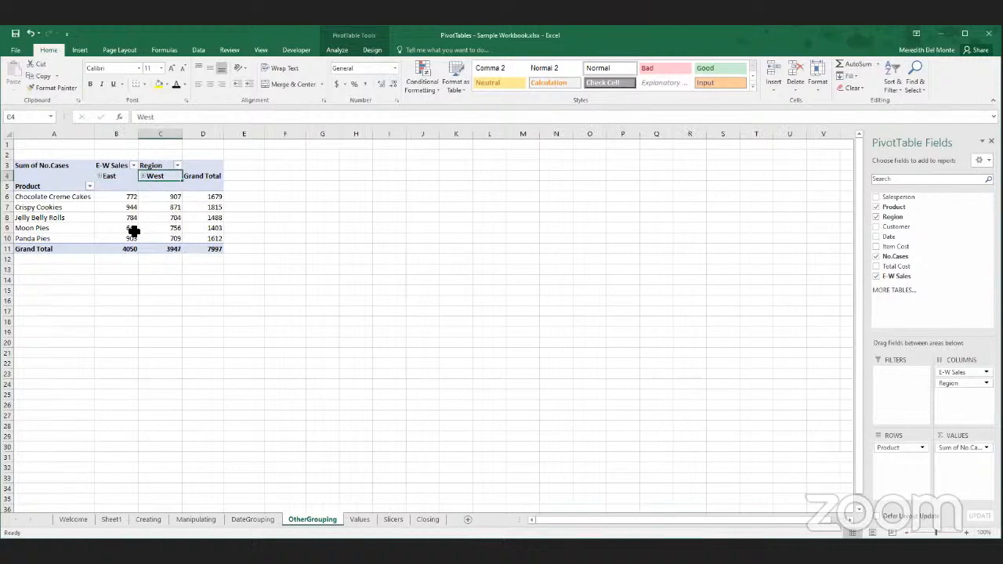
- Undo the heading rename and all East and West grouping, back to the ungrouped NE, SE, NW and SW columns
mouse_move(134, 229)
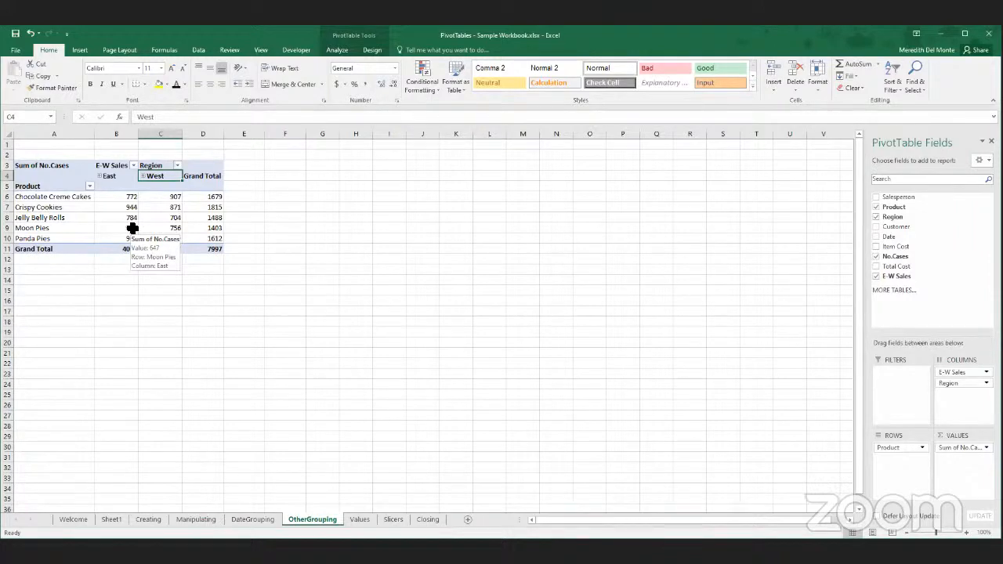
key(ctrl+z)
key(ctrl+z)
key(ctrl+z)
key(ctrl+z)
key(ctrl+z)
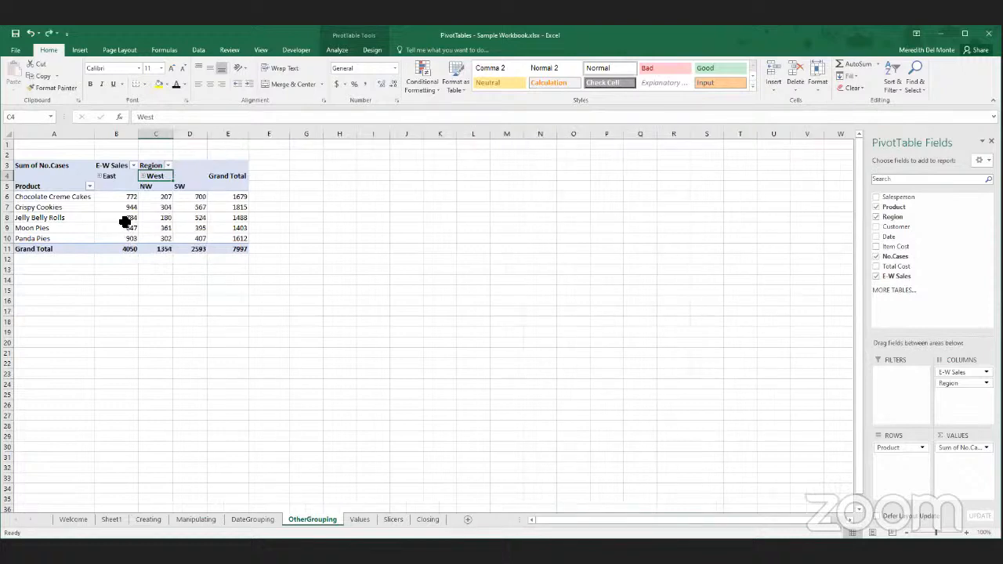
key(ctrl+z)
key(ctrl+z)
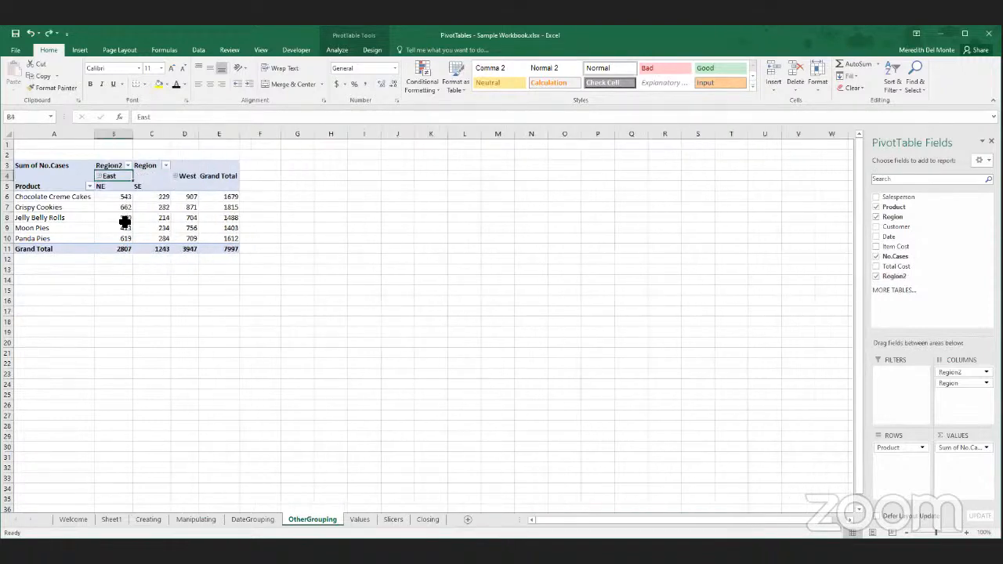
key(ctrl+z)
key(ctrl+z)
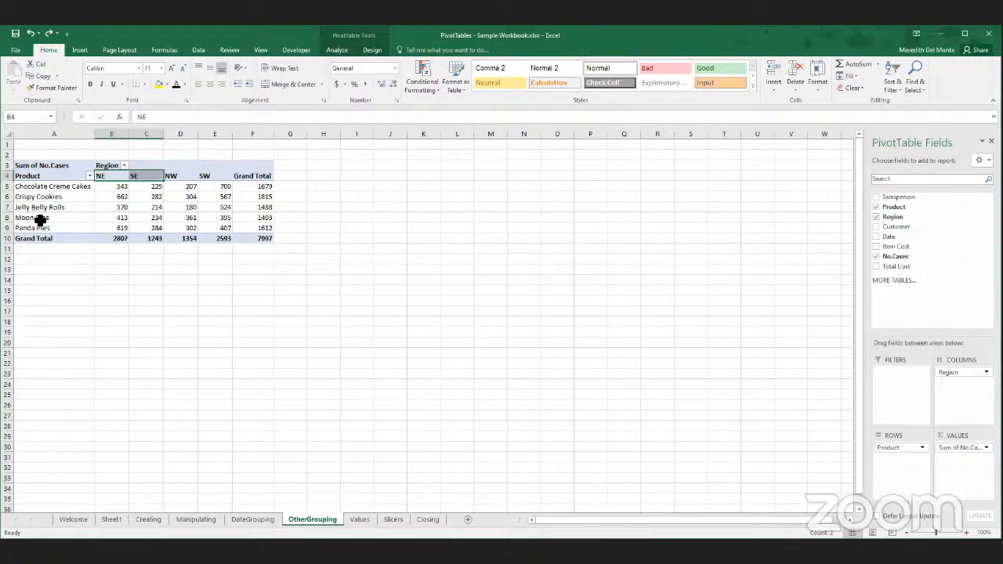
- Group the Moon Pies and Panda Pies product rows together and name the new group Pies
drag(38, 219, 36, 228)
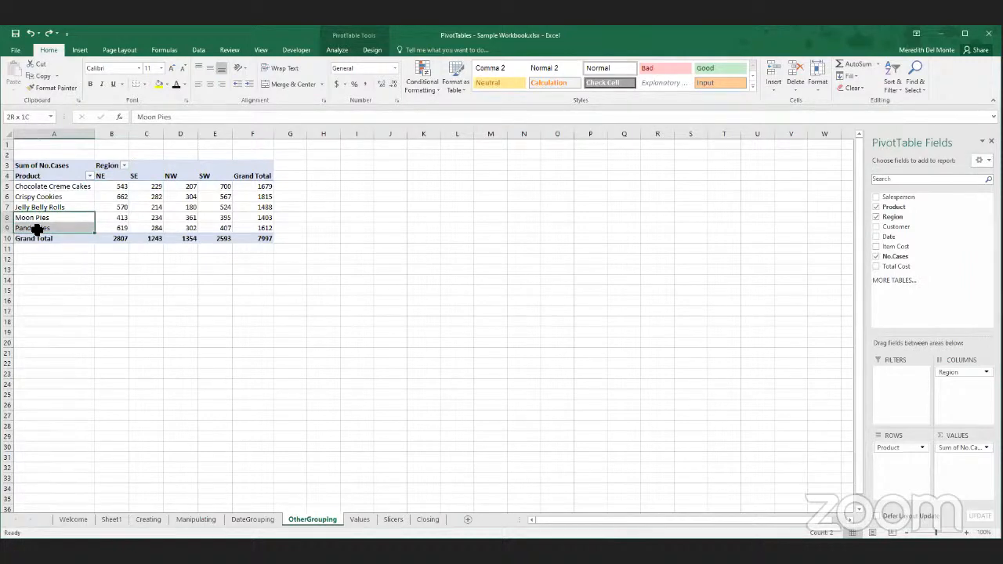
right_click(35, 227)
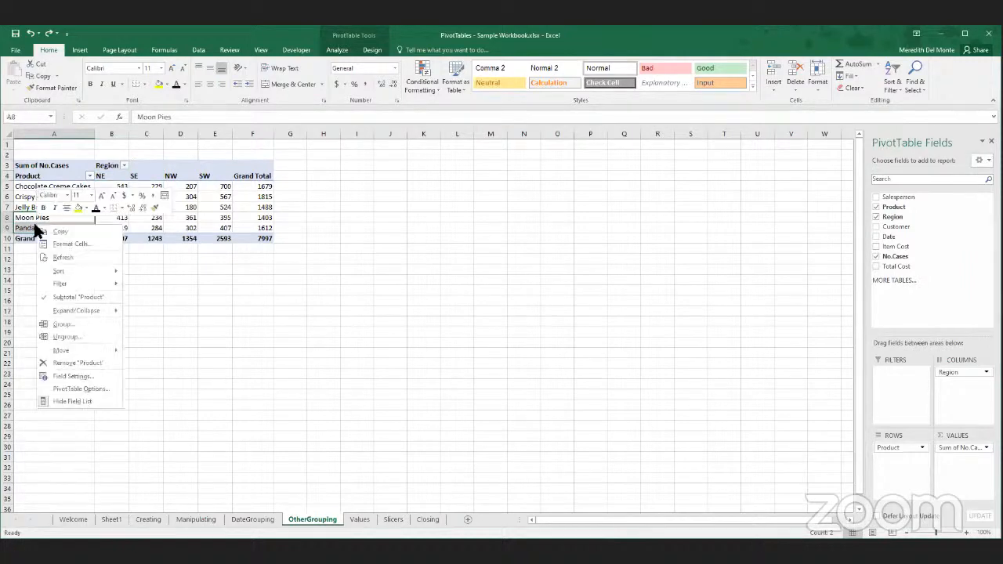
click(80, 325)
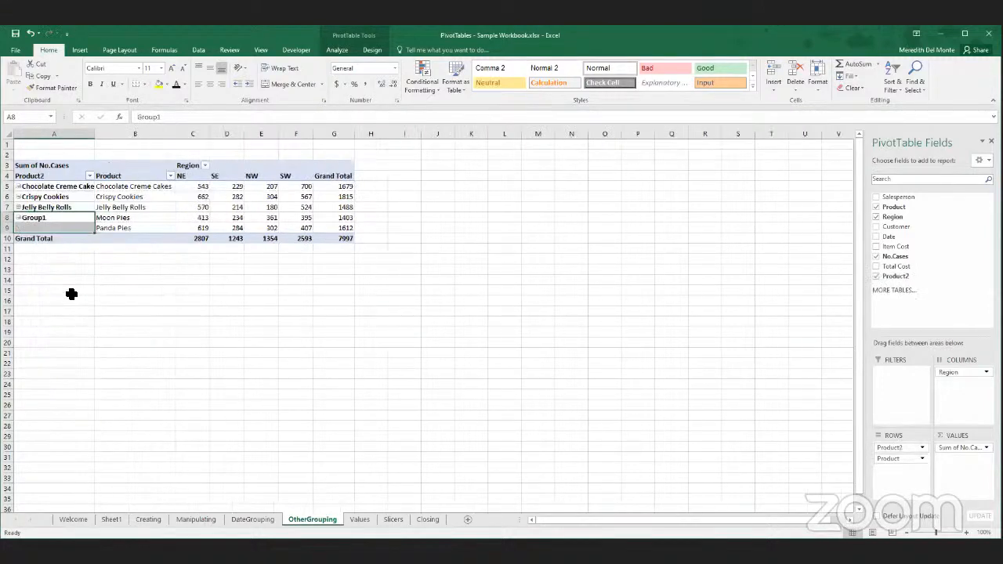
double_click(46, 218)
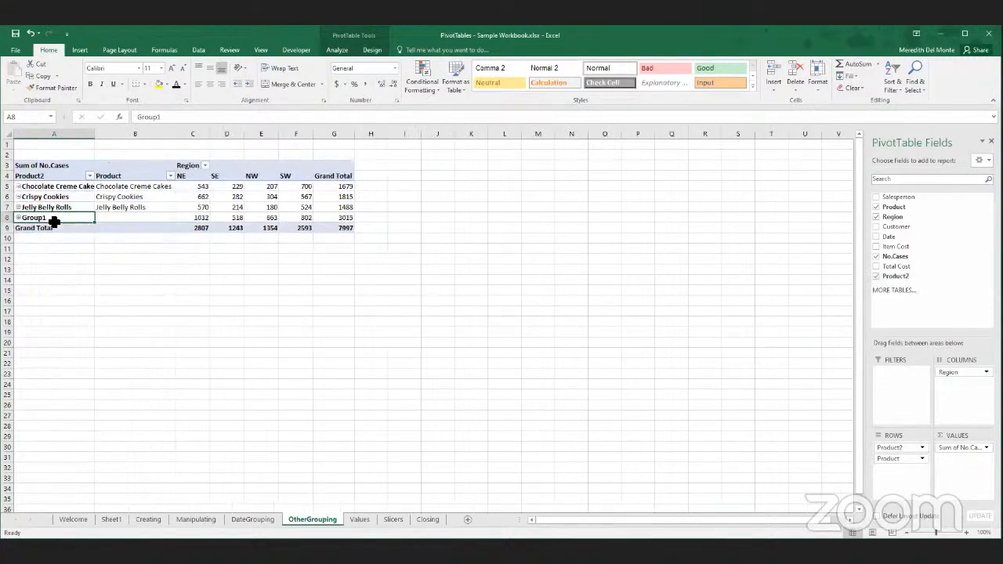
double_click(44, 220)
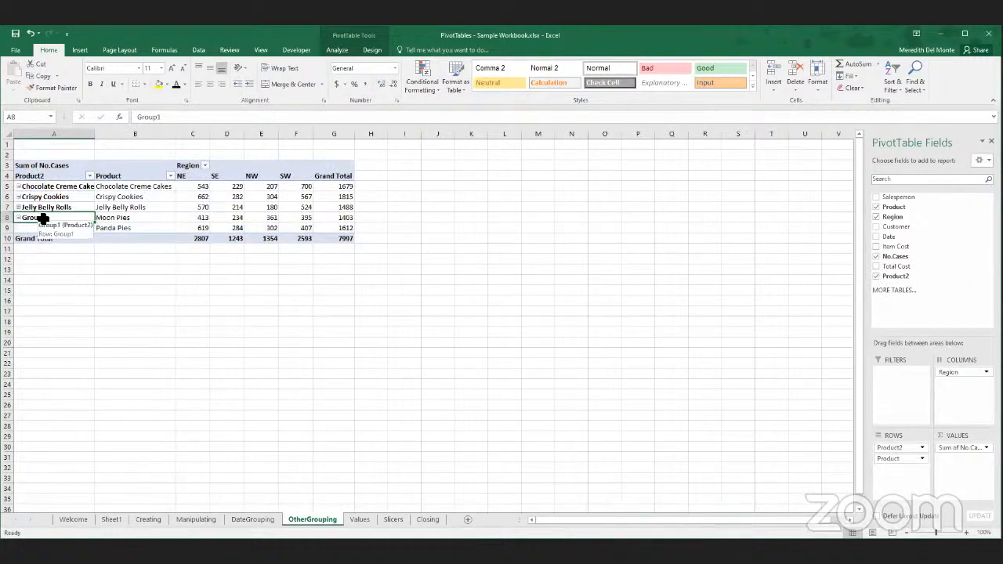
text(Pi)
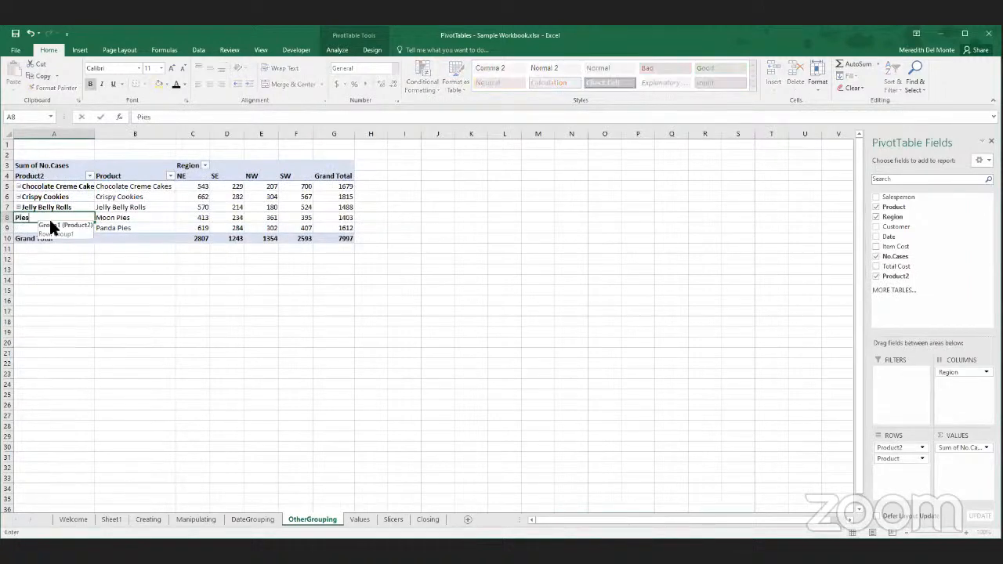
text(es)
key(Return)
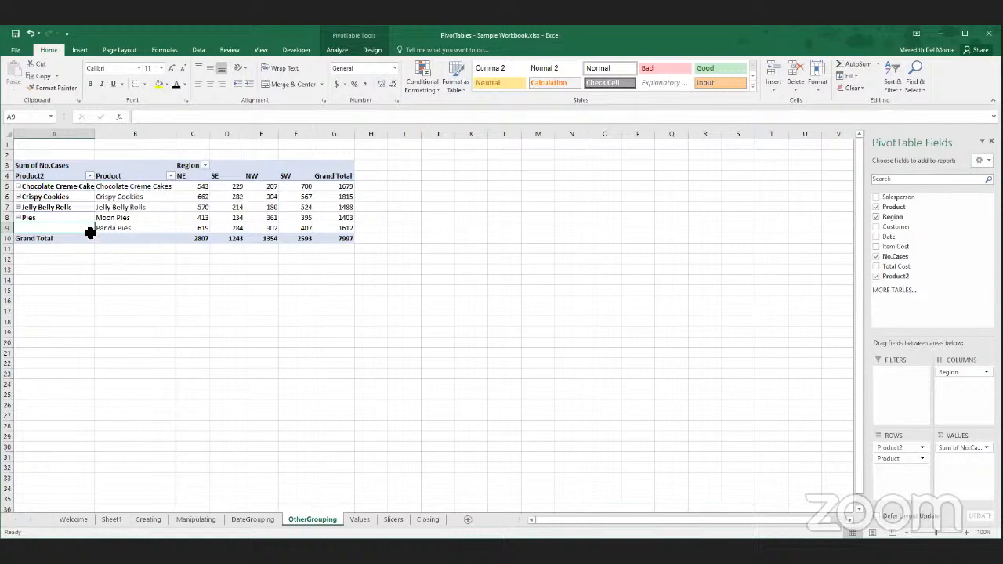
- Rename the outer product headings Jelly Belly Rolls to Rolls and Crispy Cookies to Cookies
click(63, 210)
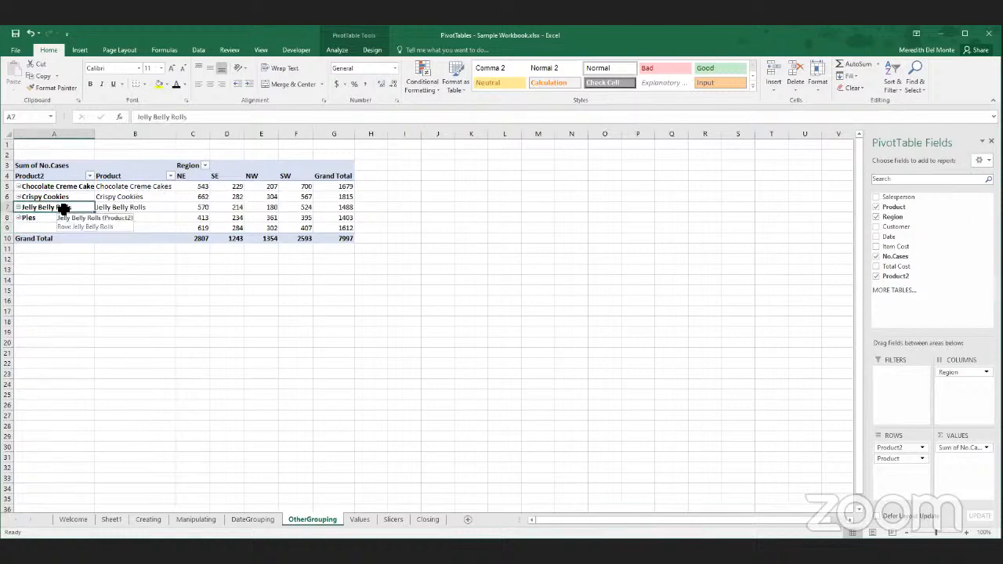
text(Rol)
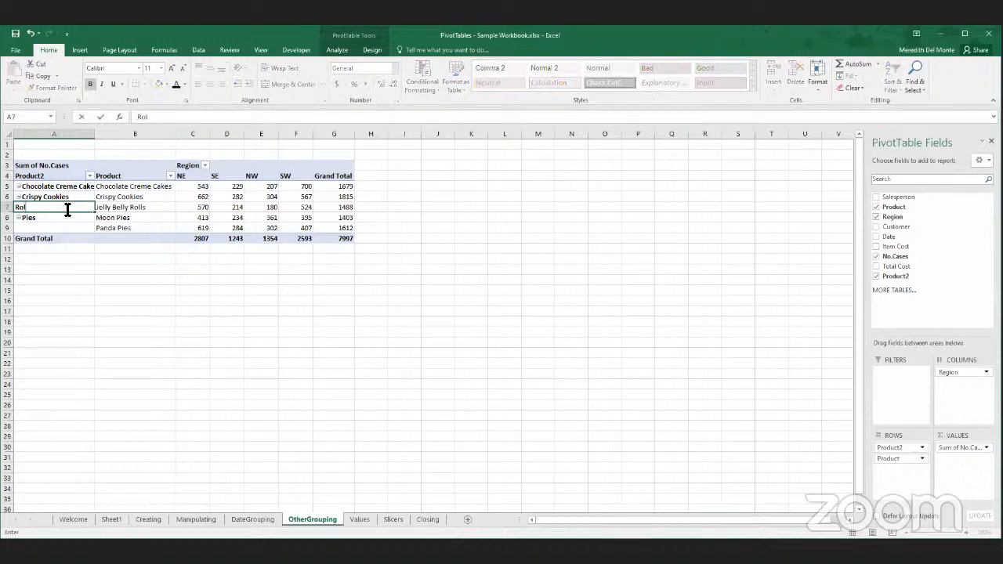
text(ls)
key(Return)
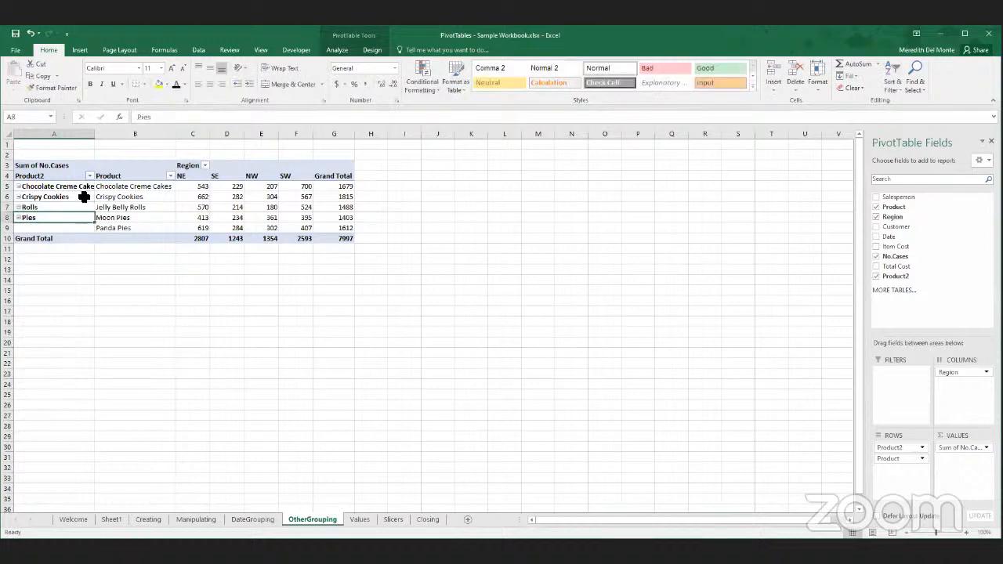
click(84, 196)
text(Cooki)
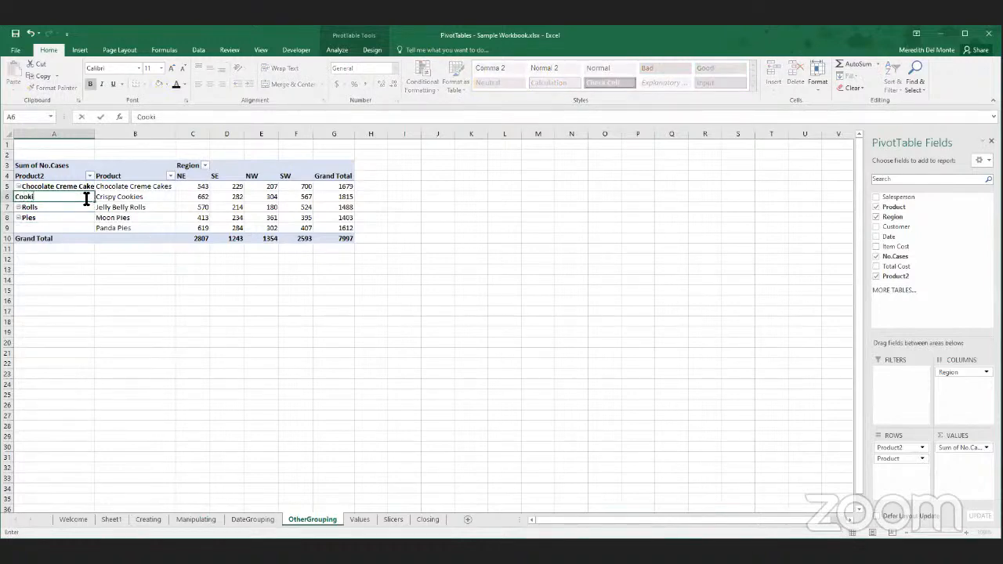
text(es)
key(Return)
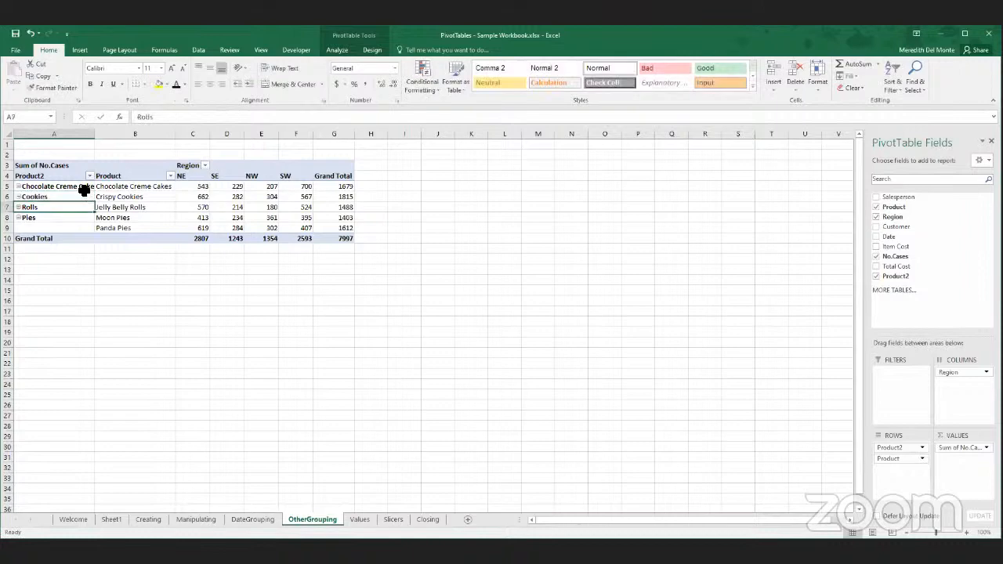
- Rename the outer product heading Chocolate Creme Cakes to Cakes
click(88, 190)
text(Ca)
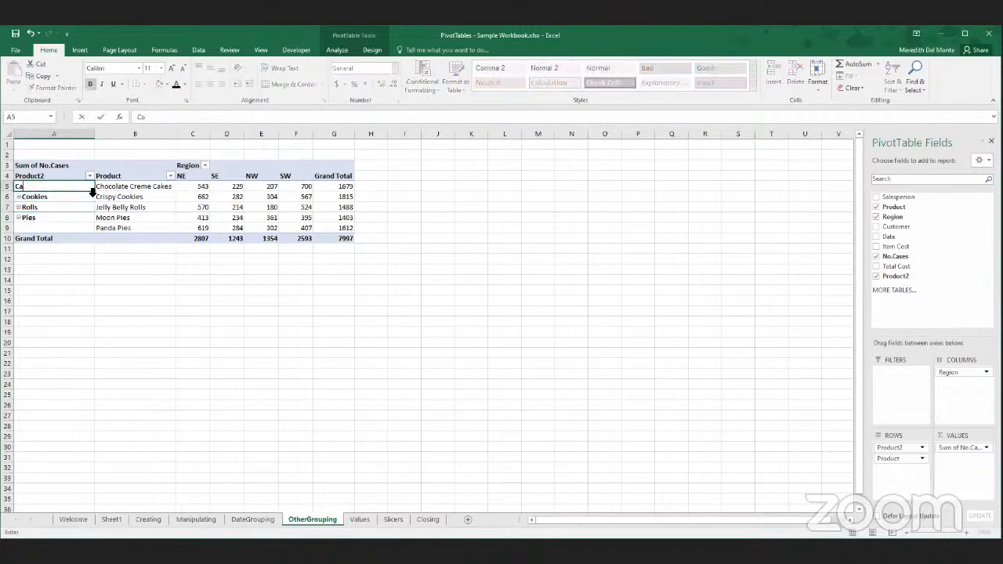
text(kes)
key(Return)
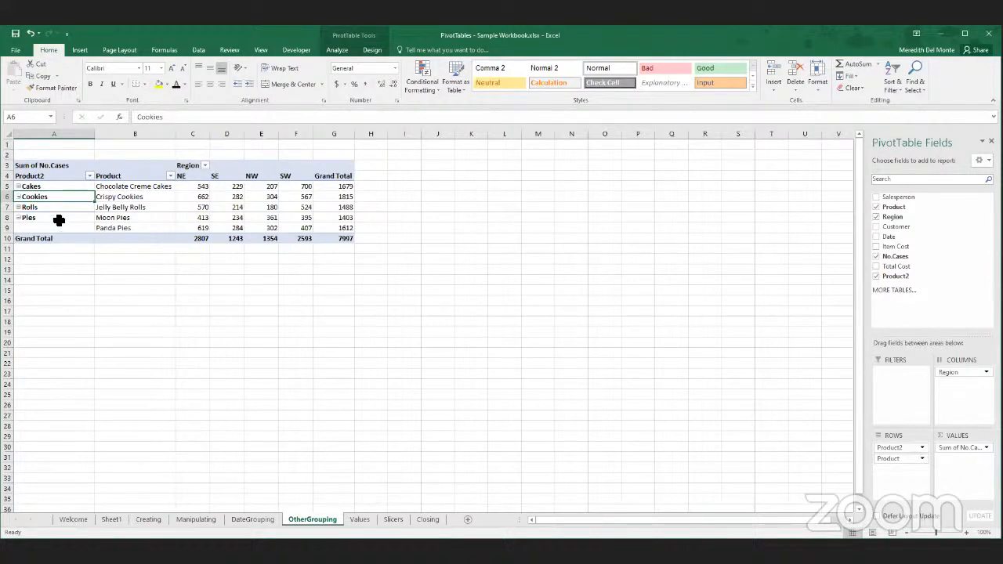
- Collapse the Pies group to a single row and expand it again to show its products
click(58, 220)
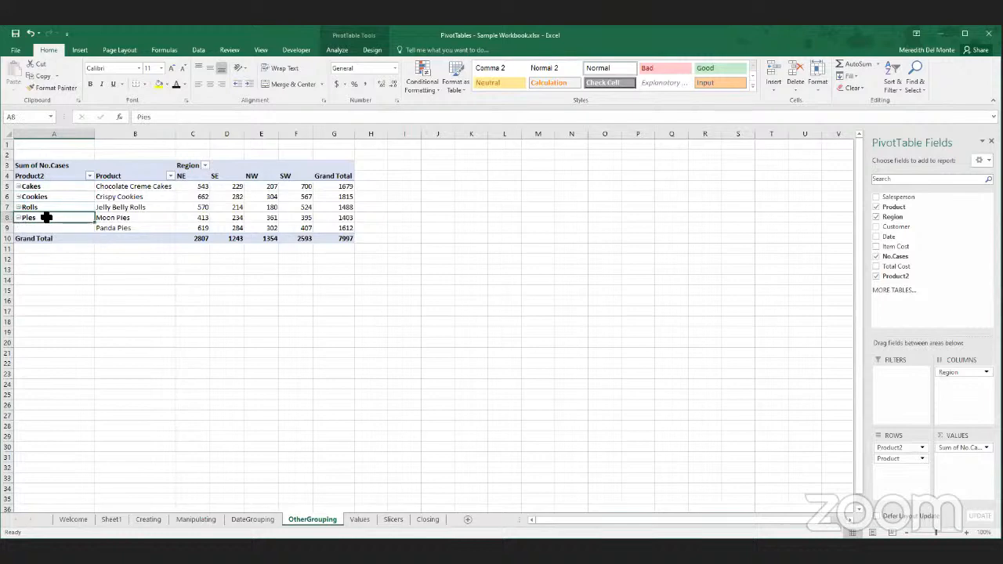
double_click(46, 218)
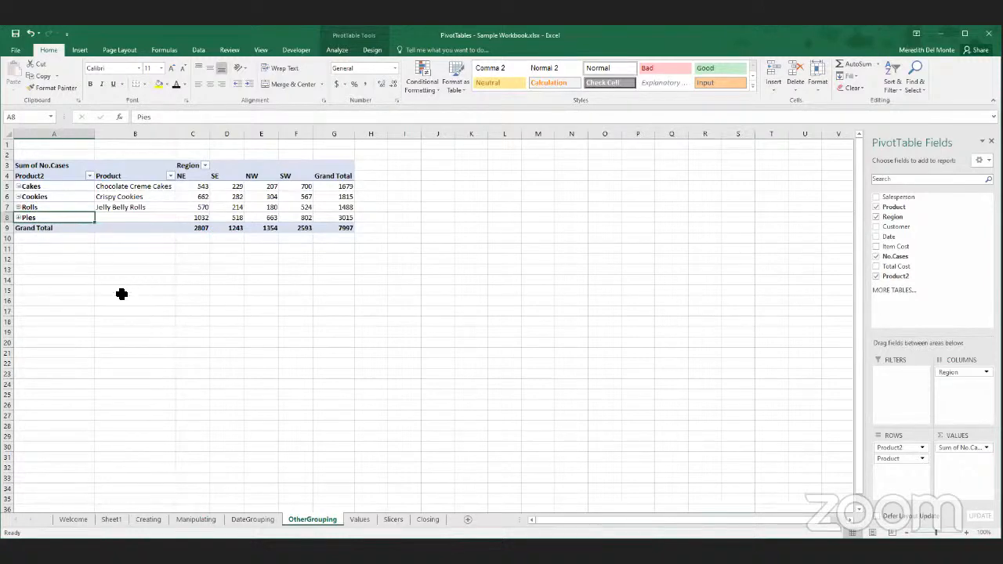
click(70, 216)
click(67, 217)
click(19, 218)
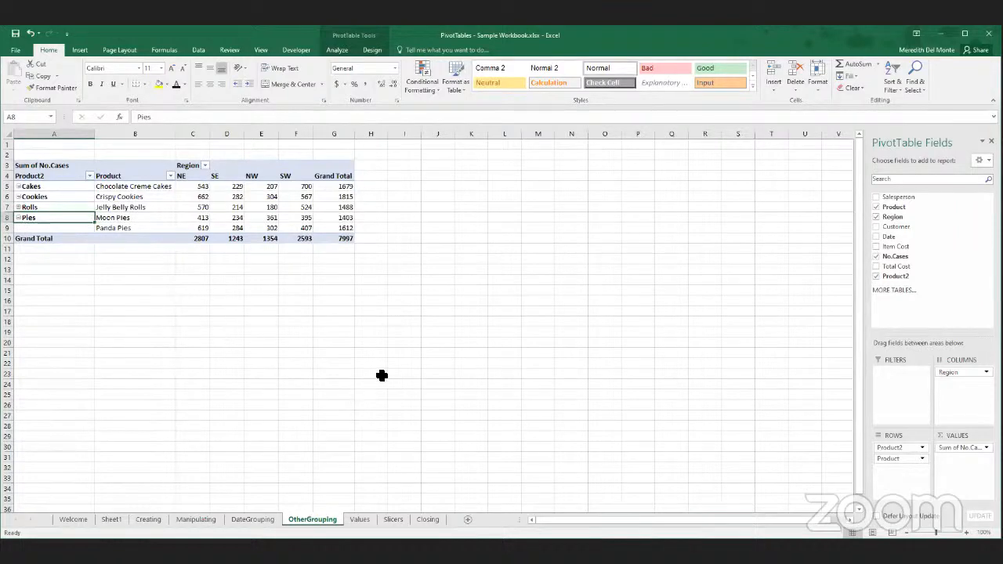
- On the Values sheet, add the No.Cases field to the PivotTable's values a second time
click(360, 519)
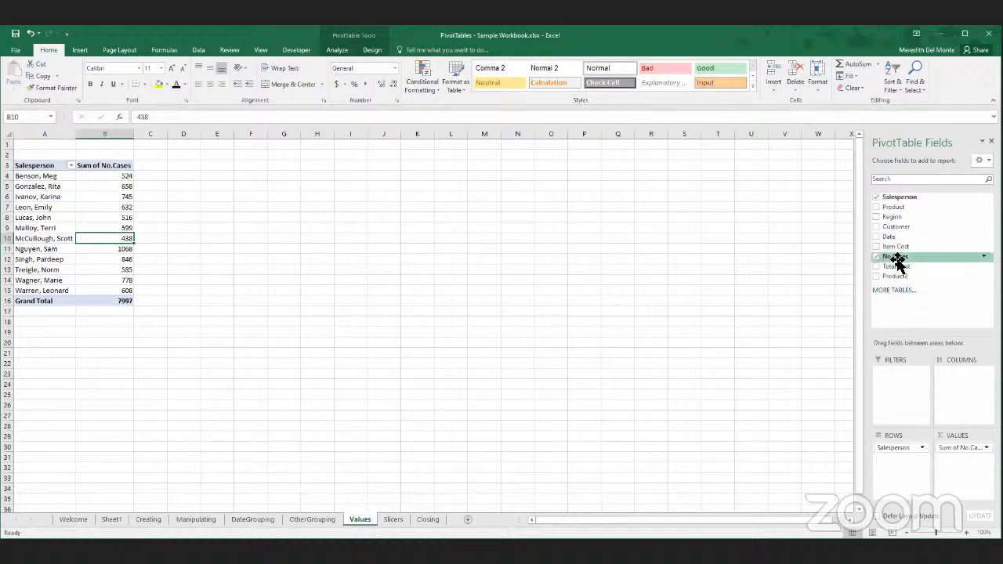
drag(898, 263, 971, 475)
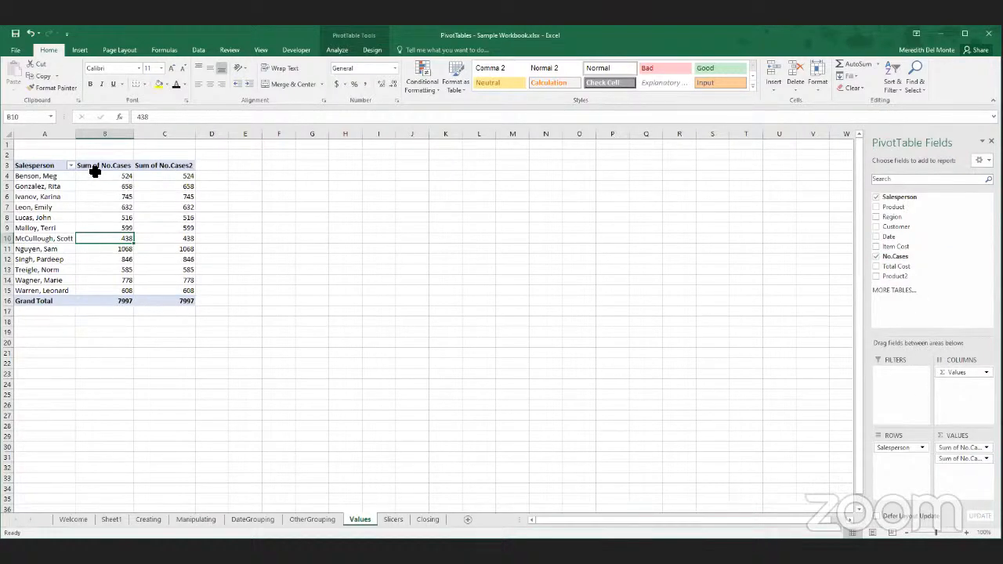
- Open the value field settings for the second No.Cases field and examine its summary functions and show-values-as calculations
click(963, 459)
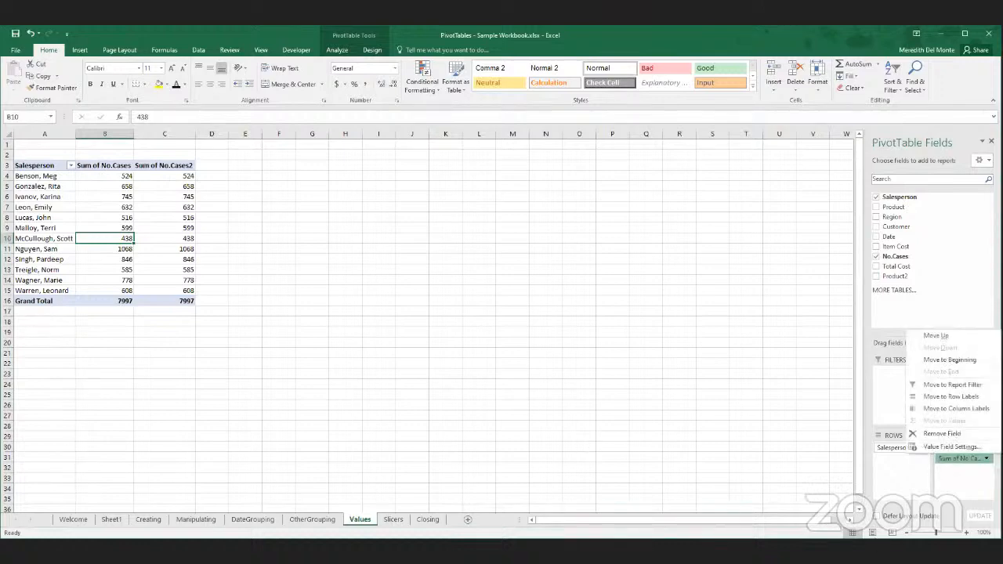
click(949, 445)
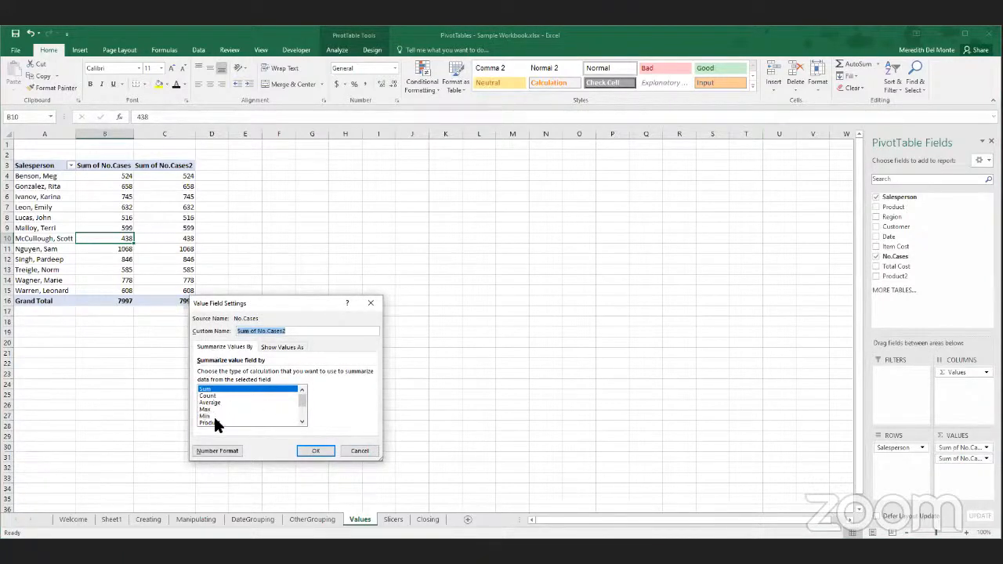
click(302, 422)
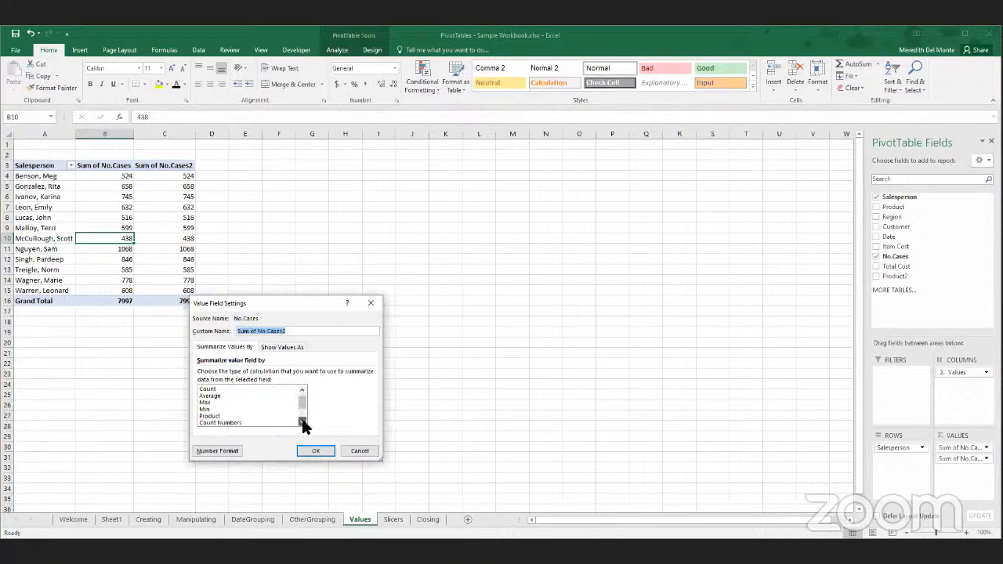
click(302, 421)
click(302, 421)
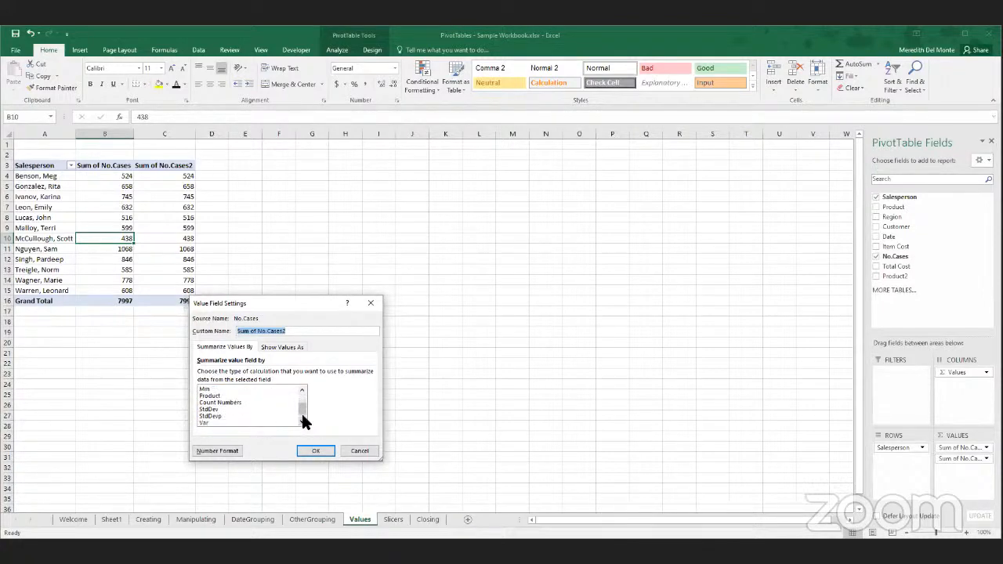
scroll(303, 408, up, 1)
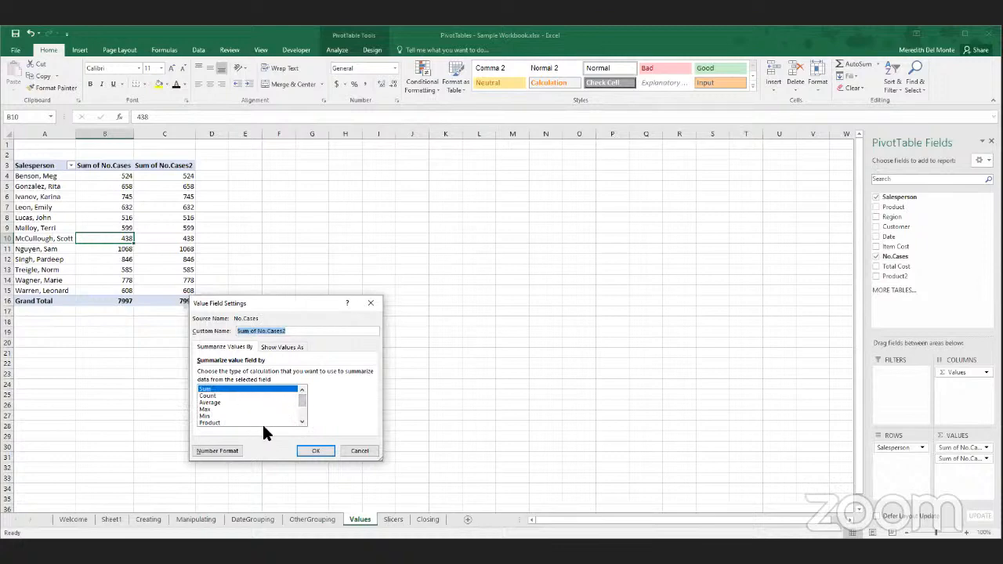
click(290, 347)
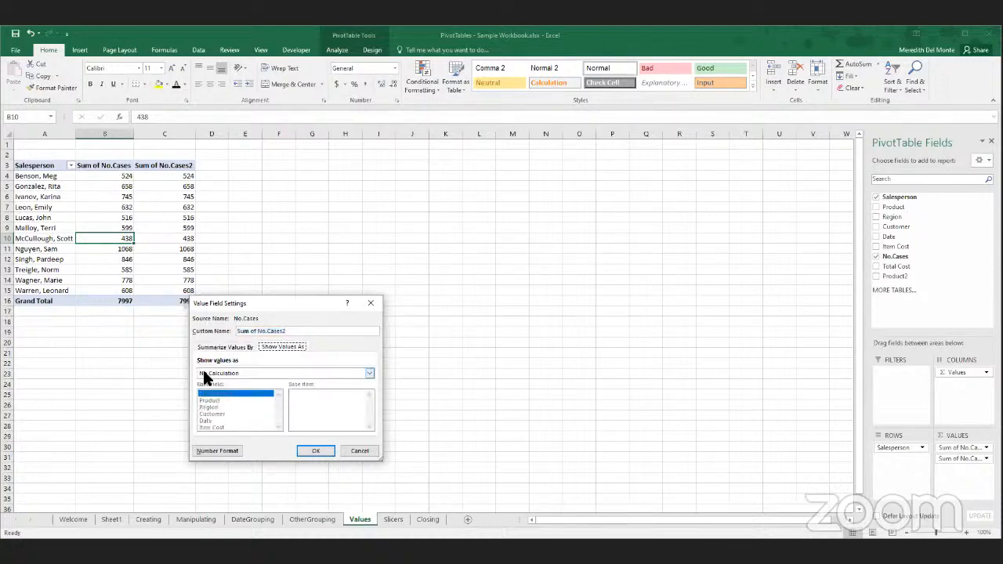
click(239, 373)
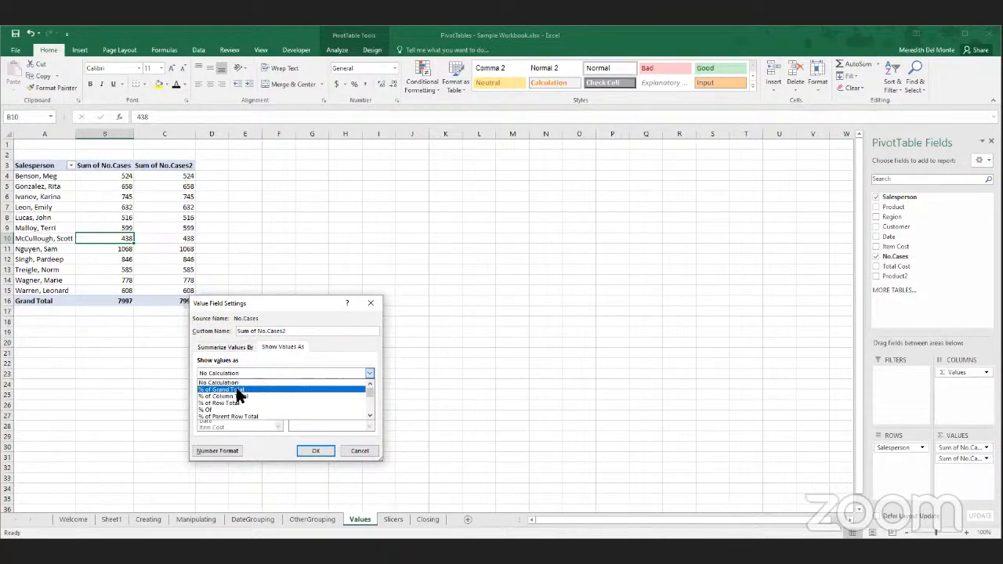
click(239, 348)
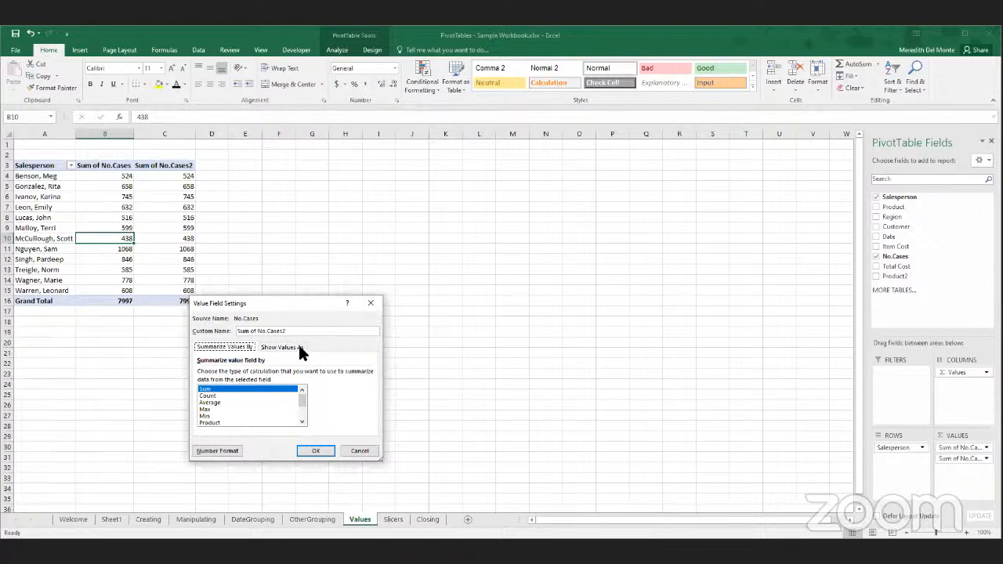
- Show the second No.Cases value field as % of Grand Total
click(301, 347)
click(222, 373)
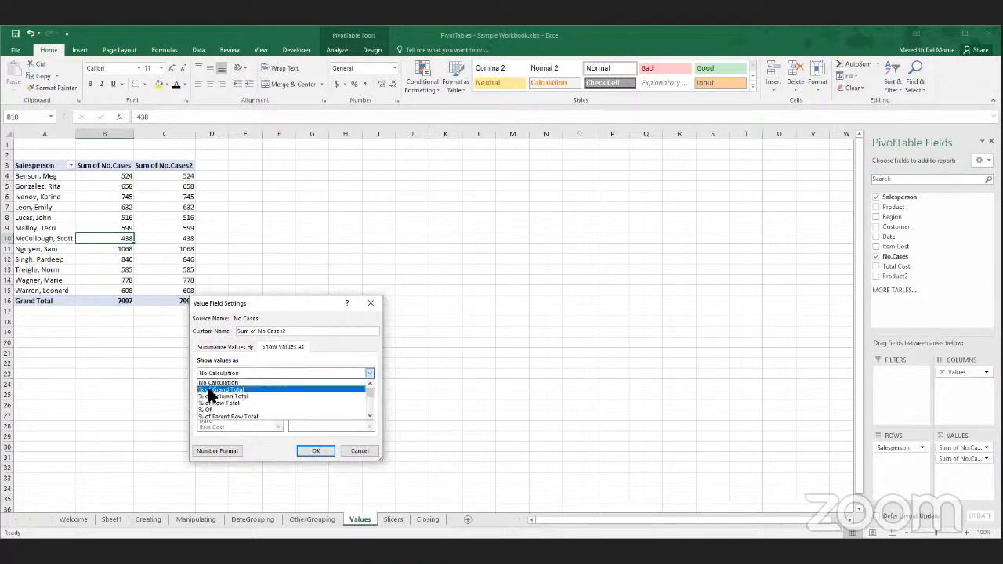
click(240, 390)
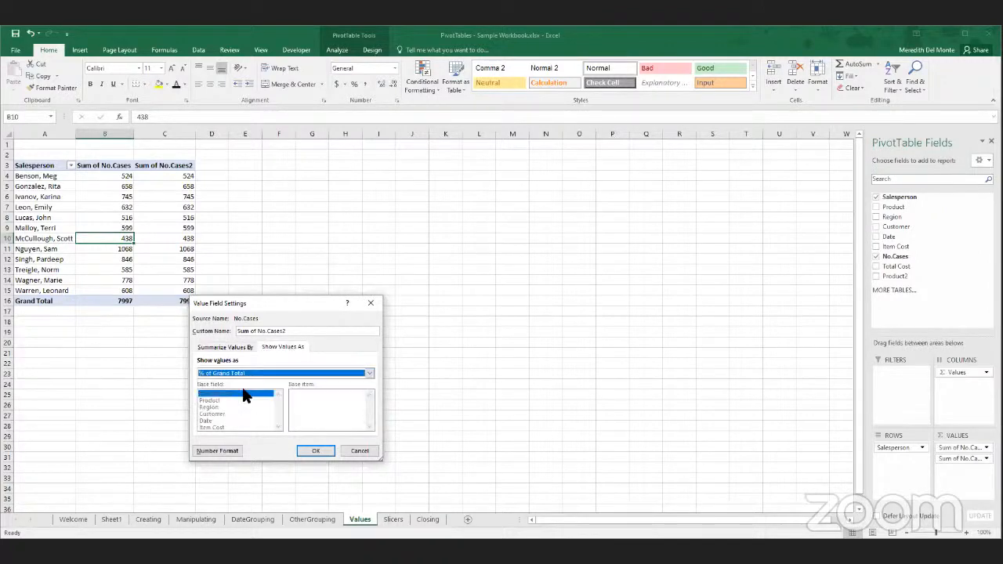
click(313, 450)
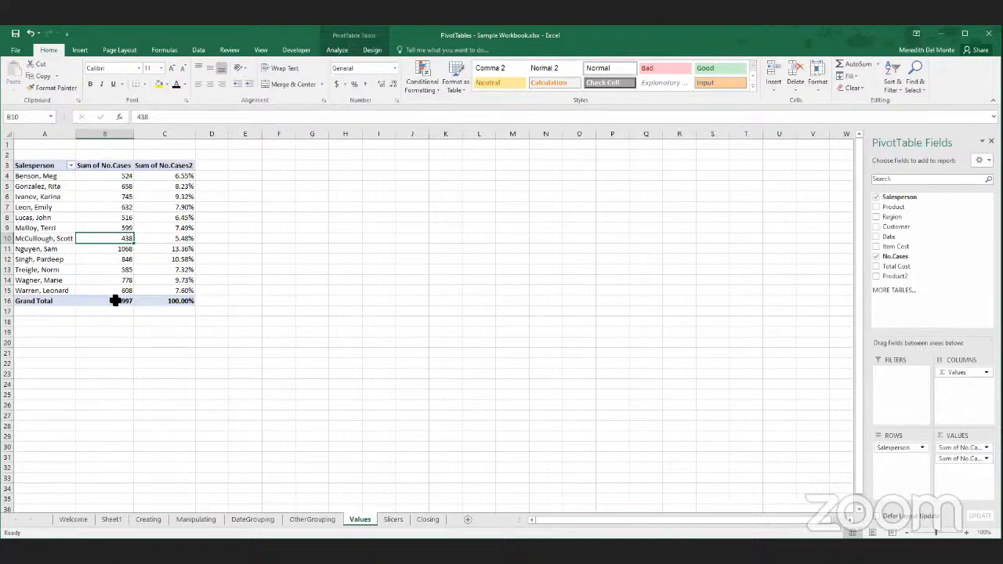
drag(103, 304, 137, 308)
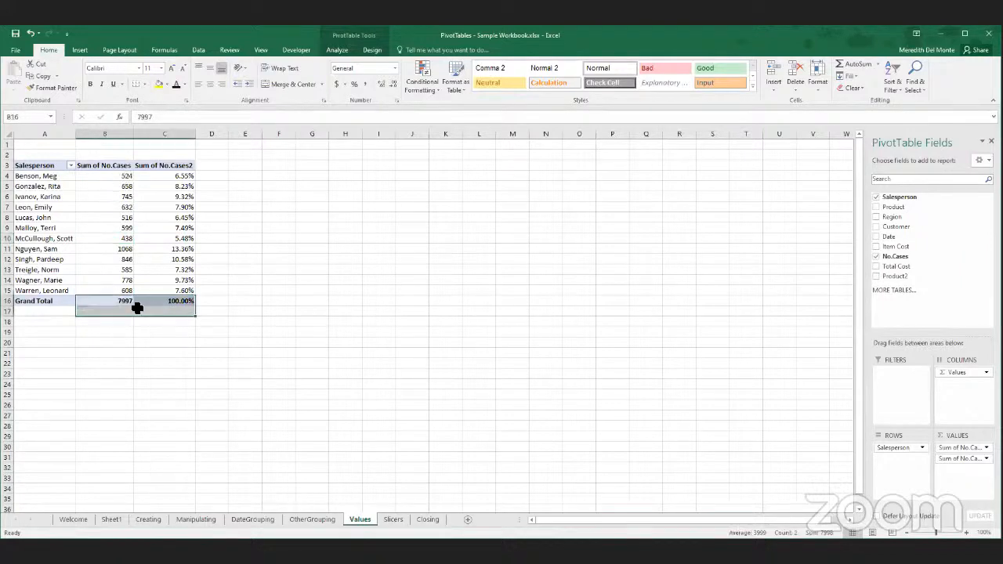
click(191, 331)
click(185, 248)
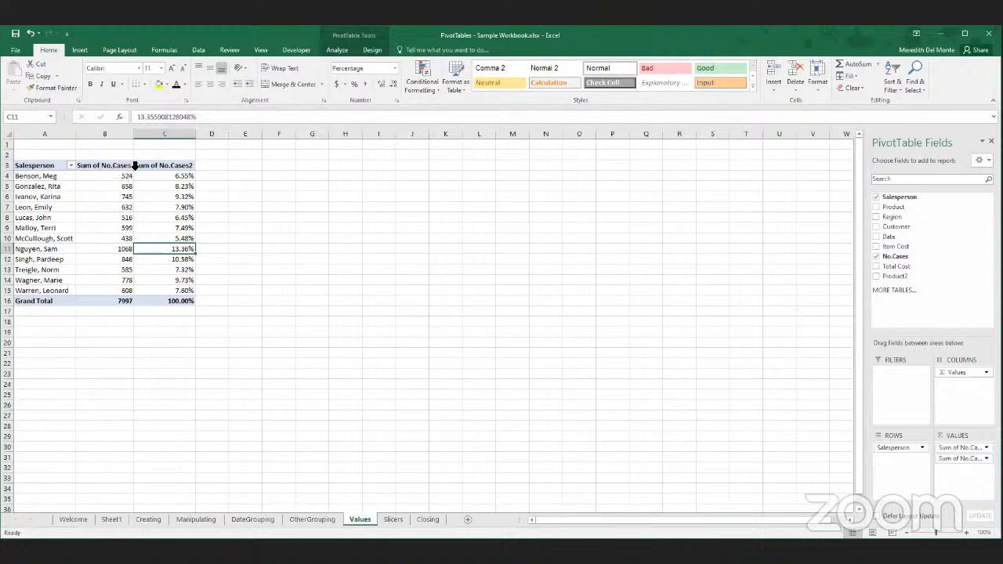
- Rename the Sum of No.Cases2 column heading as Percentage
click(186, 165)
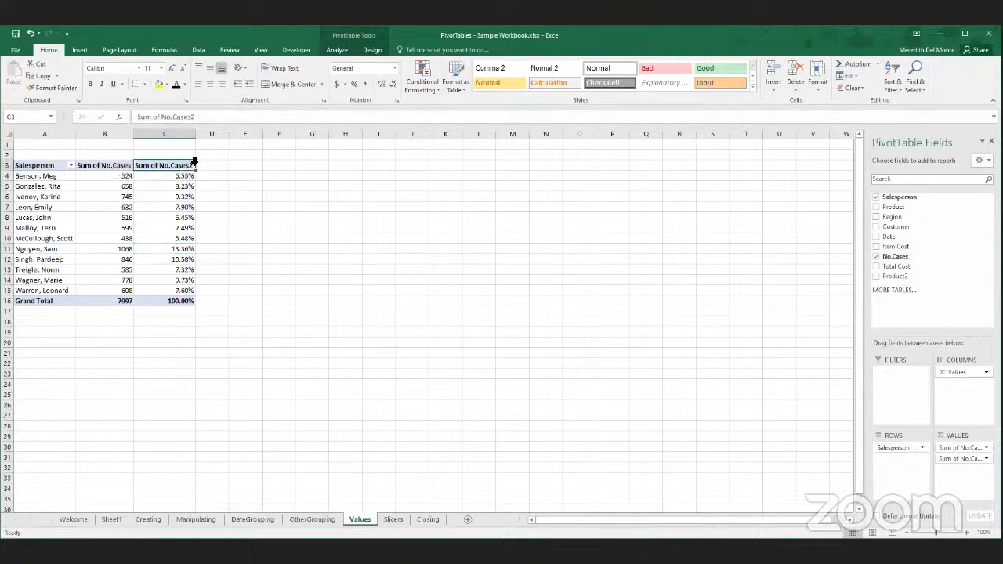
text(Percent)
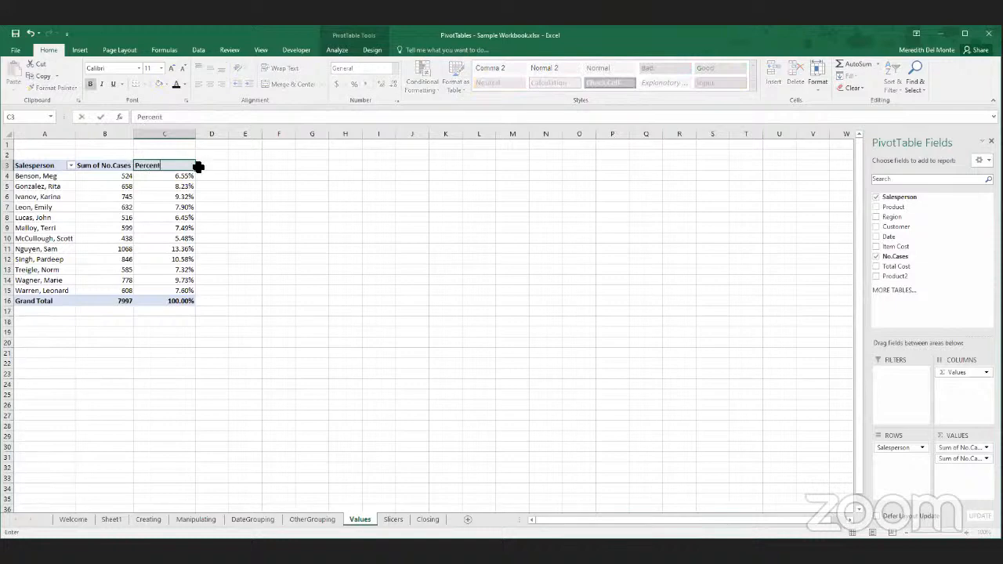
text(age)
key(Return)
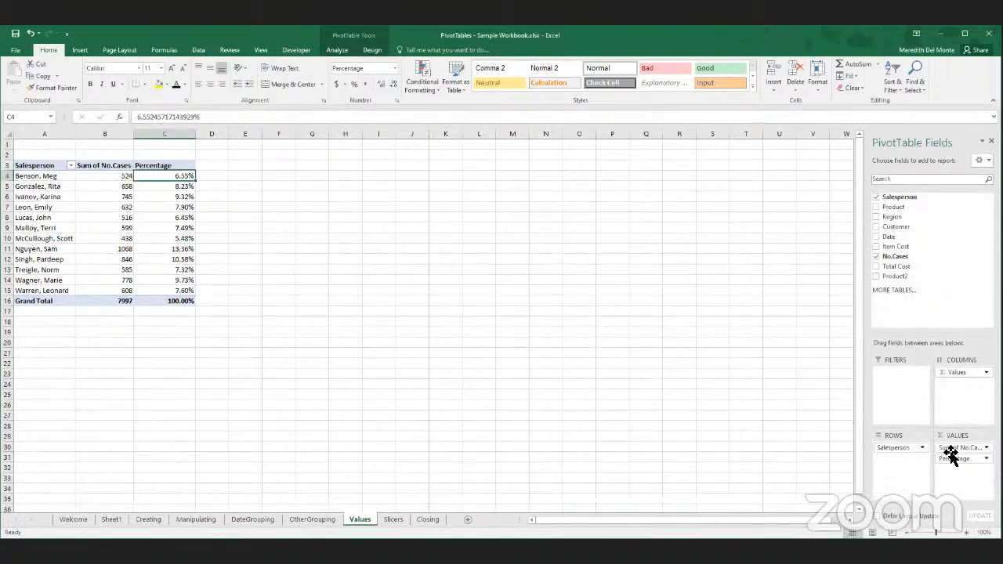
- Remove the Sum of No.Cases field from the values and rename the remaining value heading Percentage of Cases
drag(951, 453, 713, 417)
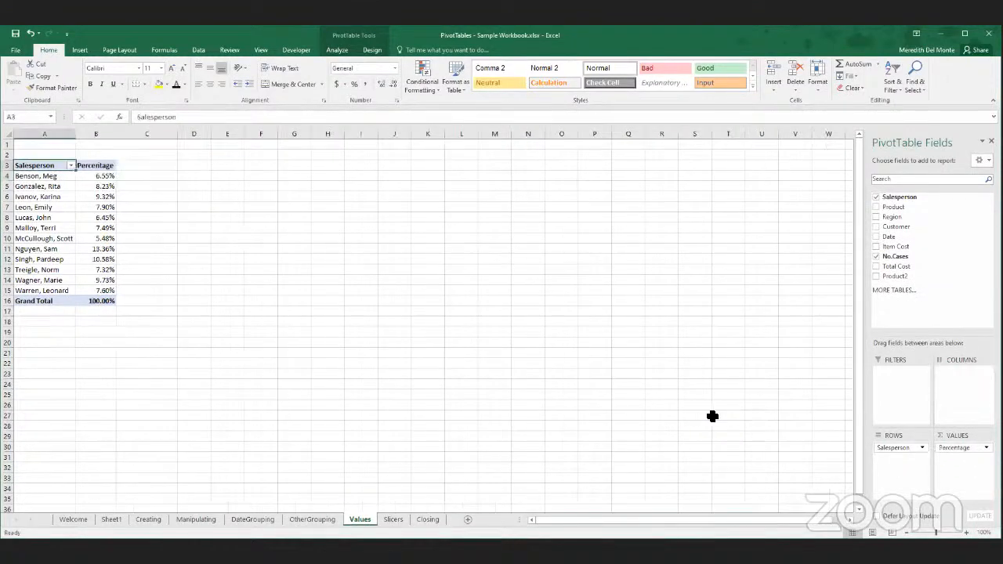
click(102, 165)
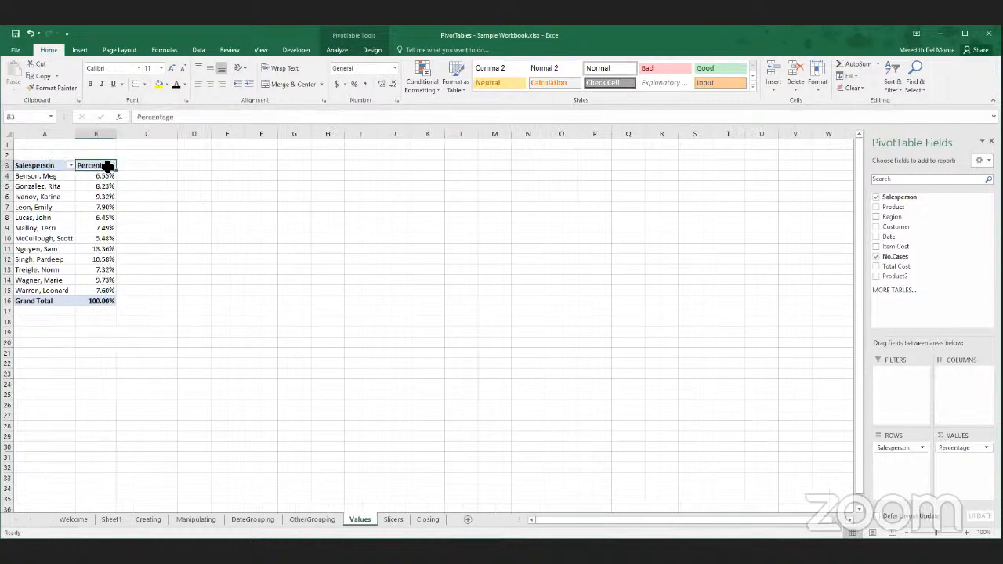
click(181, 116)
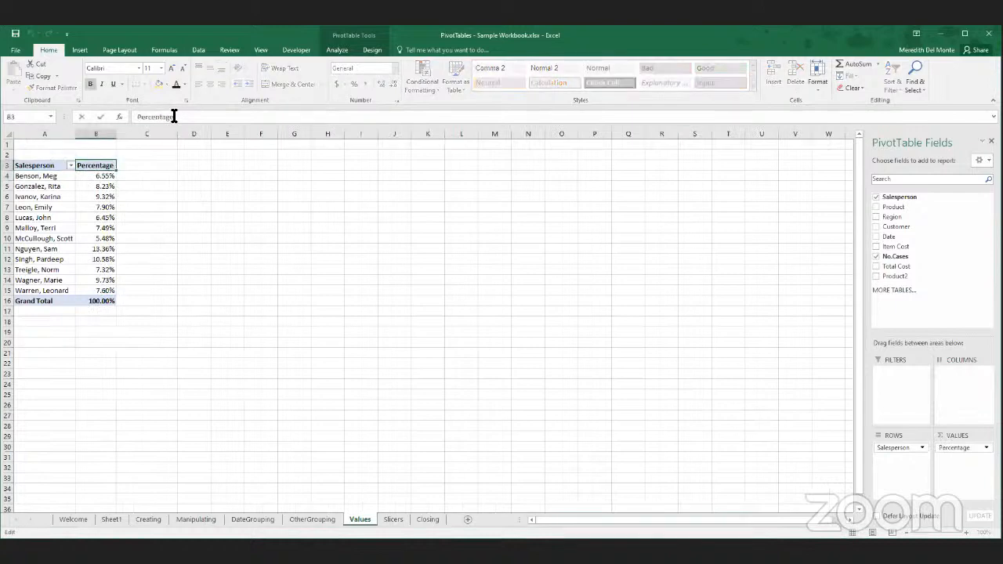
text(of Cases)
key(Return)
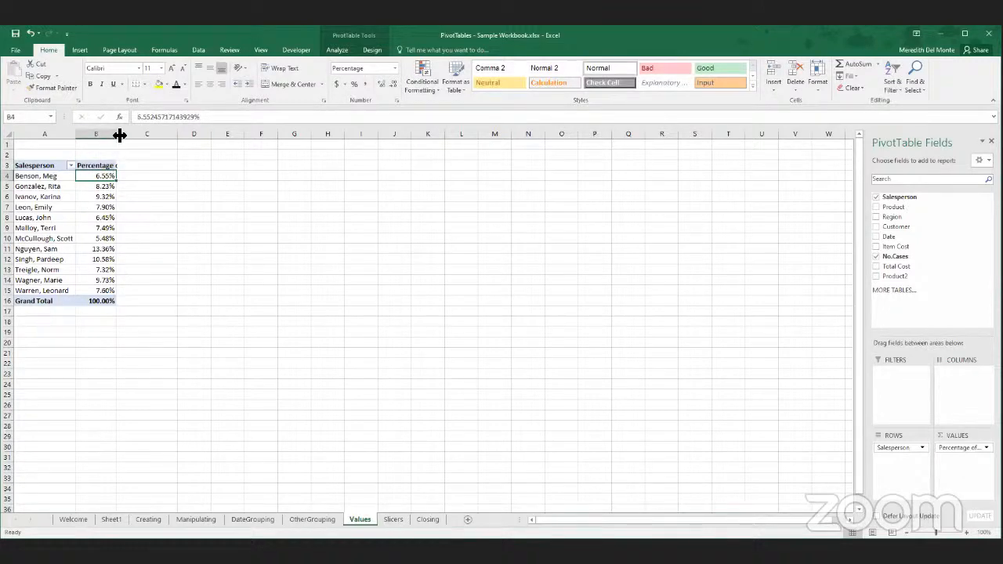
- Widen column B and wrap the text of the Percentage of Cases heading
double_click(135, 138)
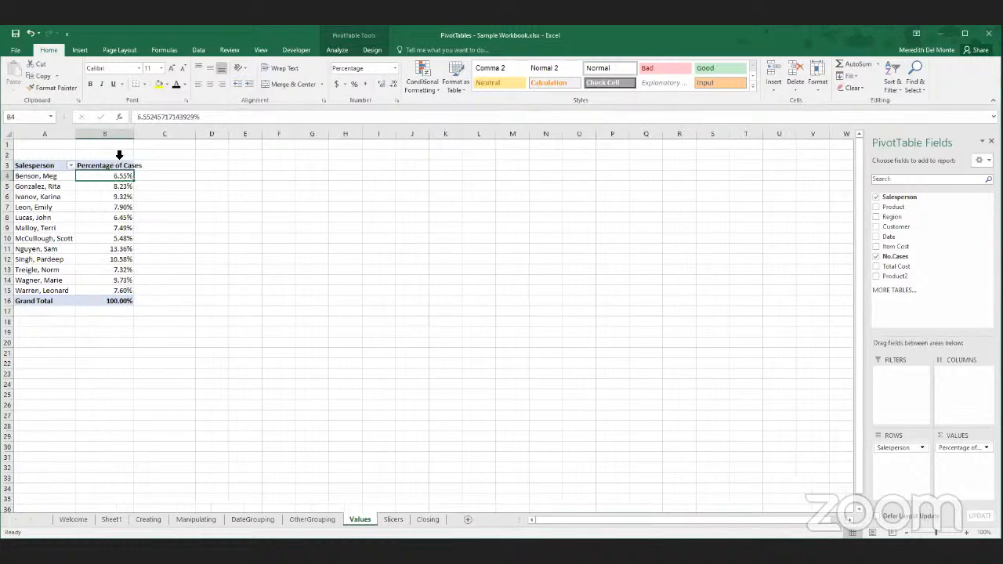
click(113, 164)
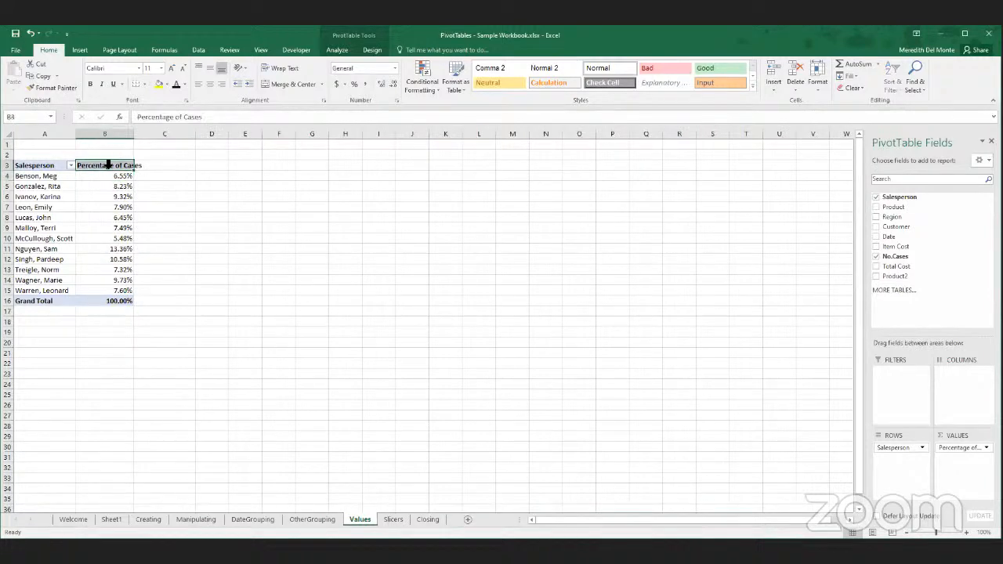
click(293, 69)
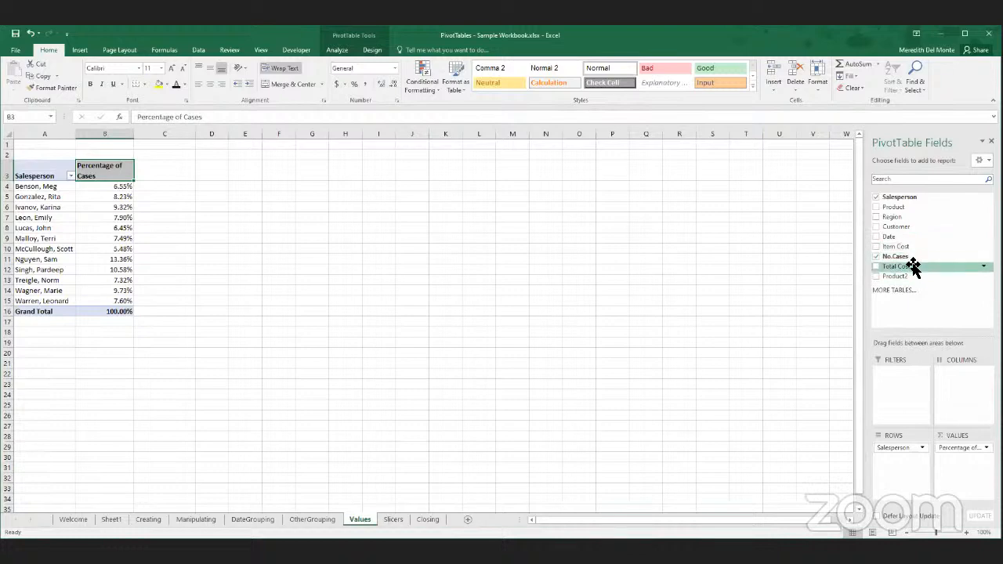
- Add the Item Cost field to the PivotTable's values and show it as % of Grand Total
drag(913, 266, 966, 464)
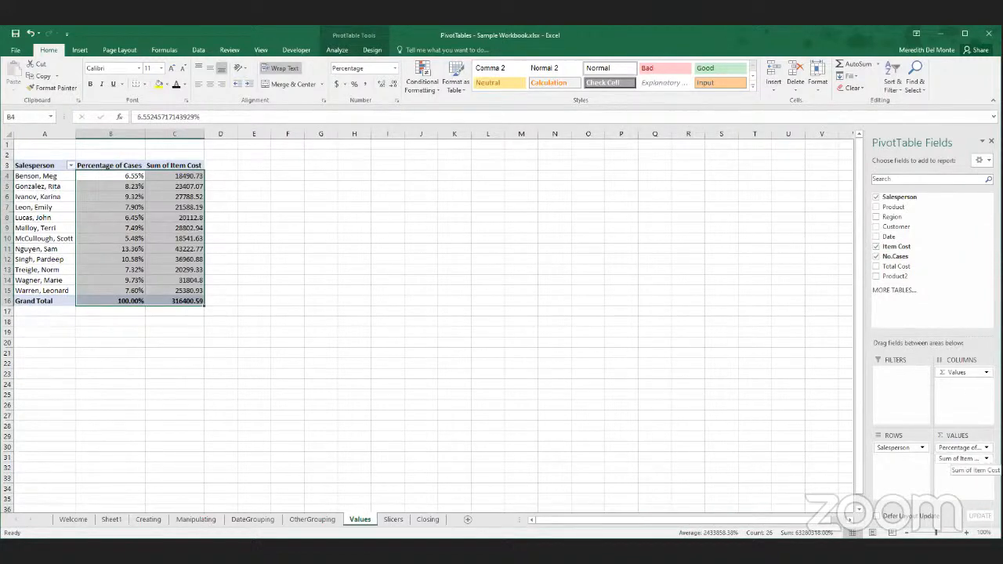
click(962, 458)
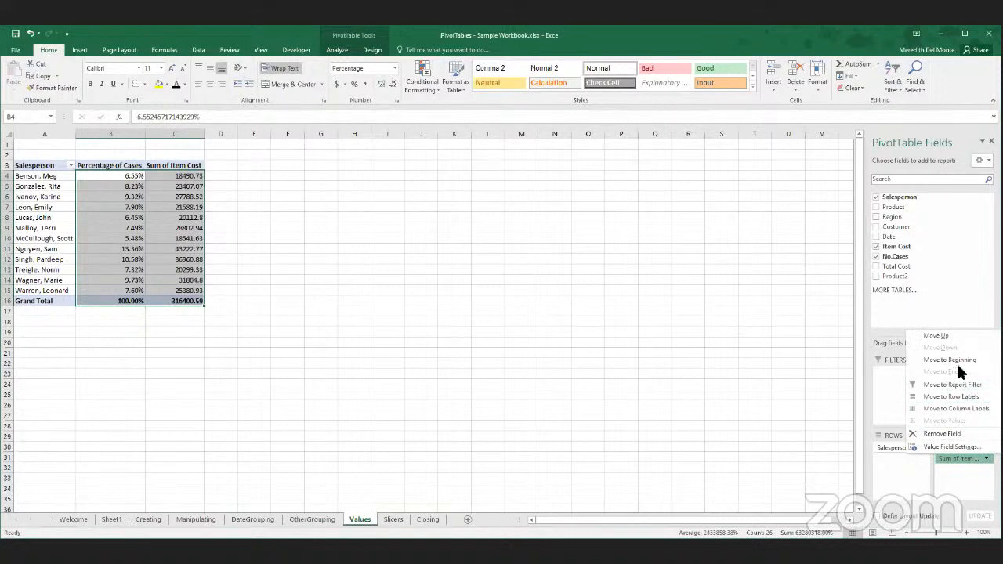
click(953, 447)
click(284, 347)
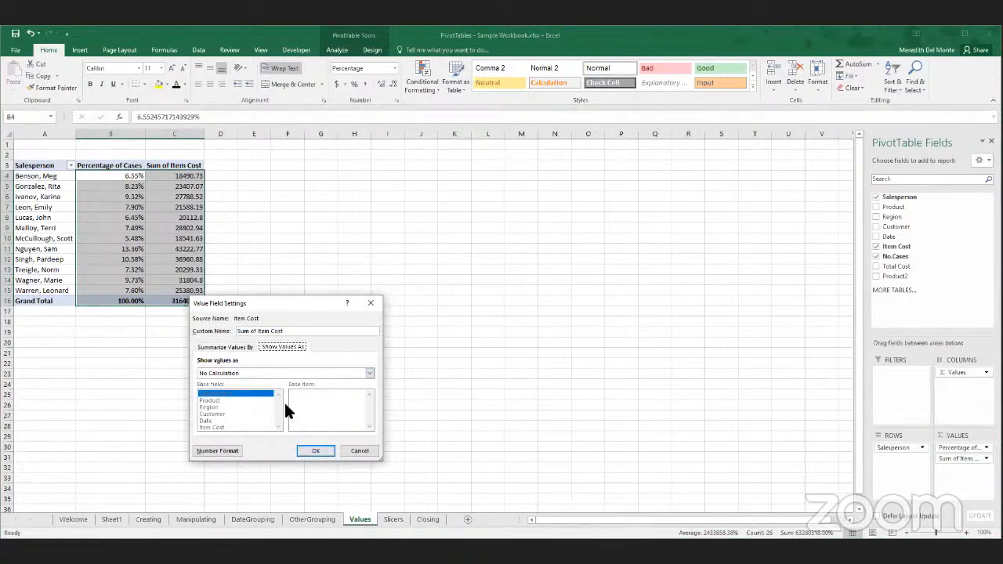
click(231, 373)
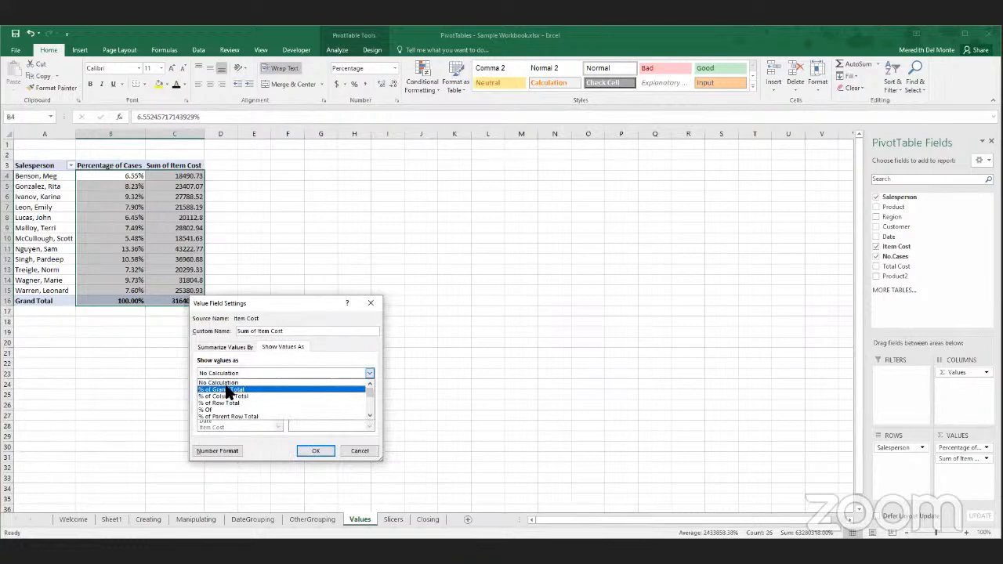
click(228, 389)
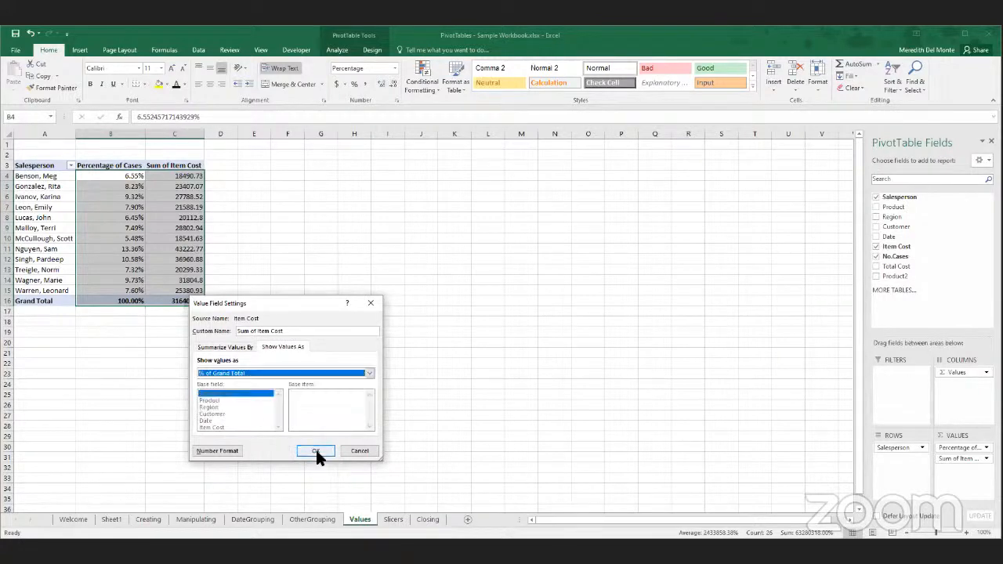
click(315, 451)
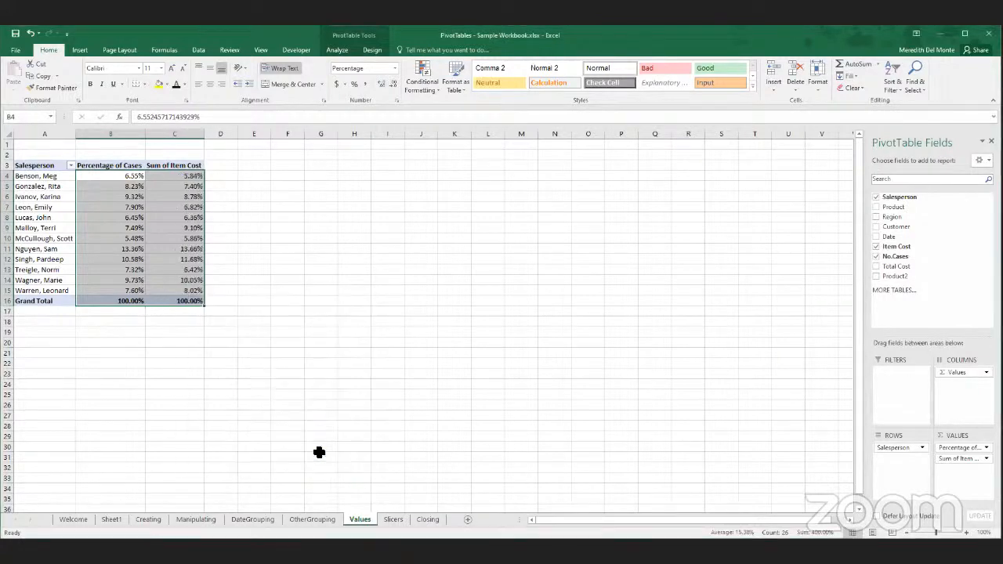
- Rename the Sum of Item Cost heading as Percentage of Cost
click(245, 268)
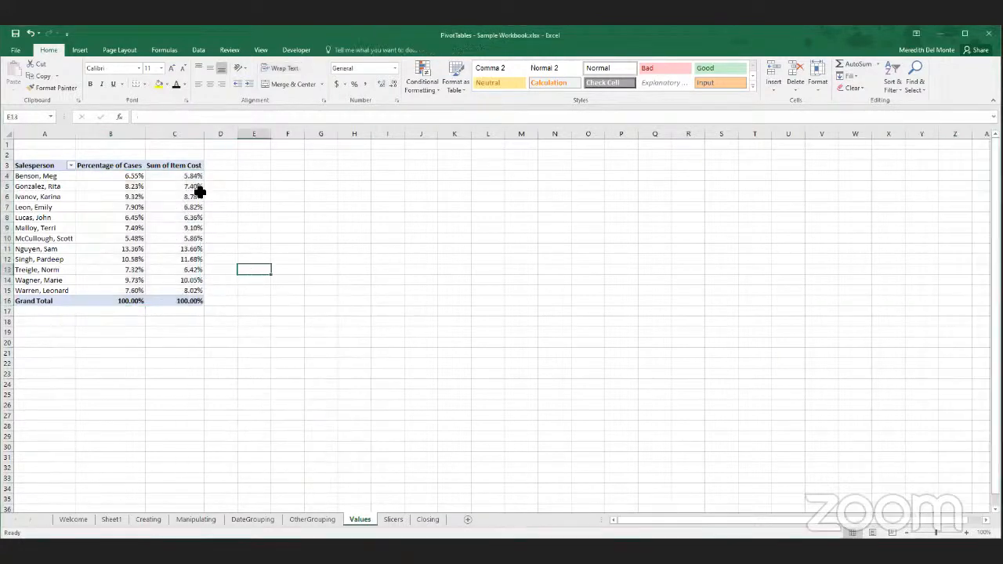
click(160, 166)
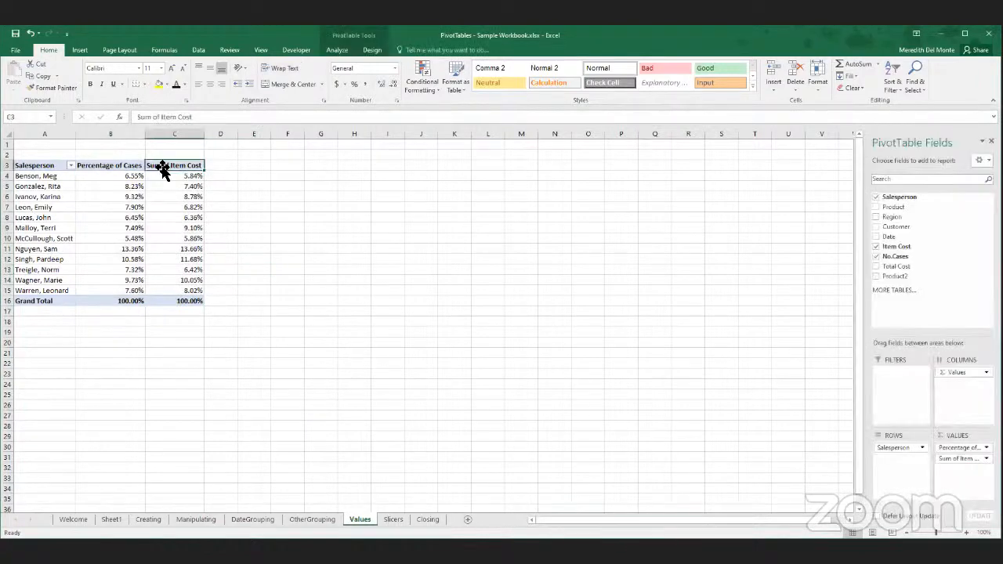
text(Percentag)
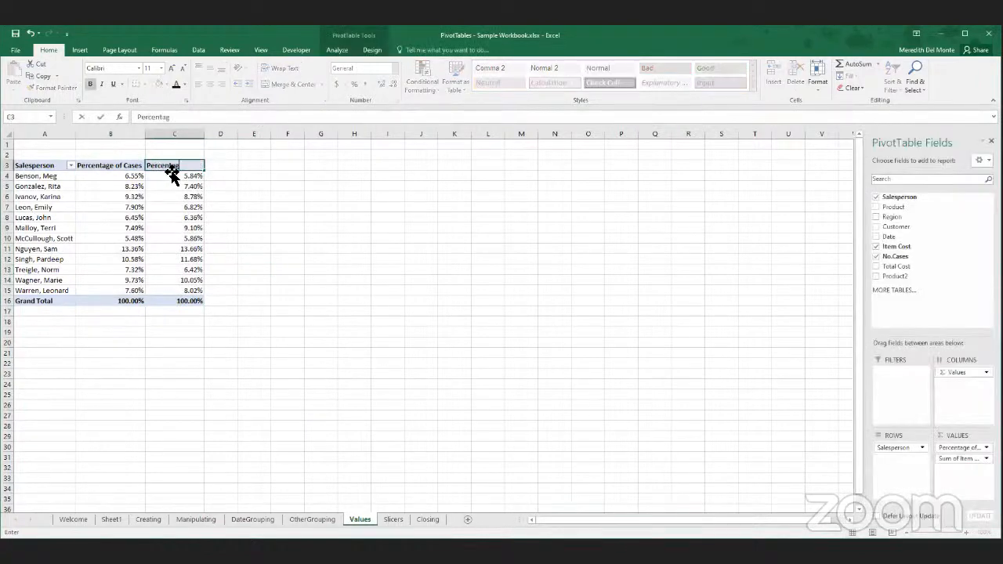
text(e of Cost)
key(Return)
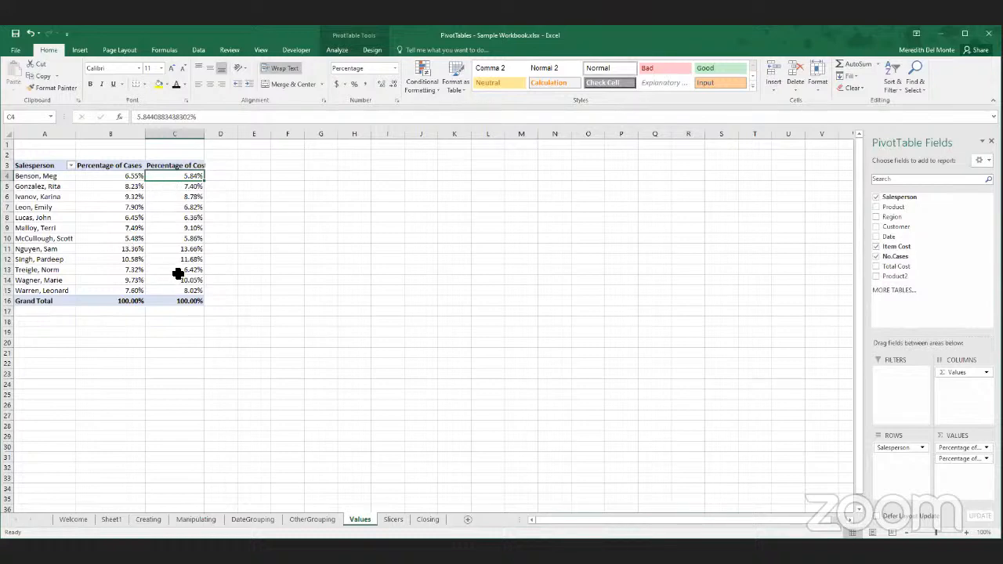
mouse_move(178, 273)
mouse_move(177, 178)
mouse_move(167, 196)
mouse_move(131, 180)
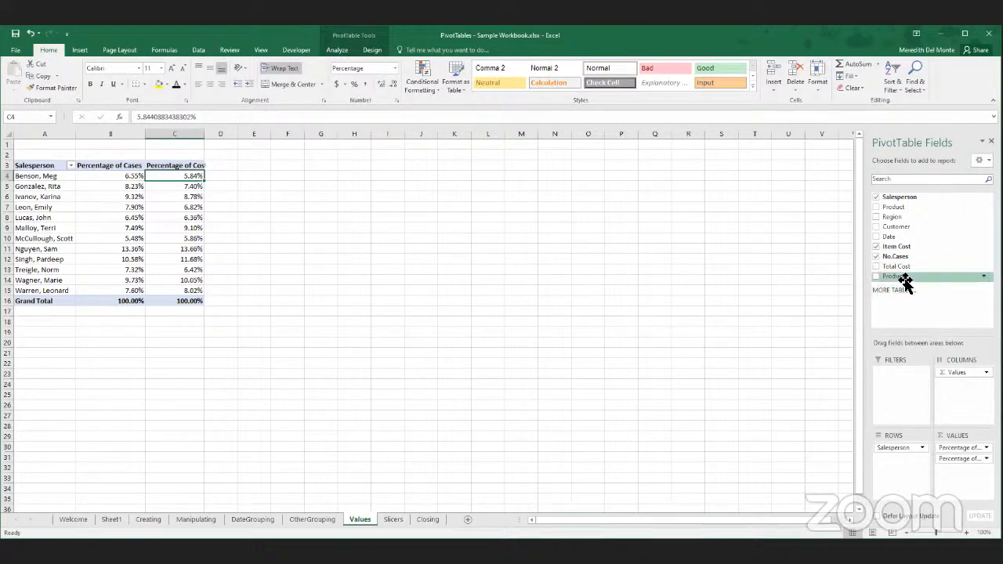
- Remove the Percentage of Cost field from the values and move the Percentage of Cases field to the report filters
click(110, 166)
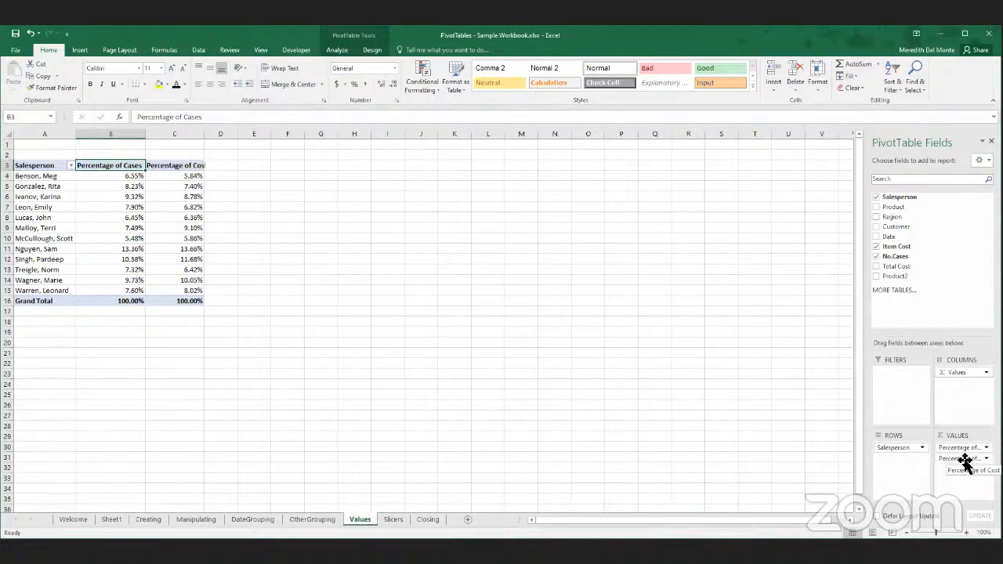
drag(964, 462, 759, 394)
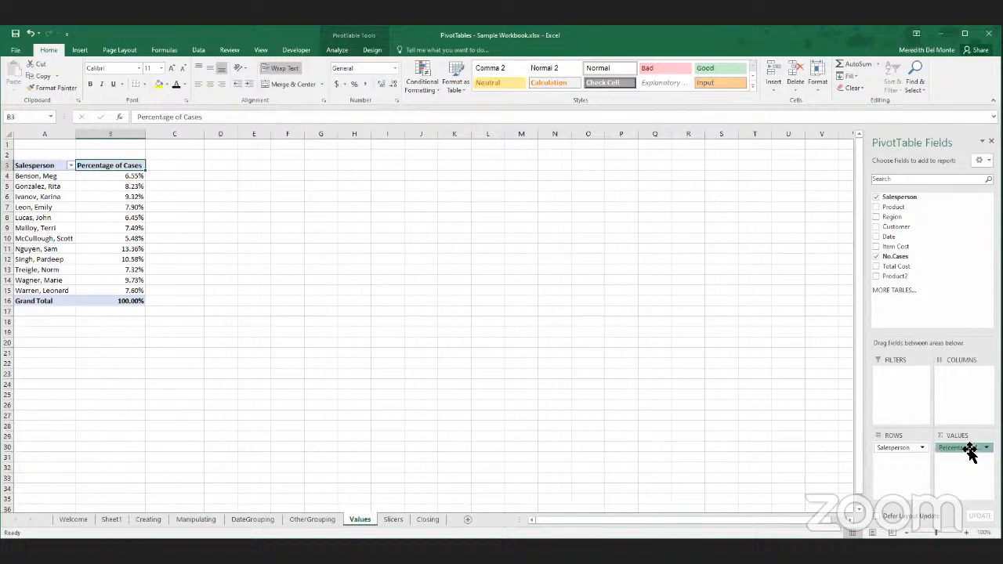
drag(965, 448, 903, 381)
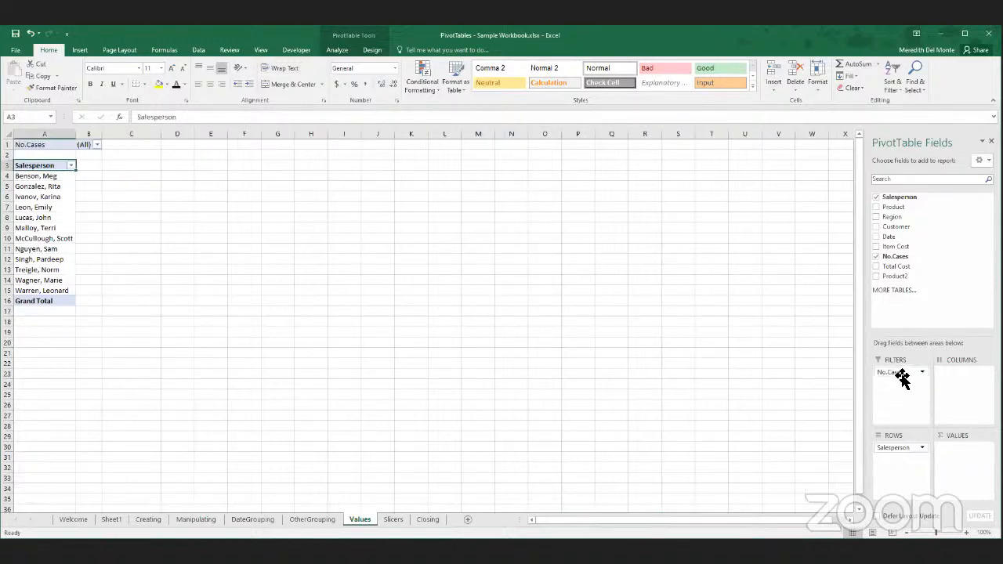
mouse_move(904, 377)
mouse_down()
mouse_move(910, 396)
mouse_move(899, 373)
mouse_up()
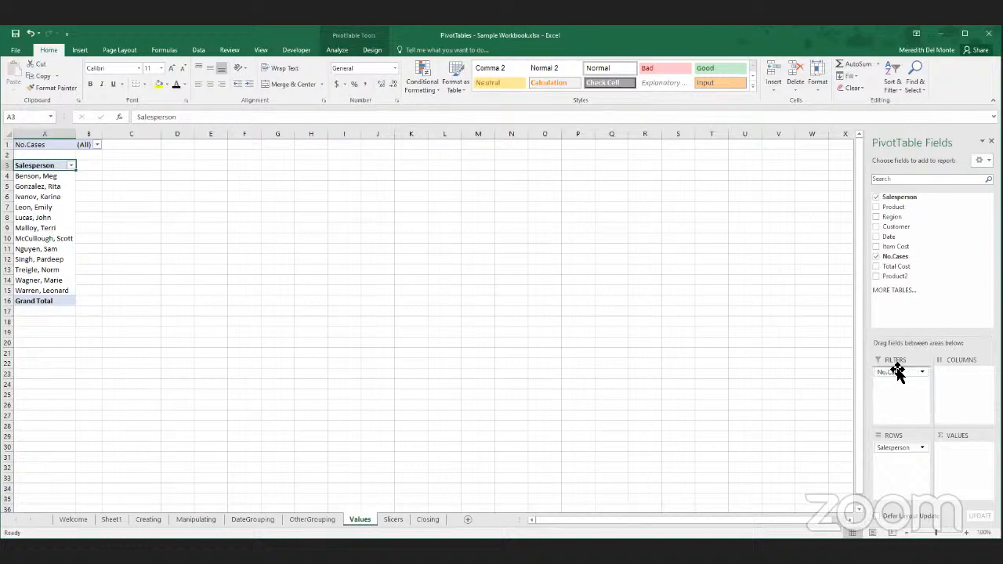